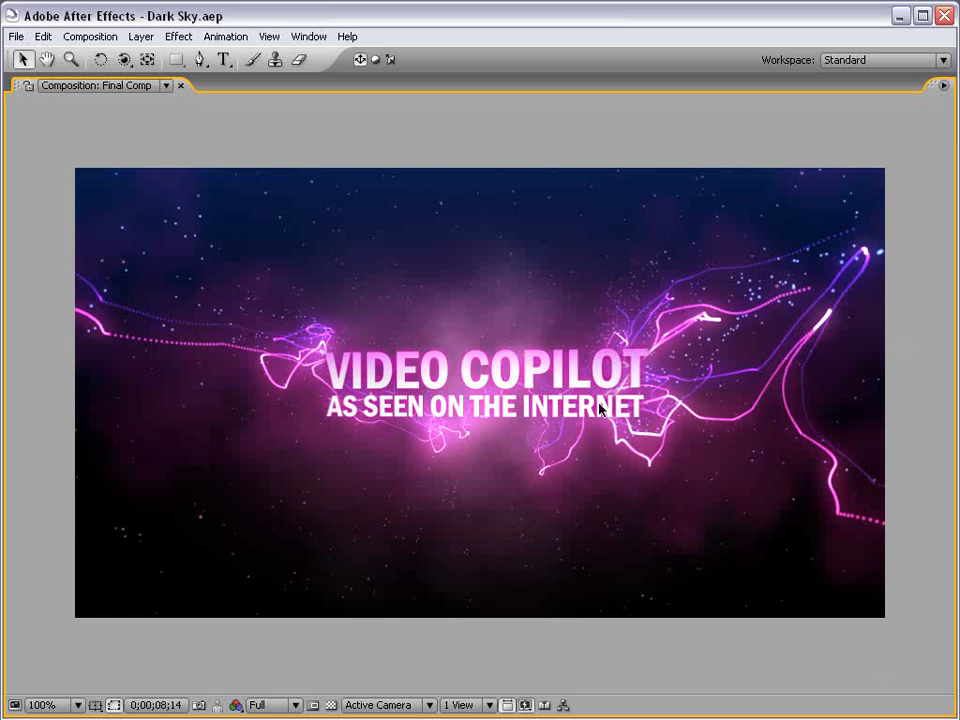
# - Preview the finished Final Comp animation and examine the light streaks around the title at several frames
pyautogui.press('`')
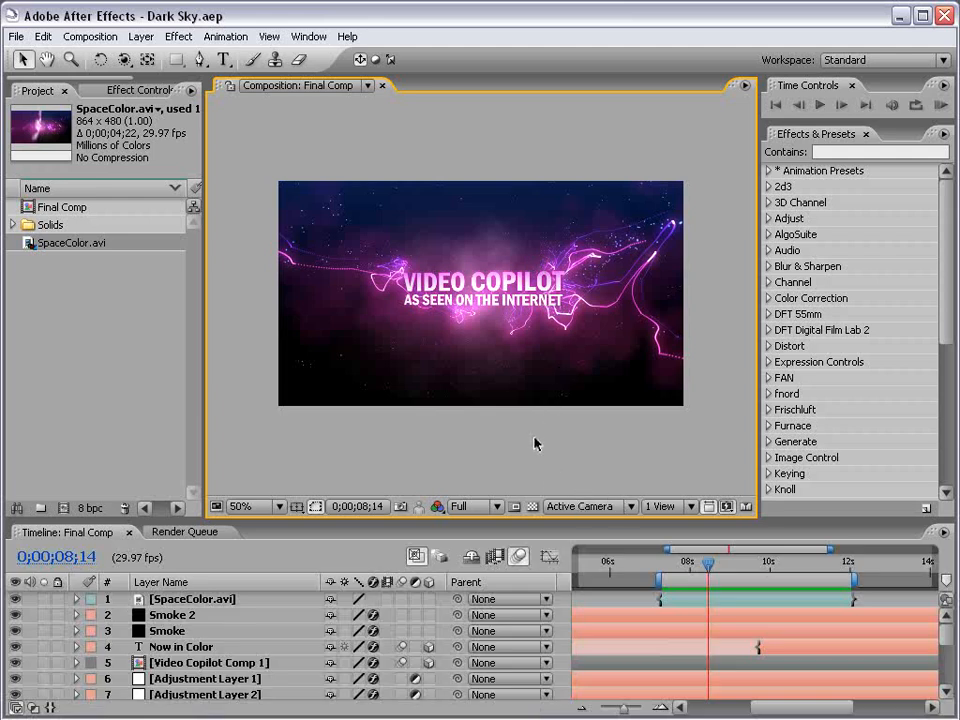
pyautogui.press('KP_0')
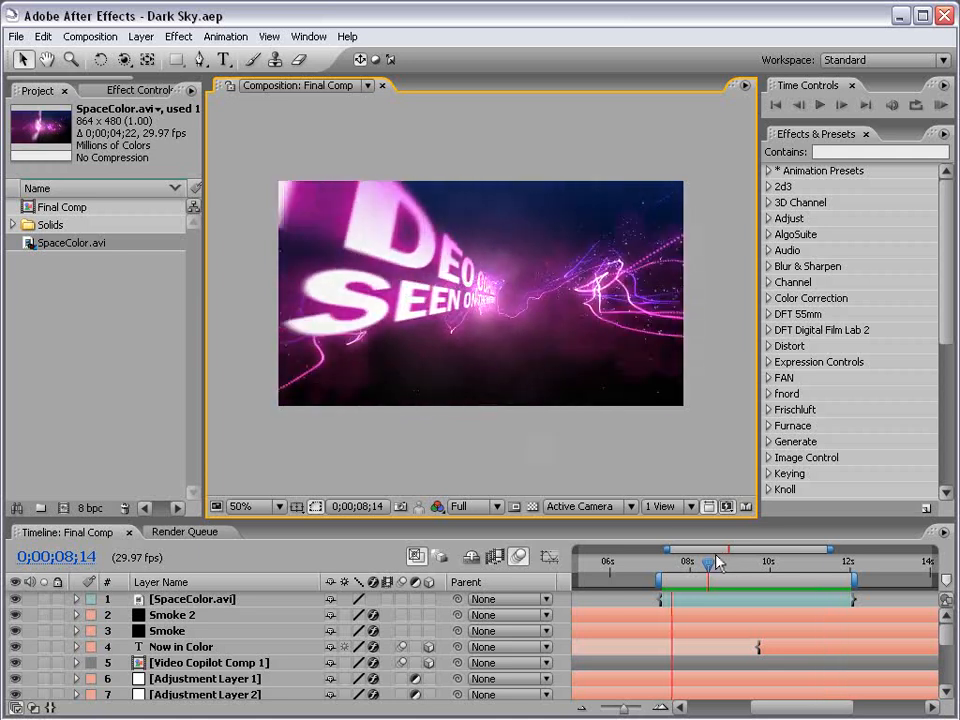
pyautogui.moveTo(690, 568); pyautogui.dragTo(714, 570)
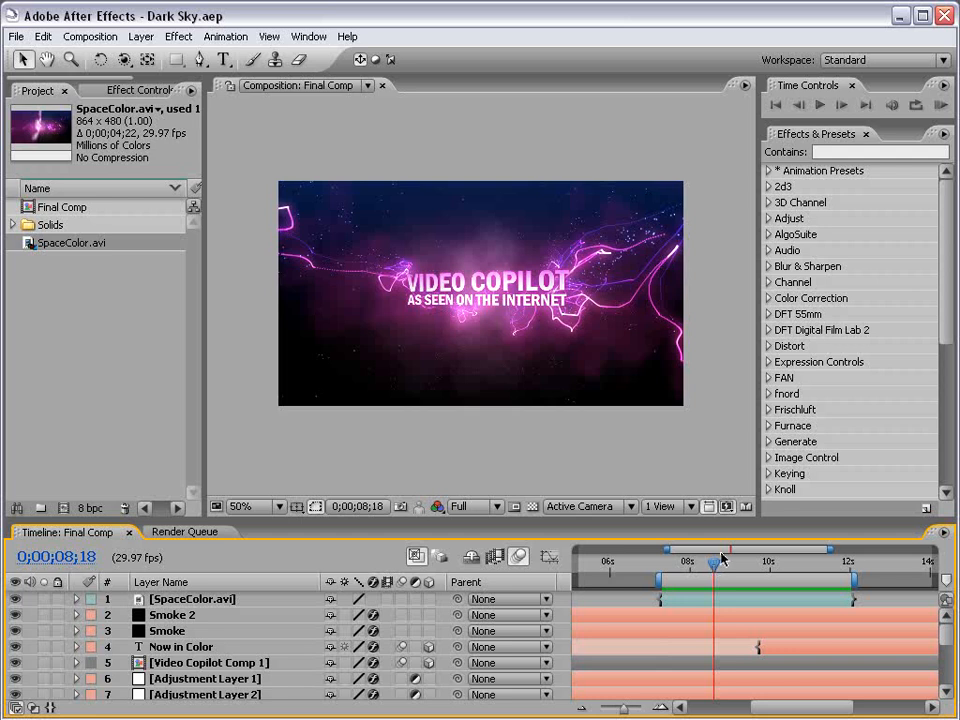
pyautogui.press('.')
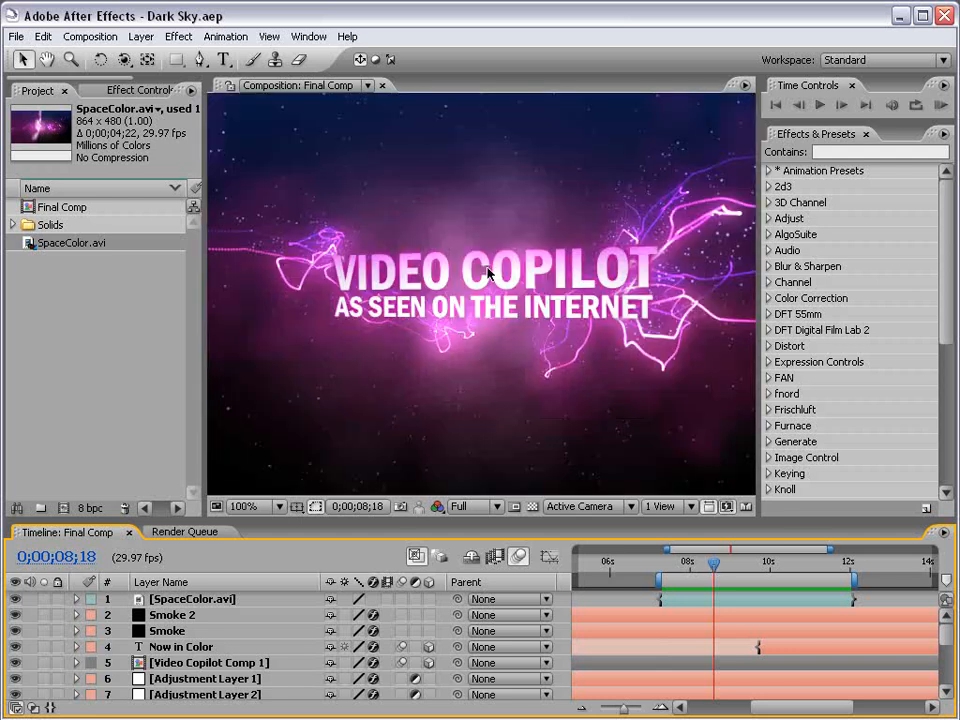
pyautogui.moveTo(713, 565); pyautogui.dragTo(687, 605)
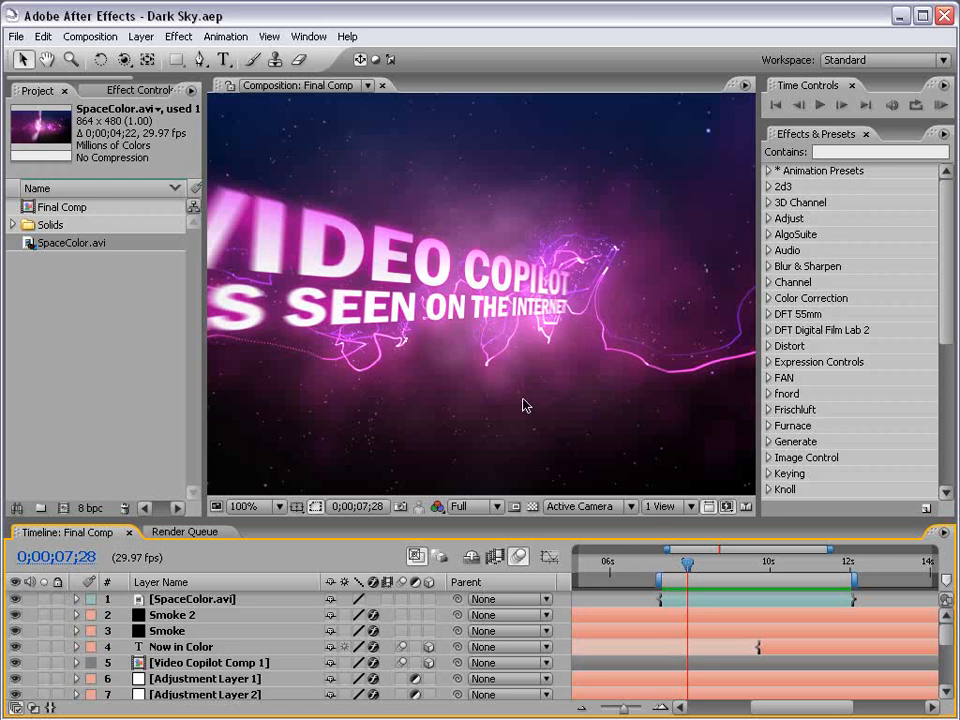
pyautogui.moveTo(735, 566); pyautogui.dragTo(757, 578)
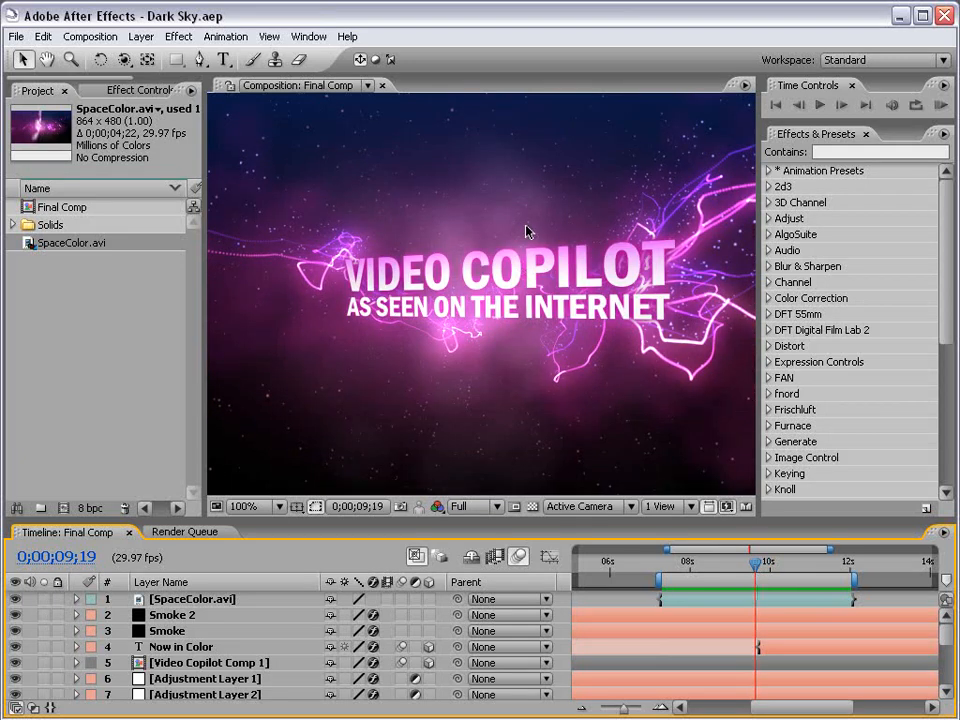
pyautogui.press(',')
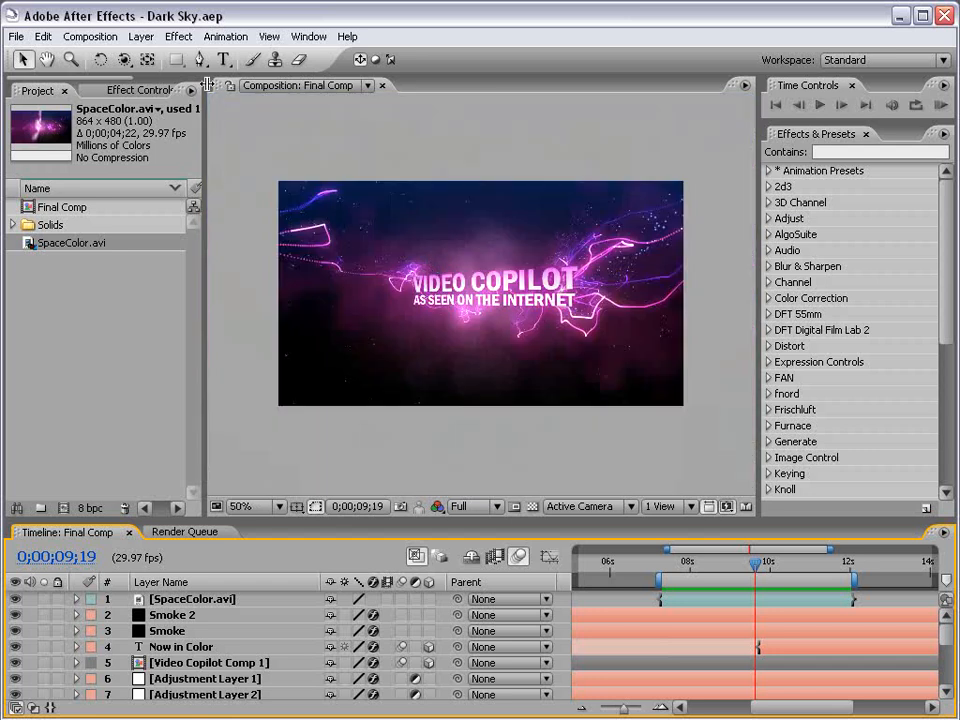
# - Create a new 864 x 480 composition with square pixels, 29.97 fps and a duration of 0;00;20;00
pyautogui.click(90, 36)
pyautogui.click(108, 58)
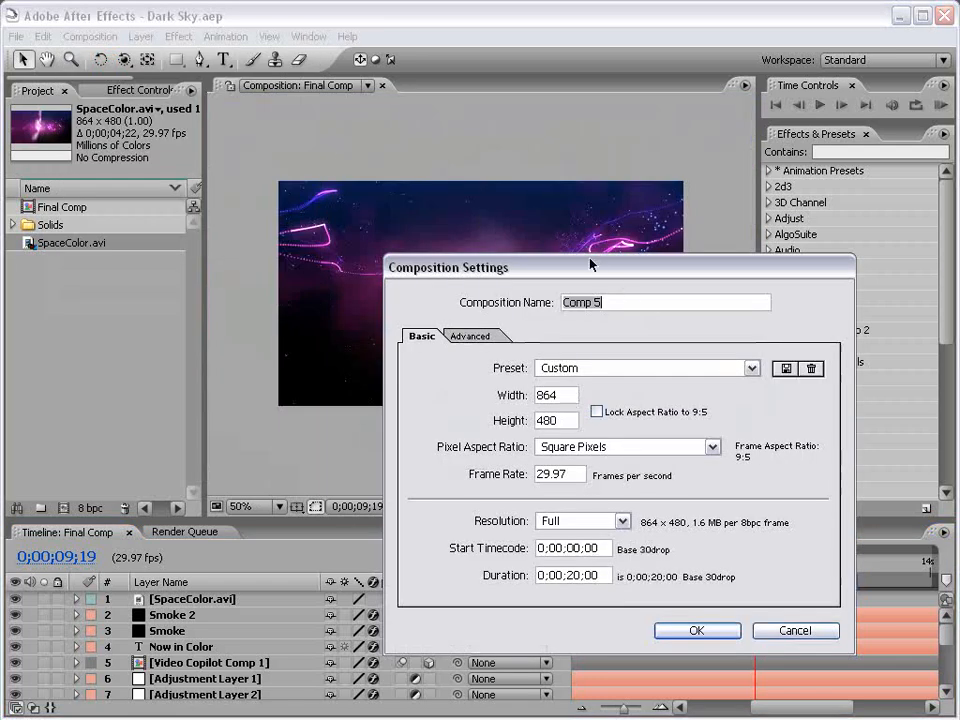
pyautogui.moveTo(589, 260); pyautogui.dragTo(438, 140)
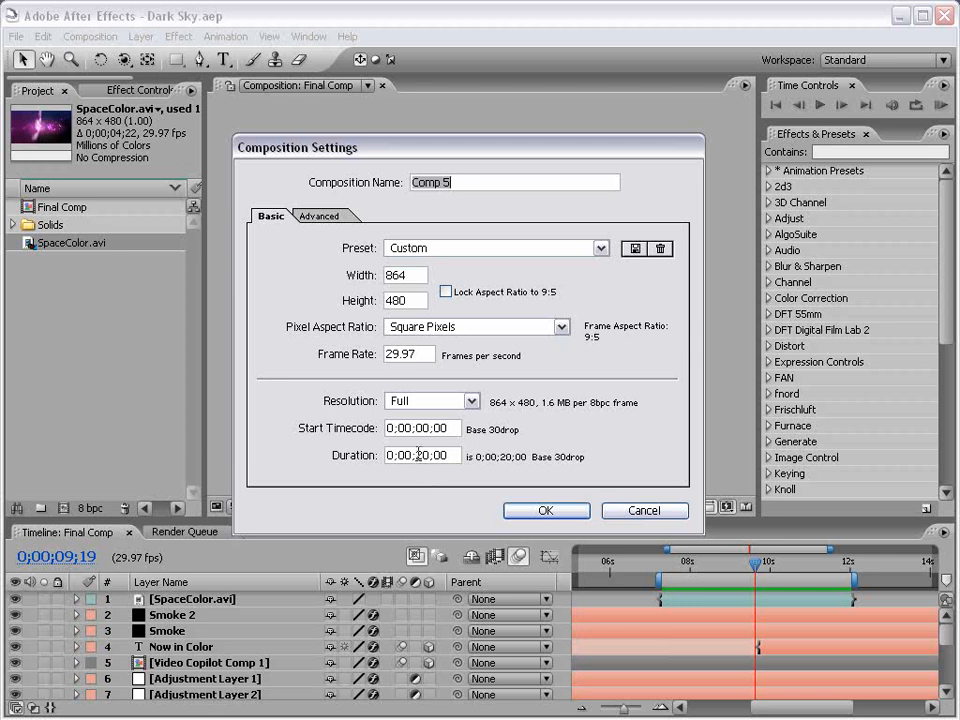
pyautogui.click(546, 511)
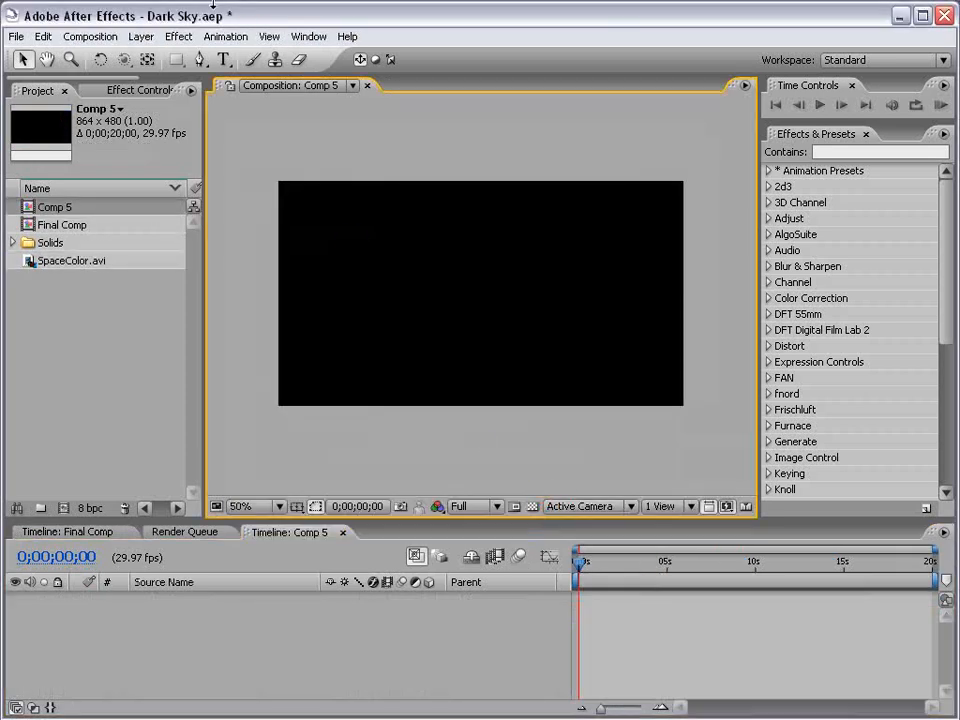
# - Add a comp-size 864 x 480 solid layer in near-black colour 0A0A0A
pyautogui.click(145, 37)
pyautogui.moveTo(362, 57)
pyautogui.click(405, 75)
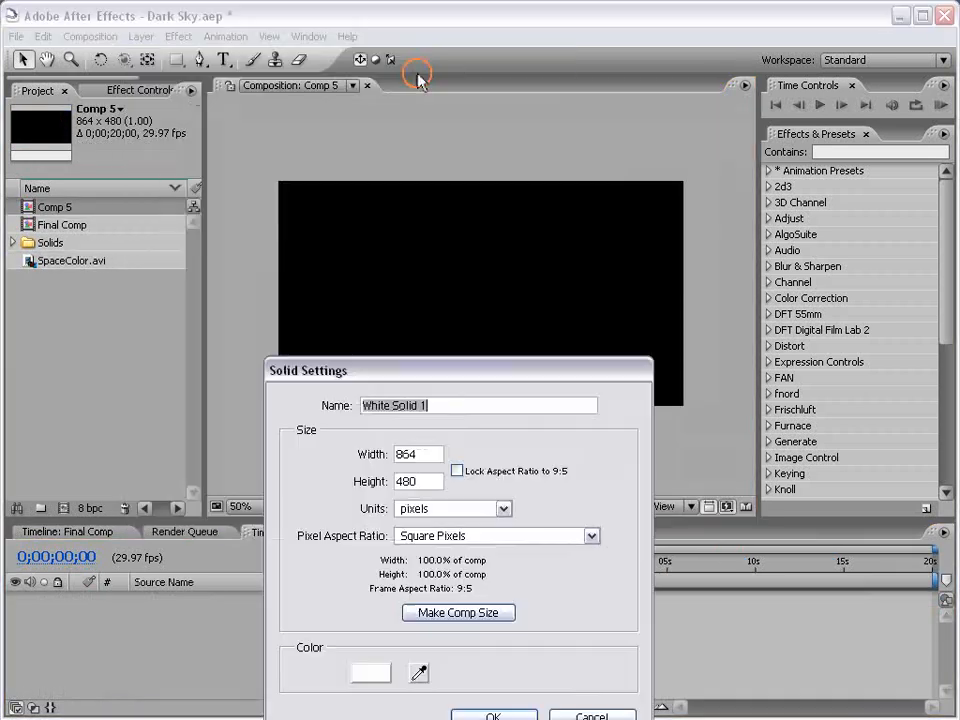
pyautogui.moveTo(452, 345); pyautogui.dragTo(345, 131)
pyautogui.click(265, 432)
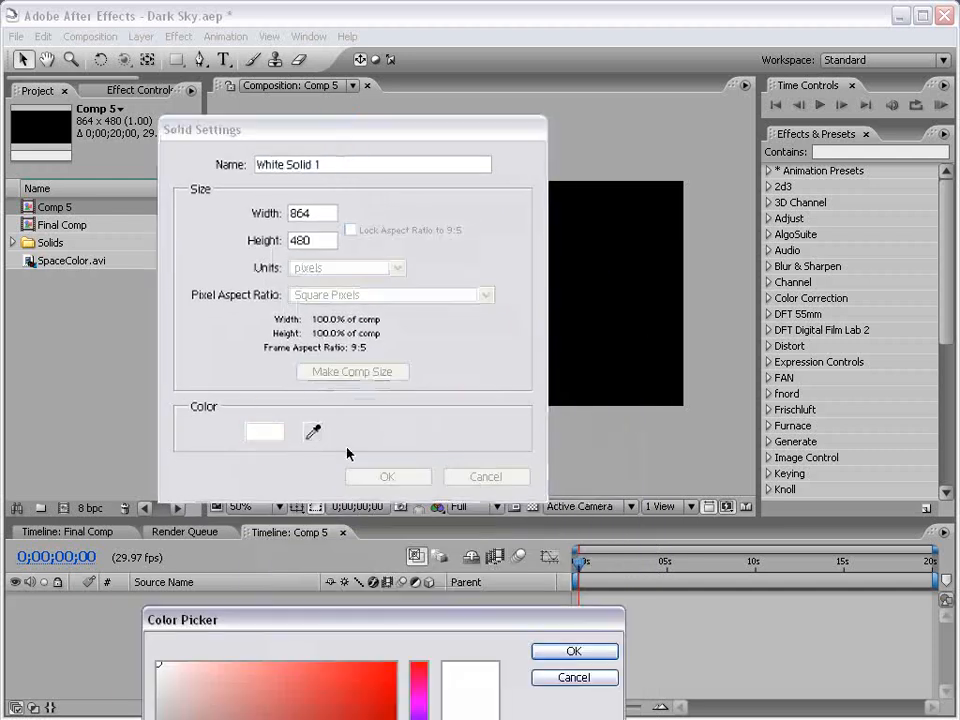
pyautogui.moveTo(335, 624); pyautogui.dragTo(413, 240)
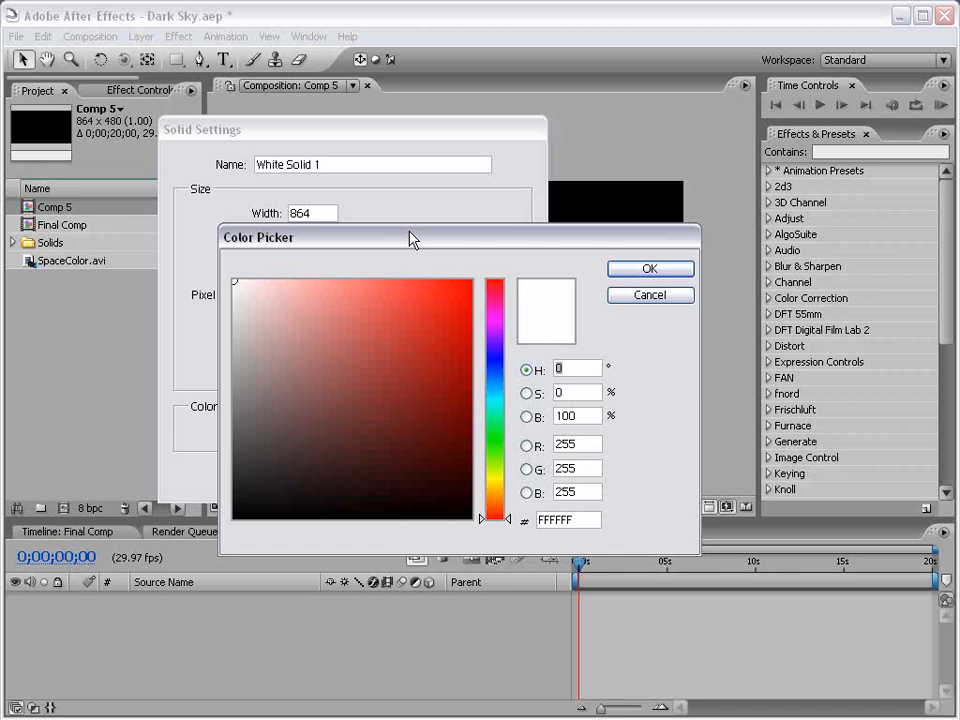
pyautogui.click(390, 367)
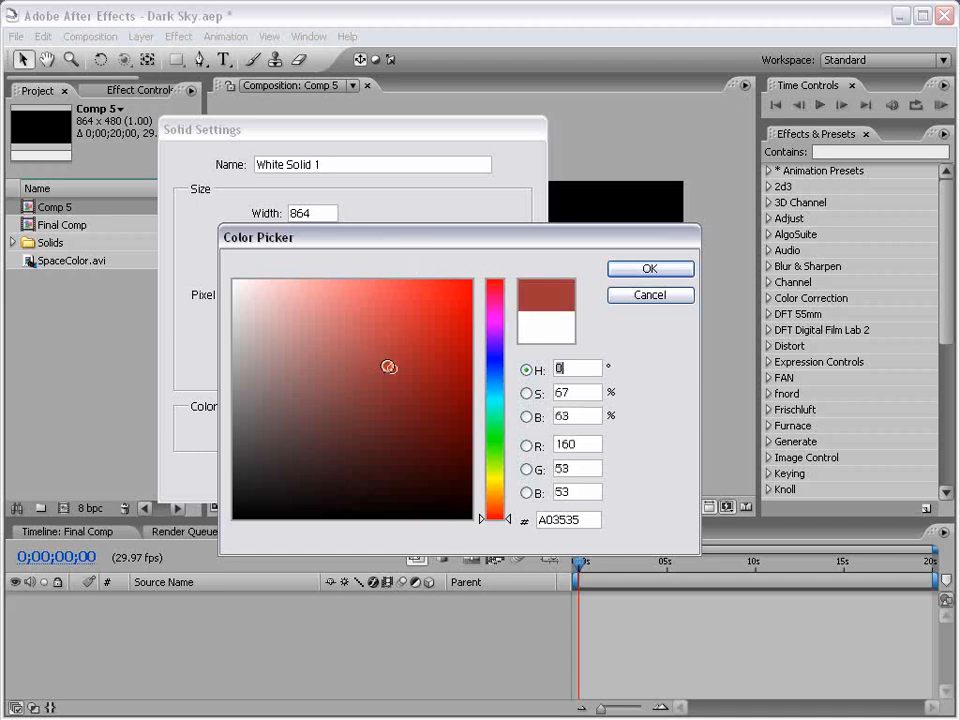
pyautogui.moveTo(390, 367)
pyautogui.mouseDown()
pyautogui.moveTo(473, 389)
pyautogui.moveTo(508, 321)
pyautogui.moveTo(506, 420)
pyautogui.mouseUp()
pyautogui.click(497, 359)
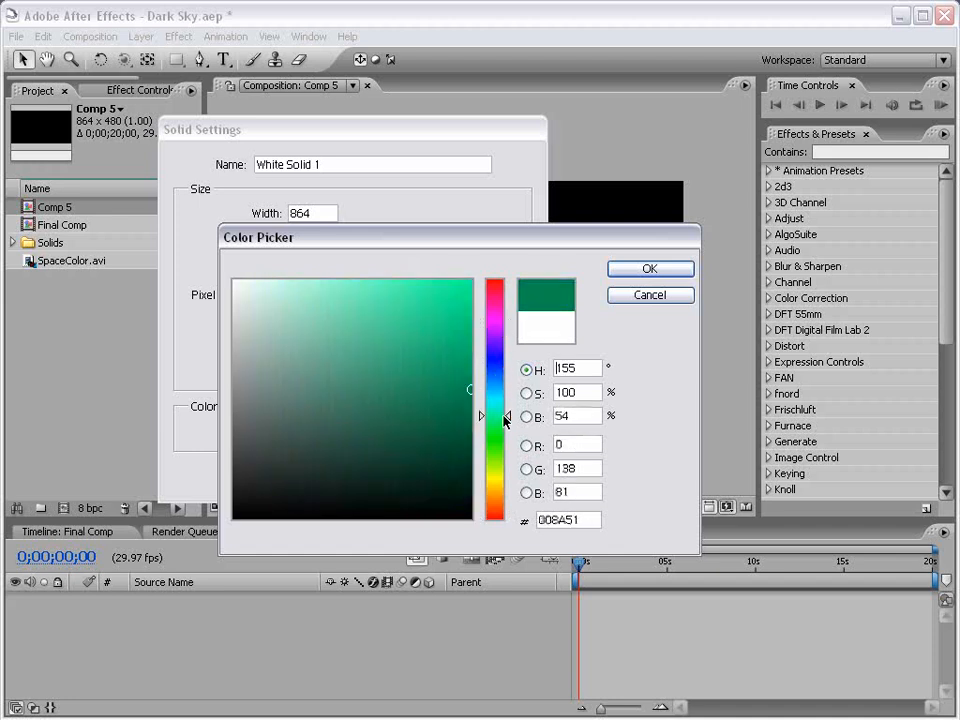
pyautogui.moveTo(471, 364)
pyautogui.mouseDown()
pyautogui.moveTo(370, 335)
pyautogui.moveTo(281, 467)
pyautogui.moveTo(227, 476)
pyautogui.moveTo(192, 500)
pyautogui.moveTo(200, 512)
pyautogui.mouseUp()
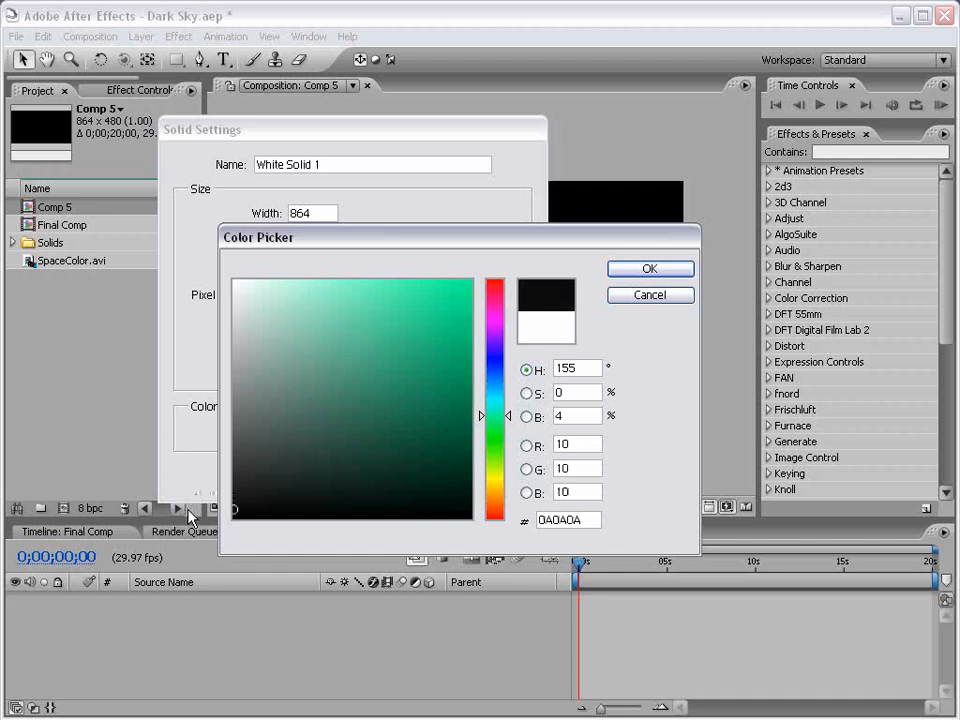
pyautogui.click(650, 270)
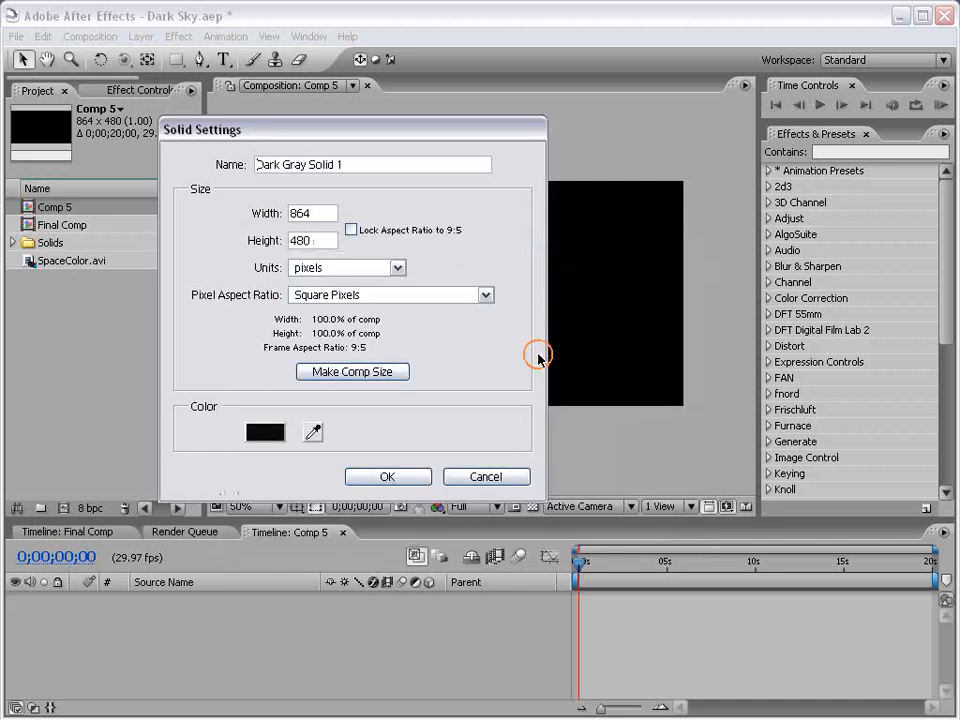
pyautogui.click(396, 478)
# - Rename the dark solid layer as BG
pyautogui.click(224, 614)
pyautogui.click(221, 600)
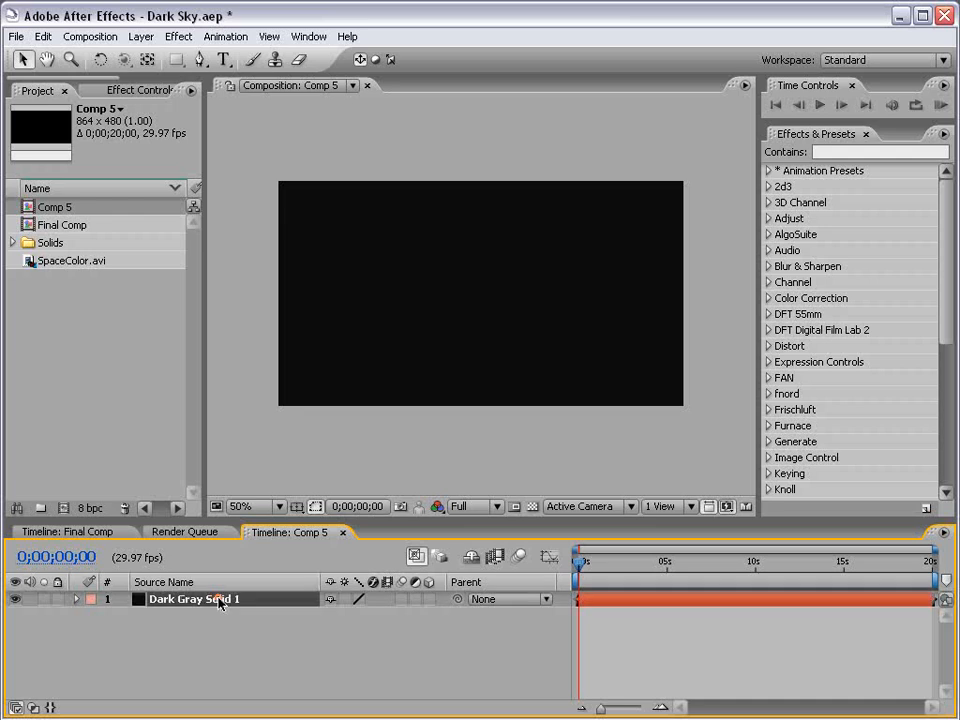
pyautogui.press('Return')
pyautogui.write('BG')
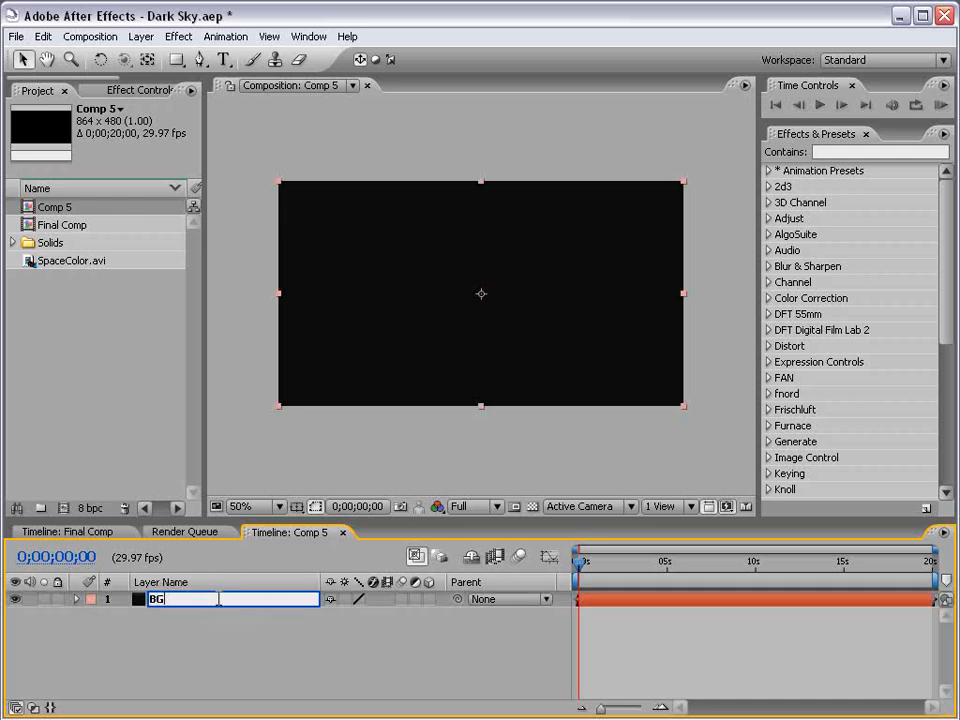
pyautogui.click(439, 662)
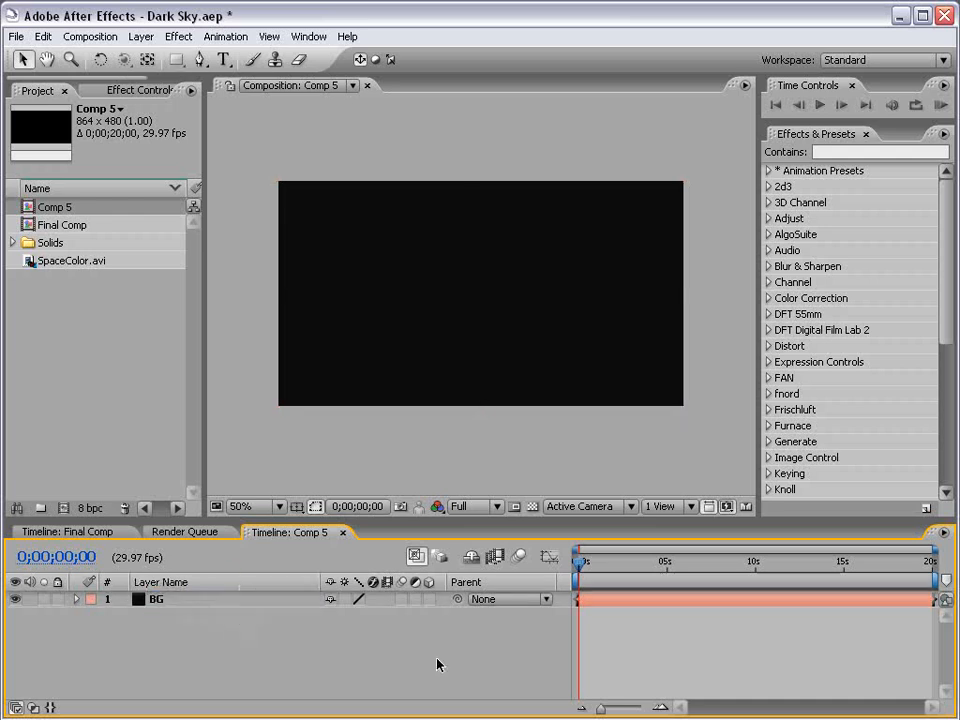
# - Add a second comp-size 864 x 480 solid in bright red above the BG layer
pyautogui.click(144, 37)
pyautogui.moveTo(150, 56)
pyautogui.click(438, 75)
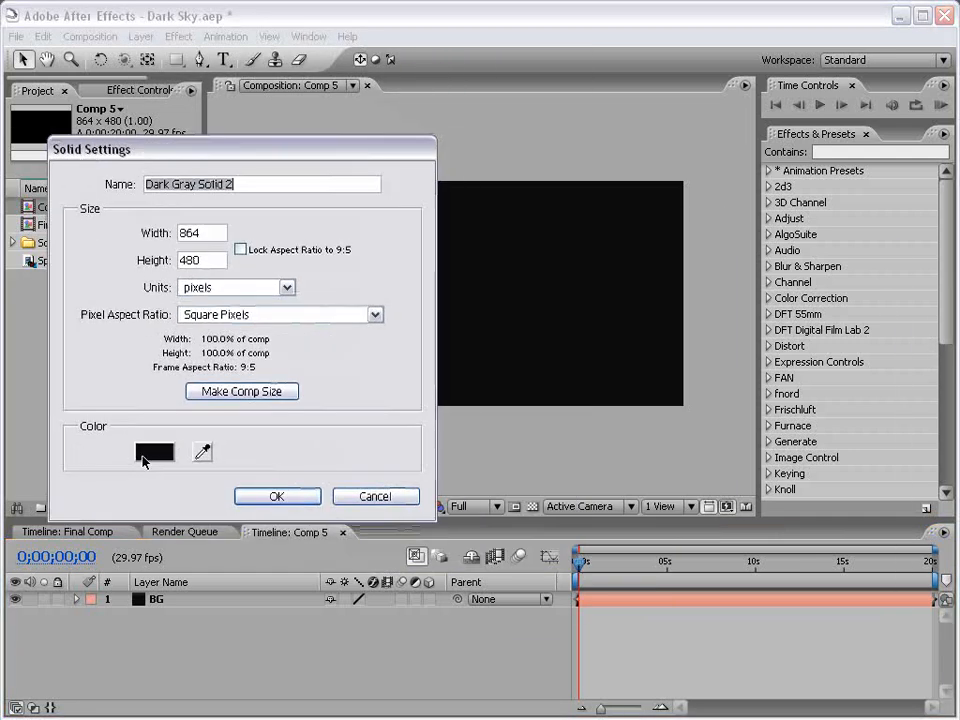
pyautogui.click(154, 452)
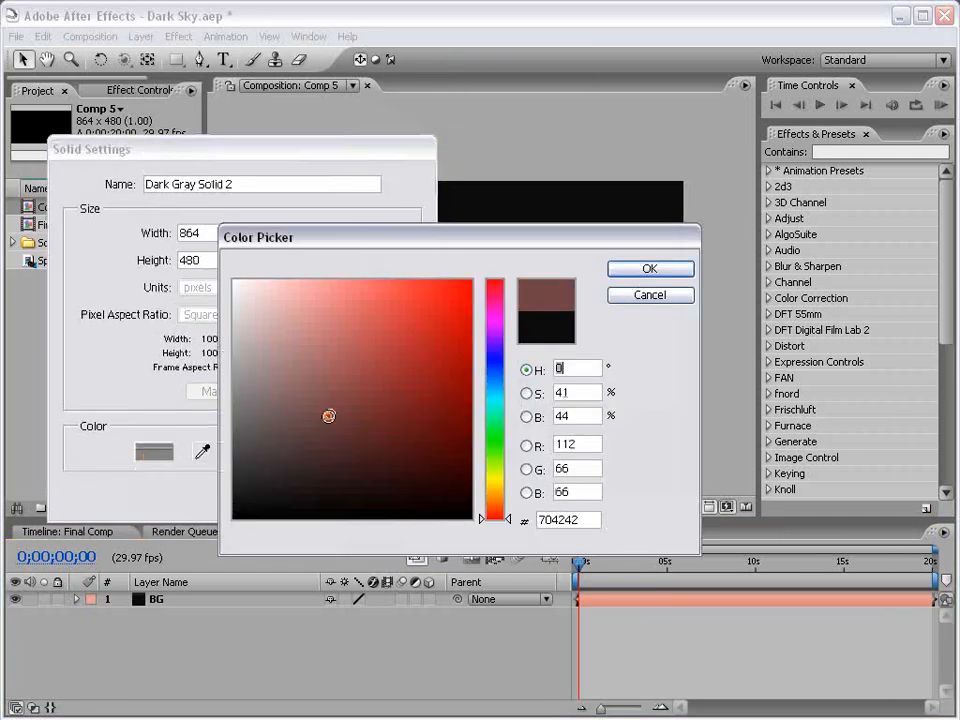
pyautogui.moveTo(329, 416); pyautogui.dragTo(492, 262)
pyautogui.moveTo(559, 236); pyautogui.dragTo(516, 249)
pyautogui.click(574, 281)
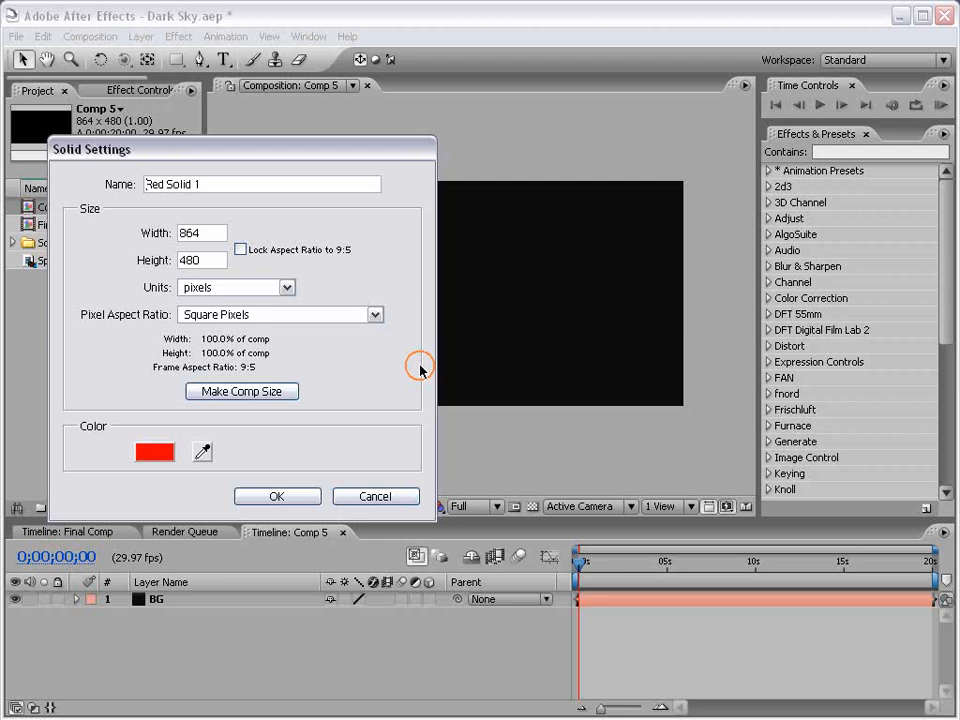
pyautogui.click(299, 505)
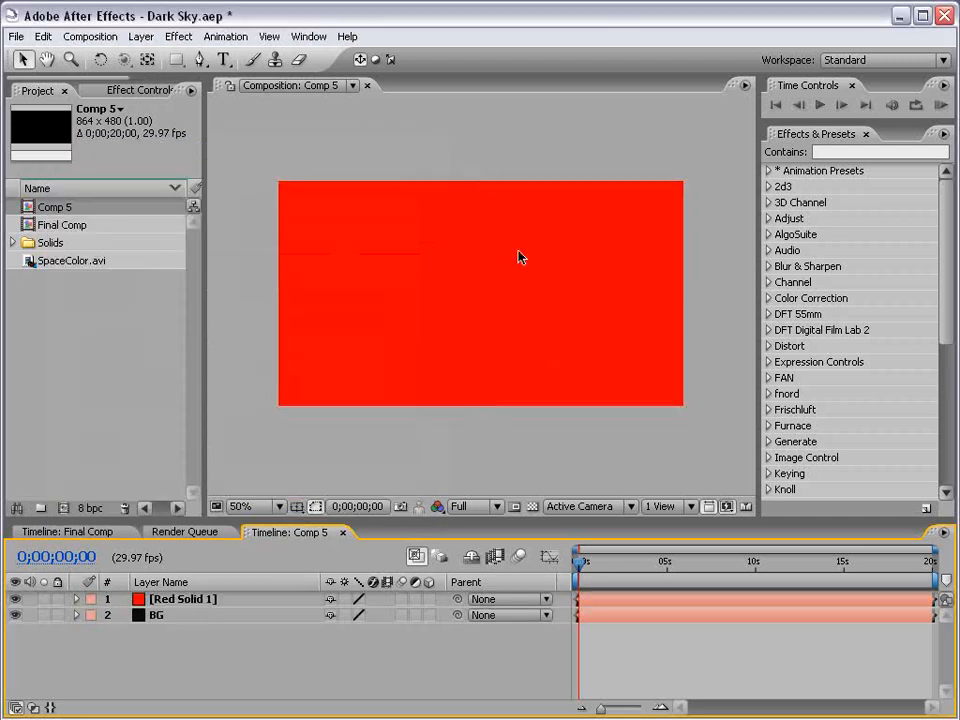
# - Add a null object named Particle Point and rename the red solid layer as Particles
pyautogui.click(141, 36)
pyautogui.moveTo(152, 58)
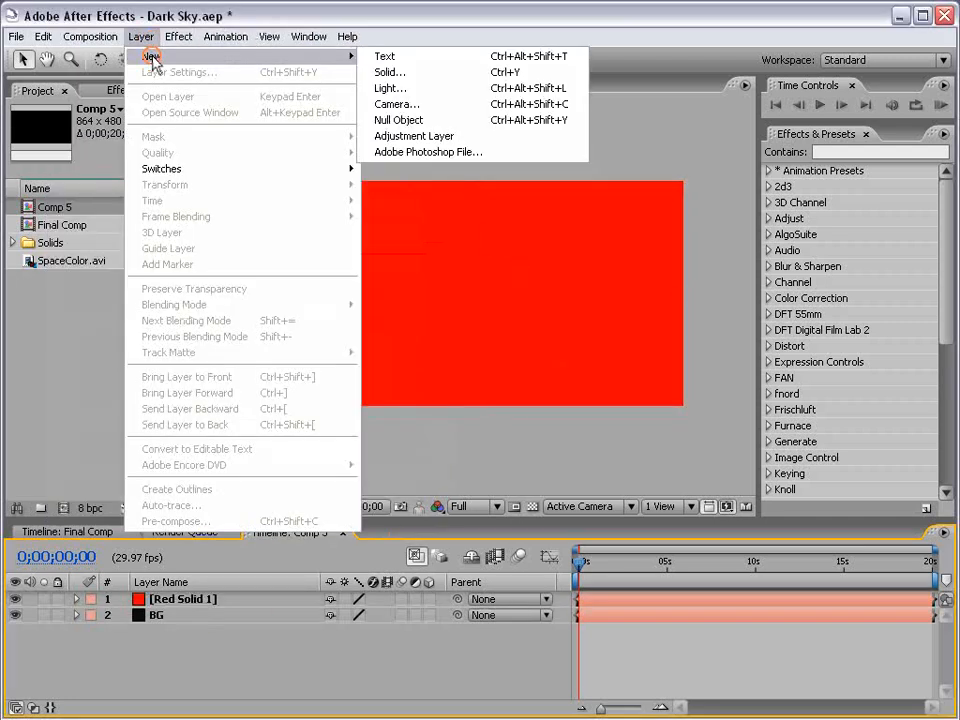
pyautogui.click(418, 120)
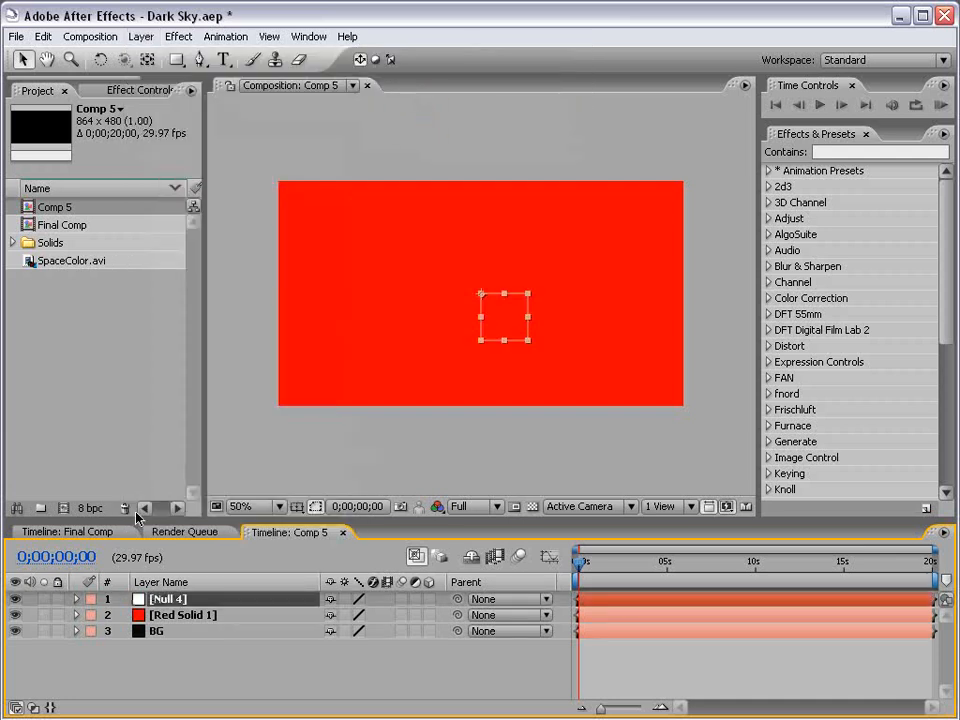
pyautogui.click(165, 599)
pyautogui.press('Return')
pyautogui.write('P')
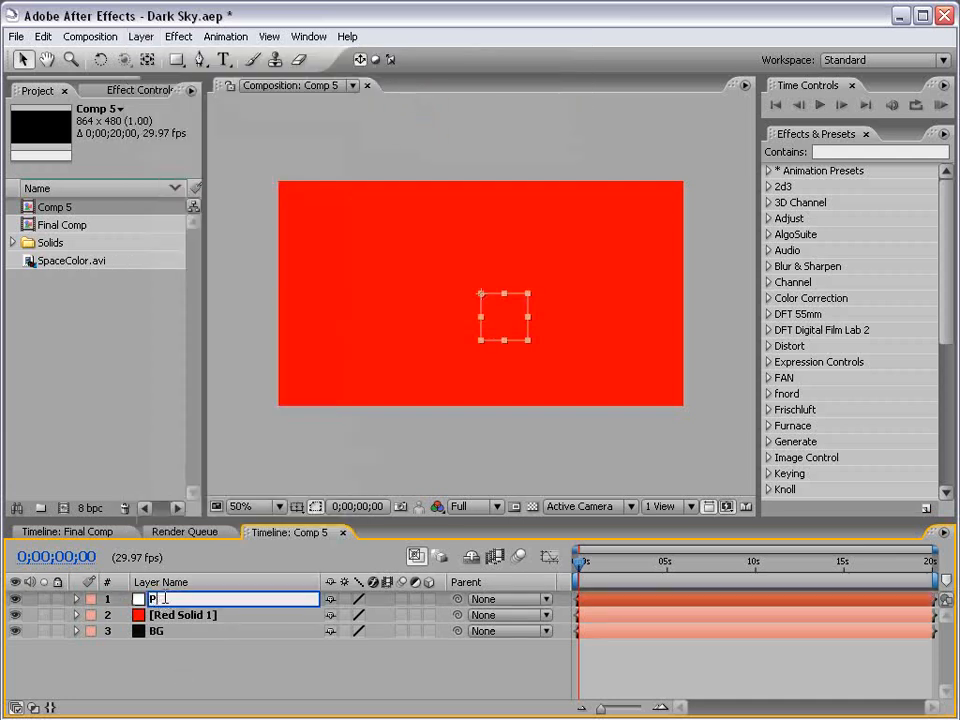
pyautogui.write('article Point')
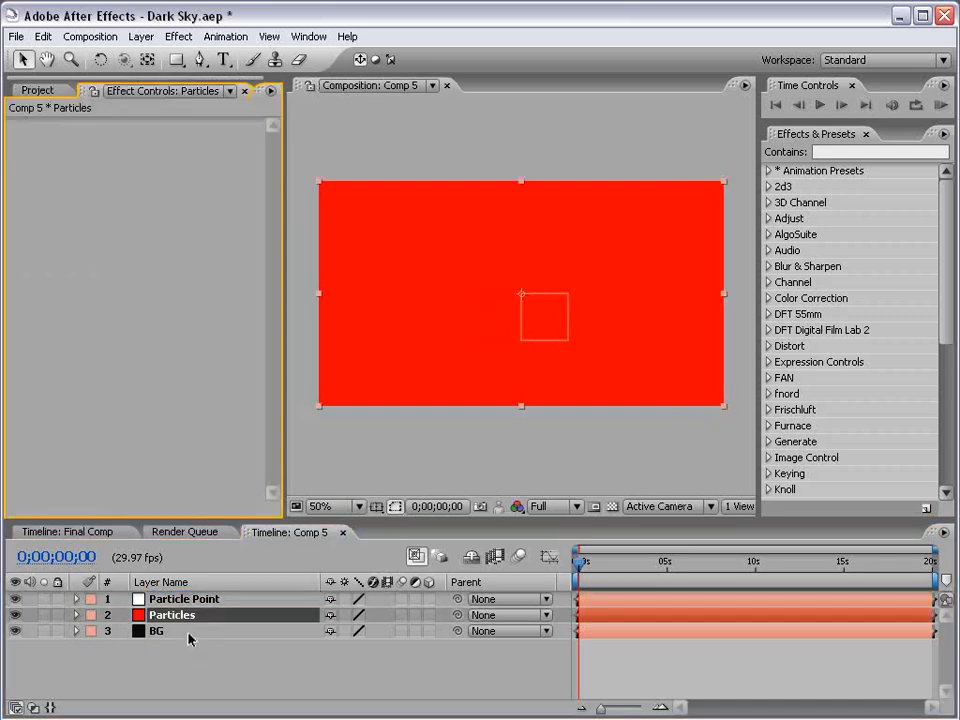
# - Apply the Trapcode Particular effect to the Particles layer and widen the effect settings area
pyautogui.click(185, 616)
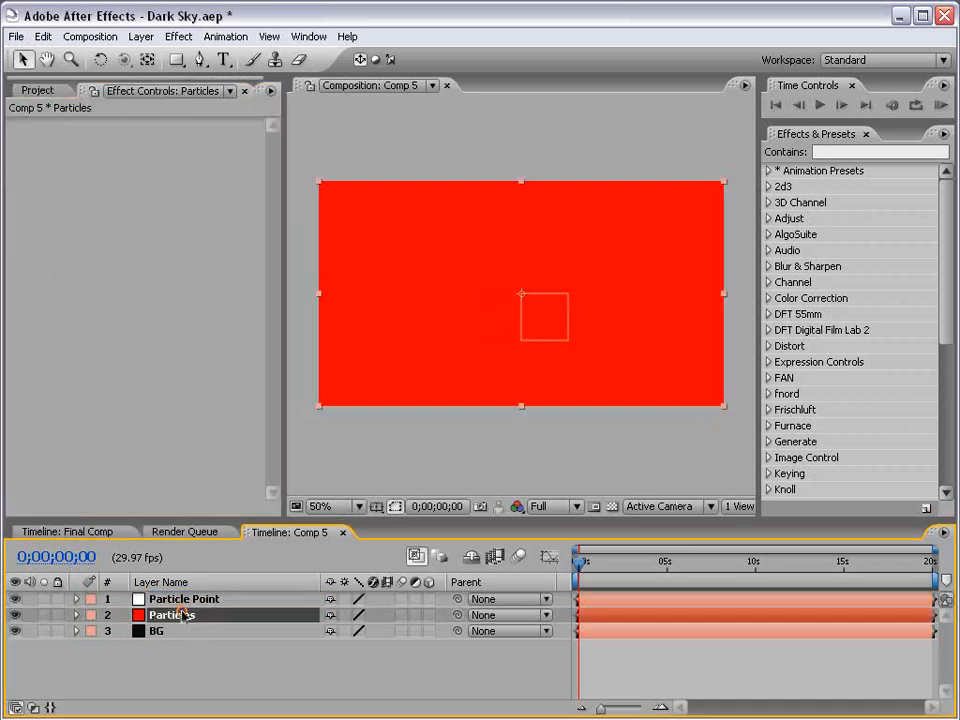
pyautogui.click(180, 36)
pyautogui.moveTo(294, 655)
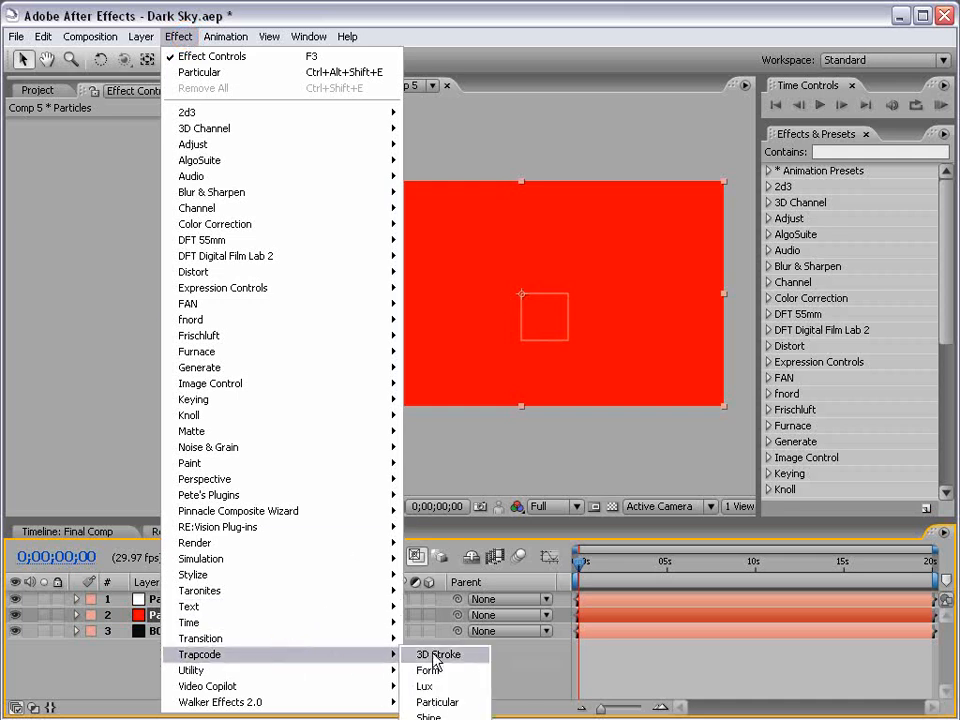
pyautogui.click(468, 700)
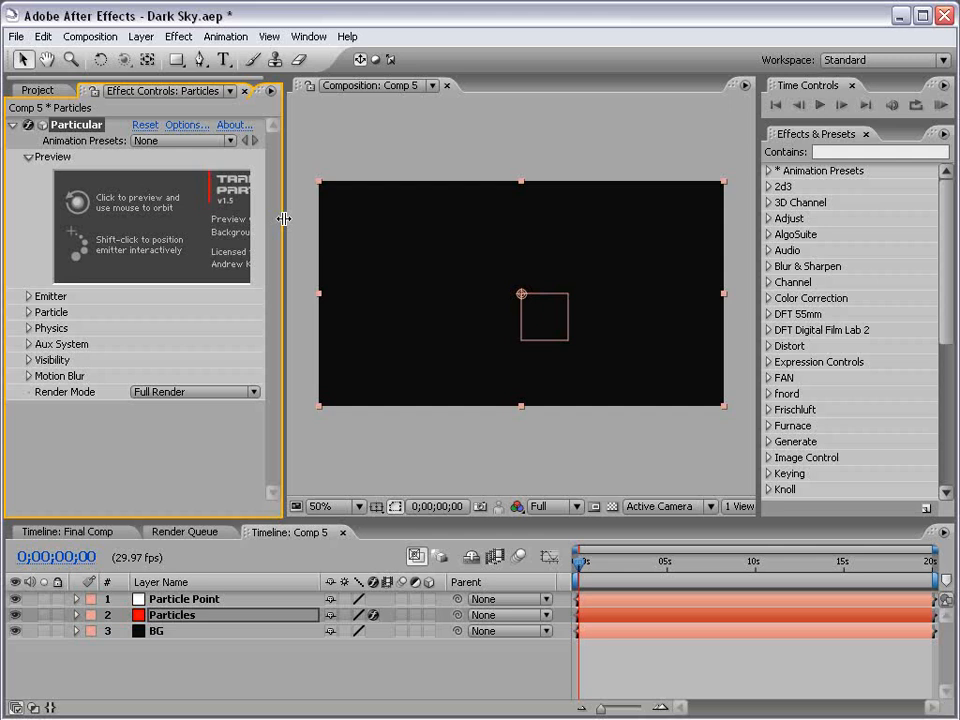
pyautogui.moveTo(284, 218); pyautogui.dragTo(324, 218)
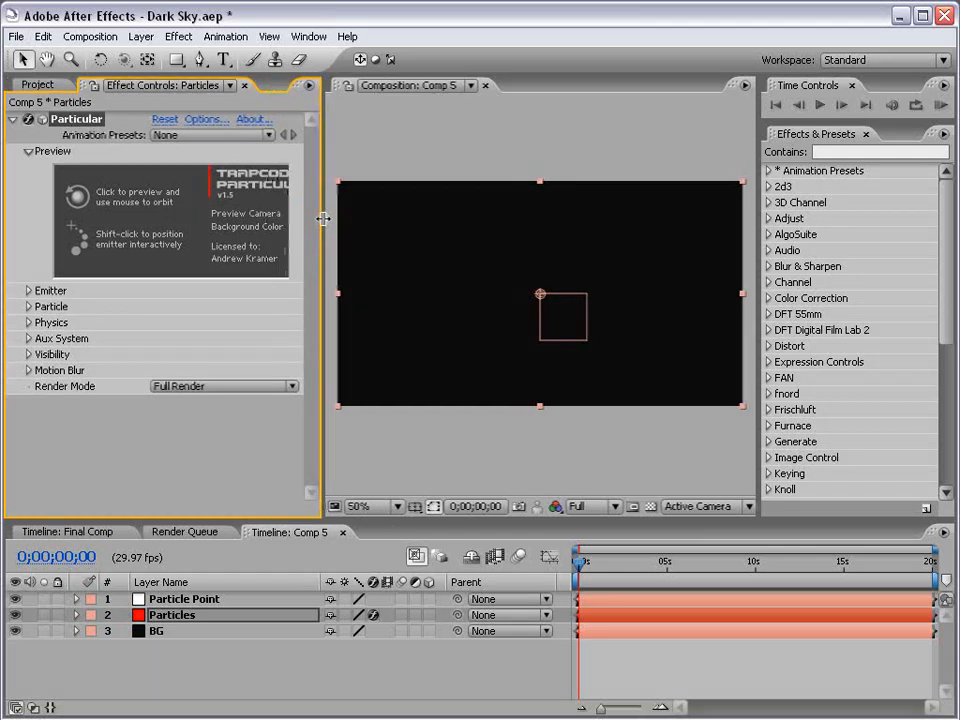
pyautogui.click(27, 558)
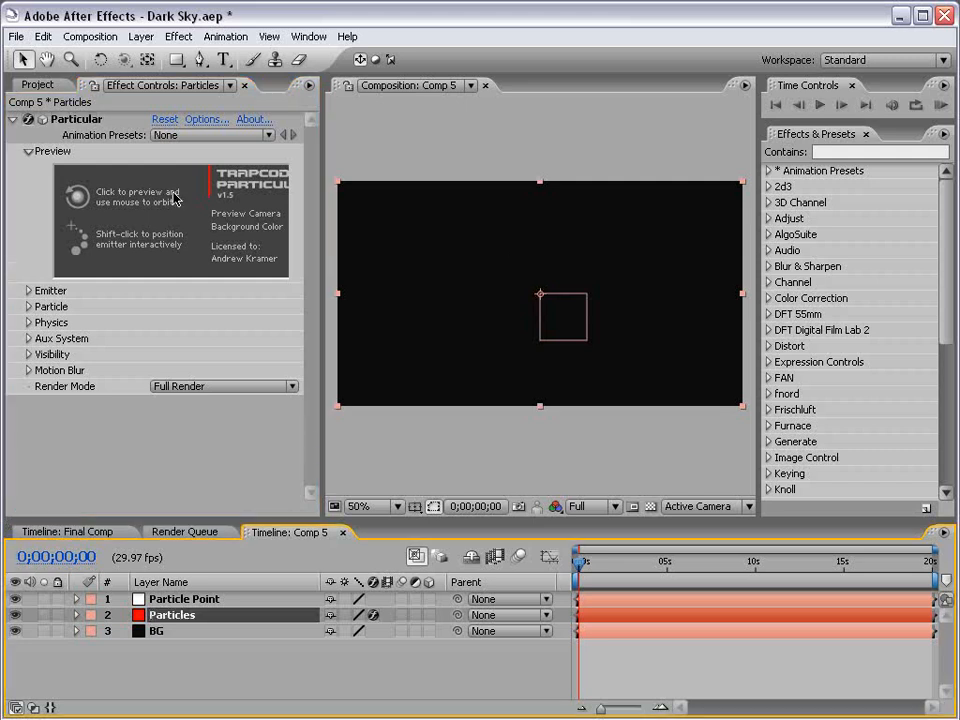
# - Make the Particle Point null a 3D layer and try moving it in the composition
pyautogui.click(185, 599)
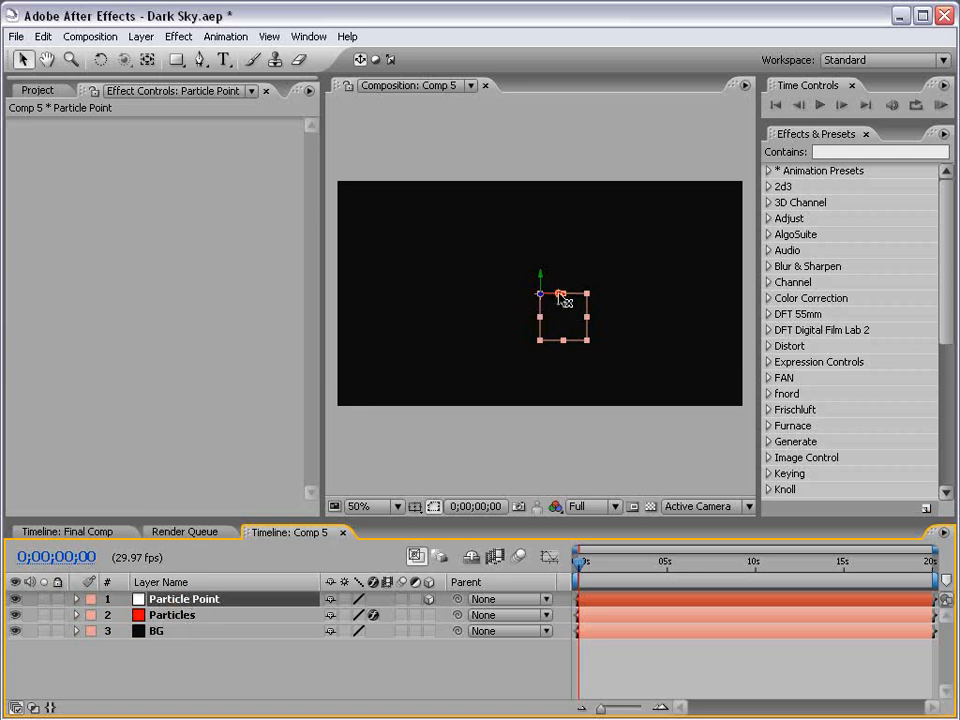
pyautogui.moveTo(561, 297); pyautogui.dragTo(563, 330)
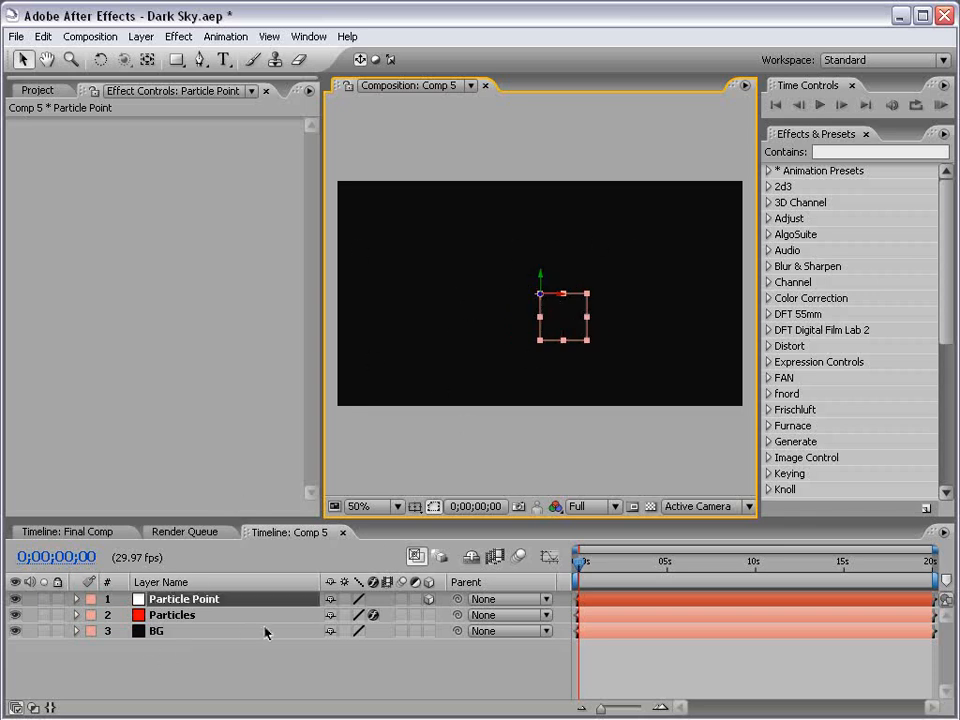
# - Expand Particular's Emitter settings on the Particles layer and reveal the Position property of the Particle Point null
pyautogui.click(184, 615)
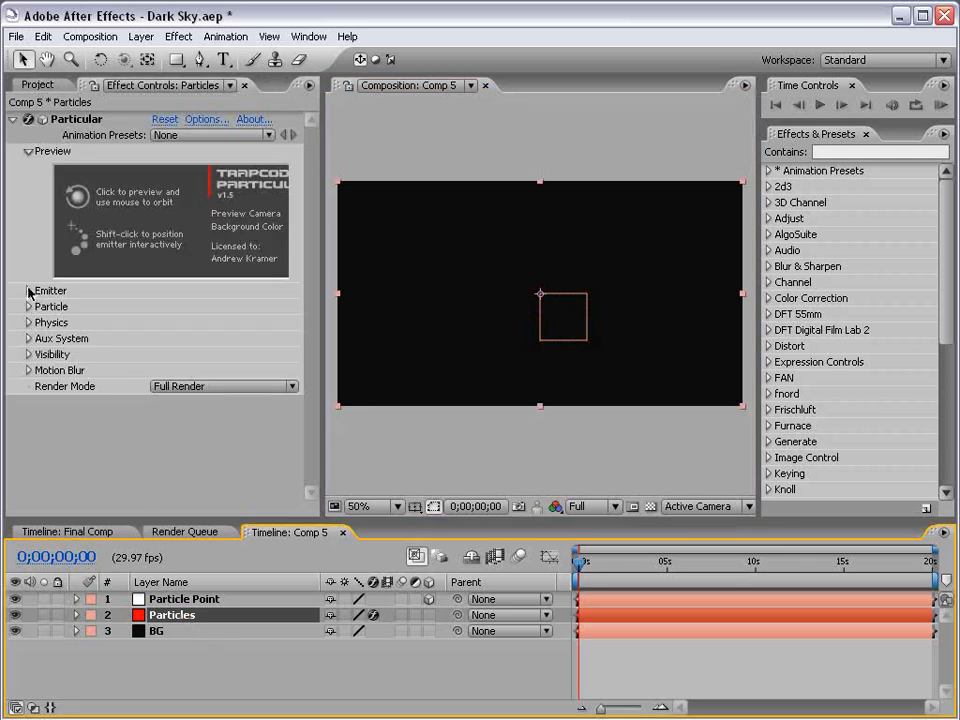
pyautogui.click(29, 290)
pyautogui.moveTo(281, 519); pyautogui.dragTo(281, 472)
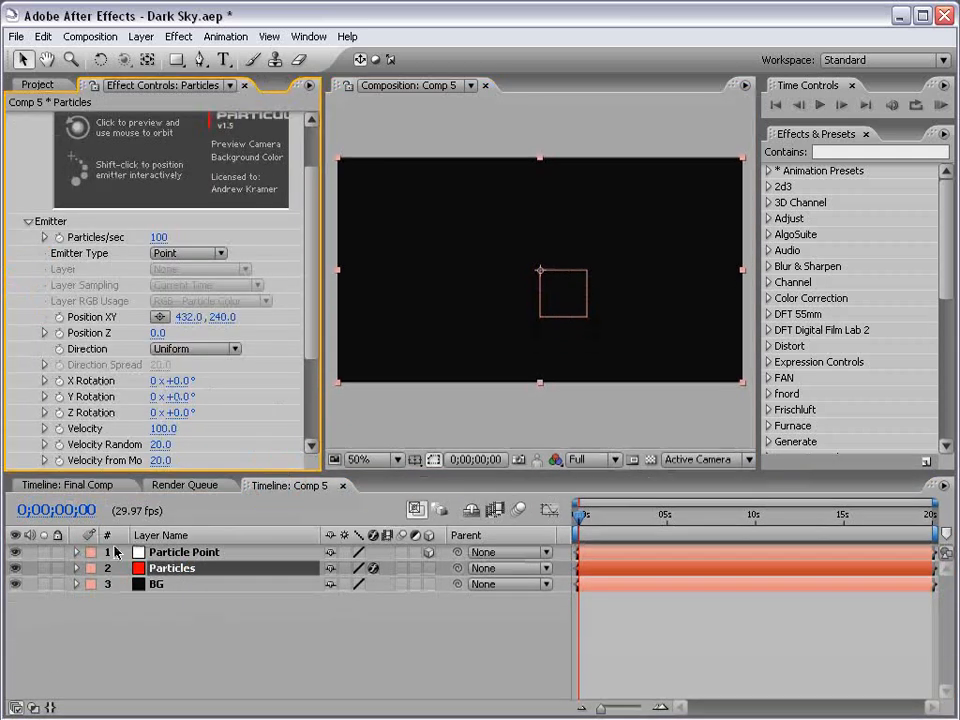
pyautogui.click(172, 552)
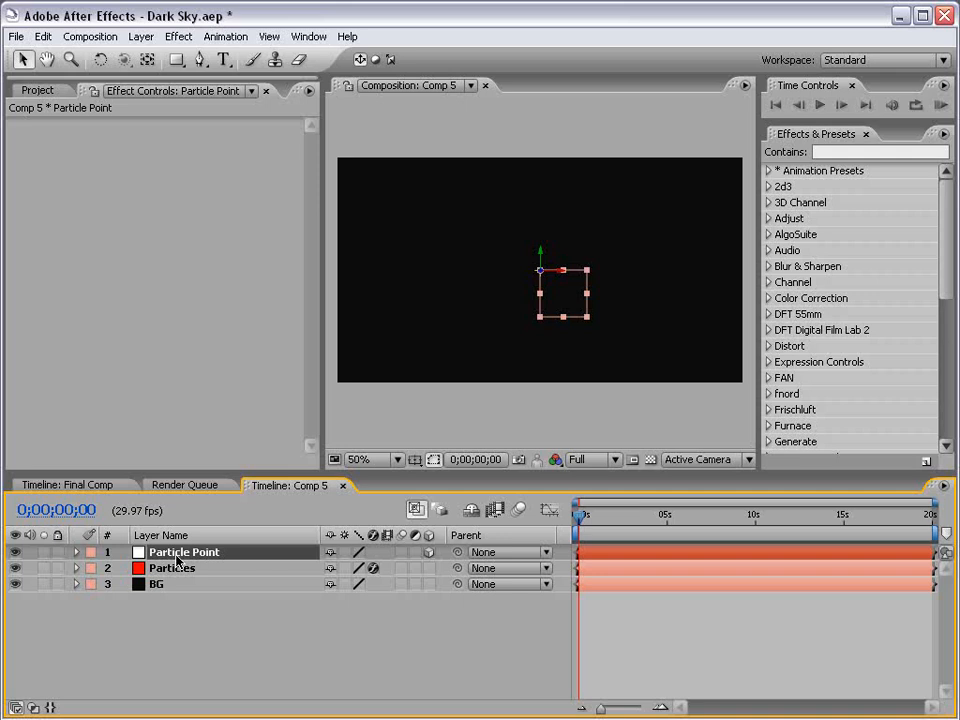
pyautogui.press('p')
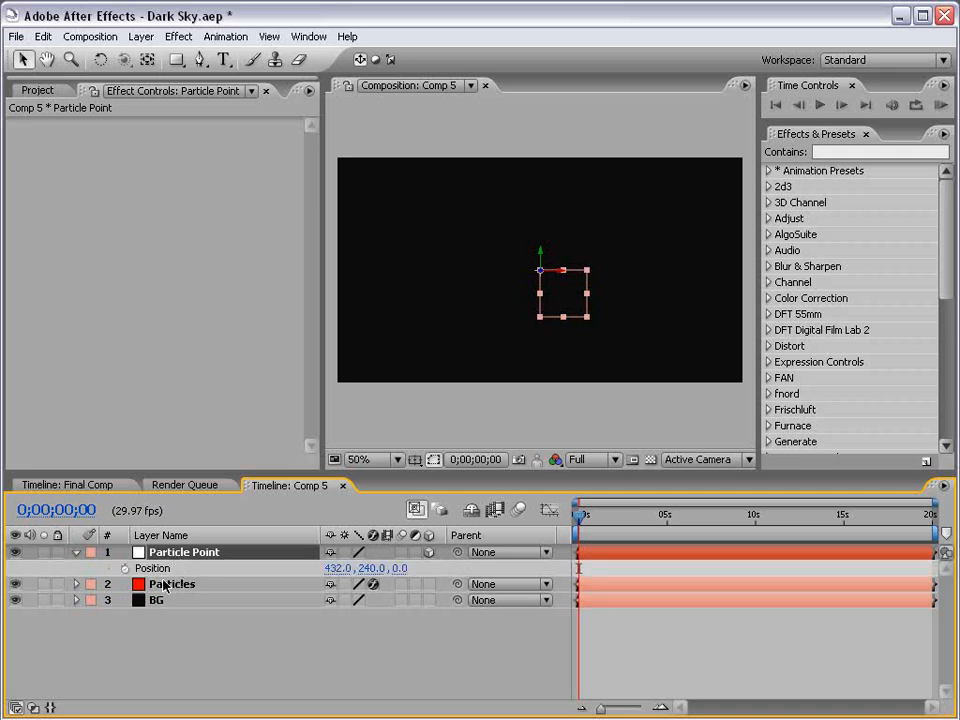
# - Add an expression to the Particles emitter's Position XY that links it to the Particle Point null's Position
pyautogui.click(166, 587)
pyautogui.moveTo(309, 259); pyautogui.dragTo(307, 335)
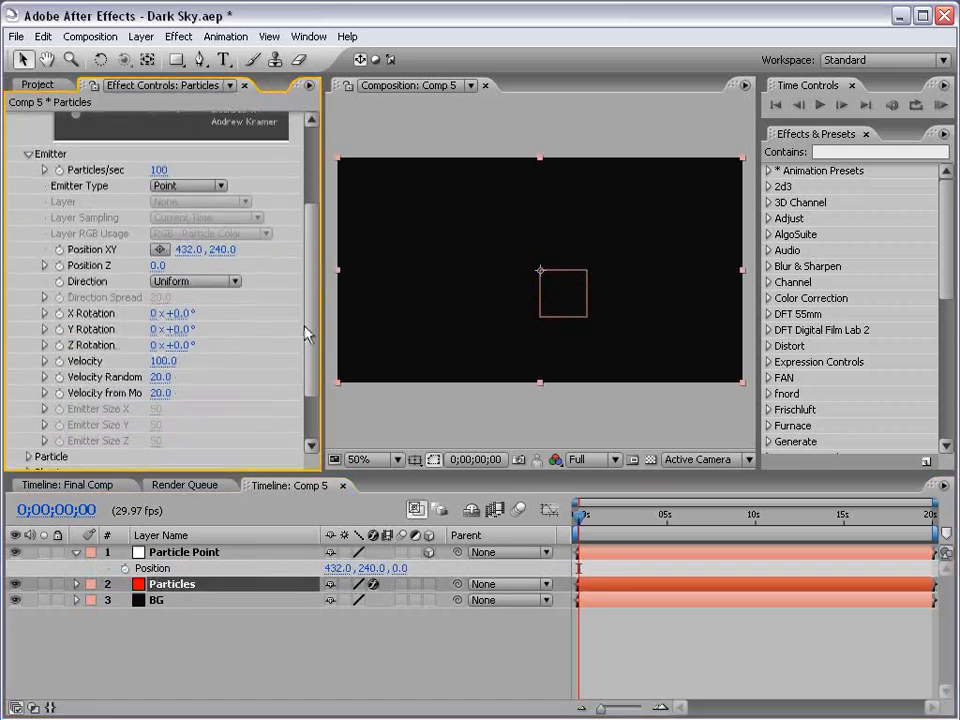
pyautogui.keyDown('alt'); pyautogui.click(59, 249); pyautogui.keyUp('alt')
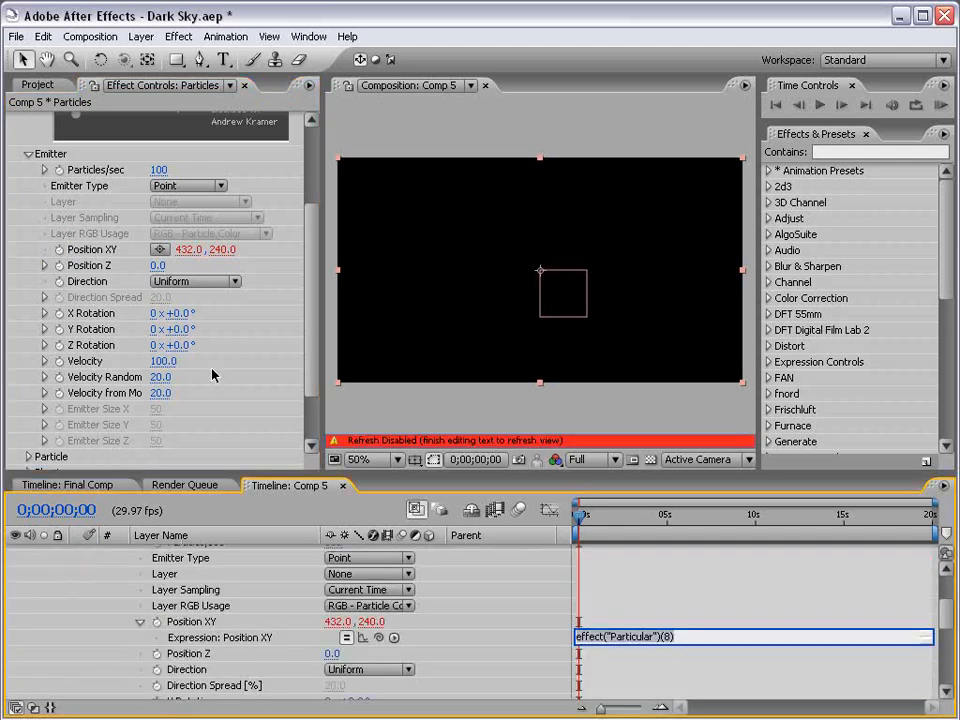
pyautogui.moveTo(310, 471); pyautogui.dragTo(296, 253)
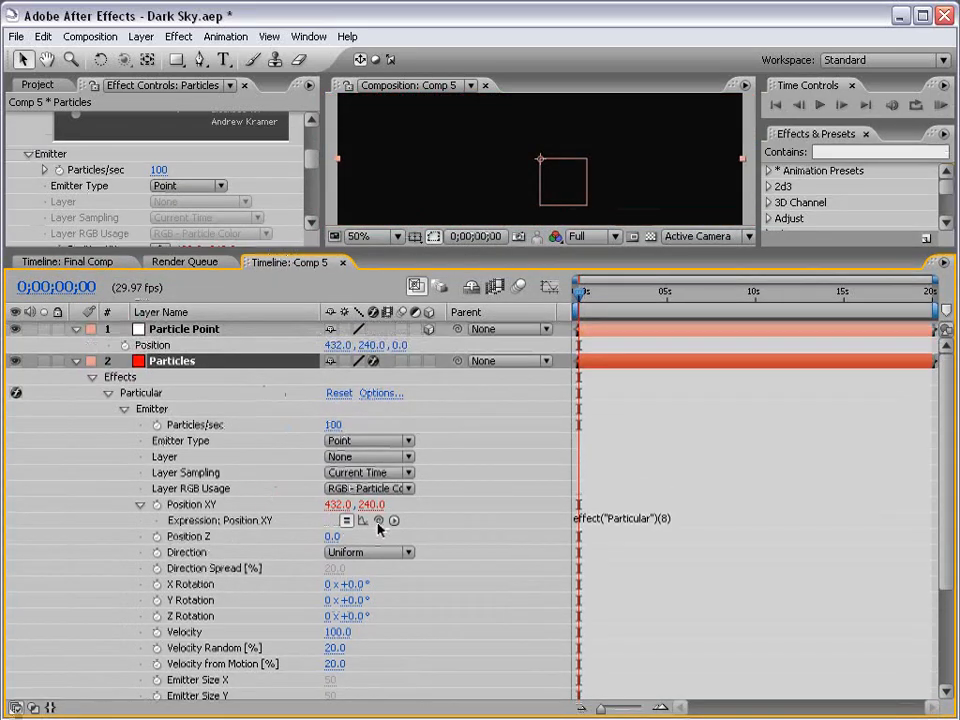
pyautogui.moveTo(378, 520); pyautogui.dragTo(152, 346)
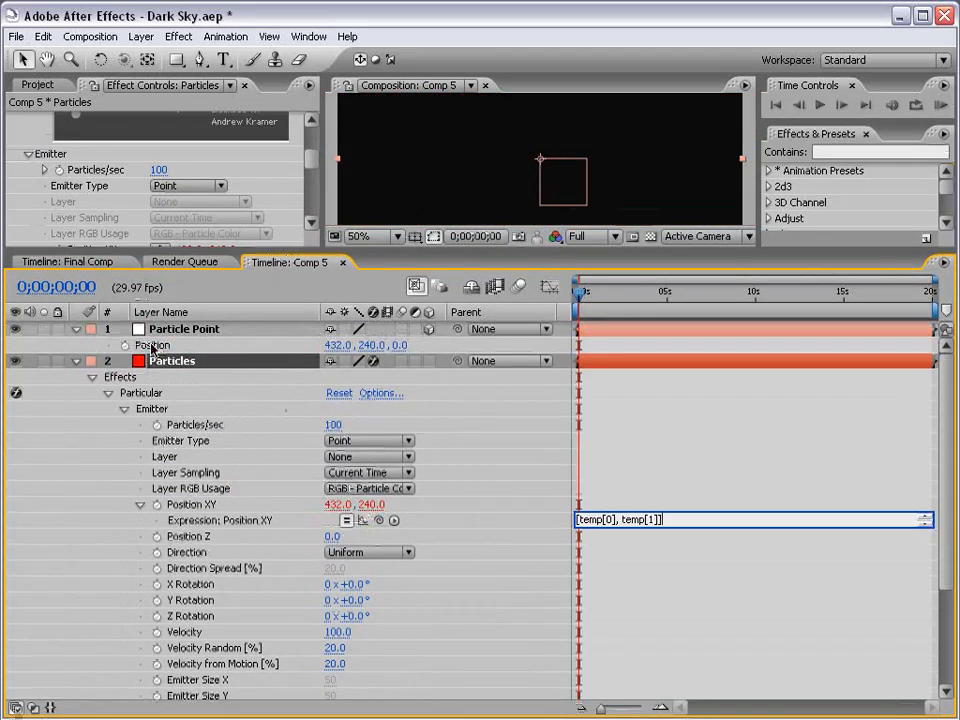
pyautogui.moveTo(735, 527); pyautogui.dragTo(726, 557)
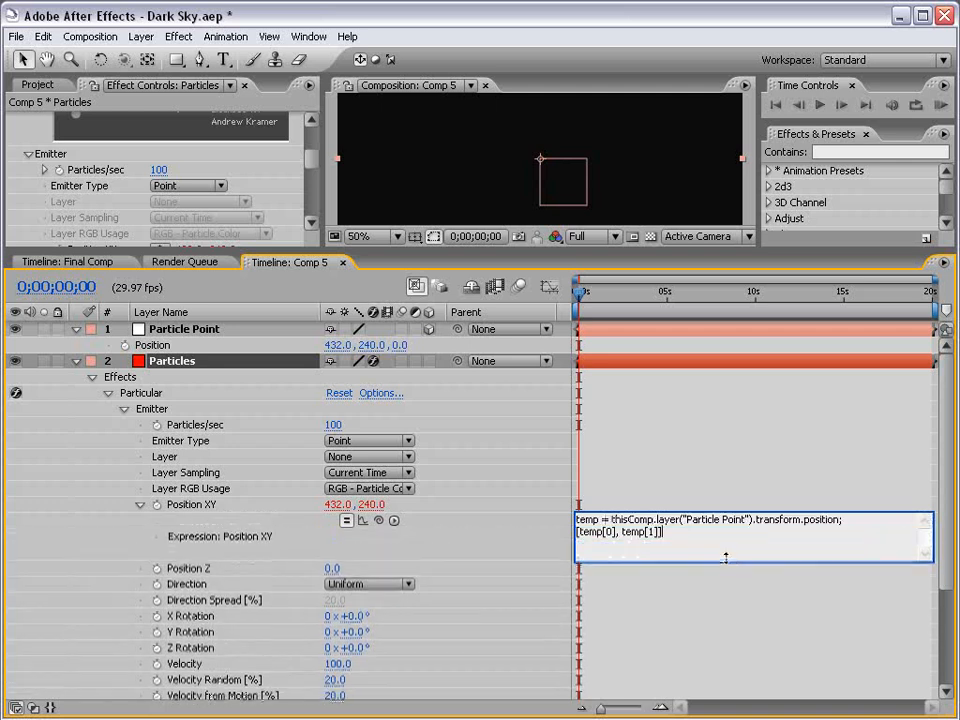
pyautogui.click(624, 503)
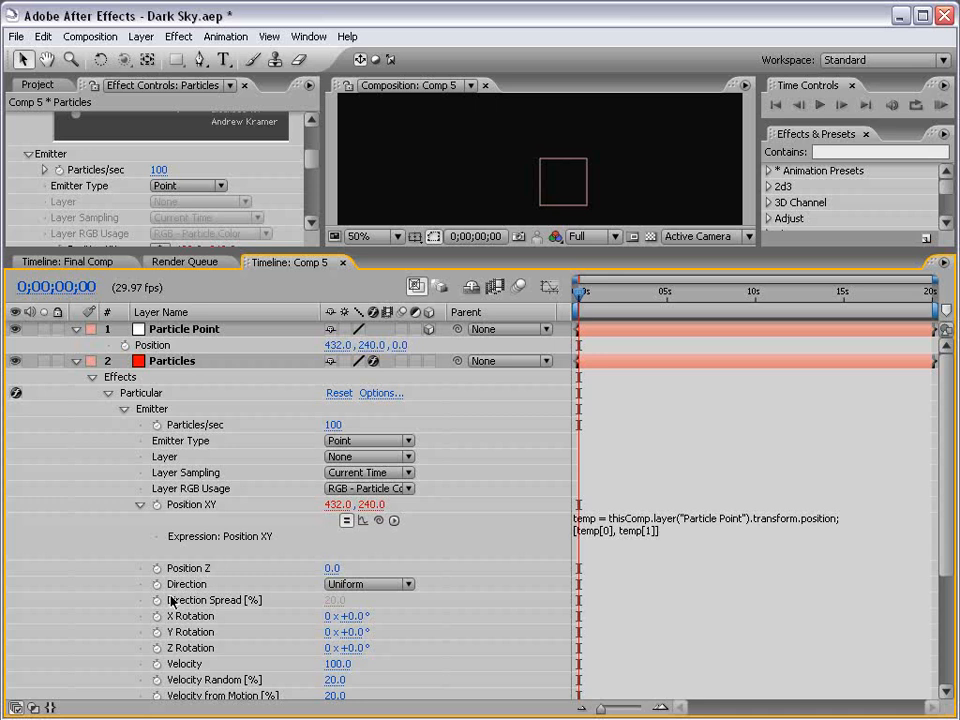
# - Link the emitter's Position Z to the Particle Point null's Position with an expression, changing the index to [2]
pyautogui.keyDown('alt'); pyautogui.click(156, 568); pyautogui.keyUp('alt')
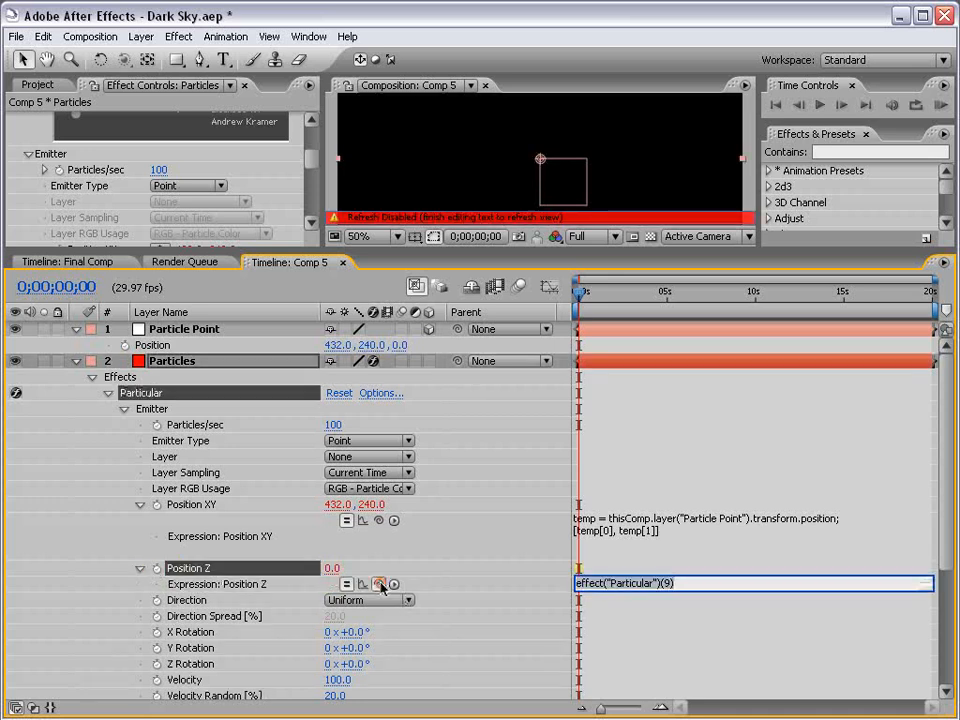
pyautogui.moveTo(378, 584); pyautogui.dragTo(172, 352)
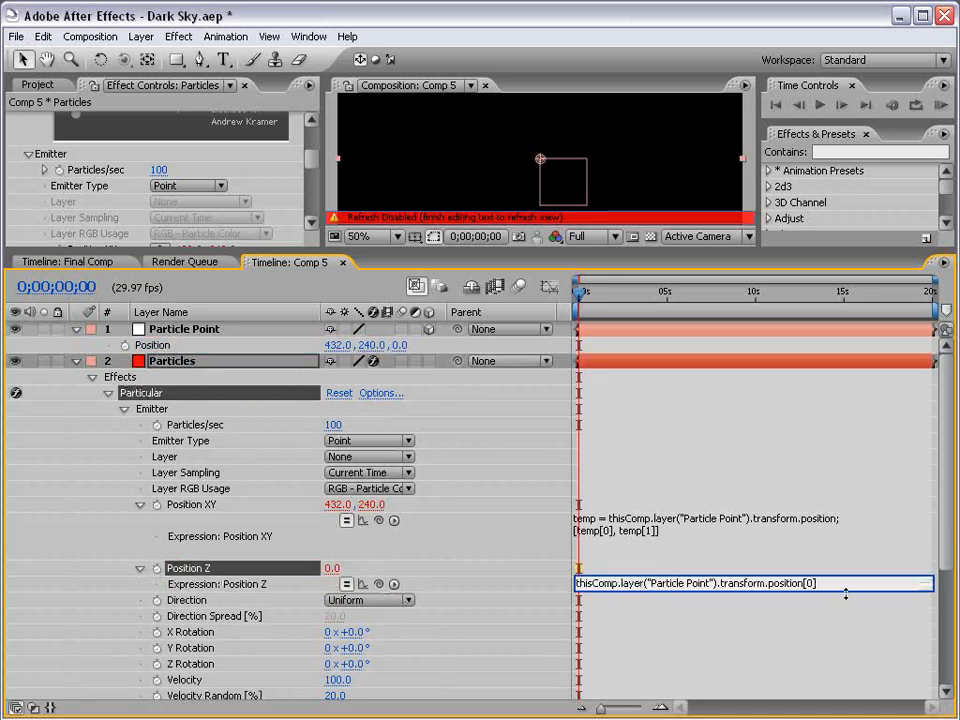
pyautogui.write('2')
pyautogui.click(598, 562)
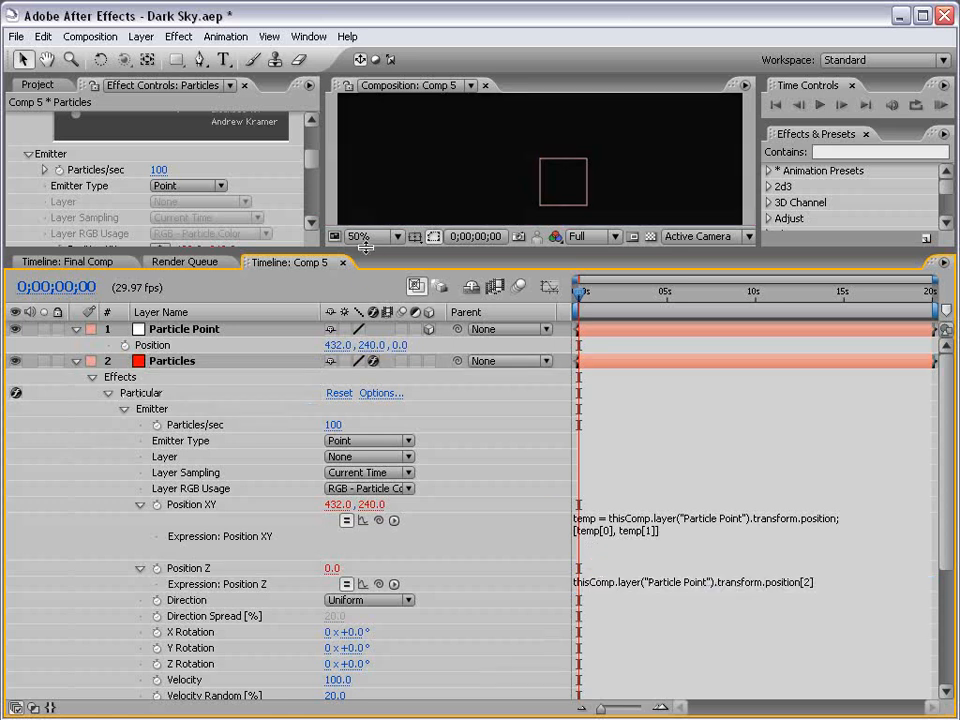
# - Test the emitter link at 0;00;03;12 by moving the Particle Point null around, and undo the move
pyautogui.moveTo(366, 256); pyautogui.dragTo(366, 412)
pyautogui.moveTo(580, 456); pyautogui.dragTo(640, 456)
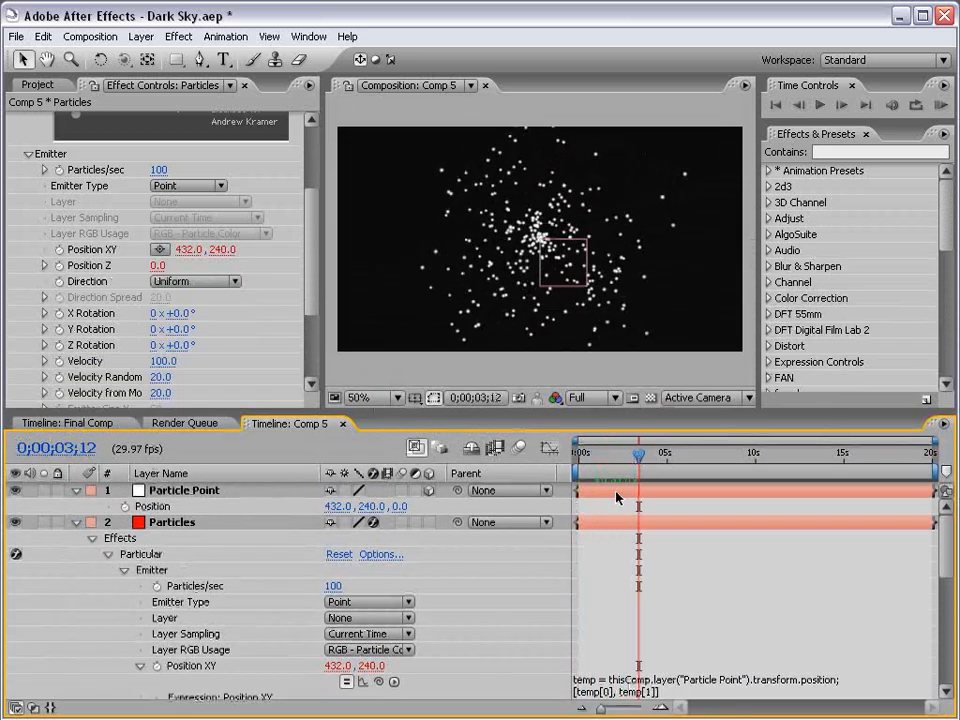
pyautogui.click(617, 500)
pyautogui.moveTo(538, 244); pyautogui.dragTo(470, 245)
pyautogui.moveTo(518, 188); pyautogui.dragTo(554, 247)
pyautogui.hotkey('ctrl', 'z')
# - Collapse the Particles layer's properties and apply the Video Copilot 3D Orbit animation preset to the Particle Point null
pyautogui.click(182, 492)
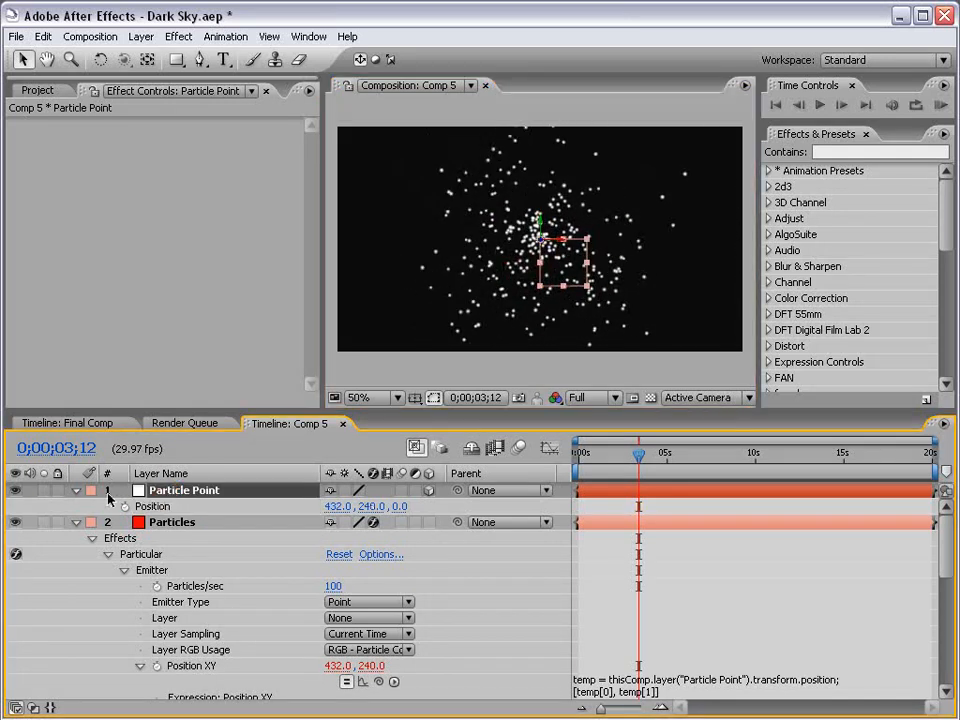
pyautogui.click(78, 523)
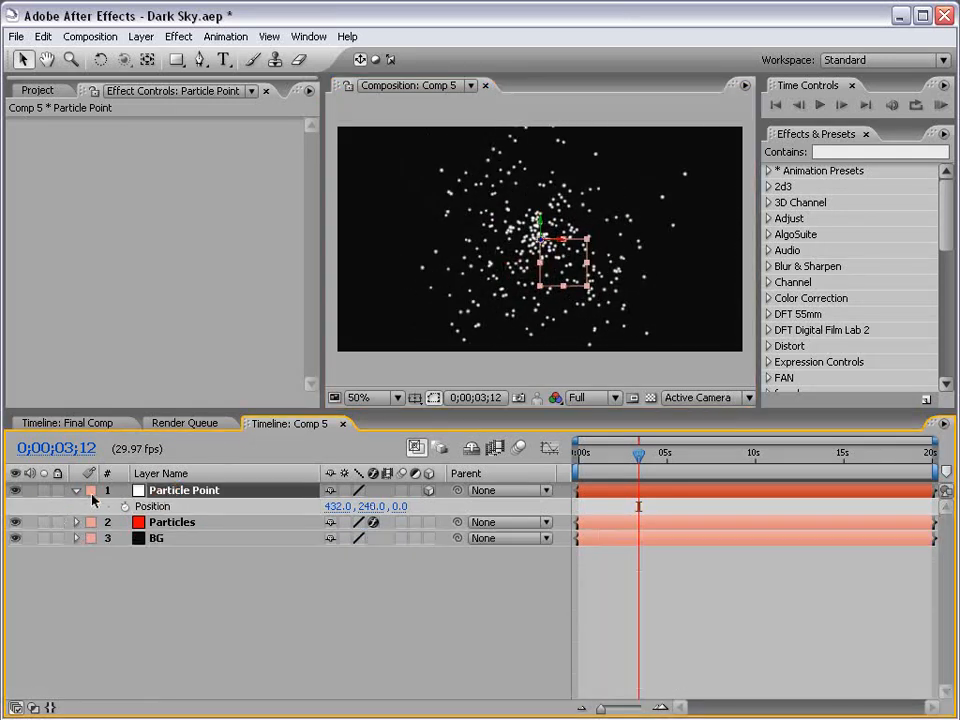
pyautogui.moveTo(244, 412); pyautogui.dragTo(244, 449)
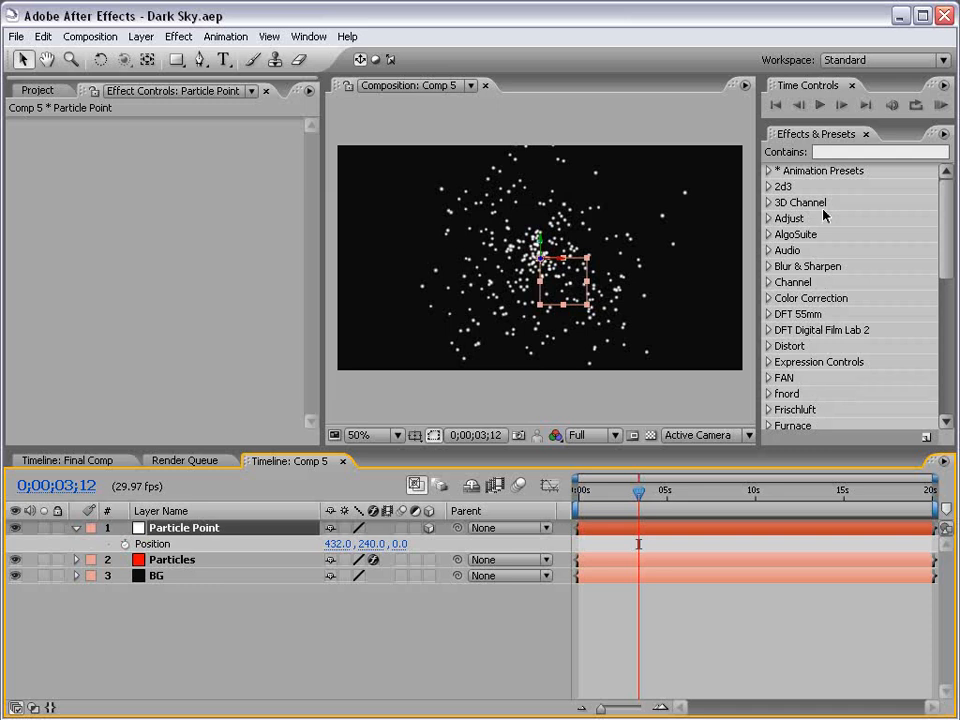
pyautogui.click(769, 171)
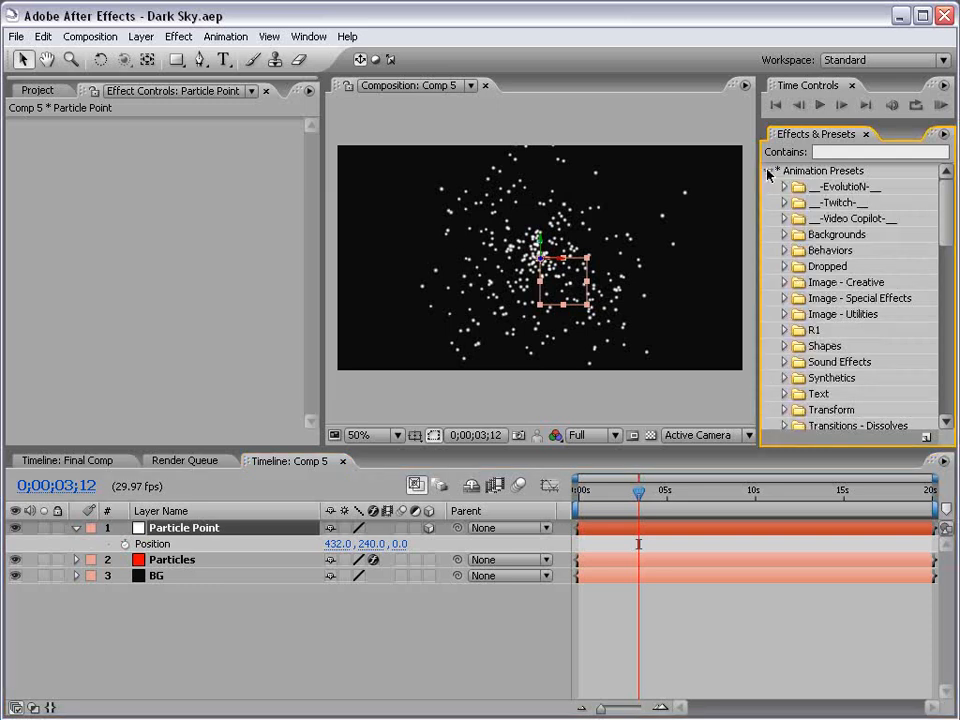
pyautogui.click(784, 218)
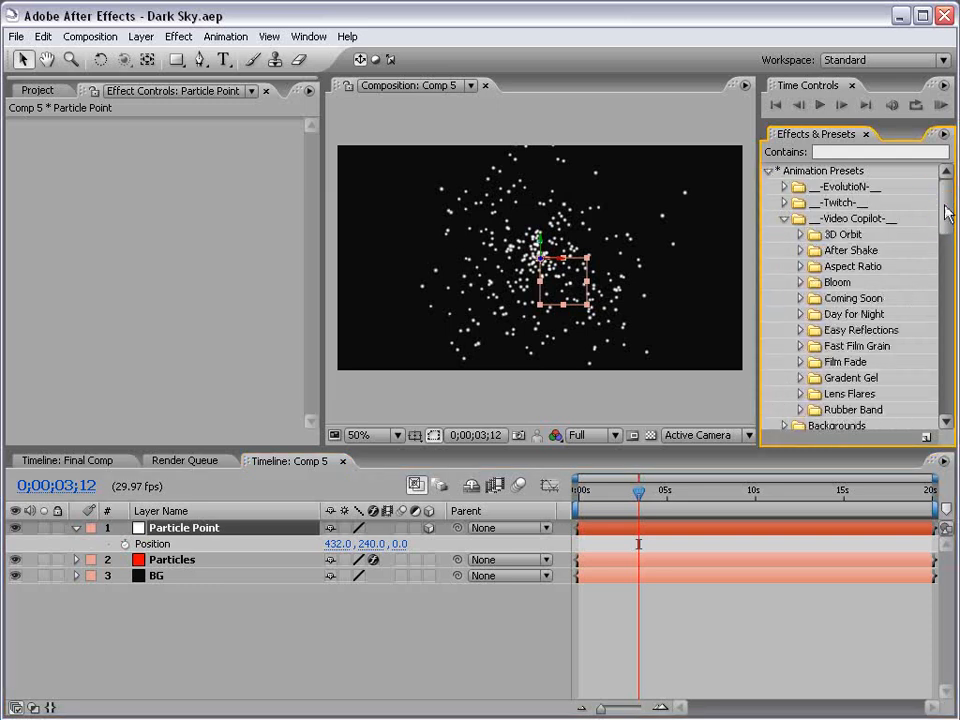
pyautogui.click(801, 234)
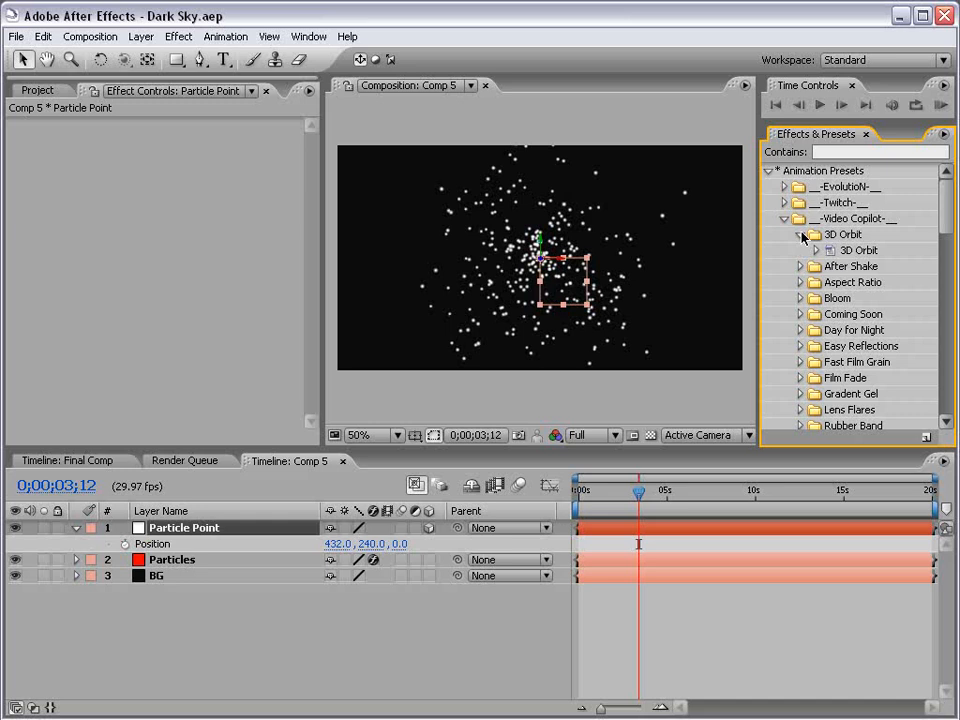
pyautogui.moveTo(842, 250); pyautogui.dragTo(196, 530)
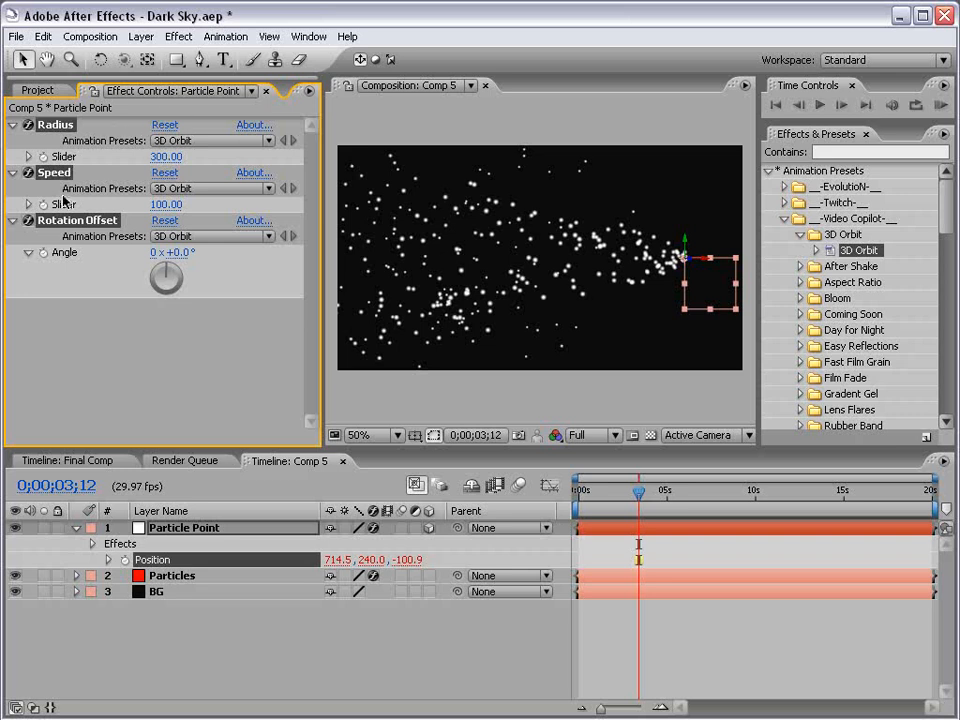
# - Switch the composition to the Top view and enable the post-expression graph for Particle Point's Position to show its orbit path
pyautogui.click(710, 640)
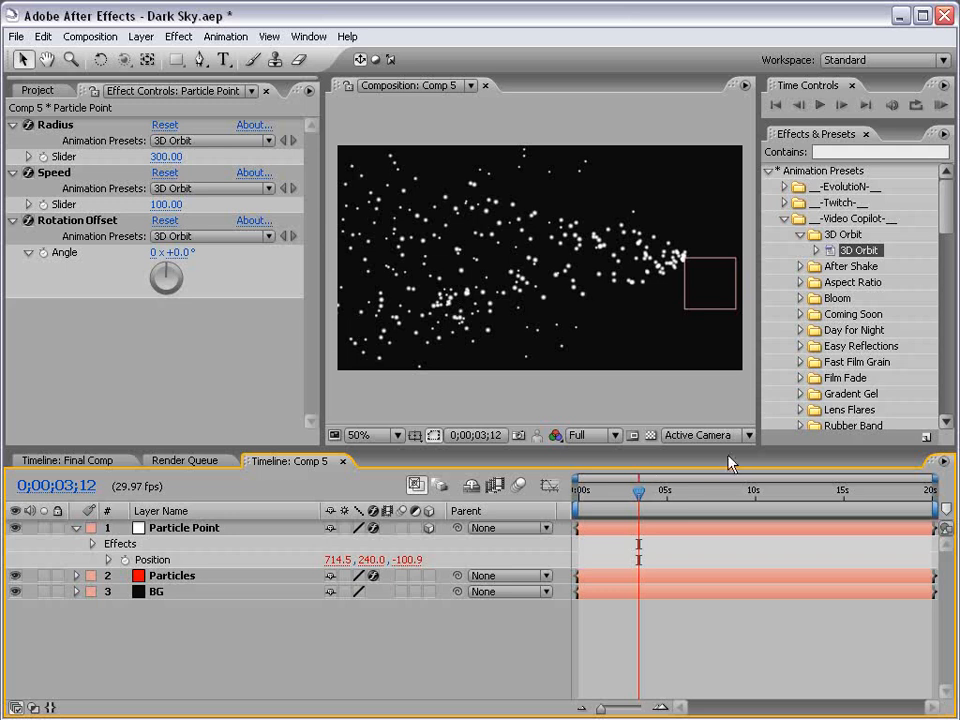
pyautogui.click(705, 435)
pyautogui.click(691, 509)
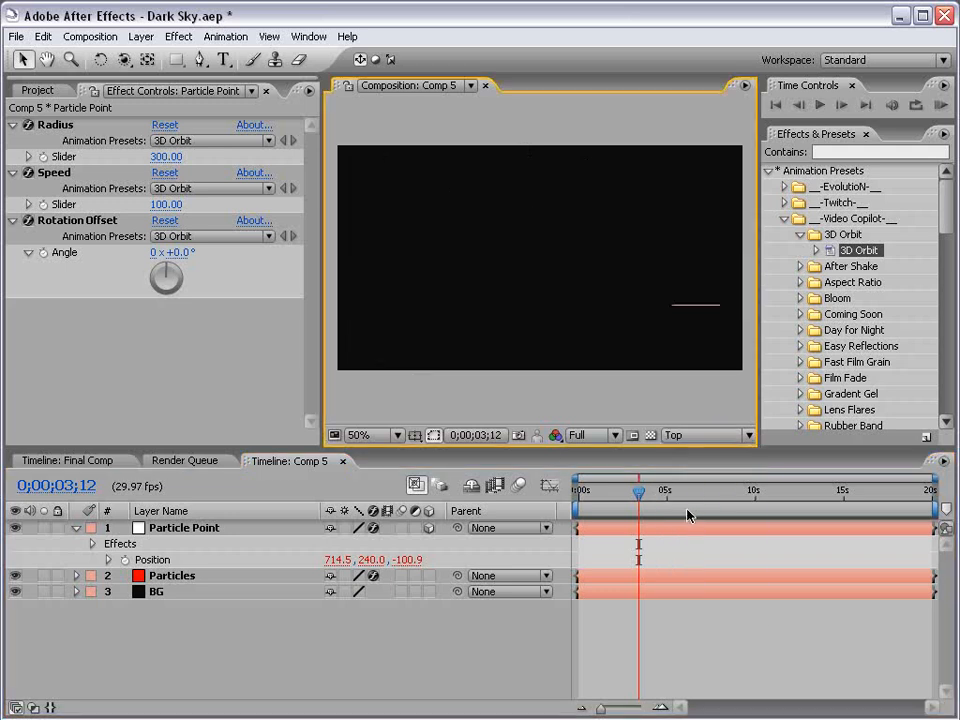
pyautogui.click(162, 528)
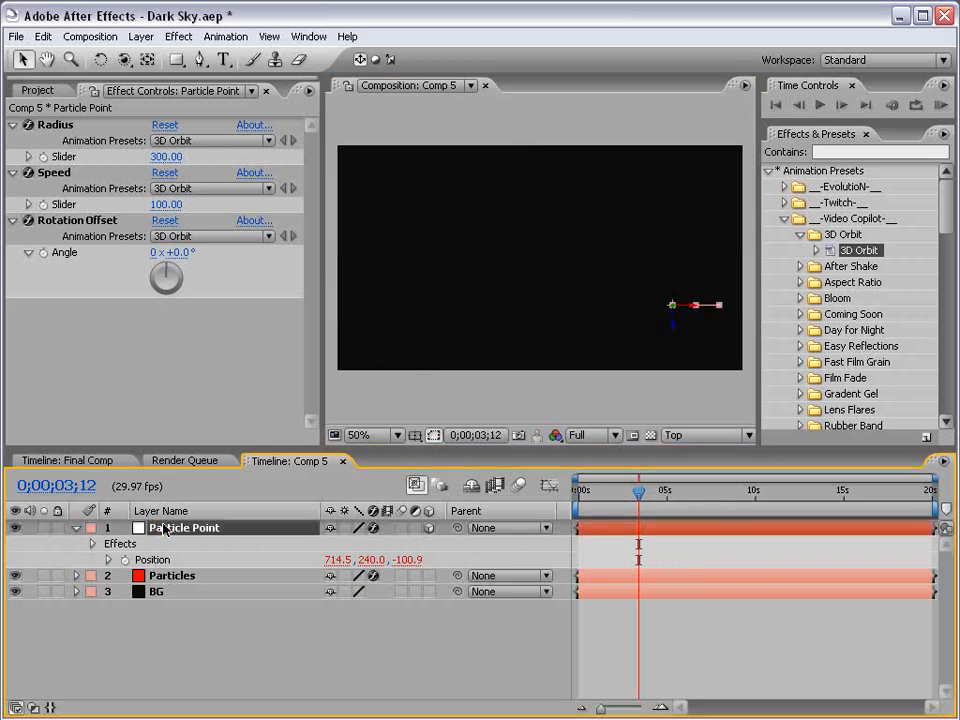
pyautogui.click(152, 560)
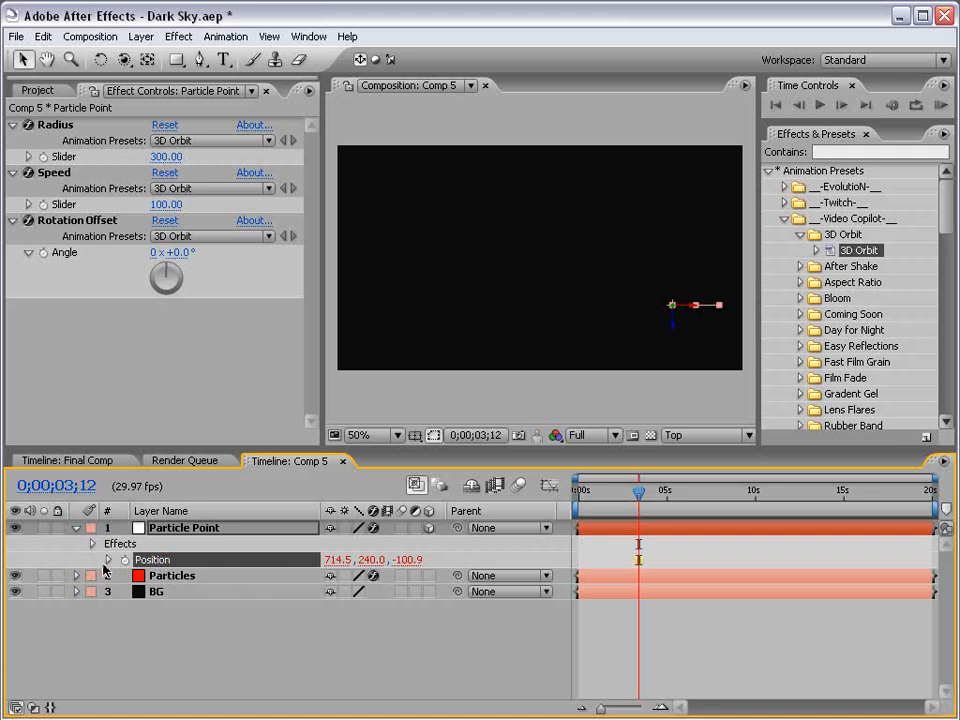
pyautogui.click(108, 560)
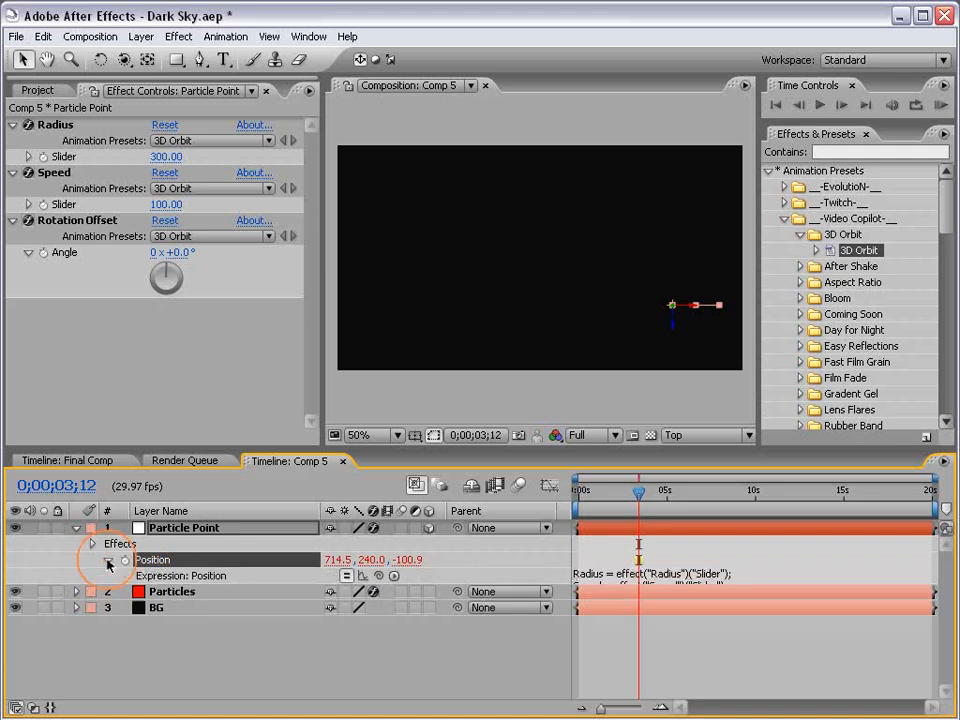
pyautogui.click(363, 577)
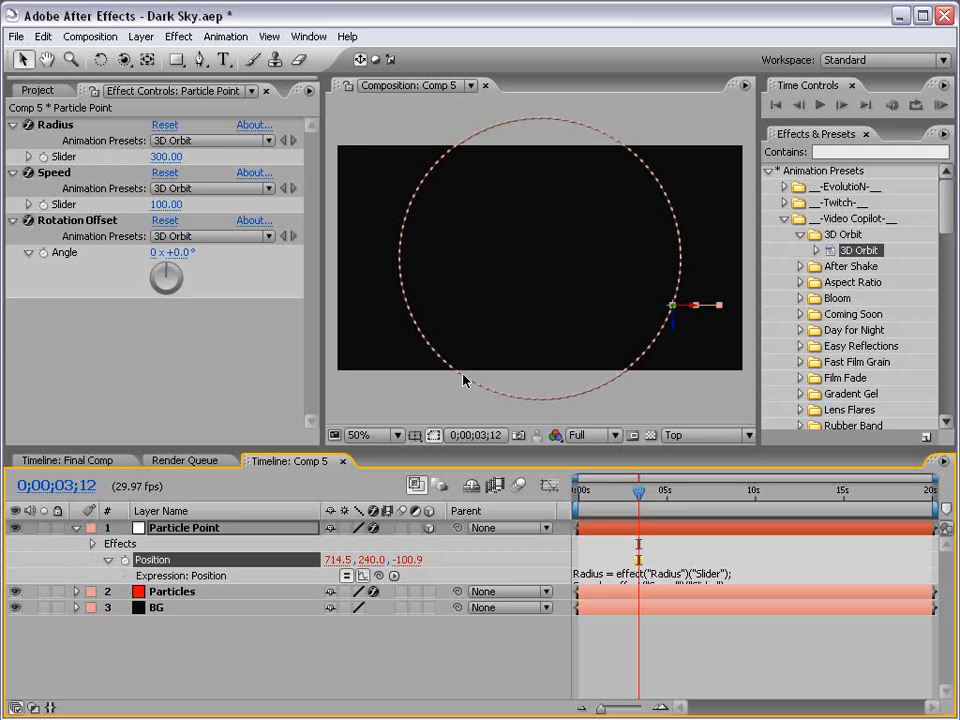
# - Set the orbit Radius to 243 and scrub through the timeline to check the null's motion, returning to 0;00;00;00
pyautogui.moveTo(166, 156)
pyautogui.mouseDown()
pyautogui.moveTo(111, 162)
pyautogui.moveTo(160, 156)
pyautogui.mouseUp()
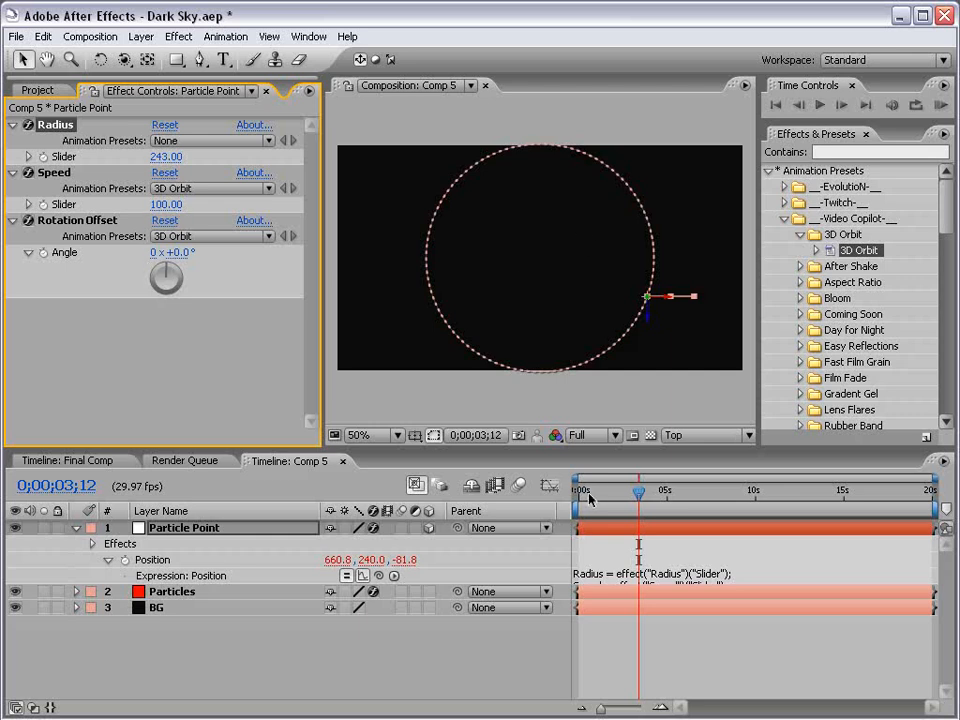
pyautogui.moveTo(638, 491); pyautogui.dragTo(785, 498)
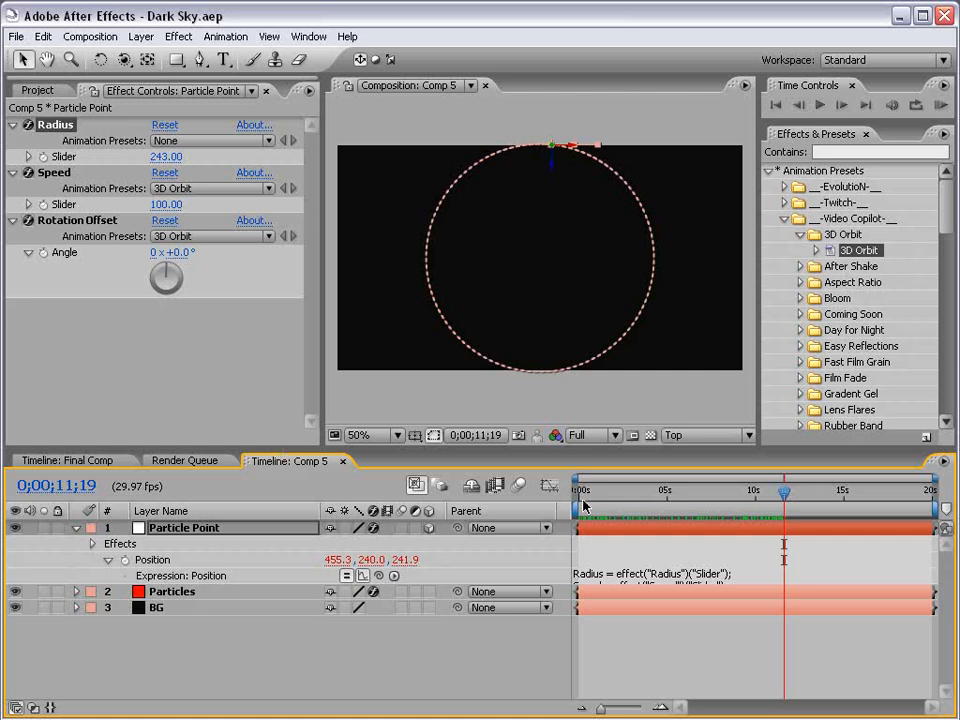
pyautogui.moveTo(601, 496); pyautogui.dragTo(566, 498)
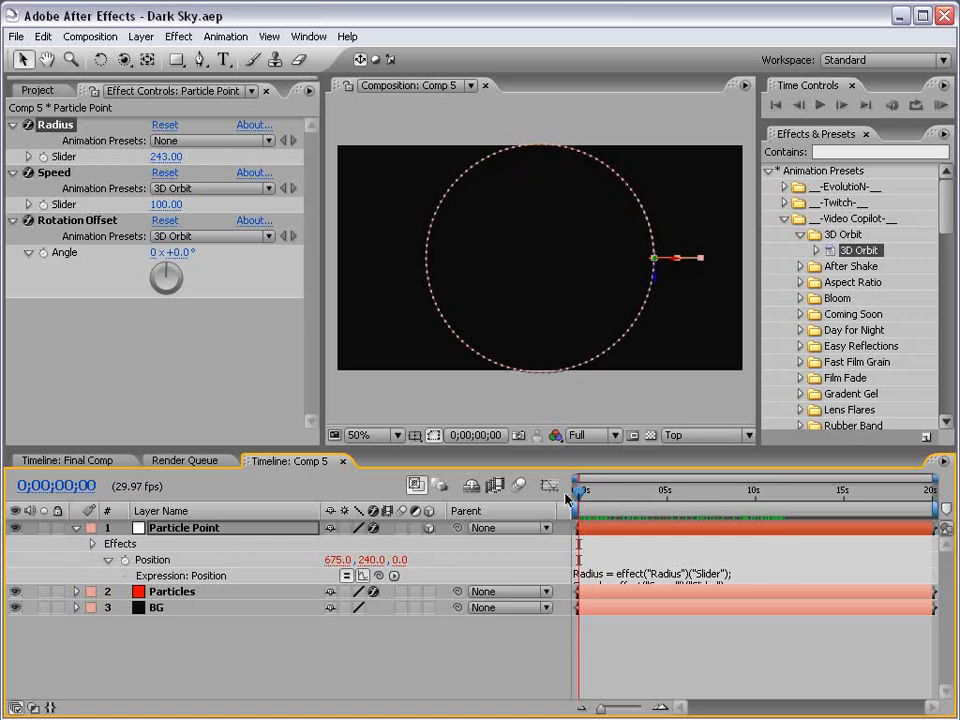
# - Return to the Active Camera view and scrub to 0;00;10;09 to check the orbiting particle stream
pyautogui.click(586, 439)
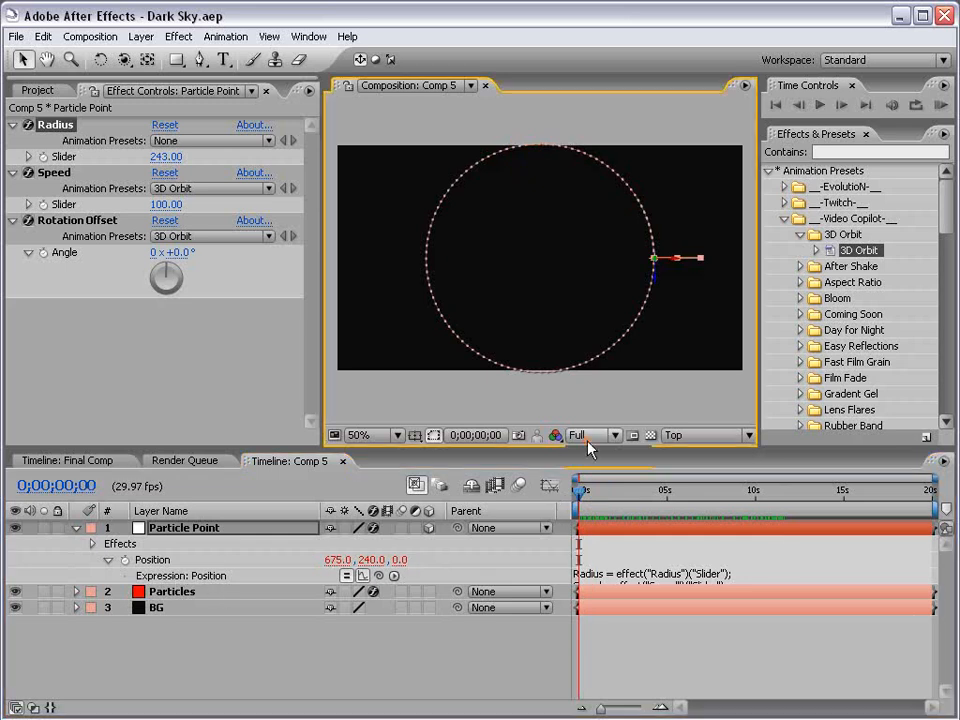
pyautogui.click(729, 435)
pyautogui.click(706, 438)
pyautogui.click(695, 456)
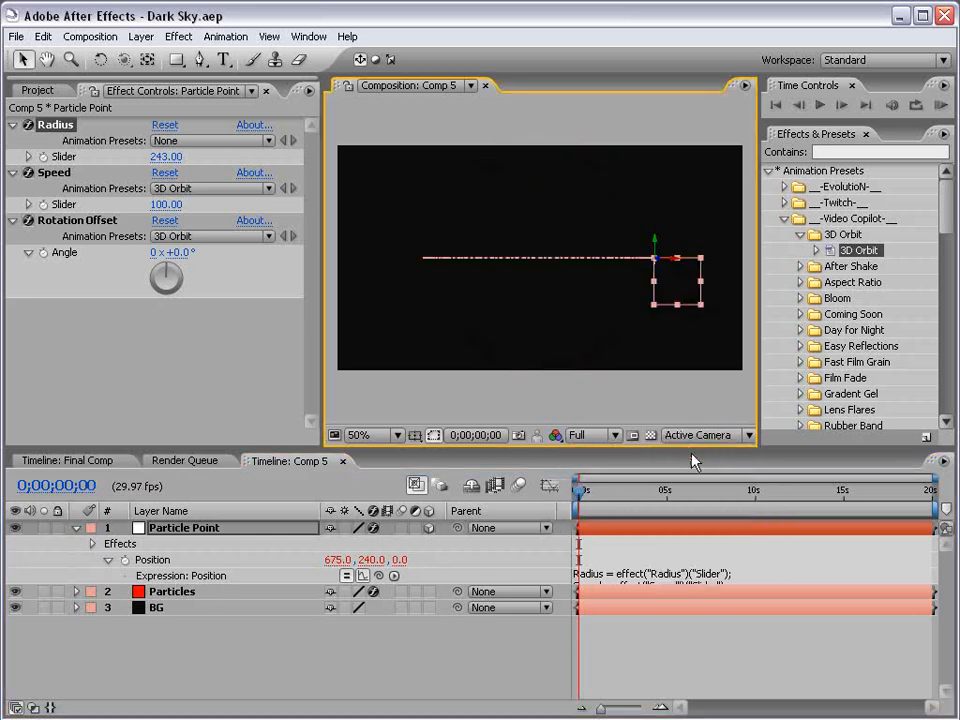
pyautogui.click(686, 656)
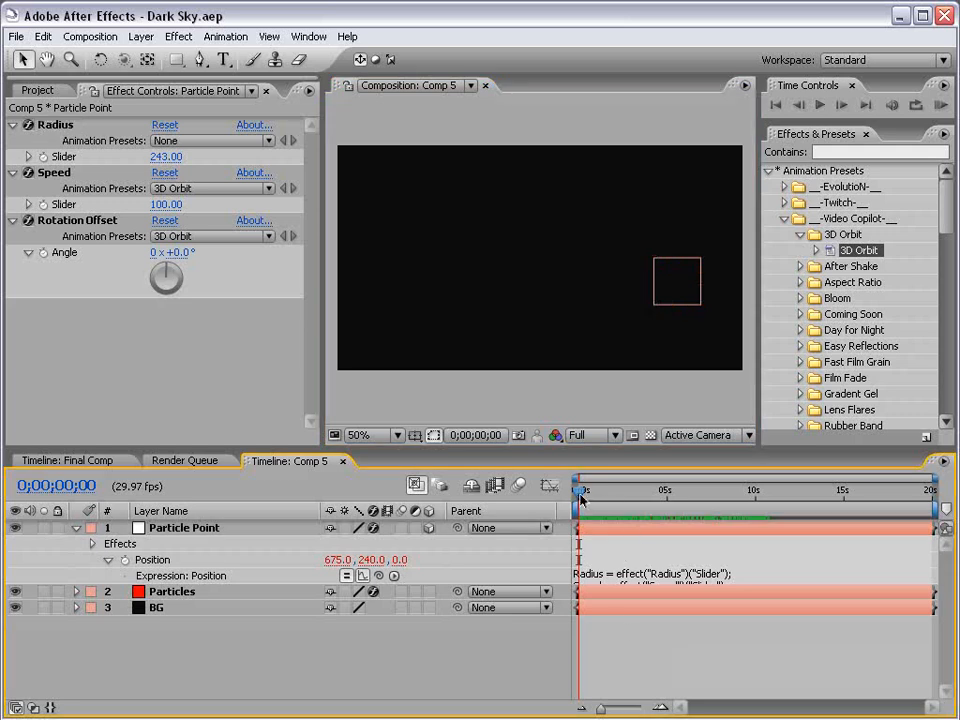
pyautogui.moveTo(581, 490); pyautogui.dragTo(761, 490)
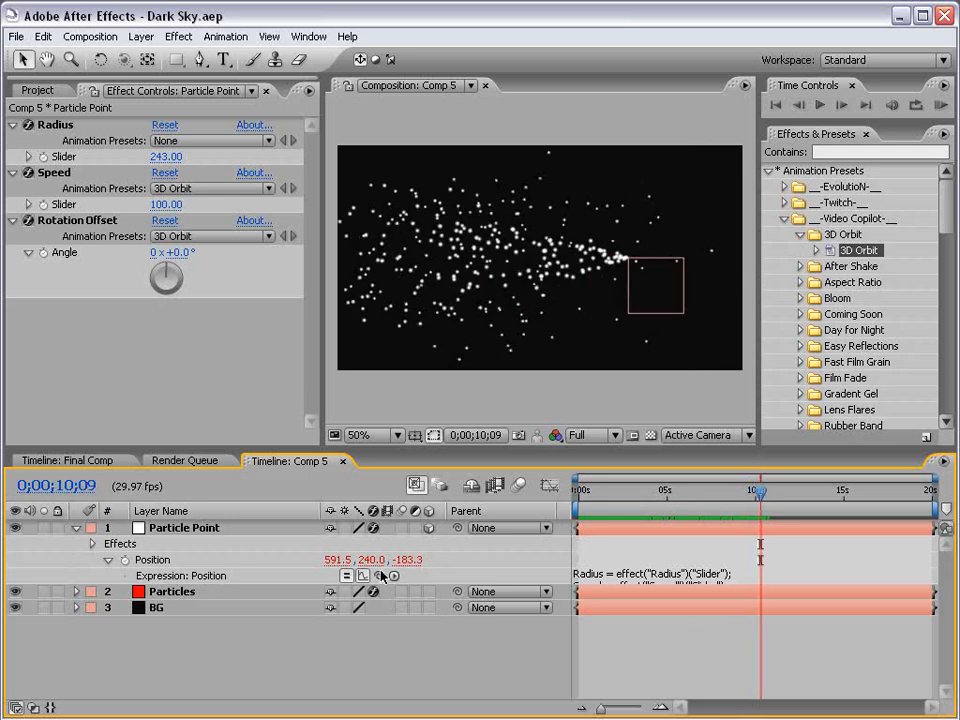
# - Set the Particles layer's emitter Velocity, Velocity Random and Velocity from Motion all to 0
pyautogui.click(165, 598)
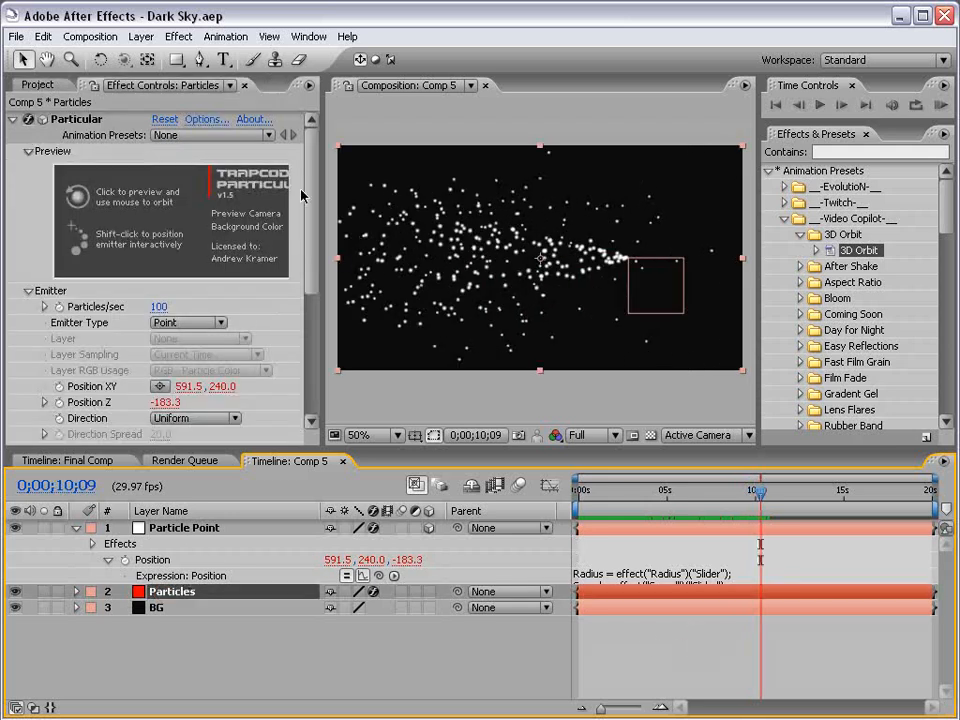
pyautogui.moveTo(312, 200); pyautogui.dragTo(313, 253)
pyautogui.click(163, 390)
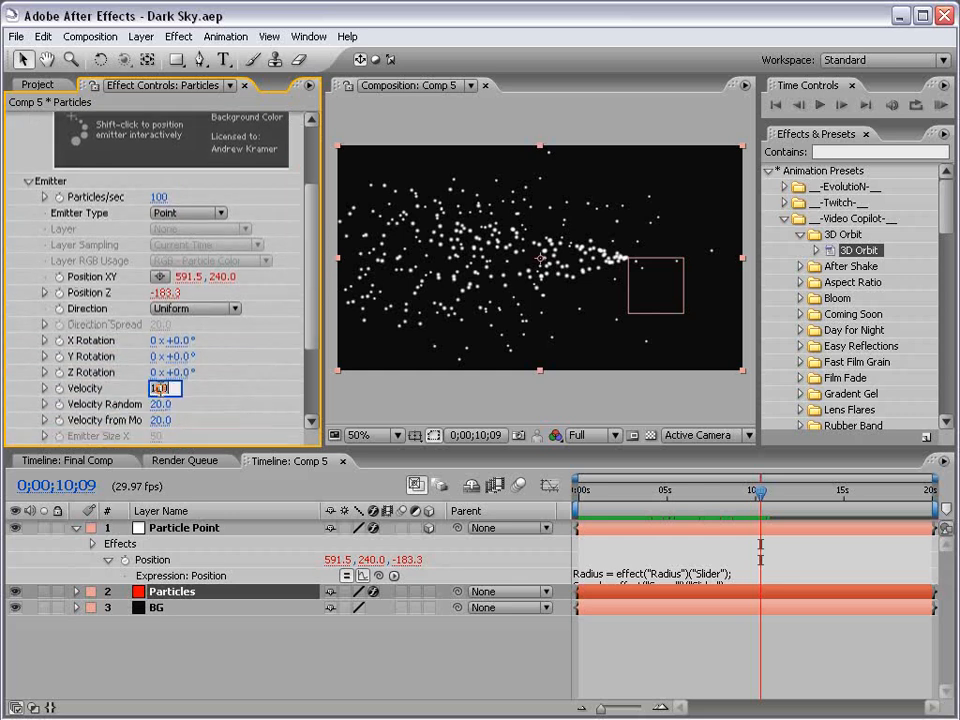
pyautogui.write('0')
pyautogui.press('Return')
pyautogui.click(160, 404)
pyautogui.write('0')
pyautogui.press('Return')
pyautogui.click(158, 420)
pyautogui.write('0')
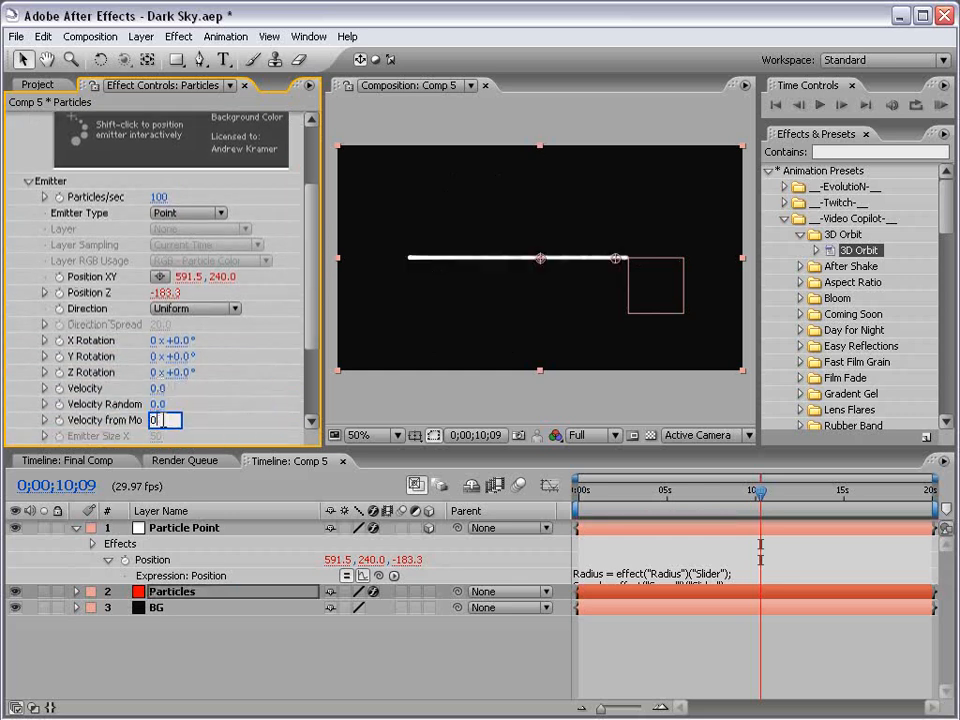
pyautogui.press('Return')
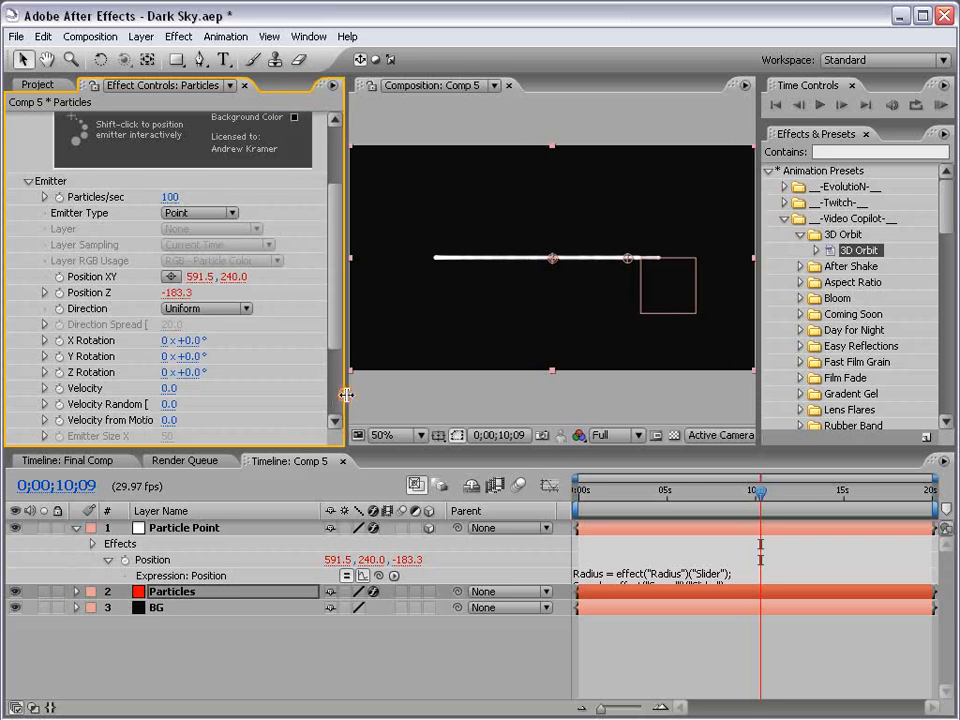
pyautogui.moveTo(322, 386); pyautogui.dragTo(311, 386)
# - Add a new camera named Camera 1 to the composition using the 15mm preset
pyautogui.click(628, 677)
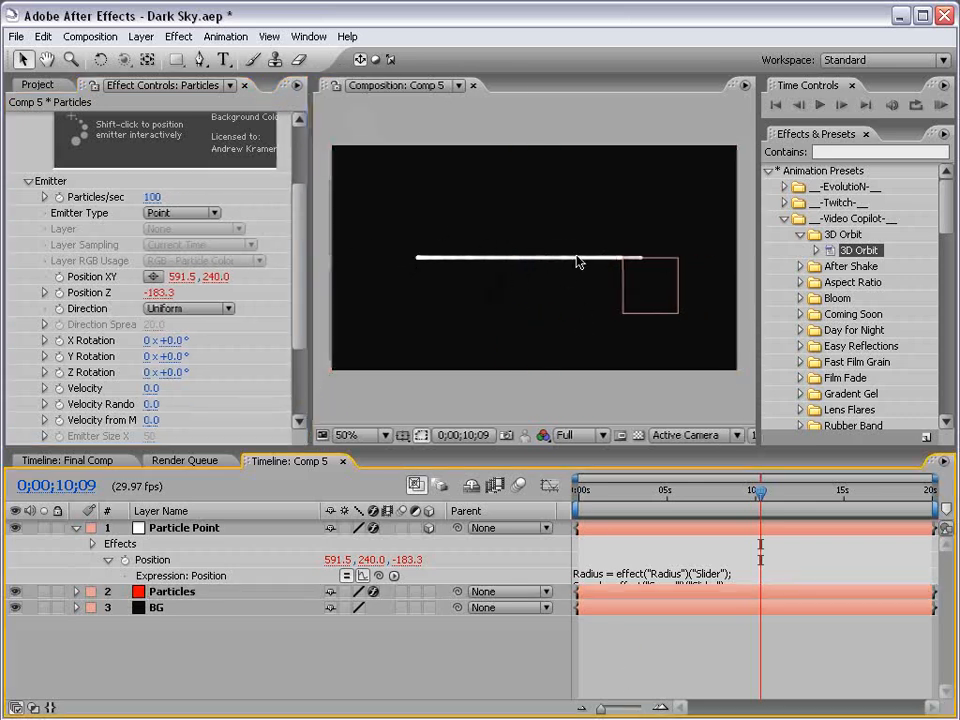
pyautogui.click(141, 36)
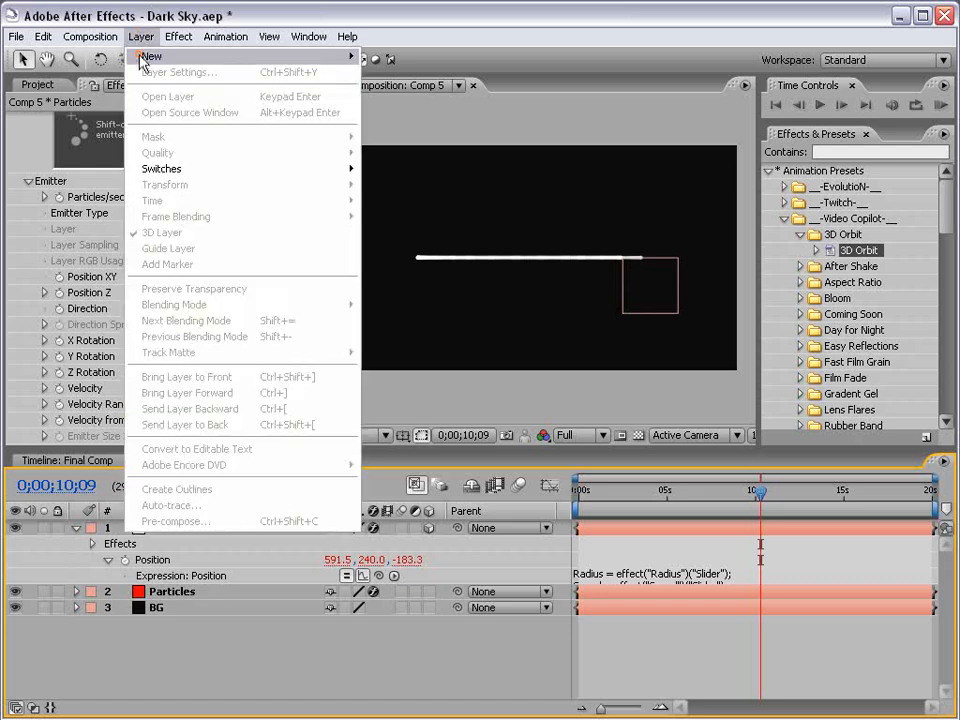
pyautogui.moveTo(155, 56)
pyautogui.click(400, 104)
pyautogui.moveTo(552, 545); pyautogui.dragTo(487, 205)
pyautogui.click(540, 279)
pyautogui.click(512, 318)
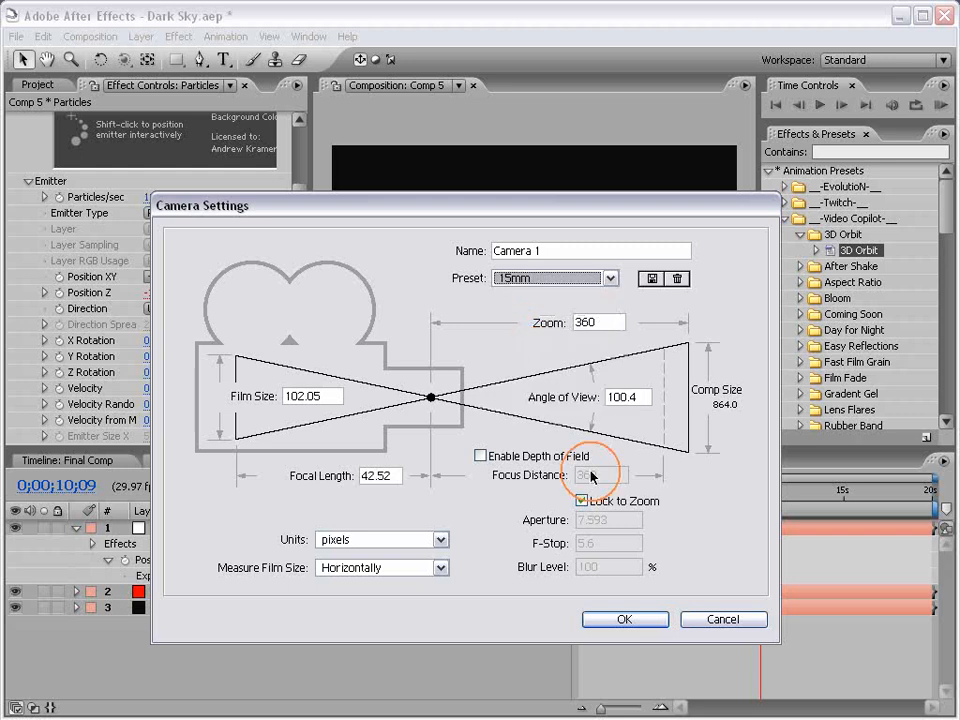
pyautogui.click(626, 621)
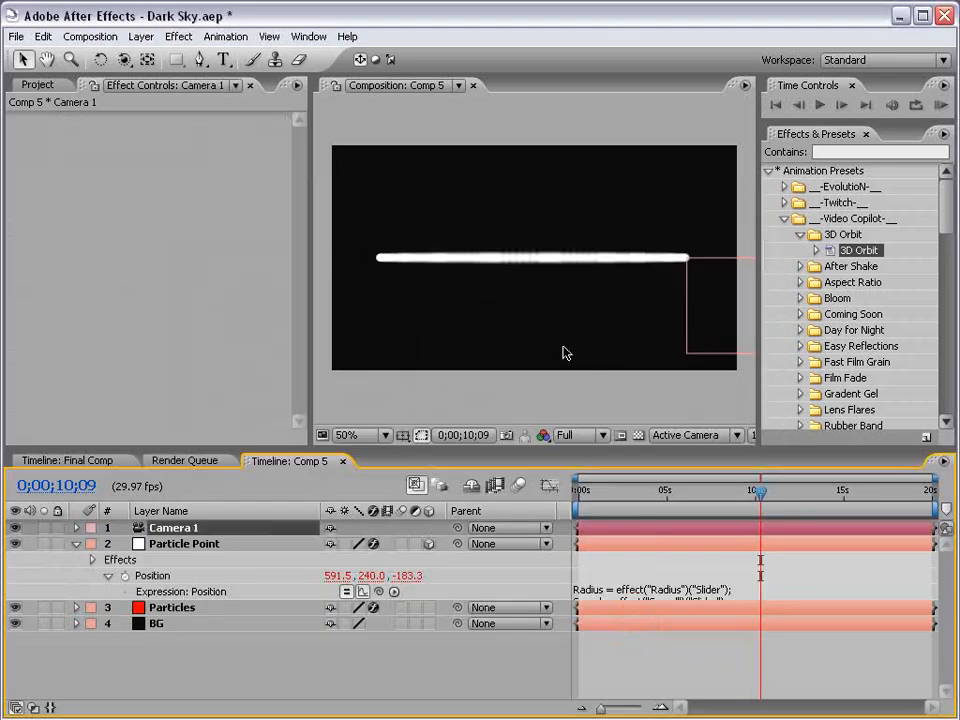
# - Orbit the camera to a slightly raised angle on the particle ring and scrub the timeline to 0;00;10;06
pyautogui.click(123, 59)
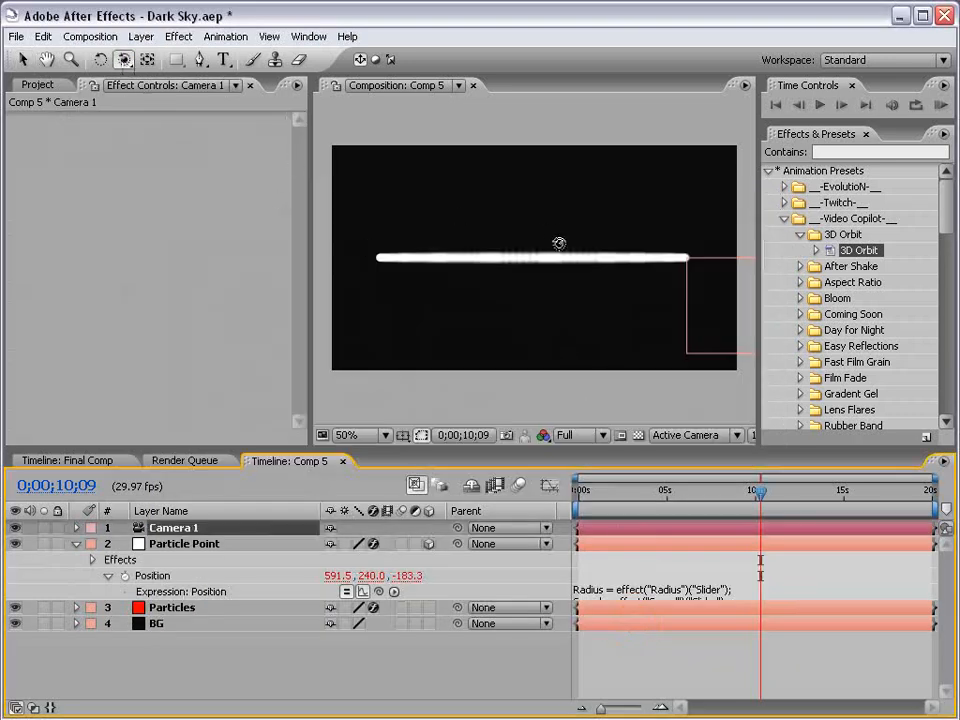
pyautogui.moveTo(545, 230); pyautogui.dragTo(542, 244)
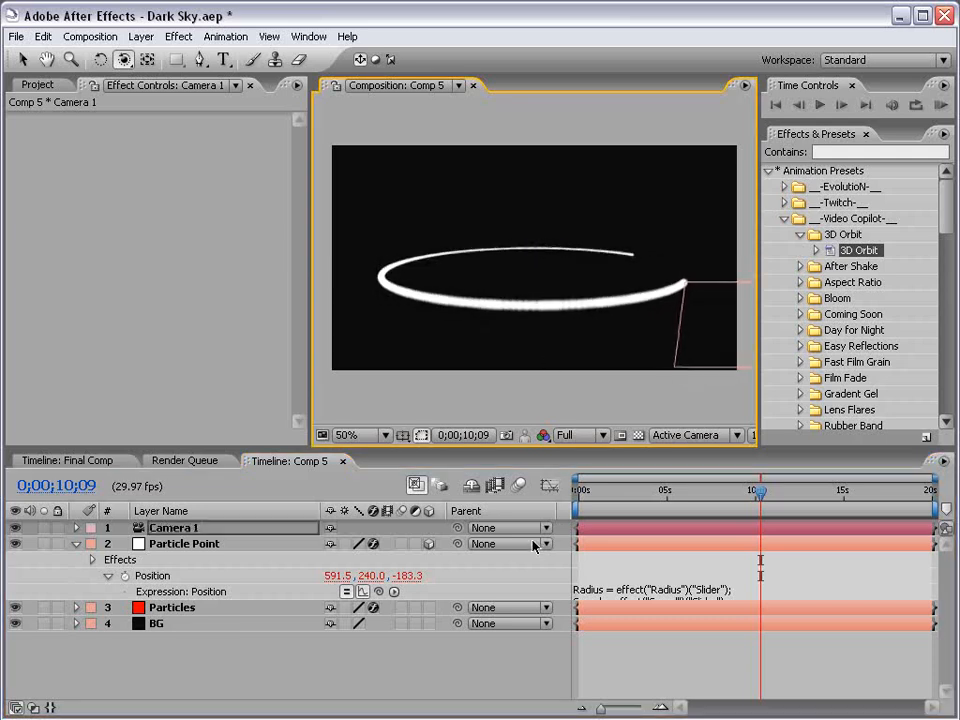
pyautogui.press('v')
pyautogui.moveTo(590, 484); pyautogui.dragTo(759, 492)
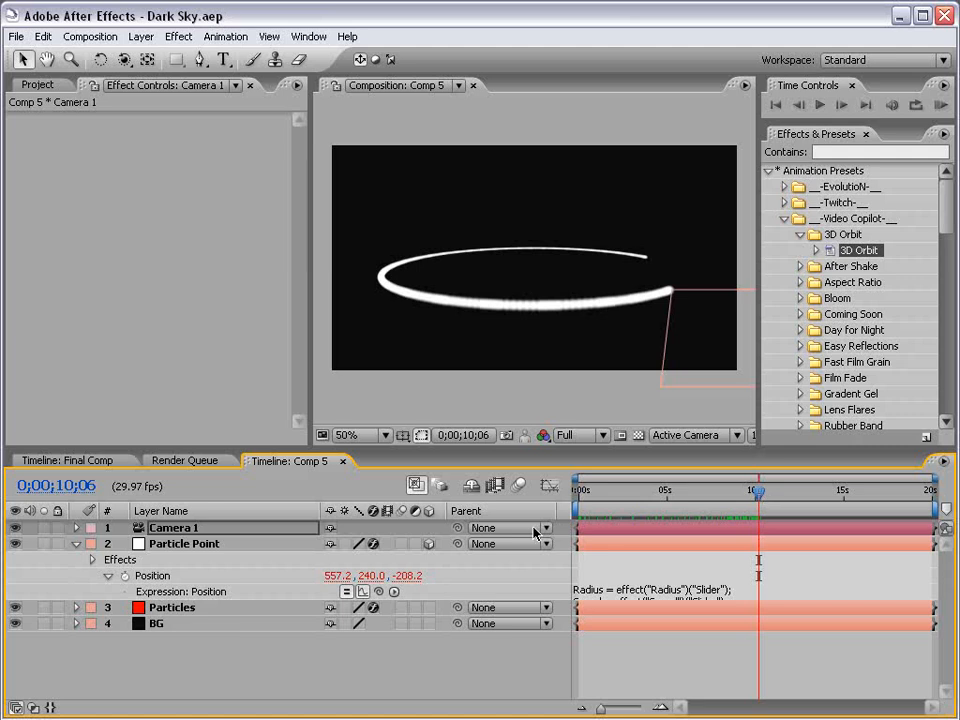
# - Append "+ wiggle(8,140)-value" to the last line of Particle Point's Position expression, collapse it, and check the motion at 0;00;04;11
pyautogui.click(190, 544)
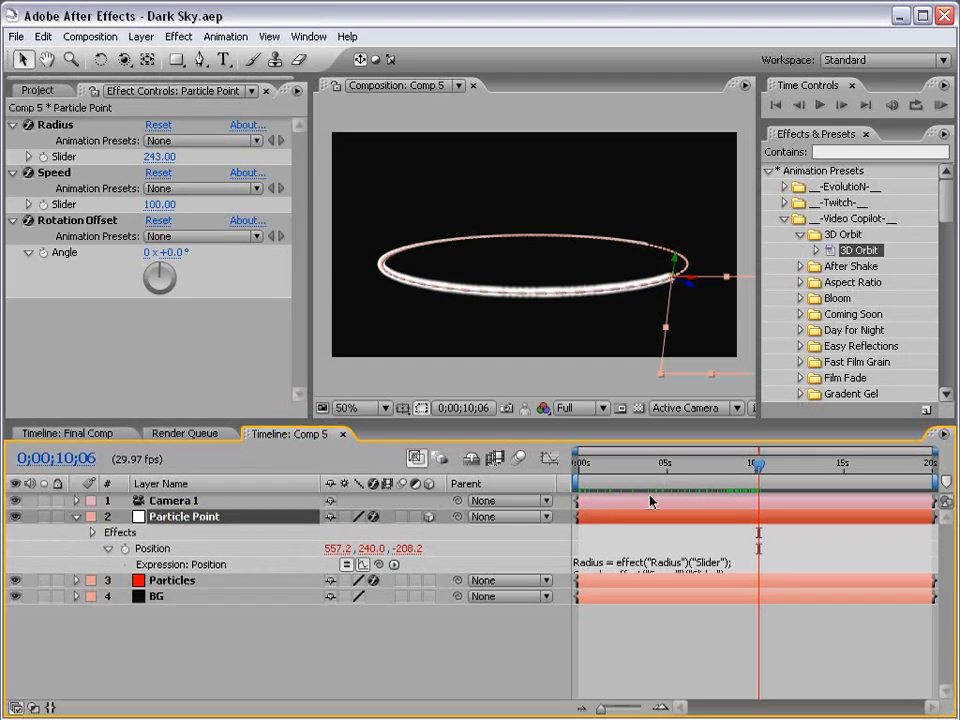
pyautogui.moveTo(650, 465); pyautogui.dragTo(701, 476)
pyautogui.click(650, 563)
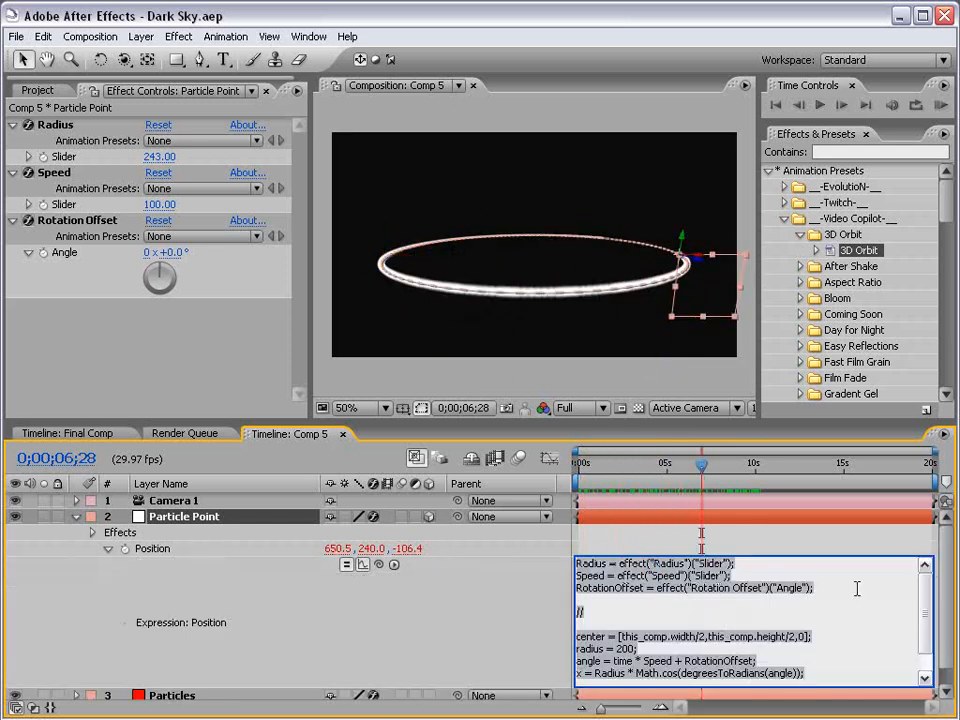
pyautogui.moveTo(712, 420); pyautogui.dragTo(712, 326)
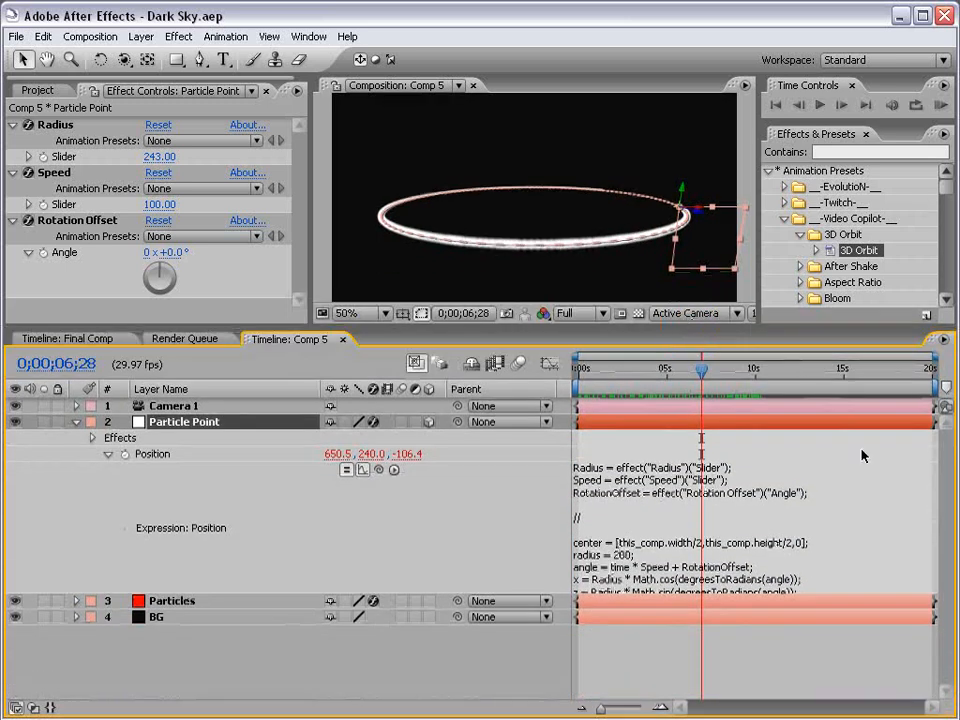
pyautogui.click(760, 576)
pyautogui.click(679, 578)
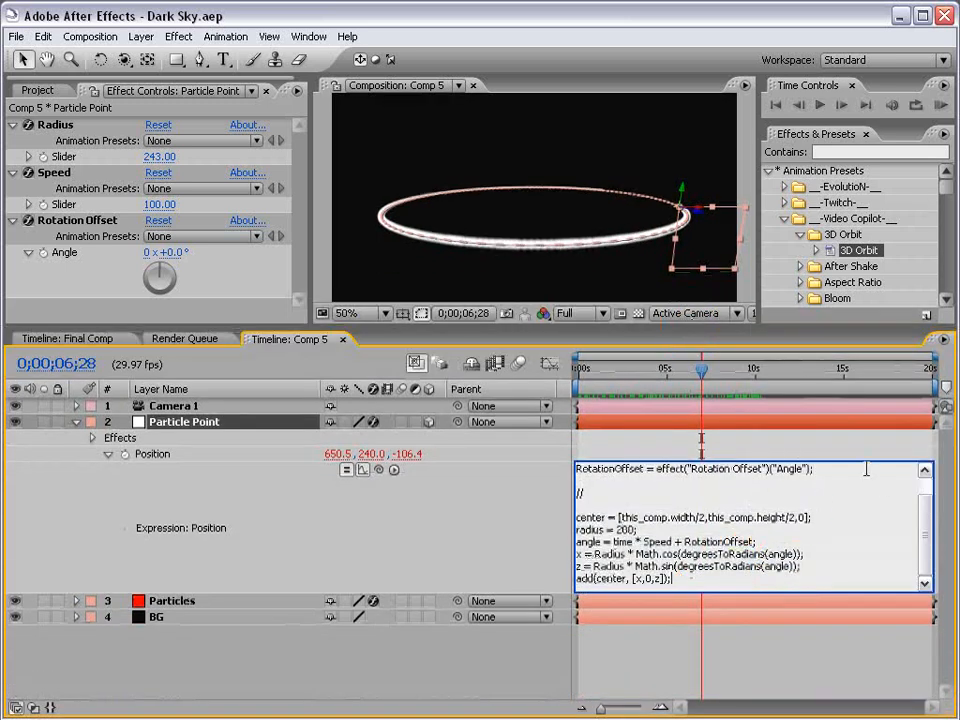
pyautogui.moveTo(792, 591); pyautogui.dragTo(792, 636)
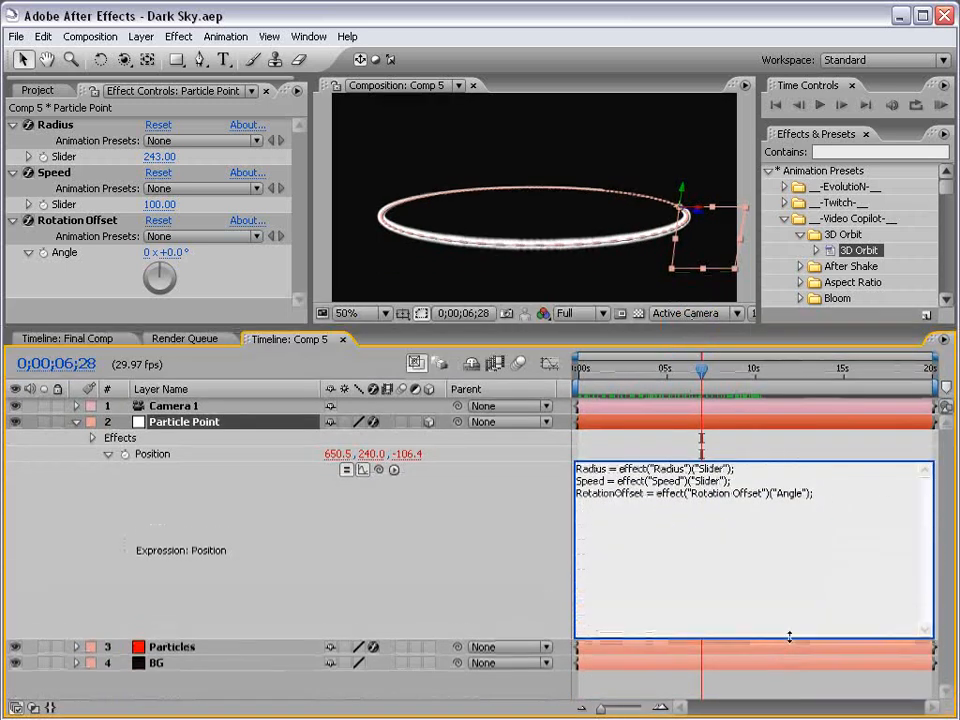
pyautogui.click(704, 607)
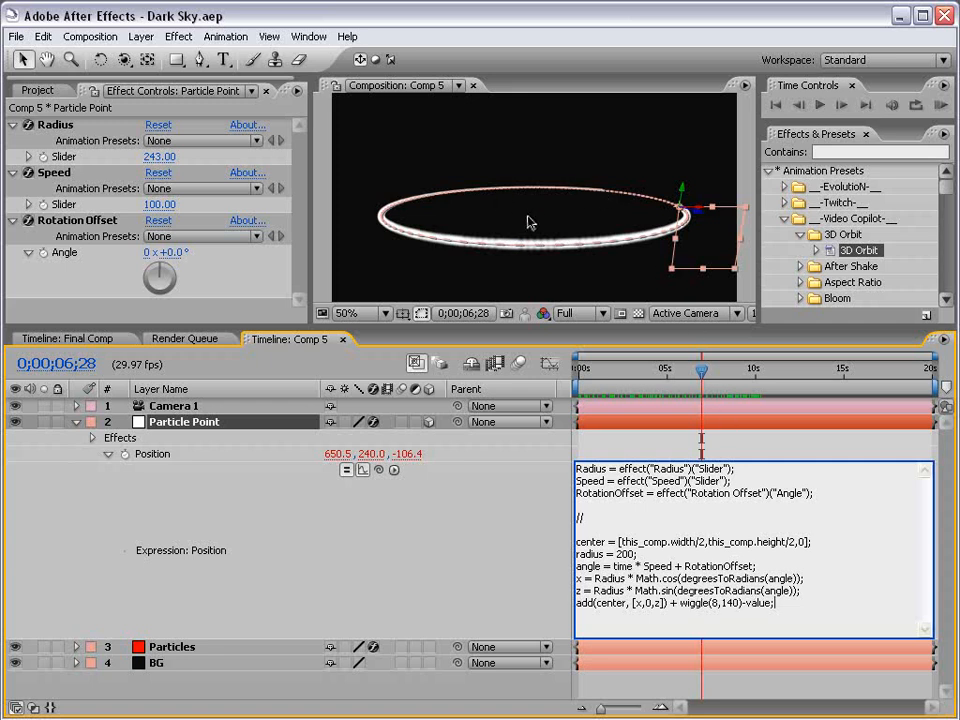
pyautogui.click(597, 449)
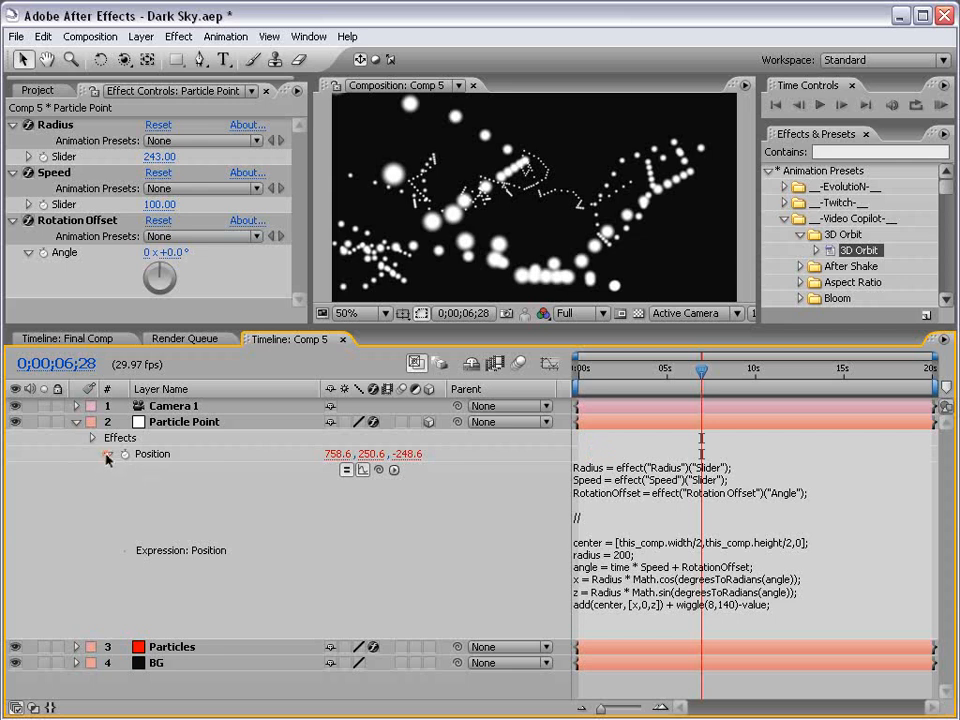
pyautogui.click(108, 455)
pyautogui.moveTo(655, 367)
pyautogui.mouseDown()
pyautogui.moveTo(610, 368)
pyautogui.moveTo(725, 368)
pyautogui.moveTo(655, 368)
pyautogui.mouseUp()
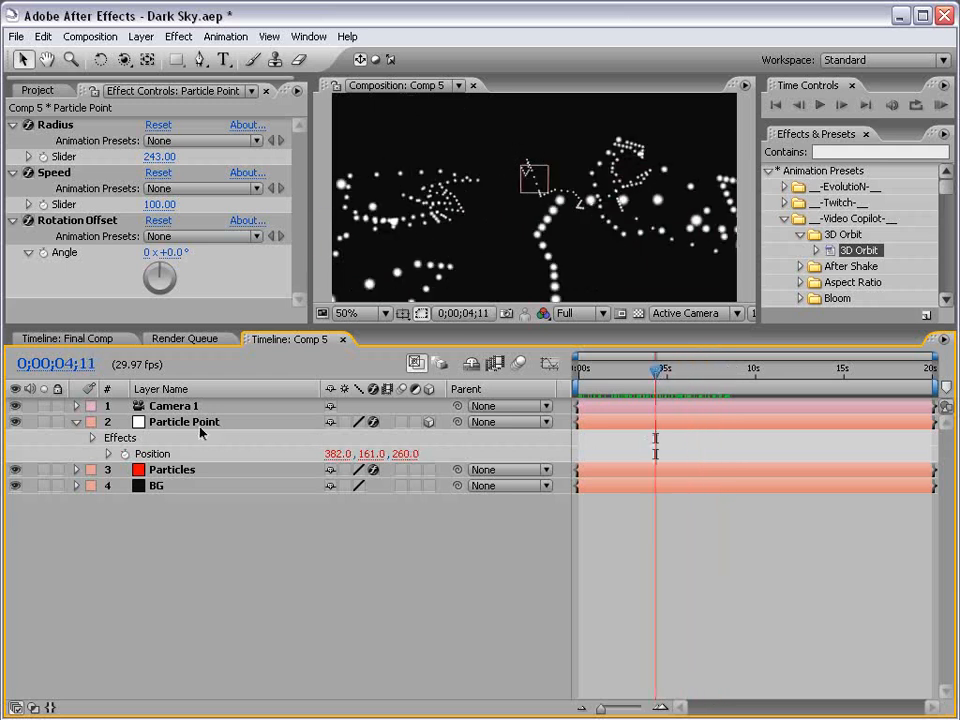
# - Set the Particles layer's emission rate to 2000 particles per second
pyautogui.click(170, 469)
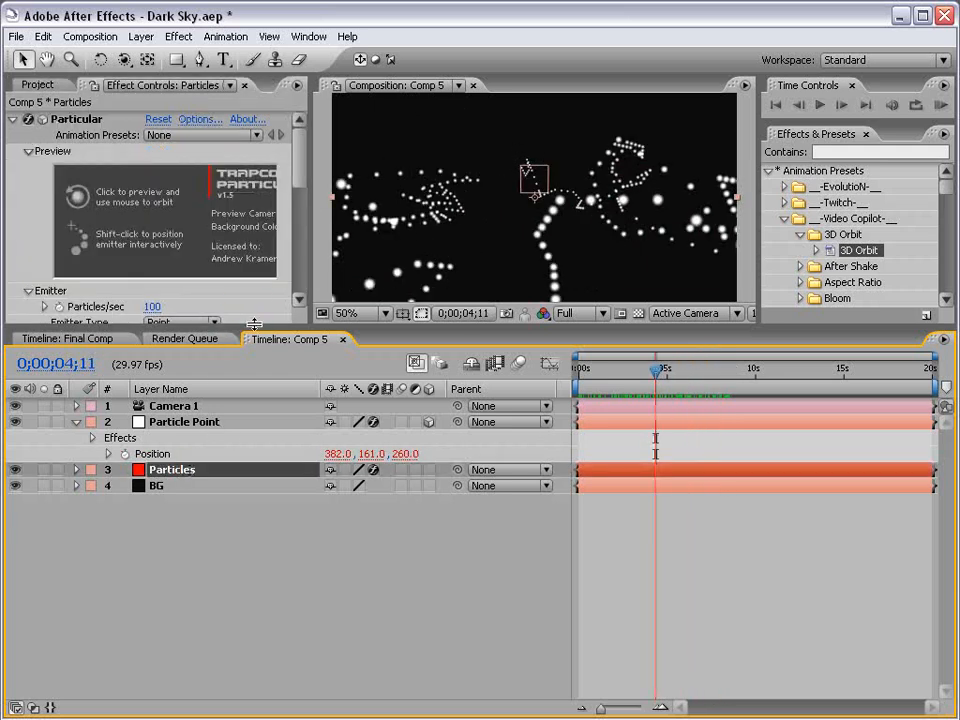
pyautogui.moveTo(254, 323); pyautogui.dragTo(254, 466)
pyautogui.scroll(-1, 136, 298)
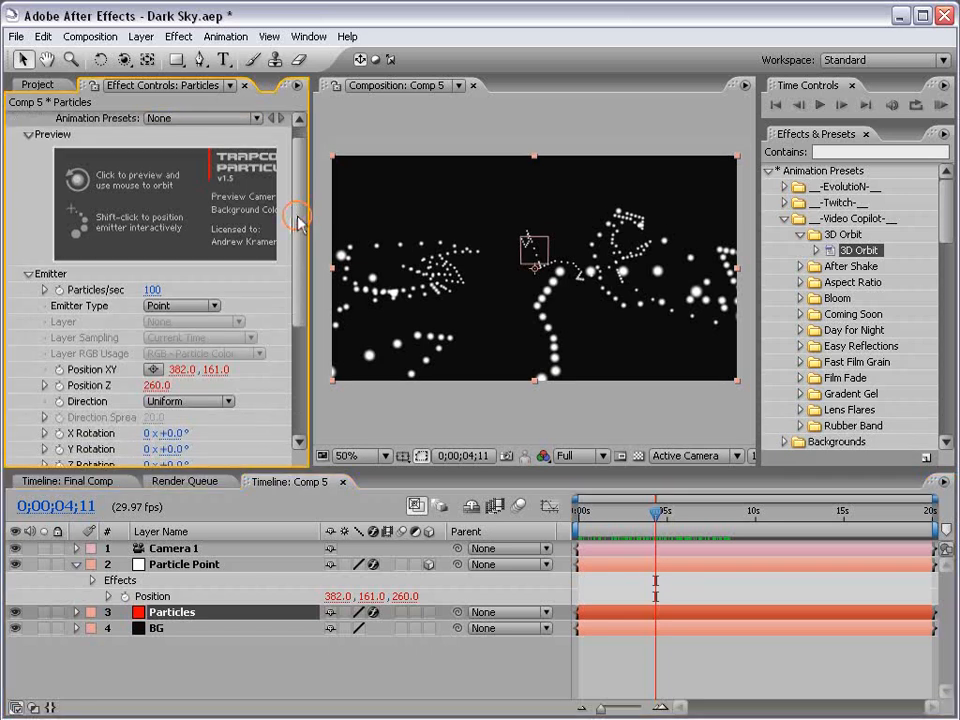
pyautogui.click(151, 289)
pyautogui.write('2')
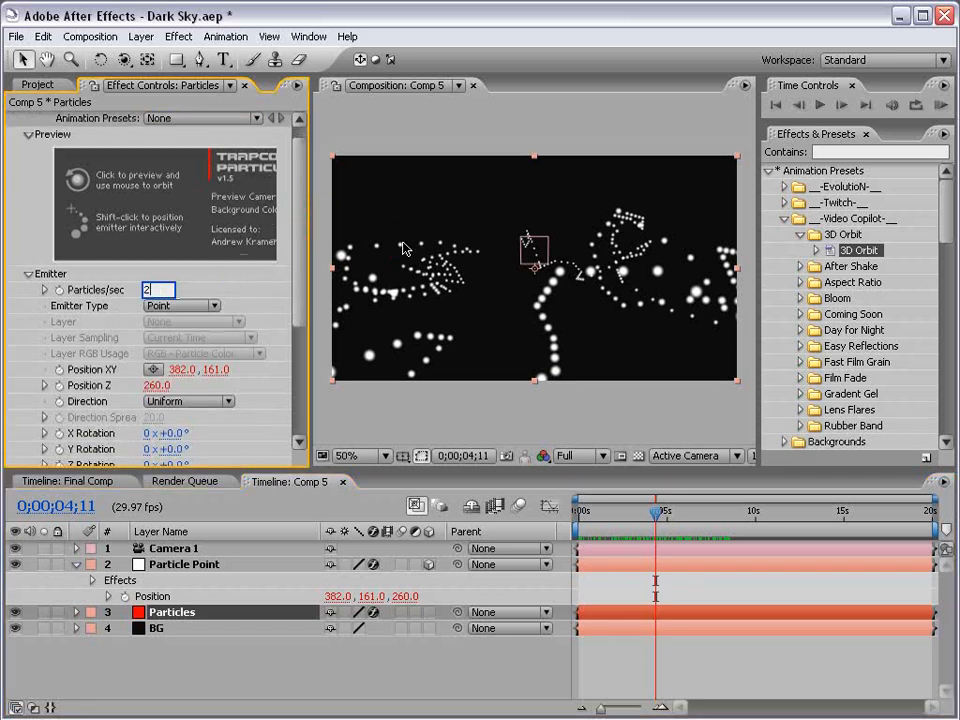
pyautogui.write('000')
pyautogui.press('Return')
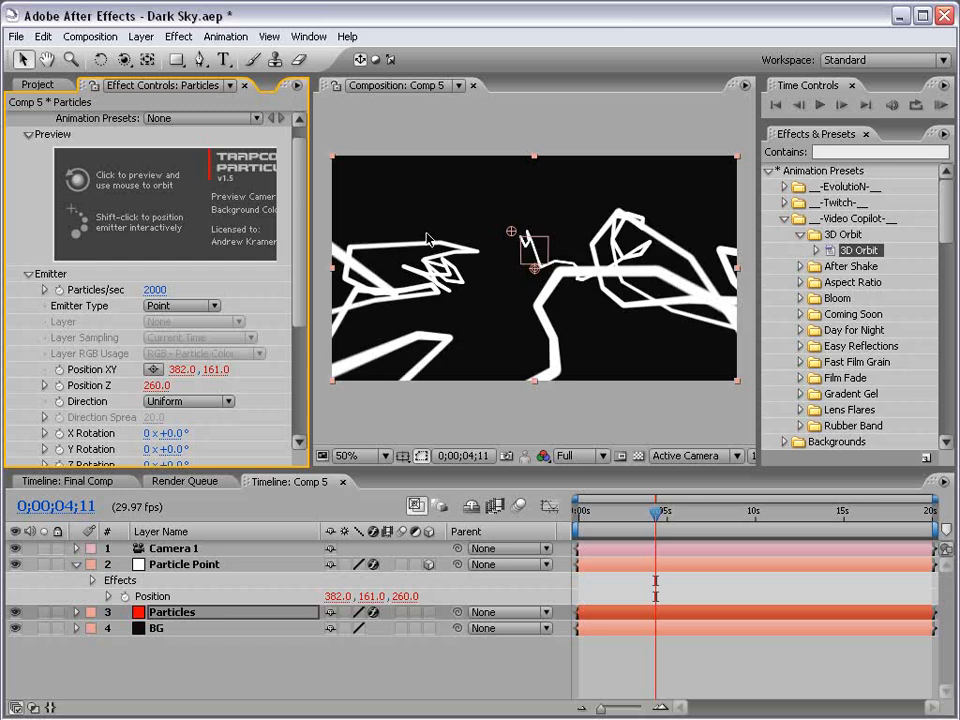
# - Set the particle Size to 2 in the Particular effect's Particle settings
pyautogui.moveTo(302, 251); pyautogui.dragTo(298, 364)
pyautogui.click(28, 378)
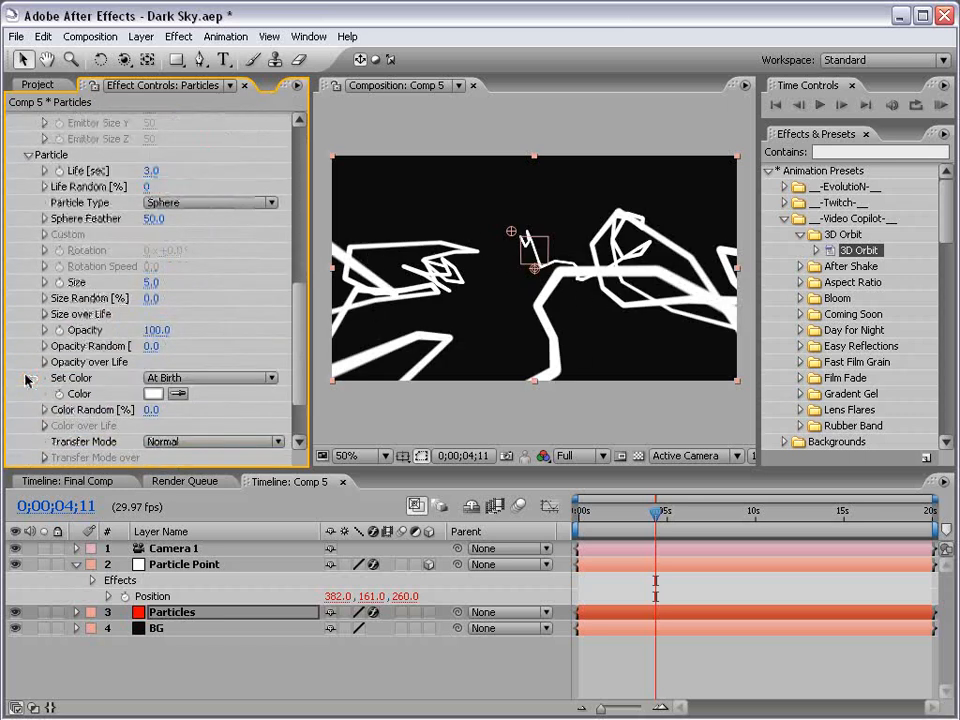
pyautogui.click(151, 285)
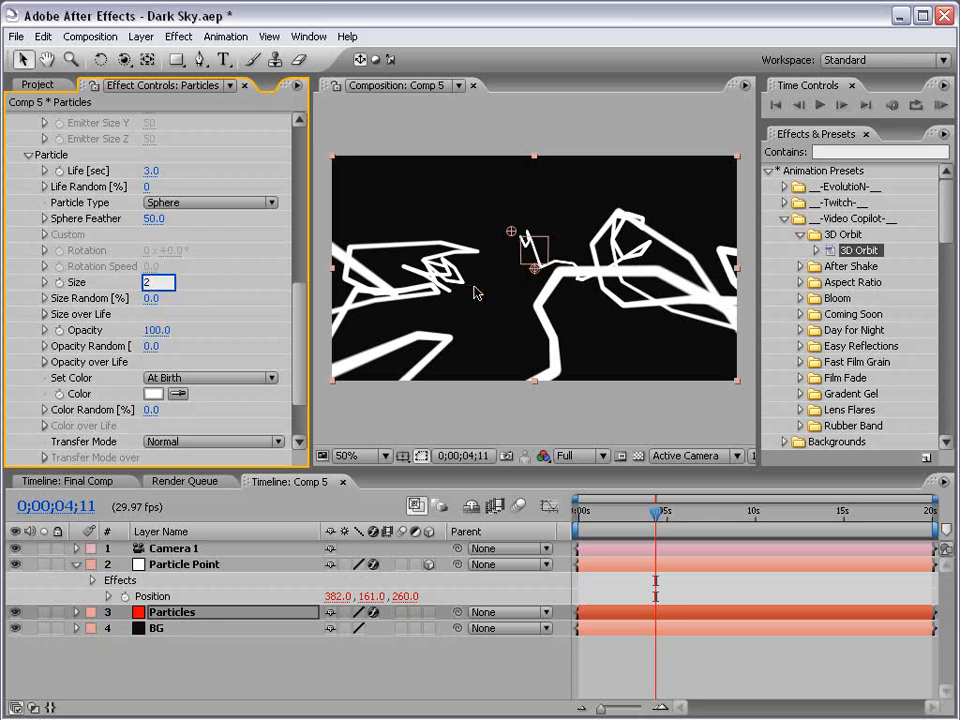
pyautogui.press('Return')
# - Set the Turbulence Field's Affect Position to 142 in Particular's Air physics settings
pyautogui.scroll(-3, 298, 311)
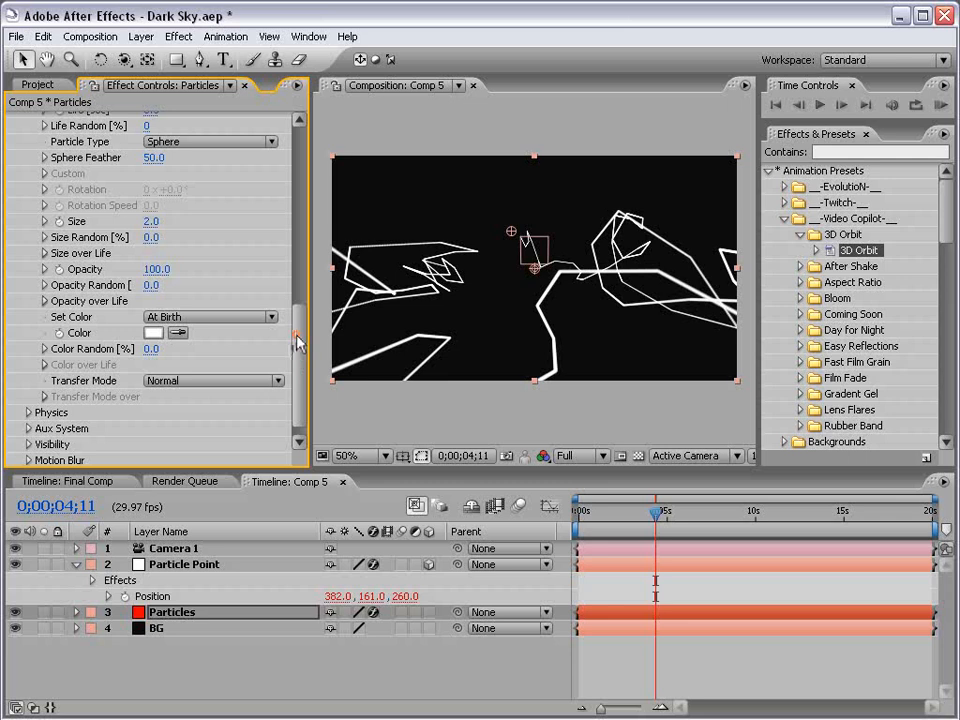
pyautogui.scroll(-1, 300, 345)
pyautogui.click(28, 393)
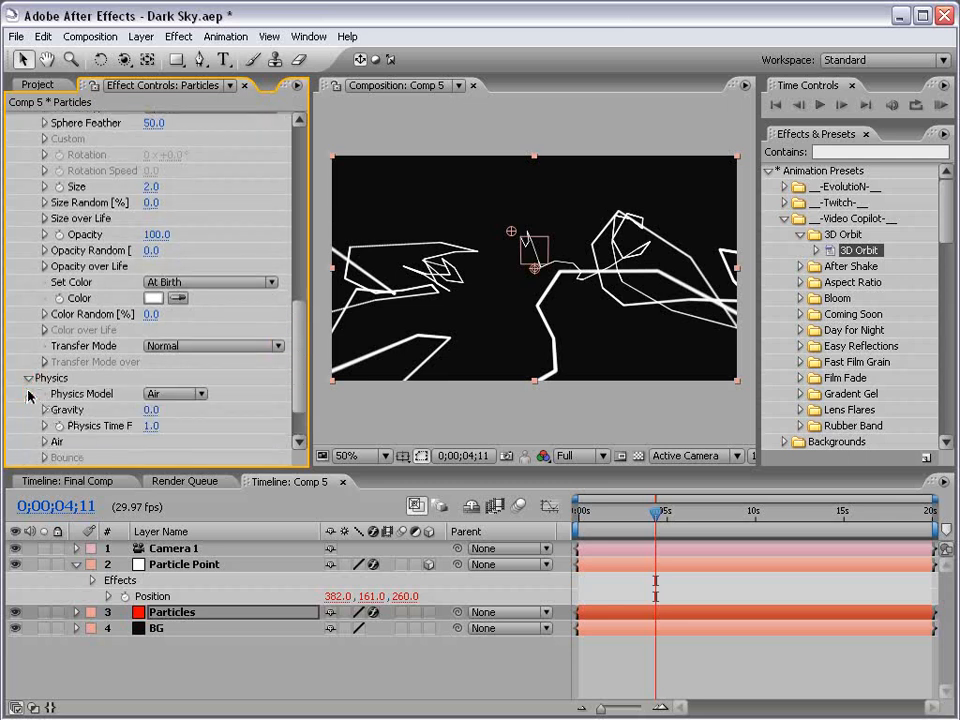
pyautogui.scroll(-4, 300, 343)
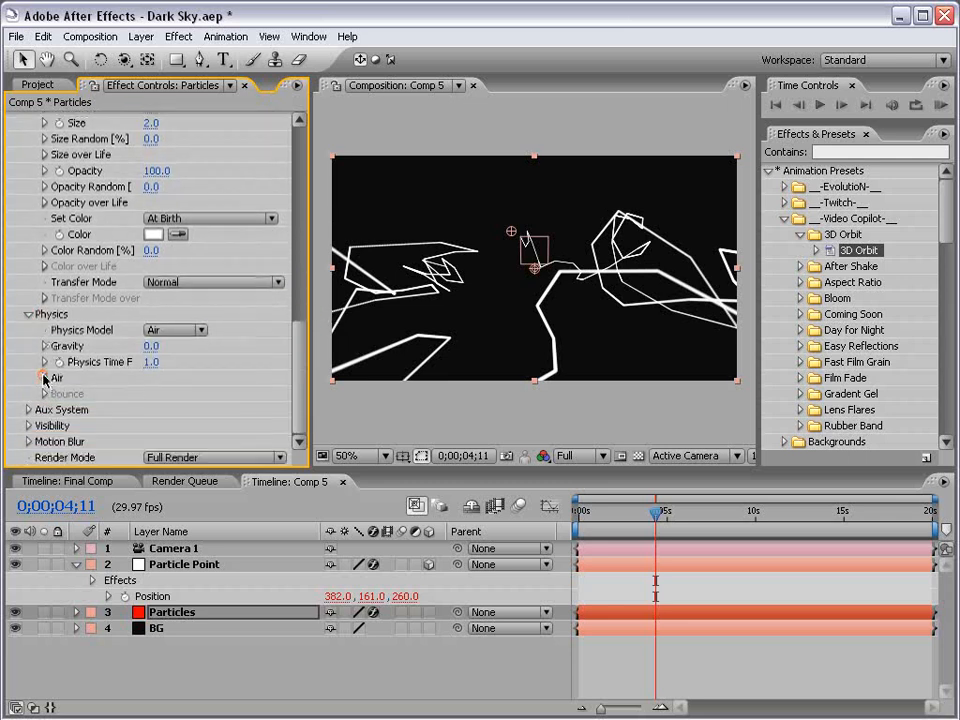
pyautogui.click(44, 378)
pyautogui.scroll(-8, 302, 330)
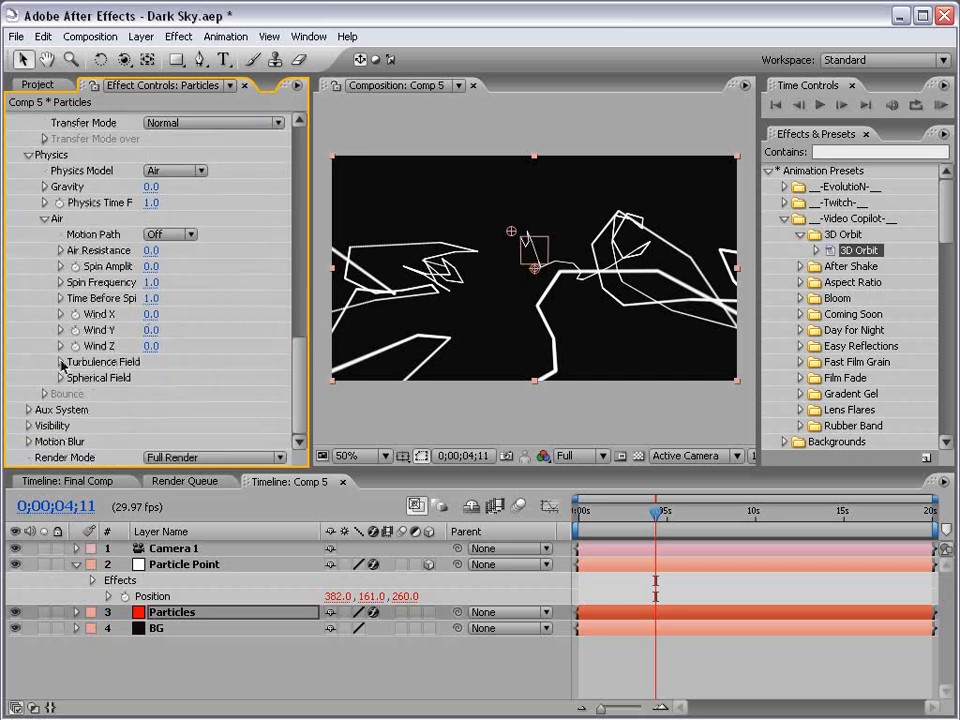
pyautogui.click(61, 362)
pyautogui.scroll(-7, 304, 358)
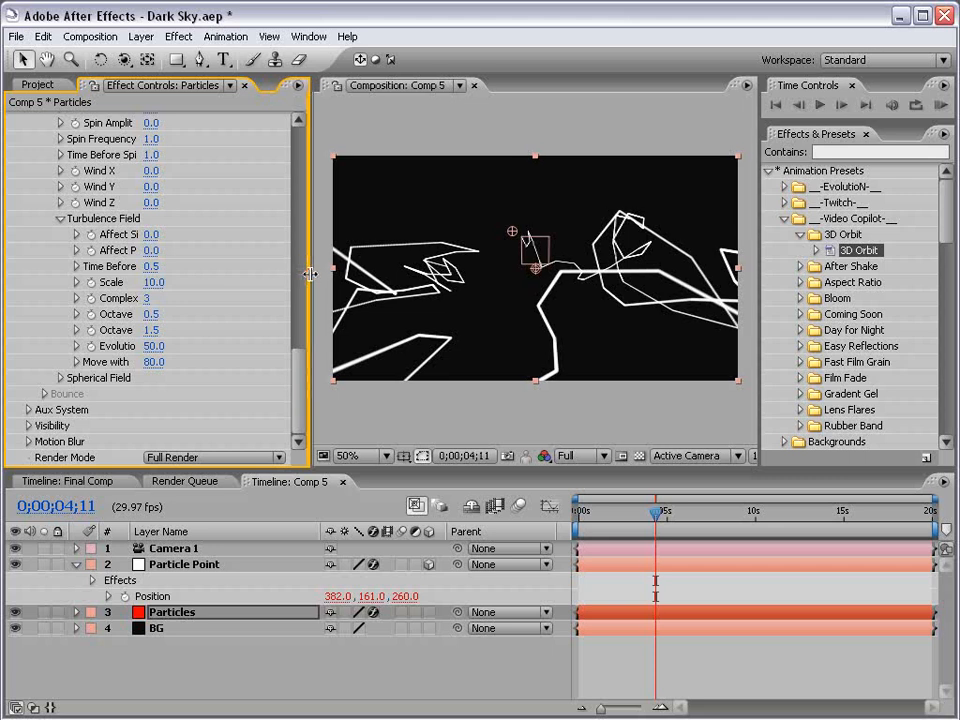
pyautogui.moveTo(310, 274); pyautogui.dragTo(344, 274)
pyautogui.moveTo(171, 251); pyautogui.dragTo(390, 208)
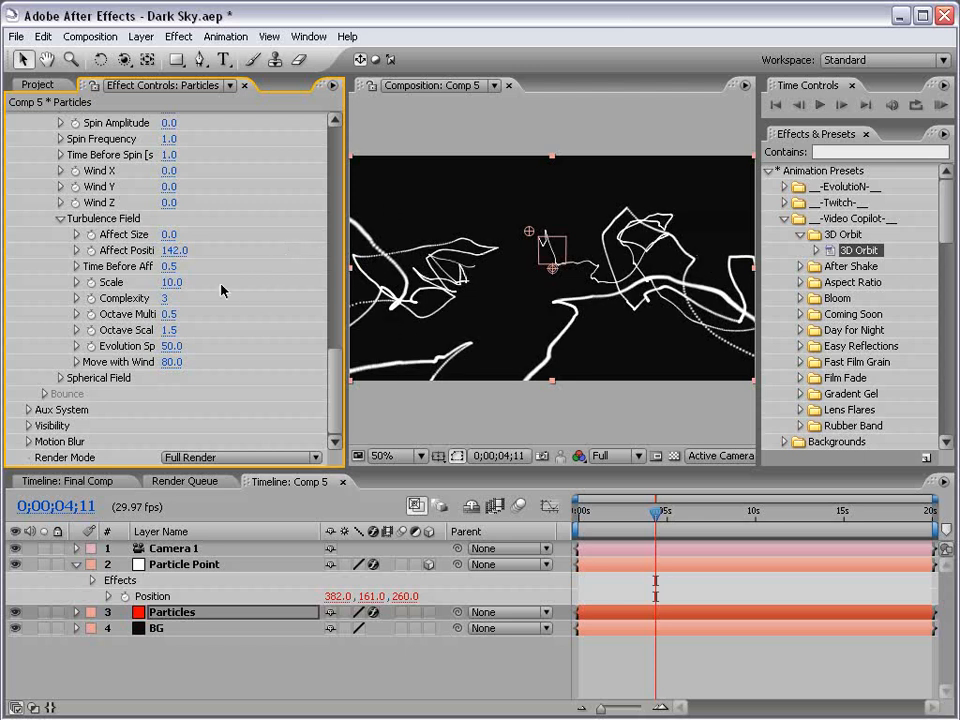
# - Try an Affect Size of 10 for the Turbulence Field
pyautogui.click(168, 234)
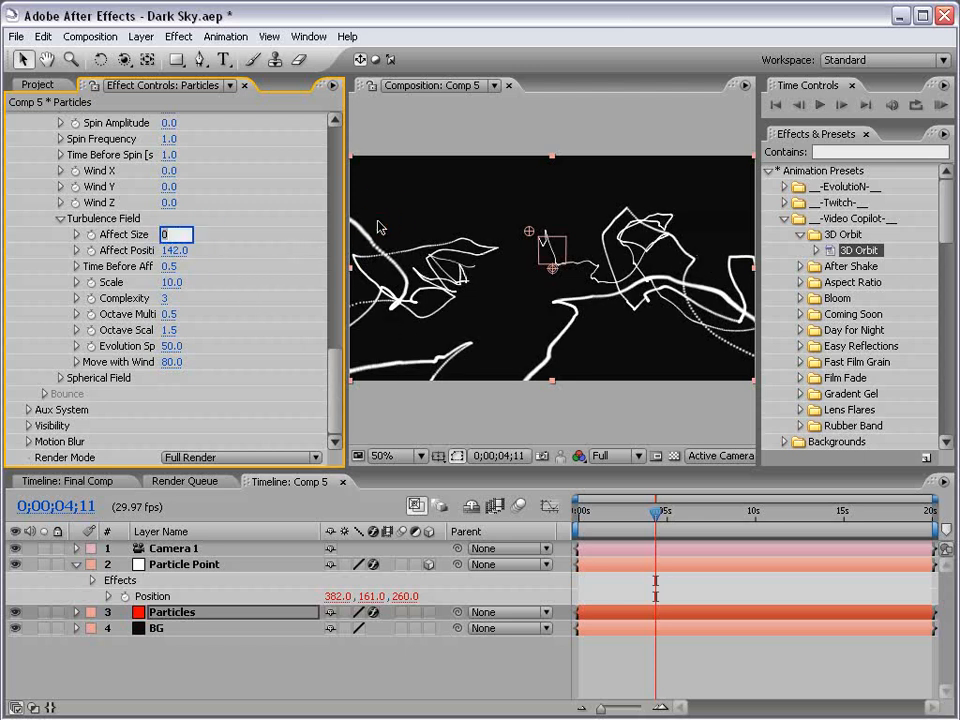
pyautogui.press('BackSpace')
pyautogui.write('10')
pyautogui.press('Return')
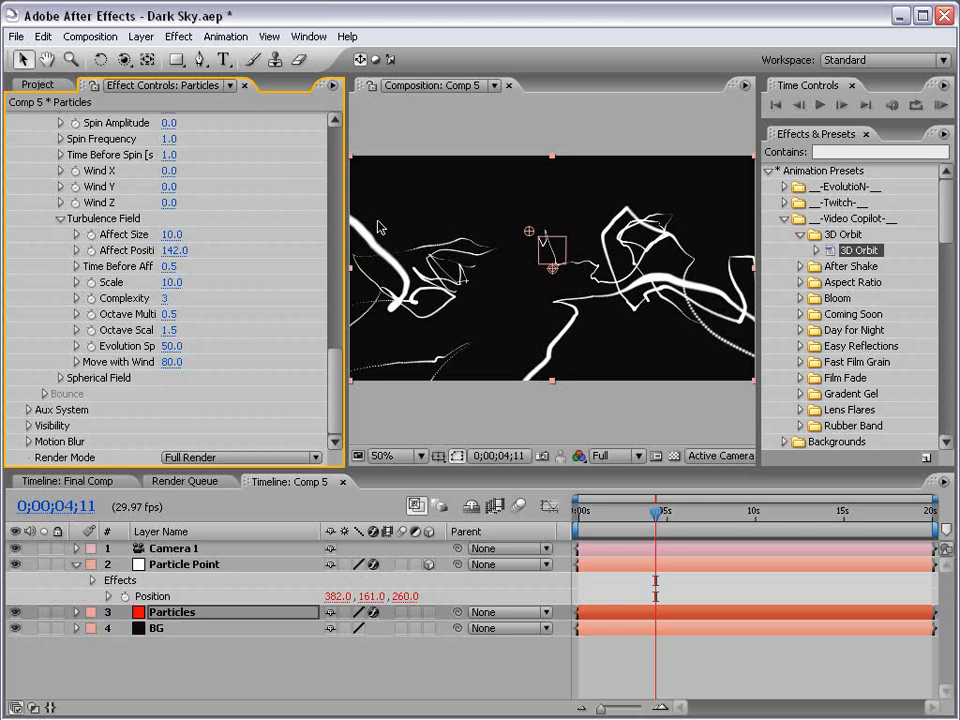
# - Set the Turbulence Field's Affect Size to 2 and scrub to 0;00;05;08 to check the streaks
pyautogui.click(172, 234)
pyautogui.write('2')
pyautogui.press('Return')
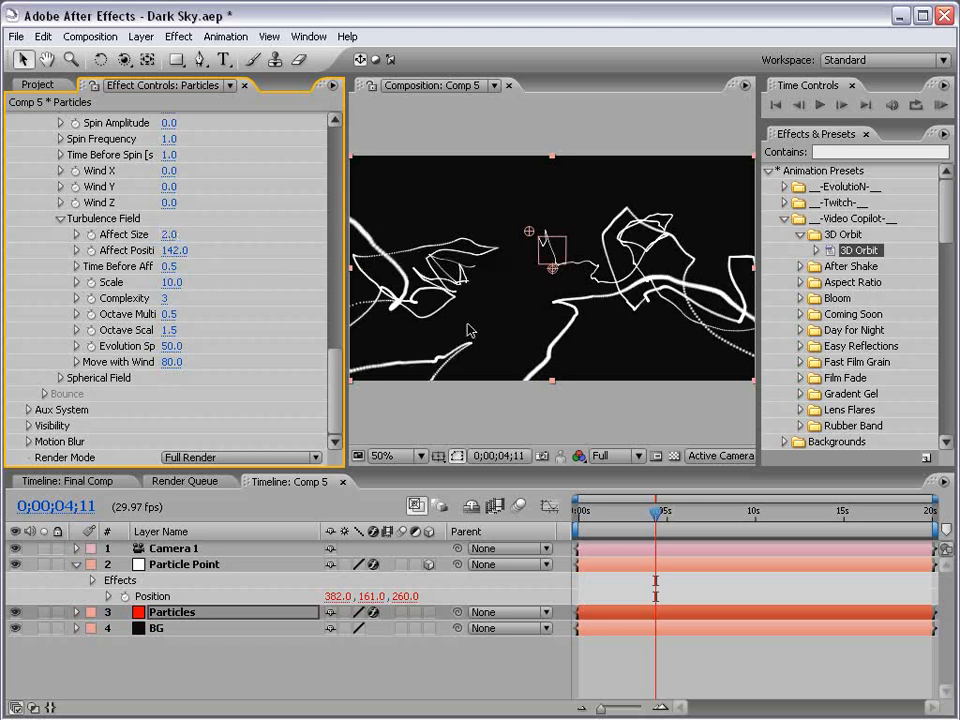
pyautogui.moveTo(627, 511); pyautogui.dragTo(671, 516)
# - Set the Turbulence Field's Evolution Speed to 10 in Particular's physics settings and scrub the timeline to check the streaks
pyautogui.click(170, 346)
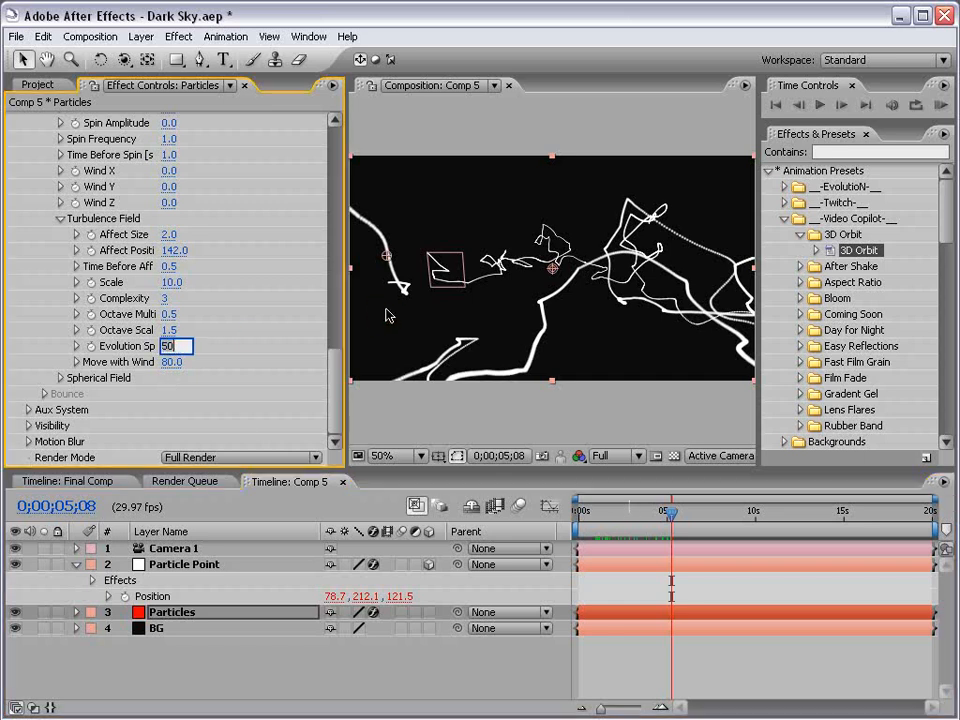
pyautogui.write('10')
pyautogui.press('Return')
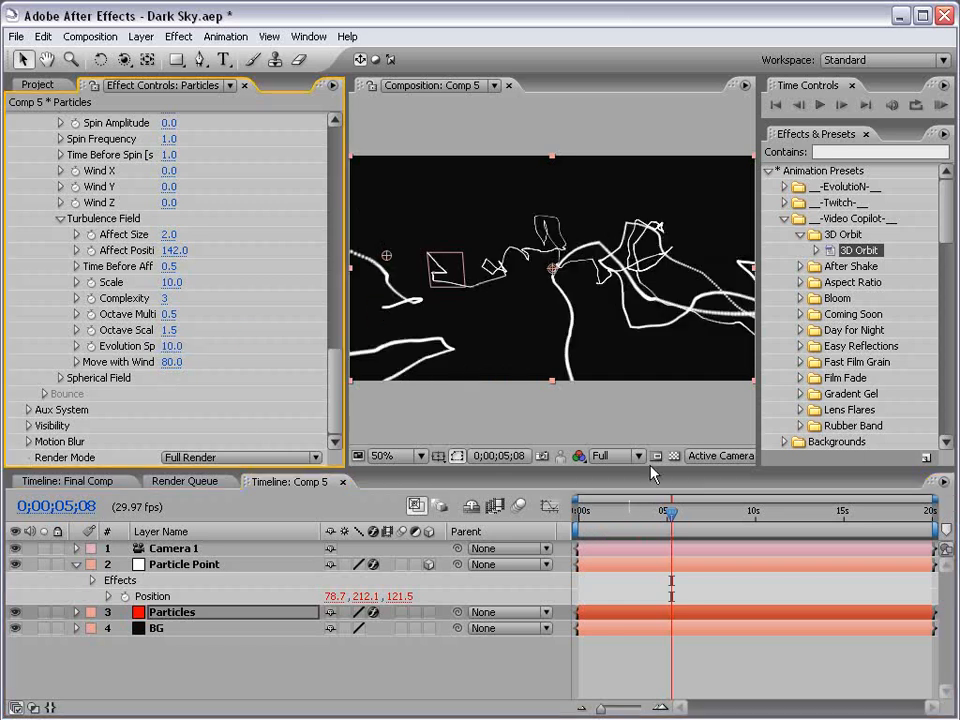
pyautogui.moveTo(671, 512); pyautogui.dragTo(802, 524)
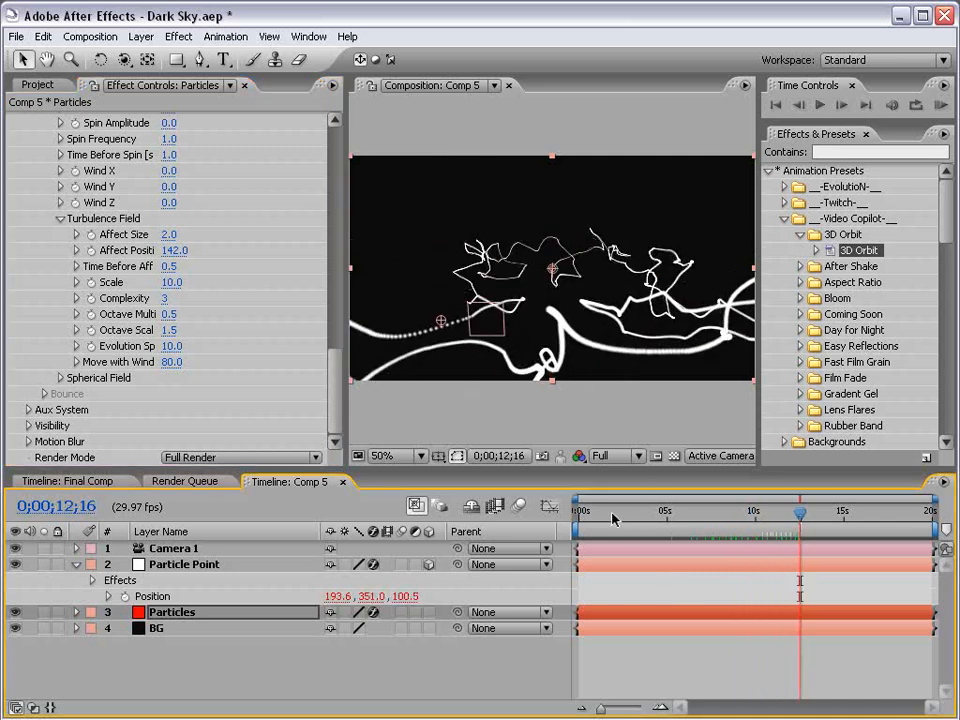
pyautogui.moveTo(613, 517); pyautogui.dragTo(785, 519)
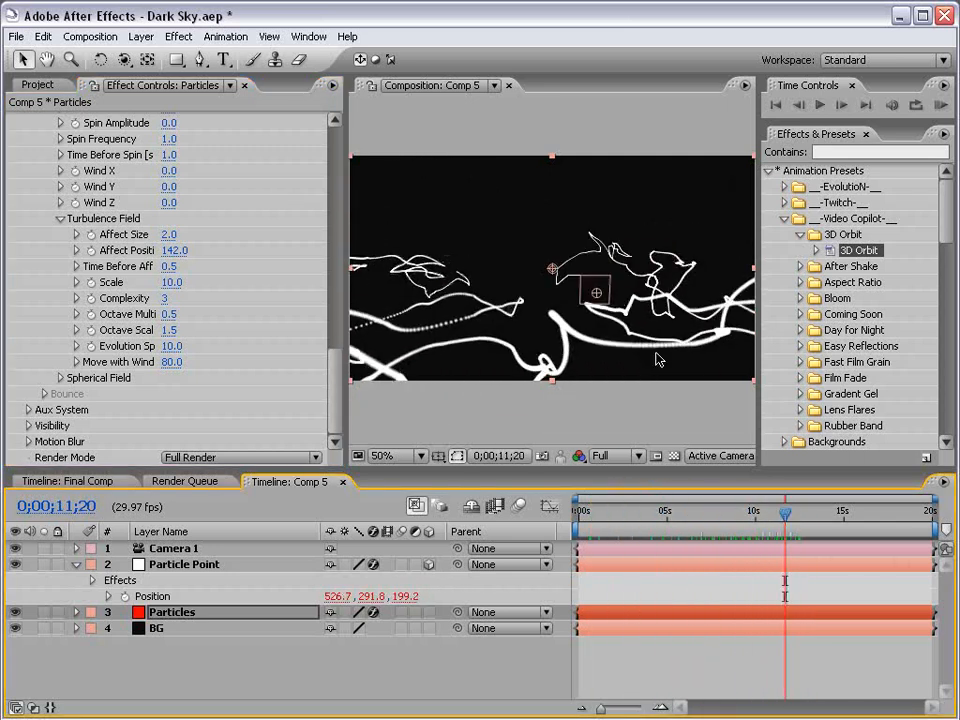
# - Set the particle Life to 20 seconds and scrub to 0;00;05;25 to check the longer streaks
pyautogui.moveTo(338, 365); pyautogui.dragTo(349, 260)
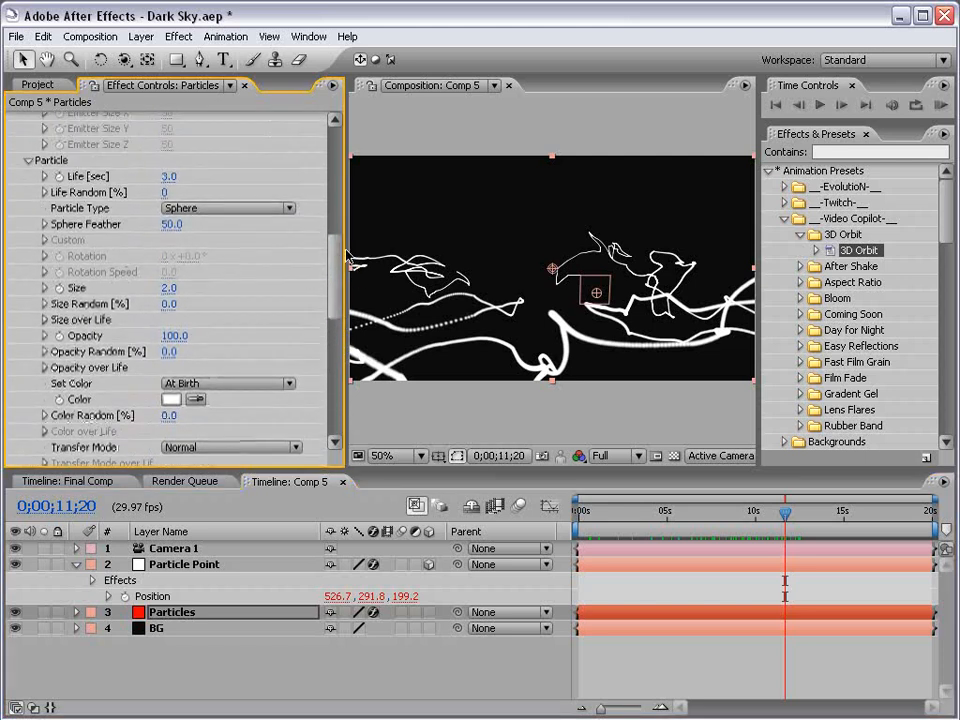
pyautogui.click(170, 176)
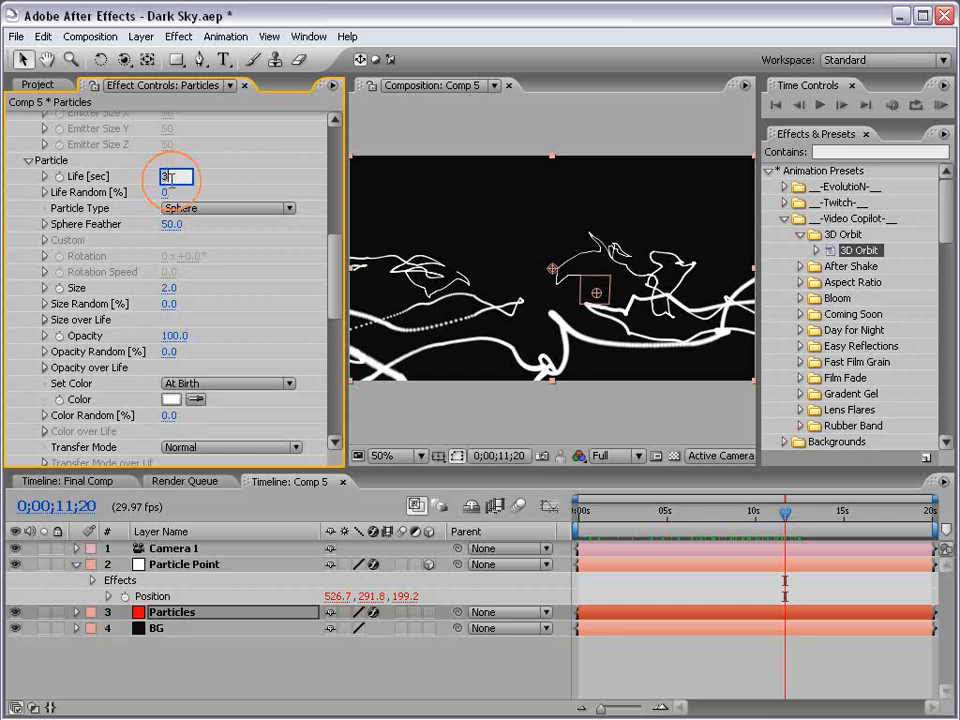
pyautogui.write('20')
pyautogui.press('Return')
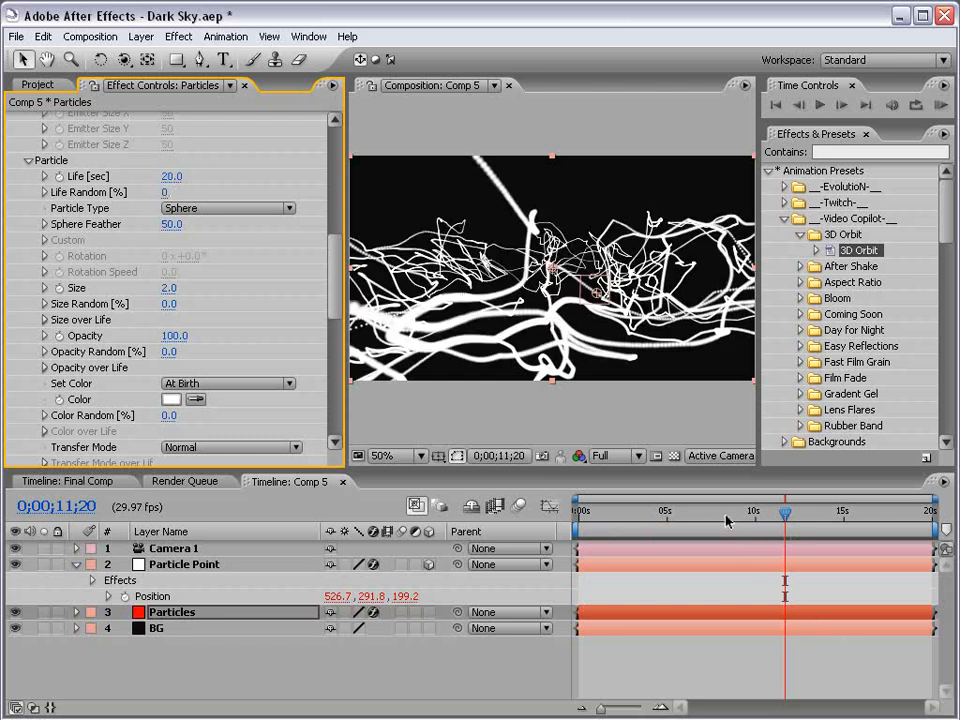
pyautogui.moveTo(665, 512); pyautogui.dragTo(684, 518)
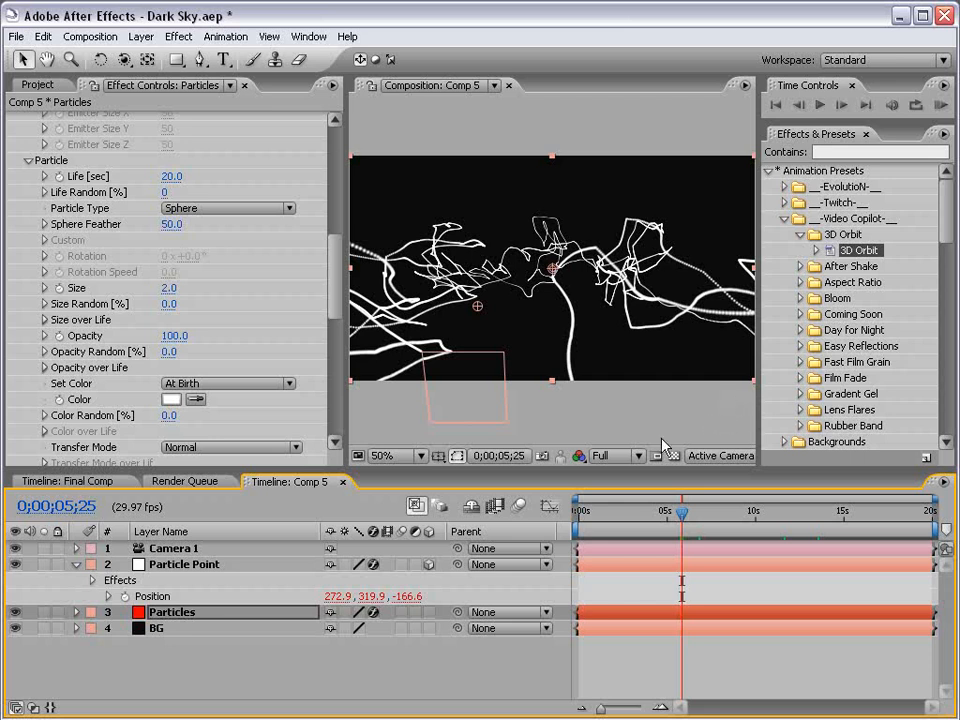
# - In the Top view, start keyframing Particular's Particles/sec on the Particles layer at 0;00;03;18
pyautogui.click(700, 456)
pyautogui.click(712, 555)
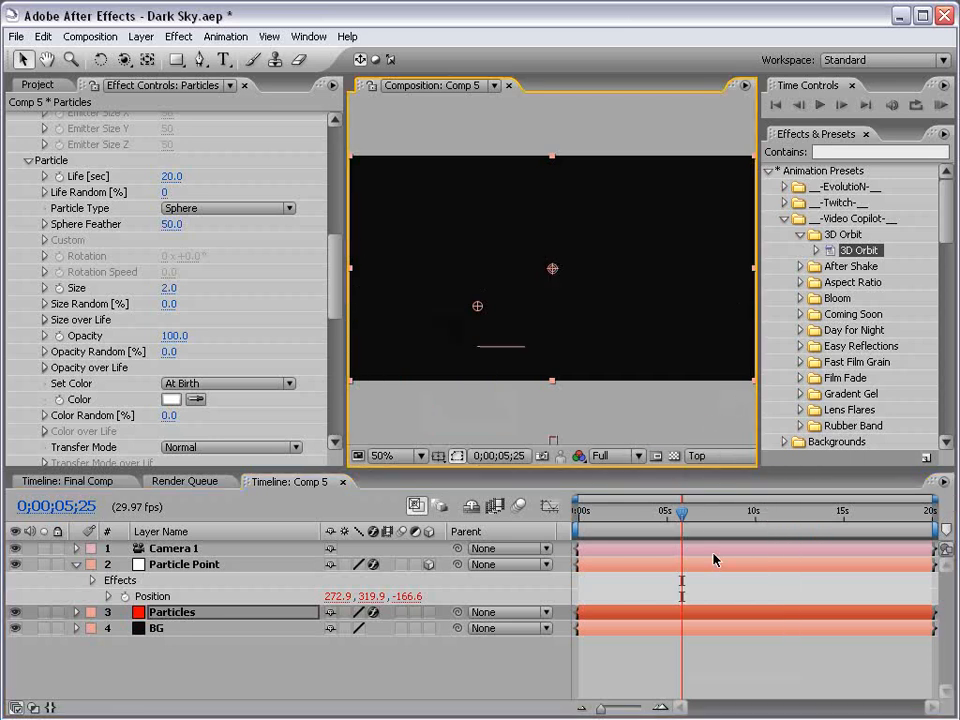
pyautogui.moveTo(650, 523)
pyautogui.mouseDown()
pyautogui.moveTo(568, 520)
pyautogui.moveTo(643, 511)
pyautogui.mouseUp()
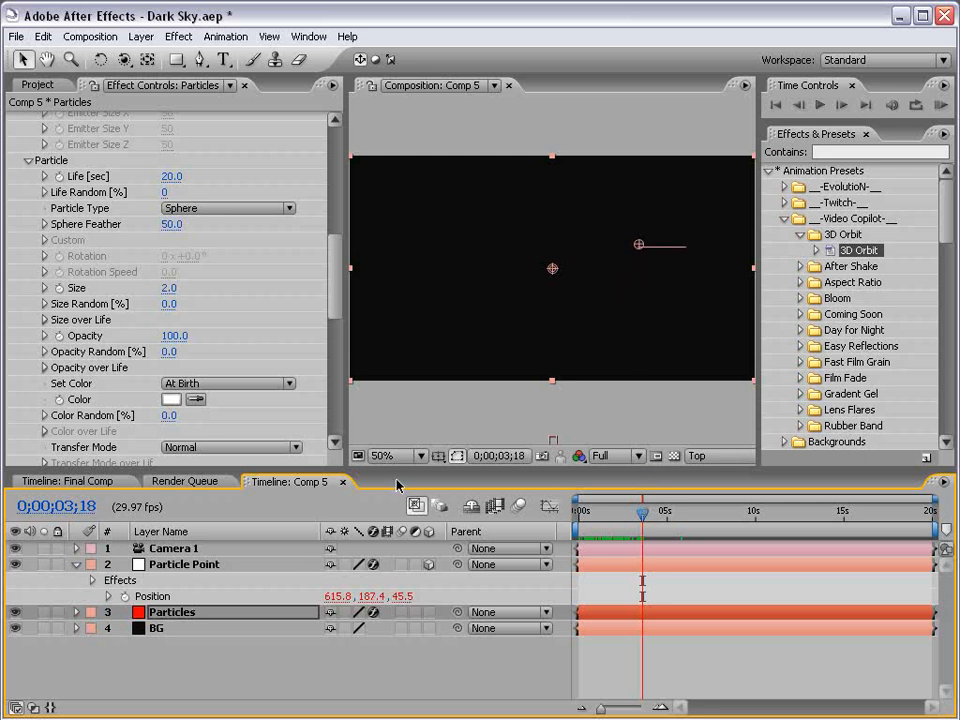
pyautogui.click(167, 615)
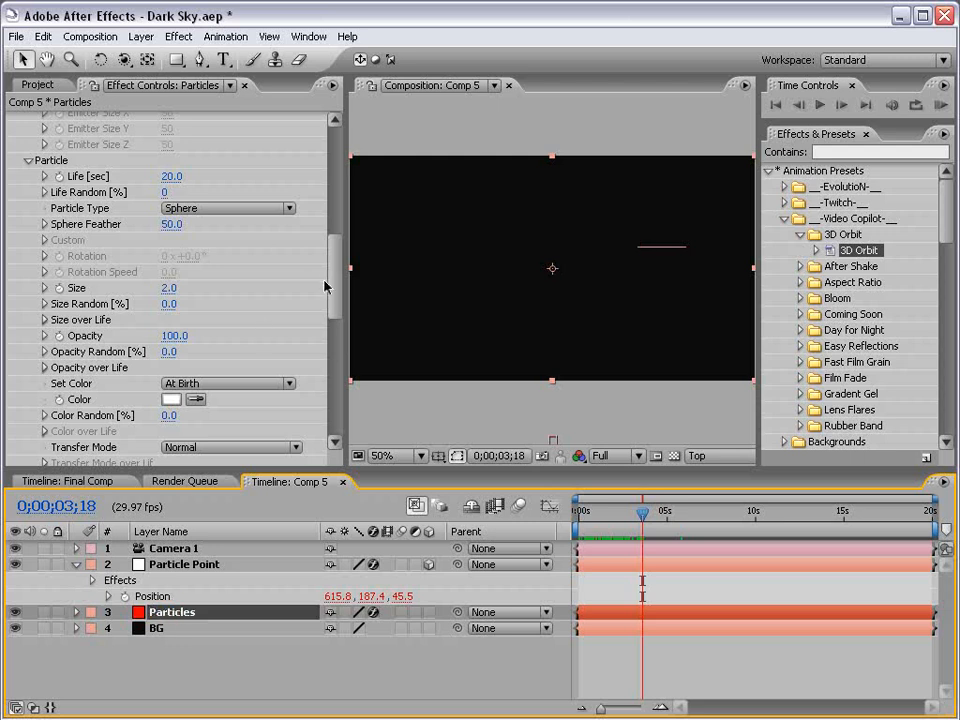
pyautogui.moveTo(324, 287); pyautogui.dragTo(333, 180)
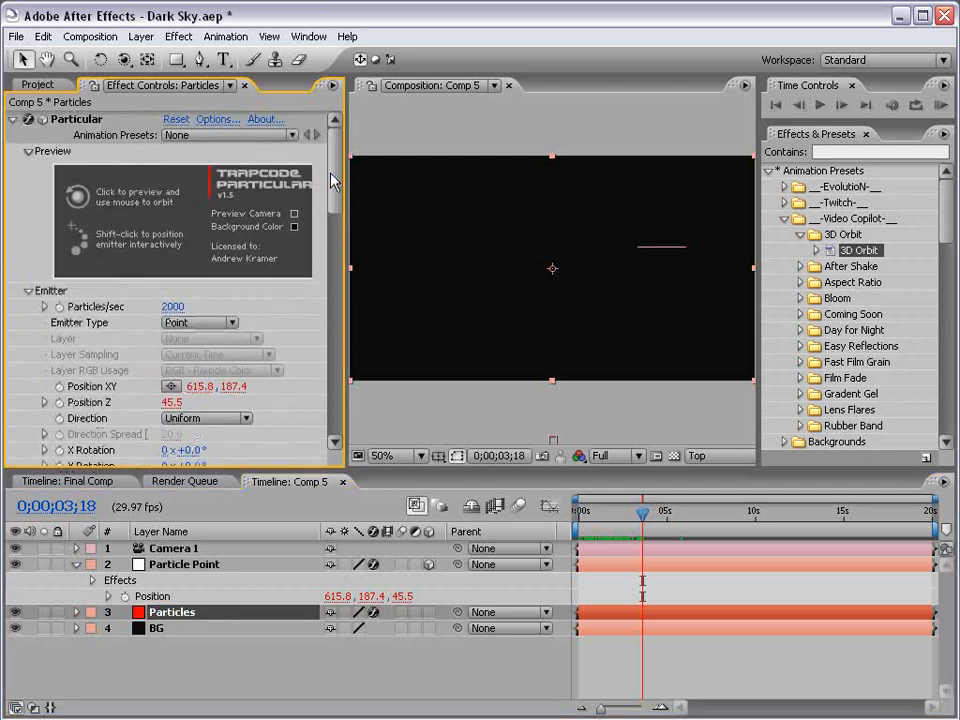
pyautogui.click(58, 307)
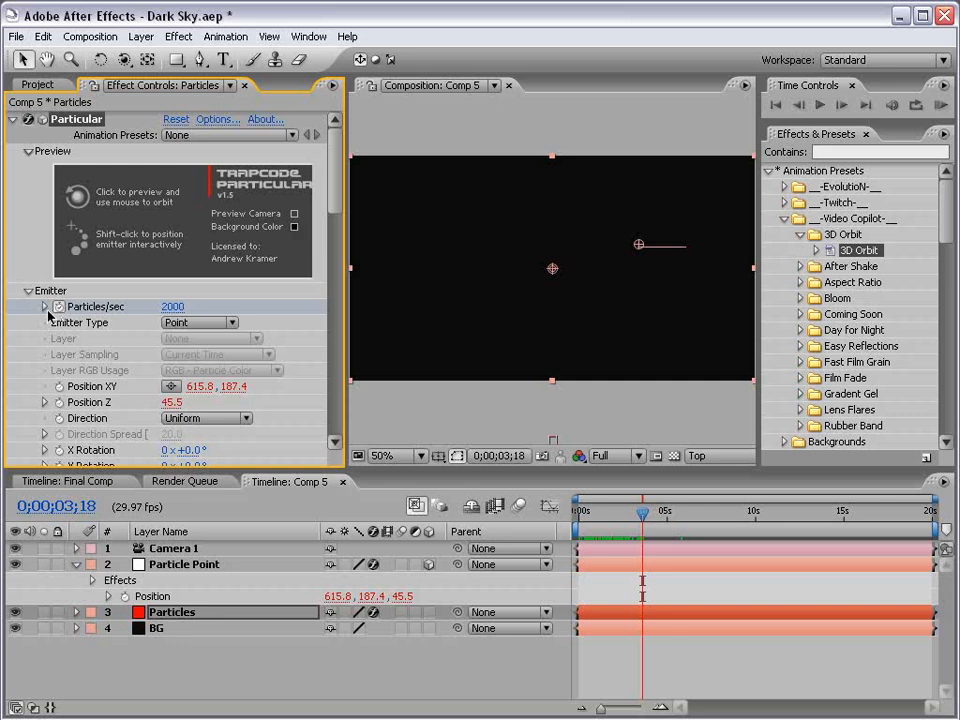
# - Set Particles/sec to 0 one frame on, at 0;00;03;19, and reveal the Particles layer's keyframes in the timeline
pyautogui.moveTo(643, 517); pyautogui.dragTo(645, 518)
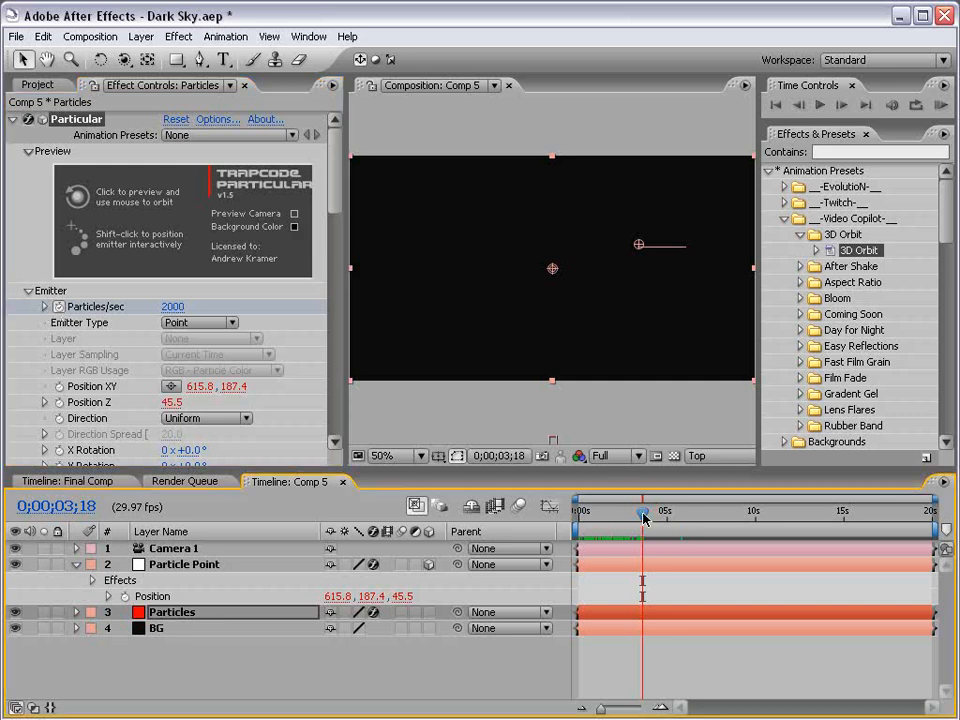
pyautogui.press('=')
pyautogui.press('=')
pyautogui.press('=')
pyautogui.press('=')
pyautogui.press('=')
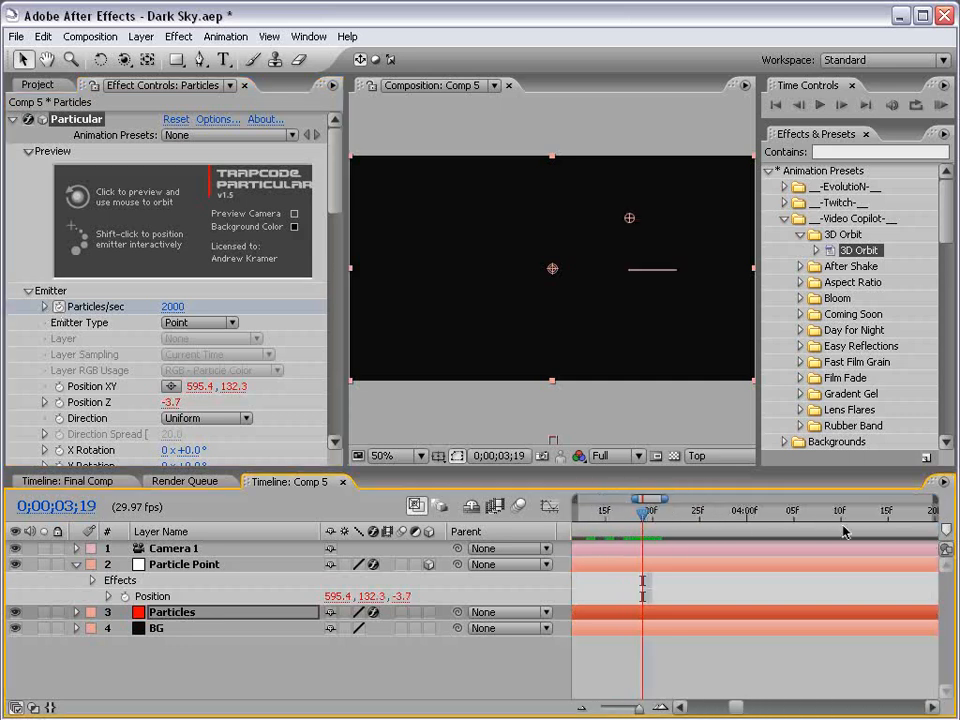
pyautogui.press('pageup')
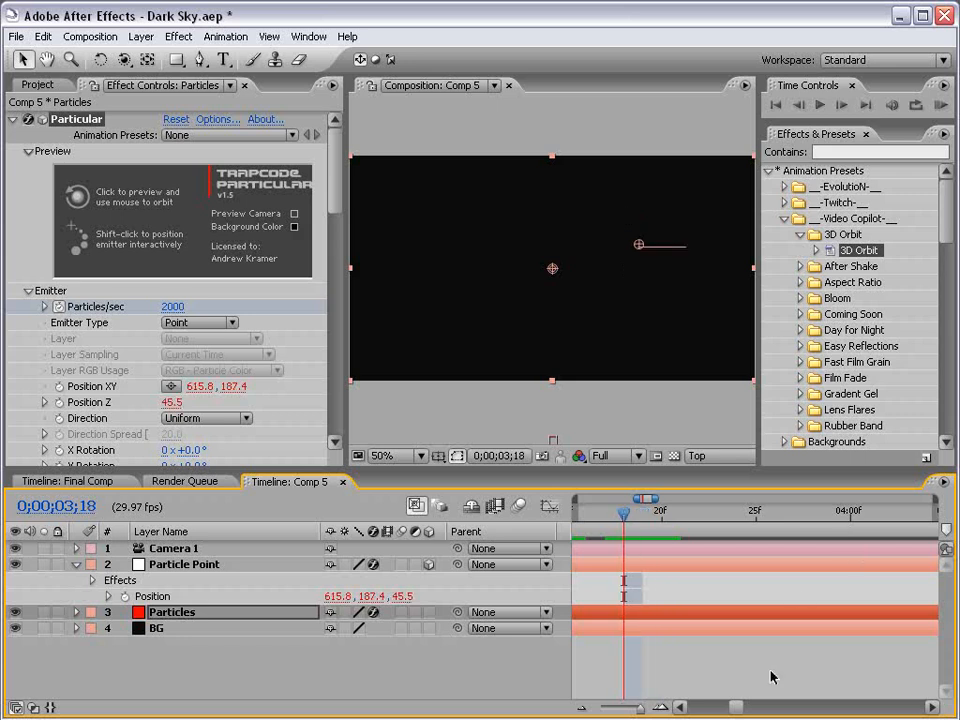
pyautogui.press('pagedown')
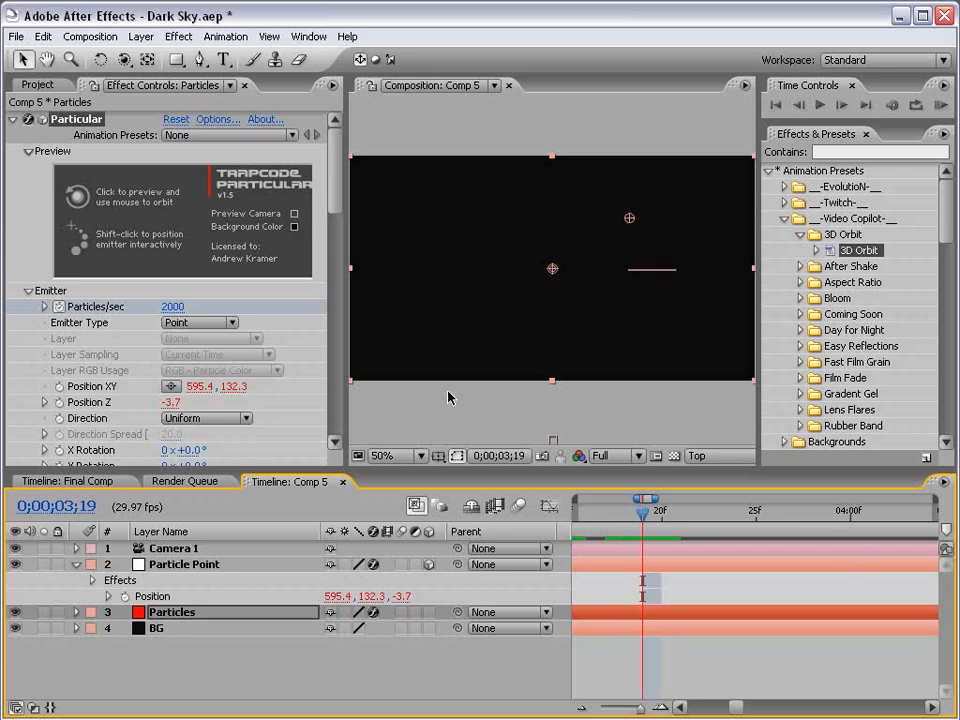
pyautogui.click(174, 307)
pyautogui.write('0')
pyautogui.press('Return')
pyautogui.press('u')
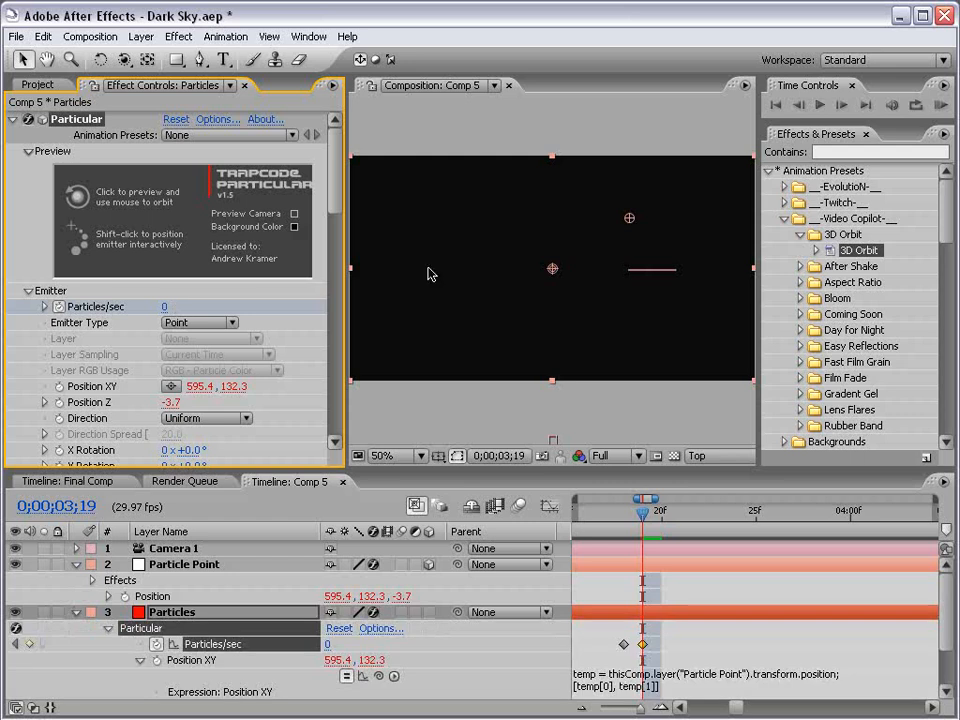
# - Return to the Active Camera view and scrub the whole timeline, stopping at 0;00;09;04, to check the streaks
pyautogui.press('h')
pyautogui.moveTo(653, 650); pyautogui.dragTo(667, 608)
pyautogui.moveTo(655, 516); pyautogui.dragTo(746, 514)
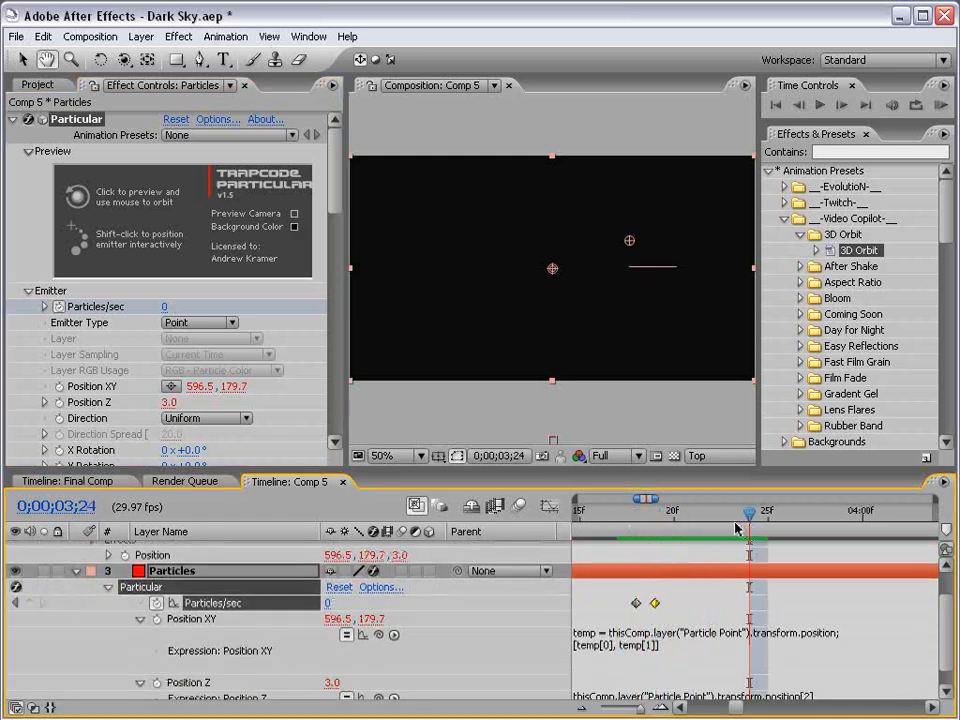
pyautogui.click(707, 455)
pyautogui.click(713, 471)
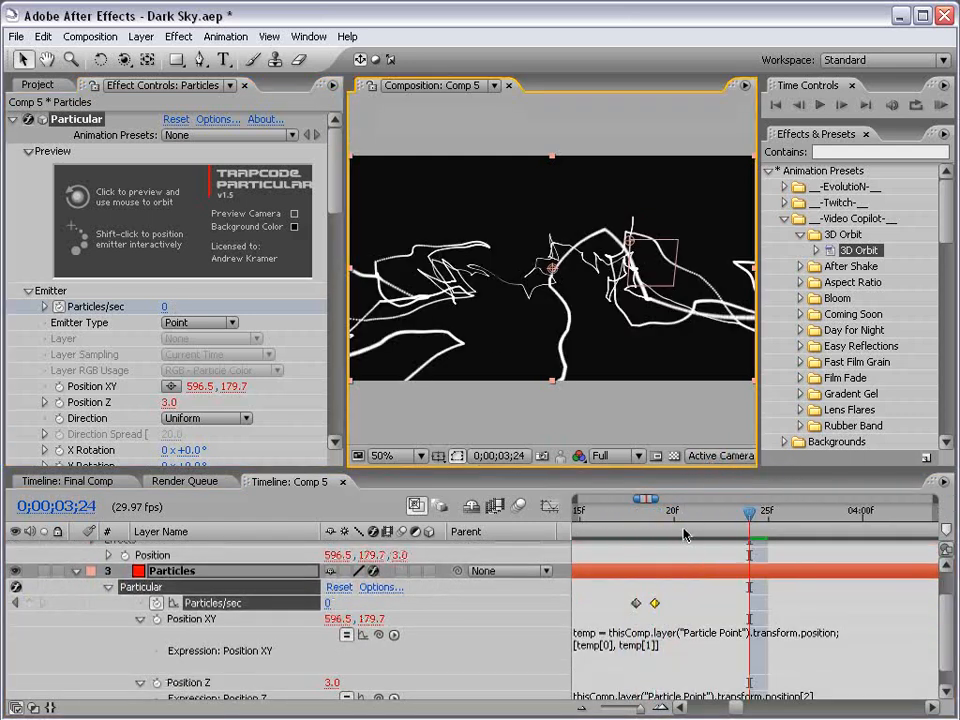
pyautogui.press('-')
pyautogui.press('-')
pyautogui.press('-')
pyautogui.press('-')
pyautogui.press('-')
pyautogui.moveTo(607, 525); pyautogui.dragTo(740, 521)
pyautogui.scroll(3, 183, 585)
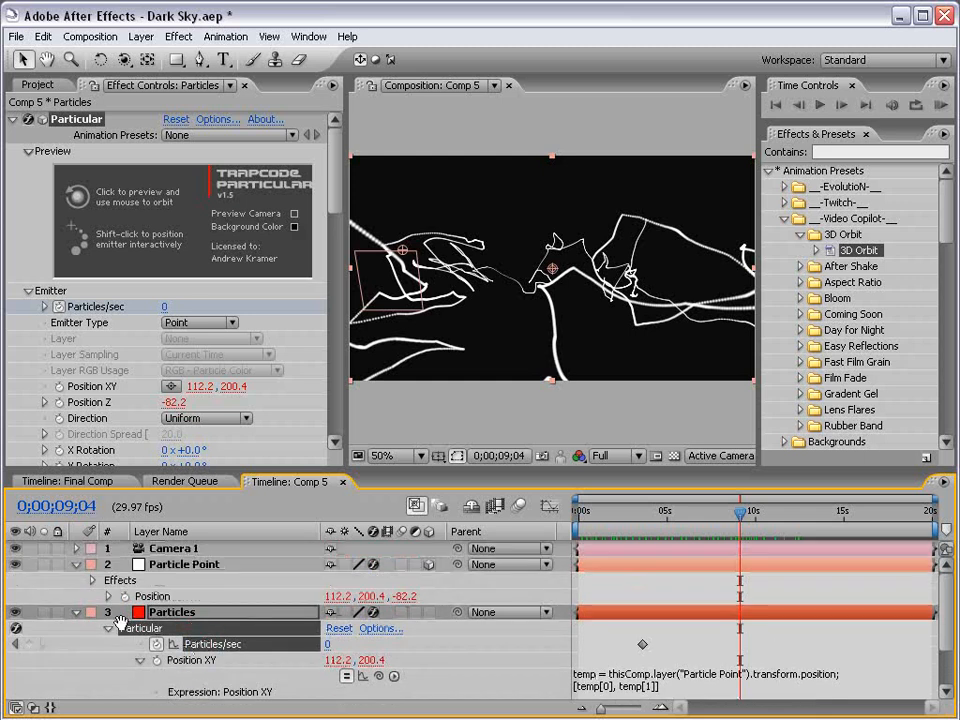
# - Collapse the Particle Point and Particles layers, hide the Particle Point layer, and scrub to 0;00;13;22
pyautogui.click(76, 564)
pyautogui.click(76, 580)
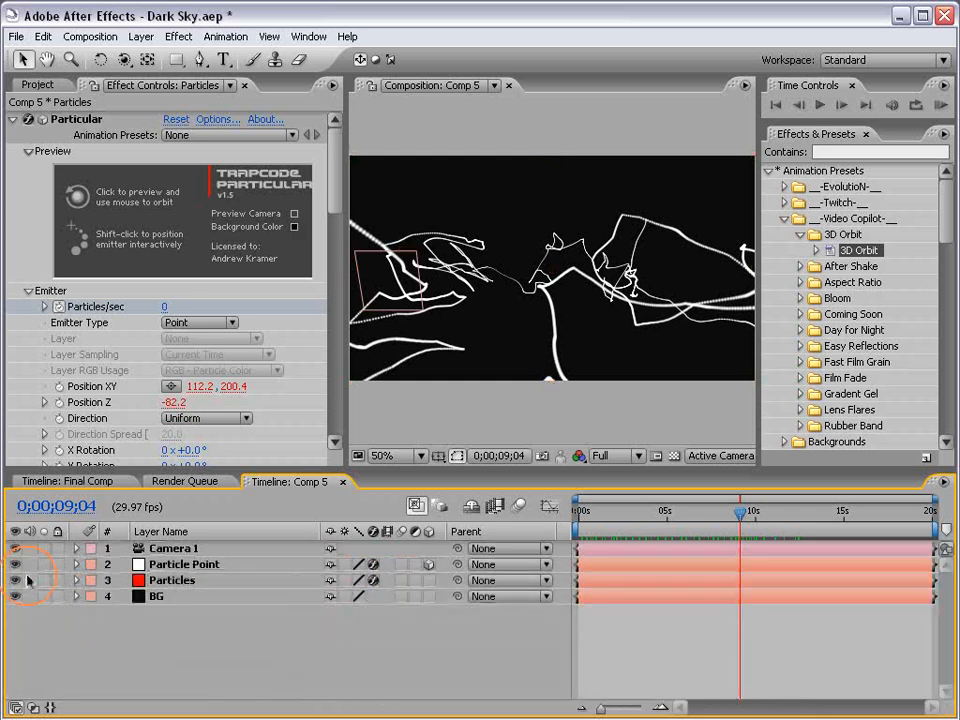
pyautogui.click(664, 638)
pyautogui.moveTo(638, 512); pyautogui.dragTo(822, 530)
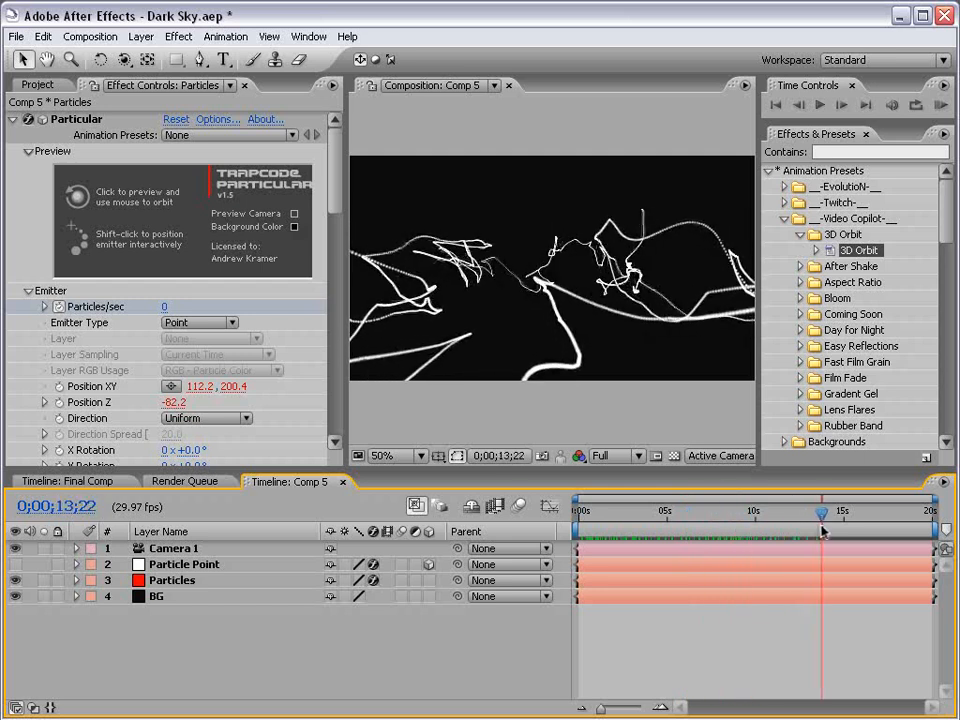
# - Set the particle Color of the Particles layer's Particular effect to a light purple with a hue of about 260°
pyautogui.press('c')
pyautogui.moveTo(637, 268)
pyautogui.mouseDown()
pyautogui.moveTo(593, 338)
pyautogui.moveTo(424, 339)
pyautogui.moveTo(581, 355)
pyautogui.moveTo(546, 364)
pyautogui.moveTo(540, 380)
pyautogui.mouseUp()
pyautogui.click(172, 585)
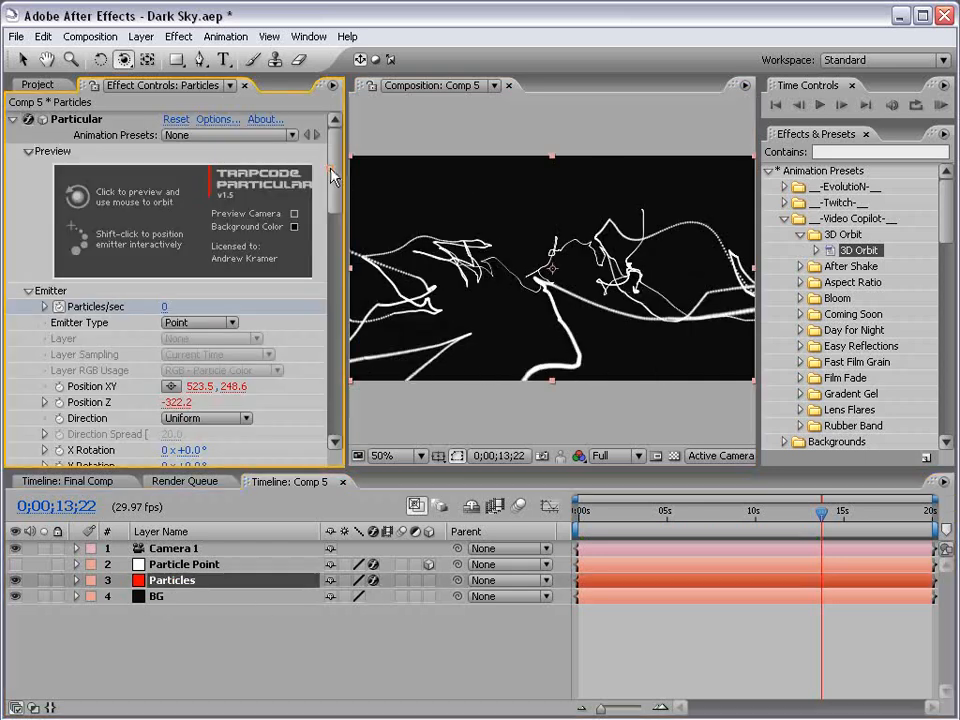
pyautogui.moveTo(332, 178); pyautogui.dragTo(330, 306)
pyautogui.click(171, 299)
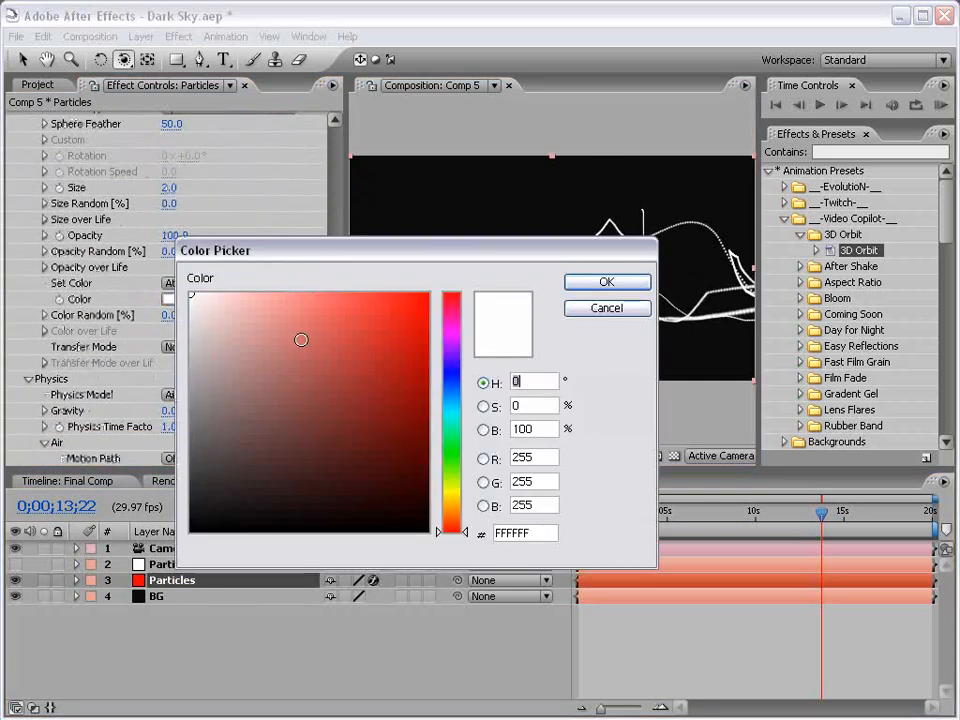
pyautogui.moveTo(456, 381); pyautogui.dragTo(456, 360)
pyautogui.moveTo(275, 300); pyautogui.dragTo(323, 278)
pyautogui.click(585, 281)
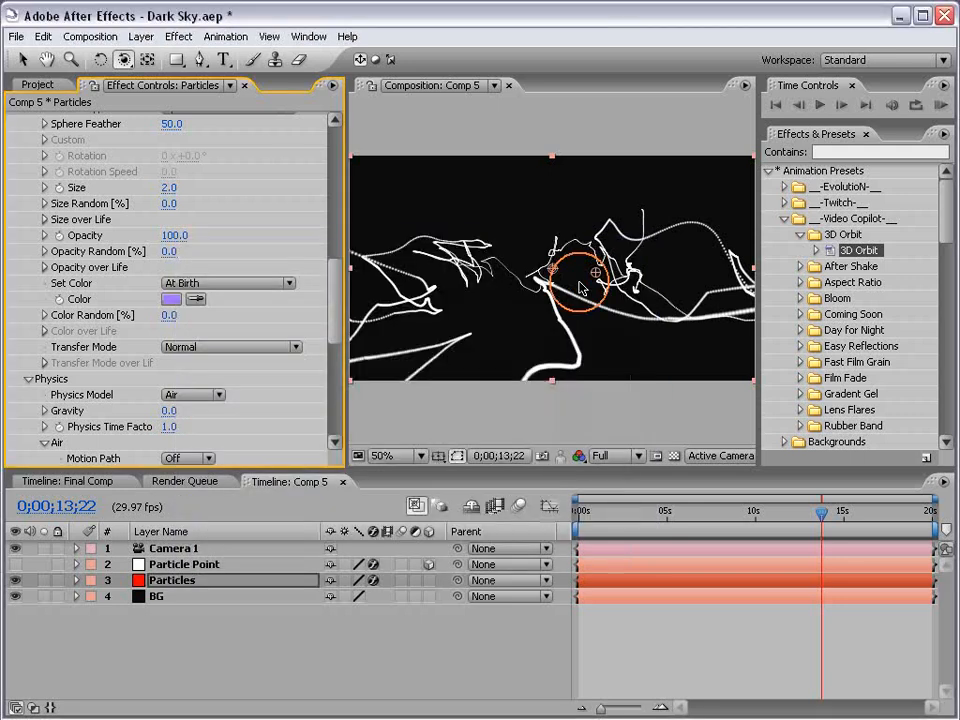
# - Set the particles' Transfer Mode to Add and deepen their Color to purple 6B3DCB
pyautogui.click(180, 346)
pyautogui.click(193, 364)
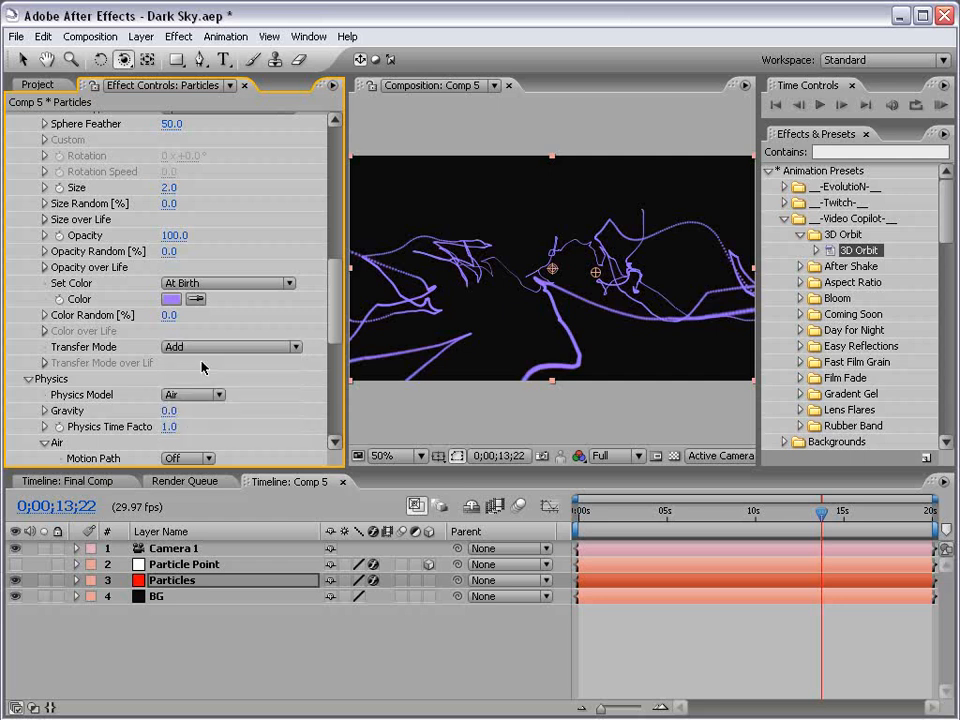
pyautogui.click(171, 299)
pyautogui.click(358, 341)
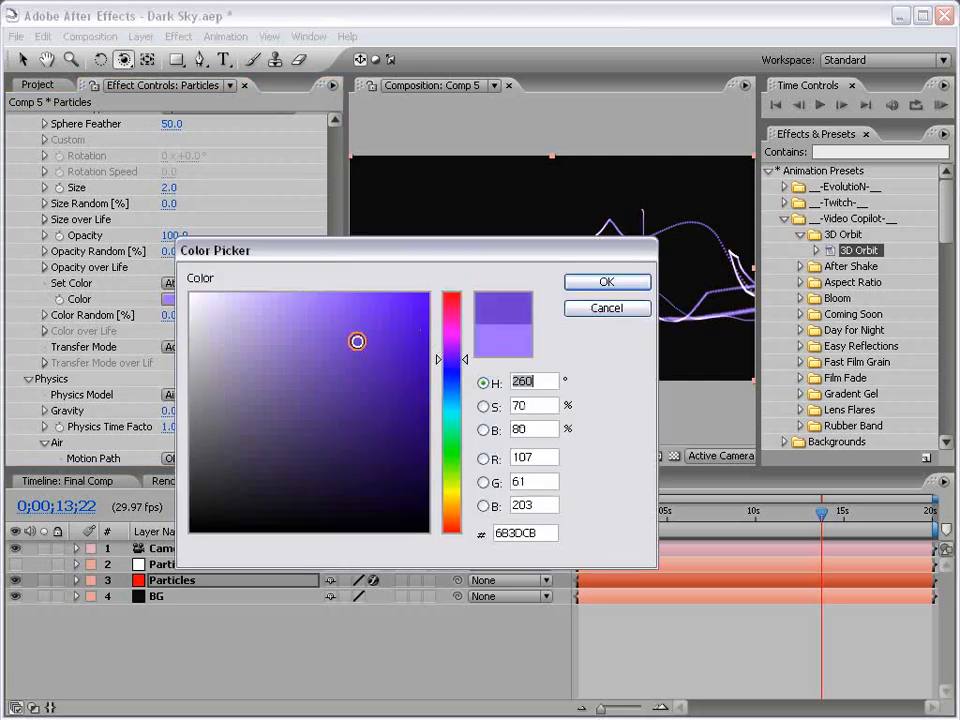
pyautogui.click(606, 281)
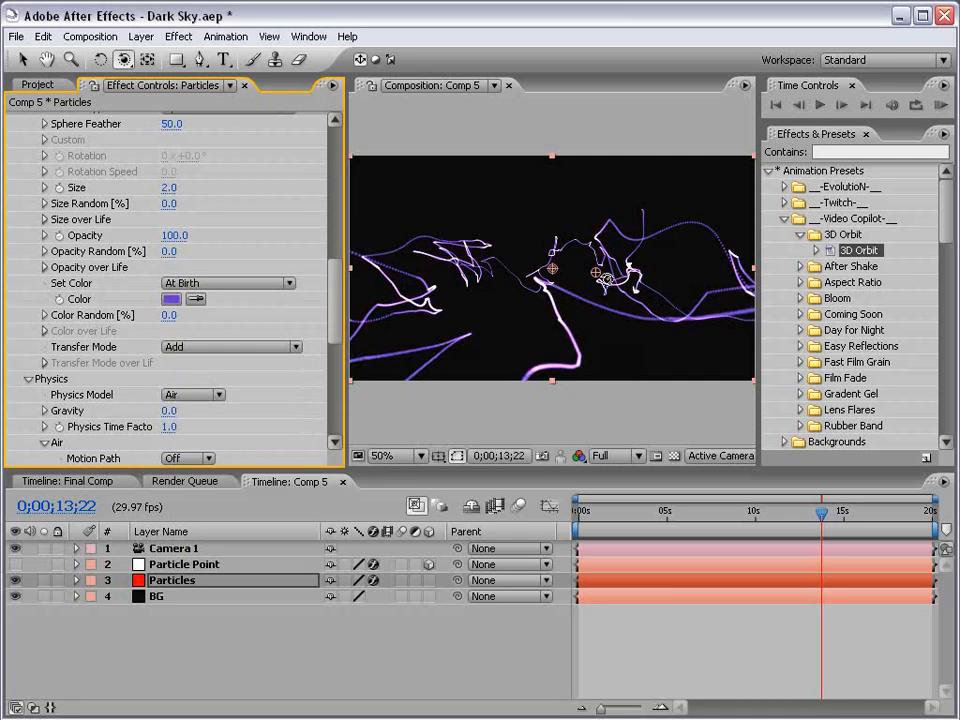
# - Deselect the layers and examine the purple streaks up close in the composition view
pyautogui.click(703, 658)
pyautogui.press('h')
pyautogui.moveTo(400, 287); pyautogui.dragTo(500, 298)
pyautogui.scroll(1, 484, 302)
pyautogui.moveTo(525, 253); pyautogui.dragTo(493, 282)
pyautogui.moveTo(566, 335); pyautogui.dragTo(531, 268)
pyautogui.scroll(-1, 531, 268)
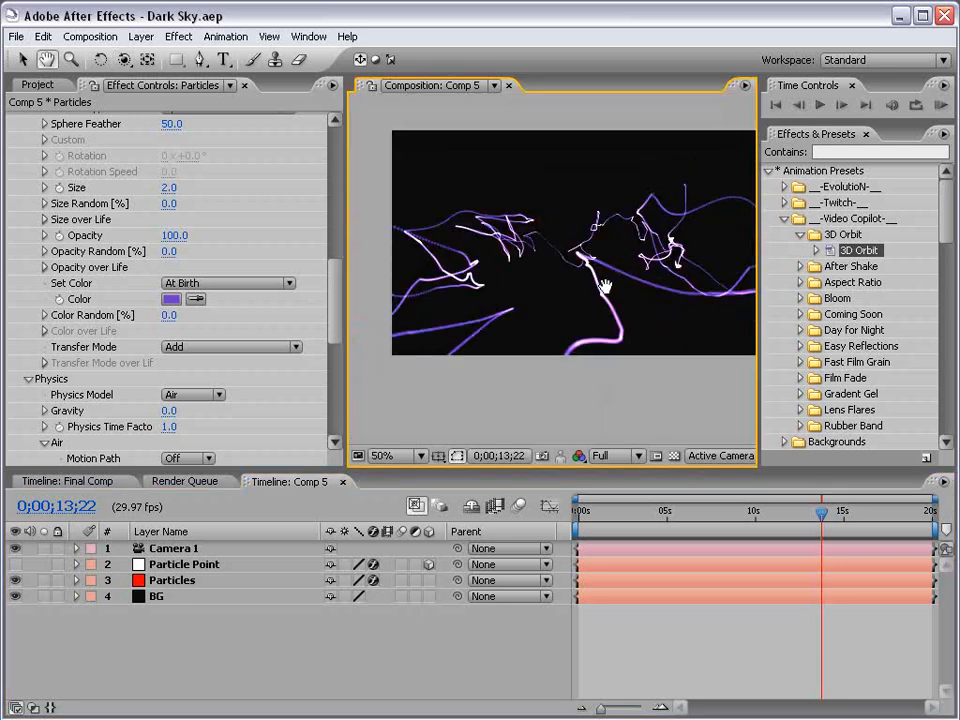
pyautogui.moveTo(593, 257); pyautogui.dragTo(546, 306)
# - Switch back to the Selection tool and set the composition's preview resolution to Half
pyautogui.press('v')
pyautogui.click(603, 455)
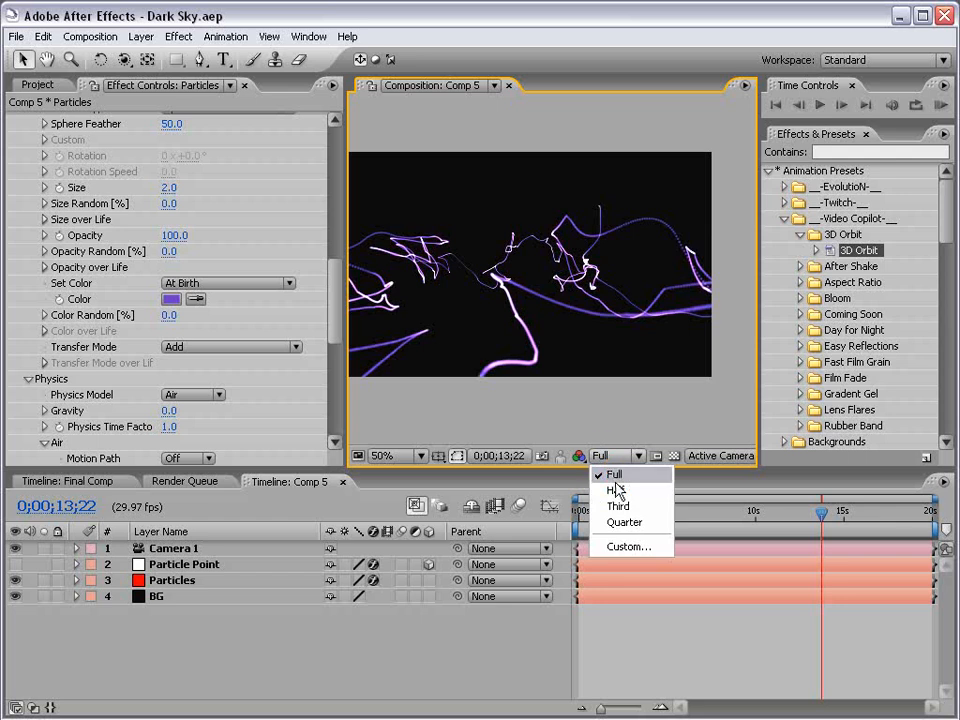
pyautogui.click(612, 424)
pyautogui.click(603, 455)
pyautogui.click(602, 491)
pyautogui.click(678, 620)
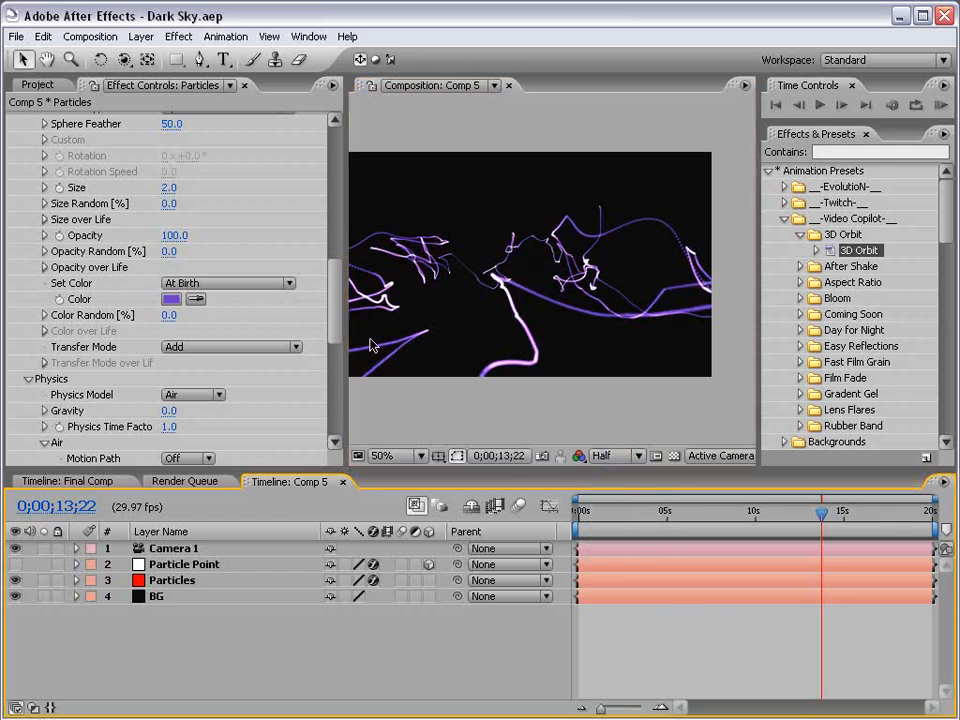
# - Collapse the Particular effect's settings and duplicate the Particles layer
pyautogui.scroll(5, 322, 240)
pyautogui.scroll(5, 322, 240)
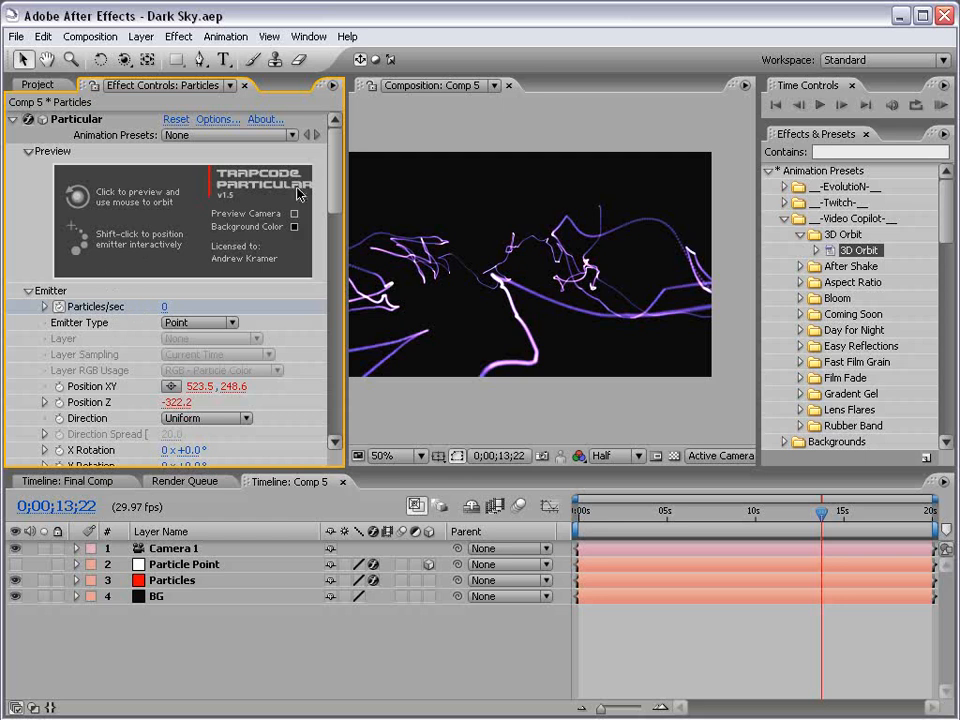
pyautogui.click(12, 119)
pyautogui.click(172, 580)
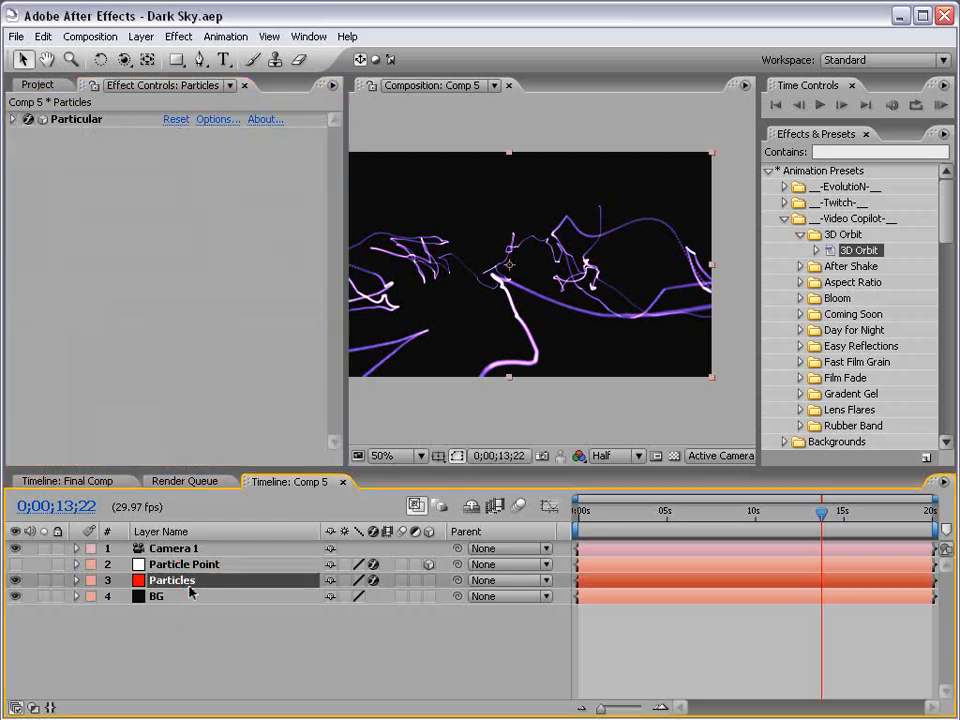
pyautogui.hotkey('ctrl', 'd')
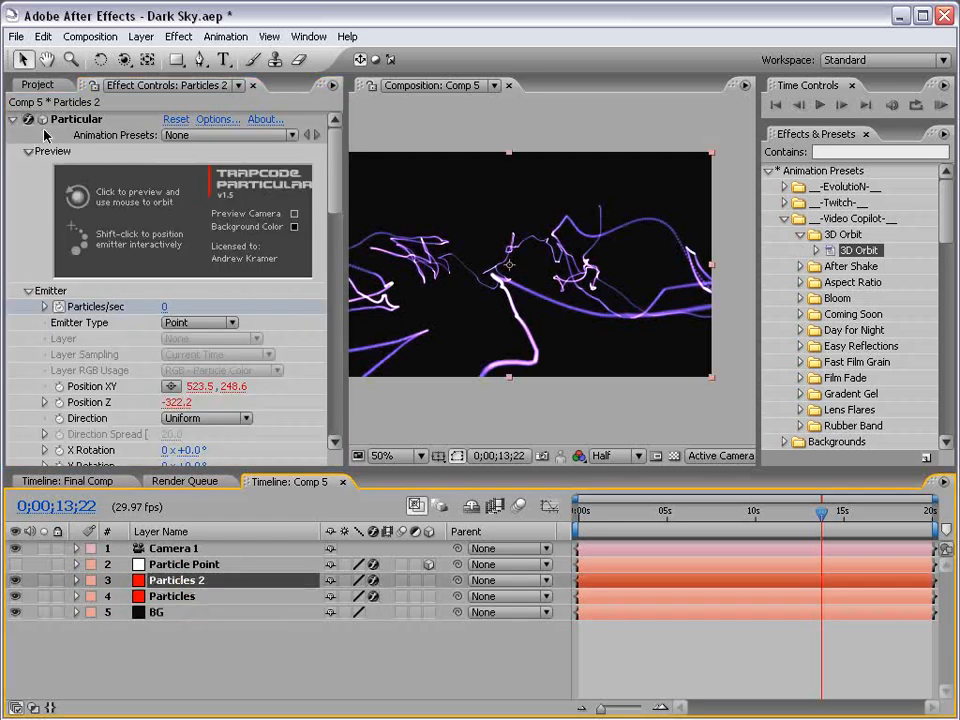
# - Reveal the Particles 2 layer's expressions and add +30 to temp[1] in its Position XY expression
pyautogui.click(43, 36)
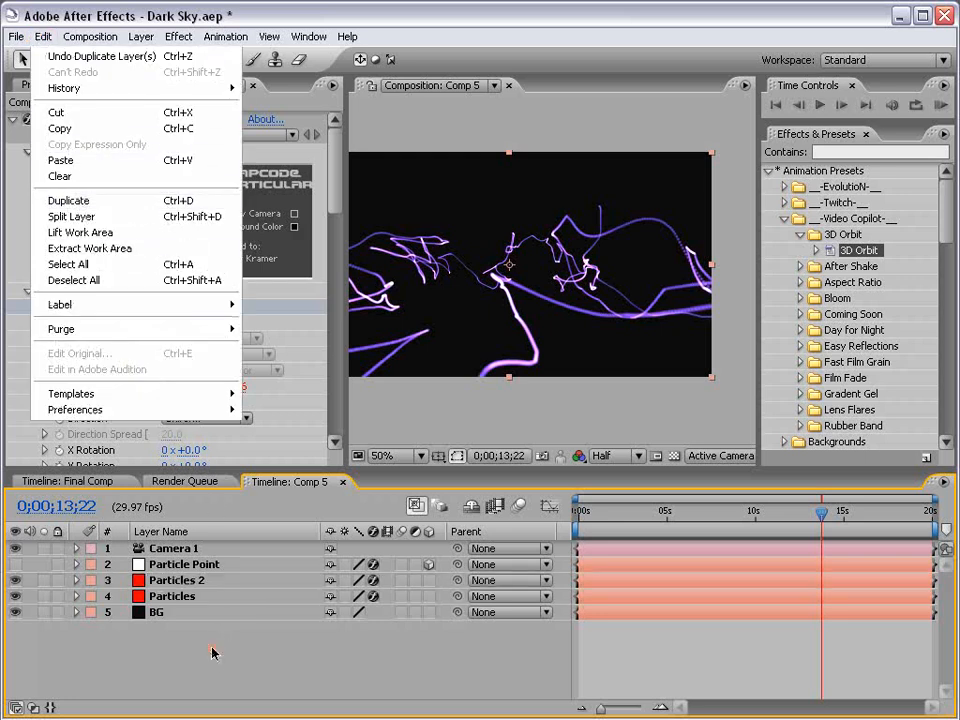
pyautogui.click(176, 581)
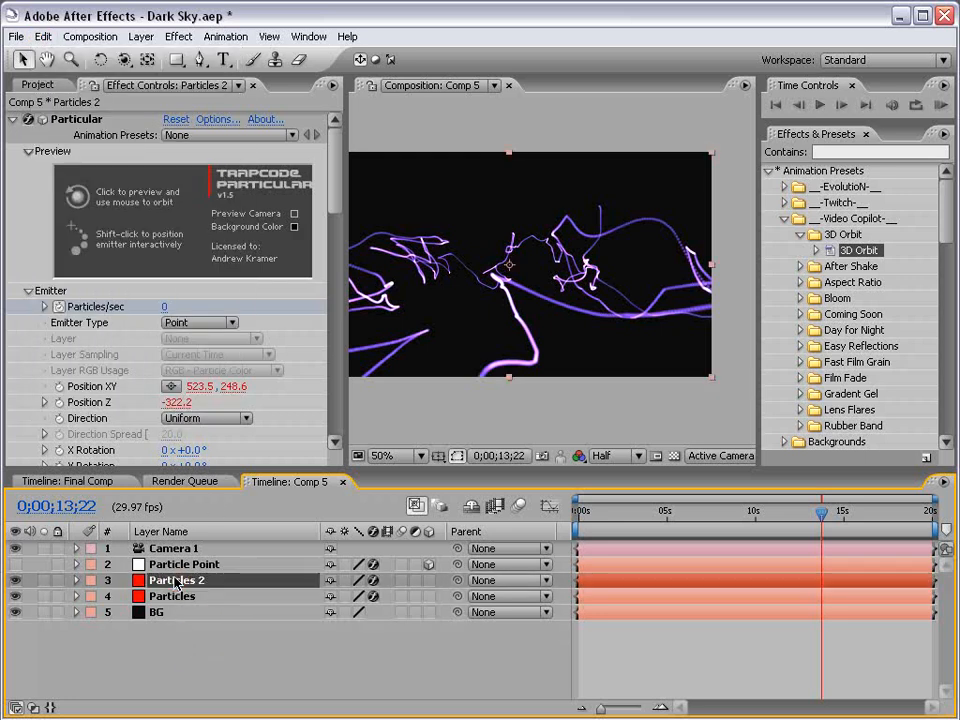
pyautogui.press('u')
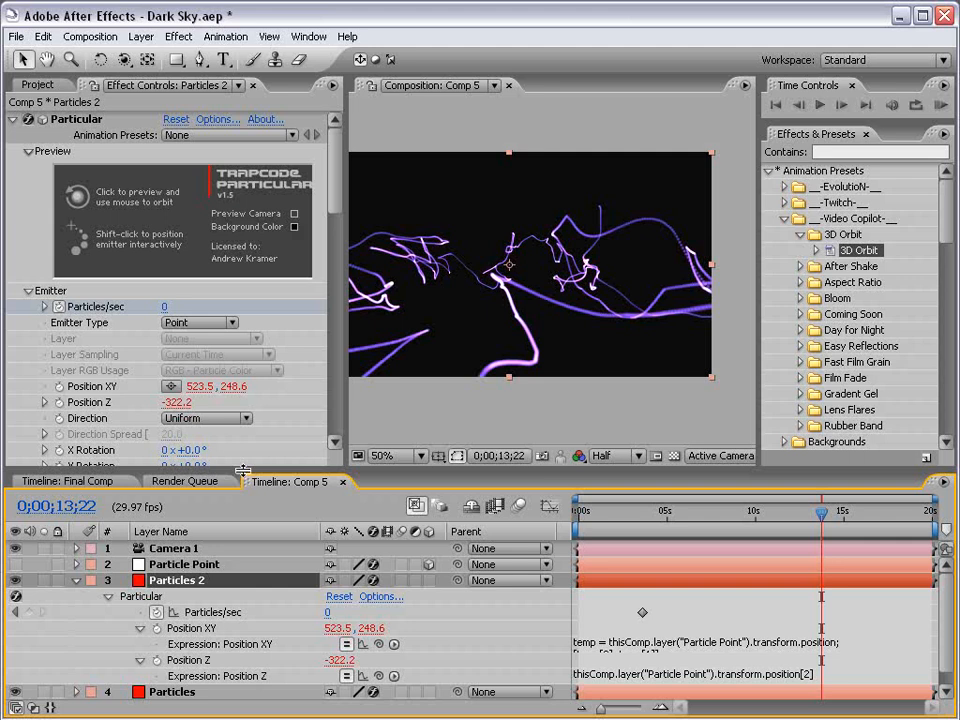
pyautogui.moveTo(242, 469); pyautogui.dragTo(253, 419)
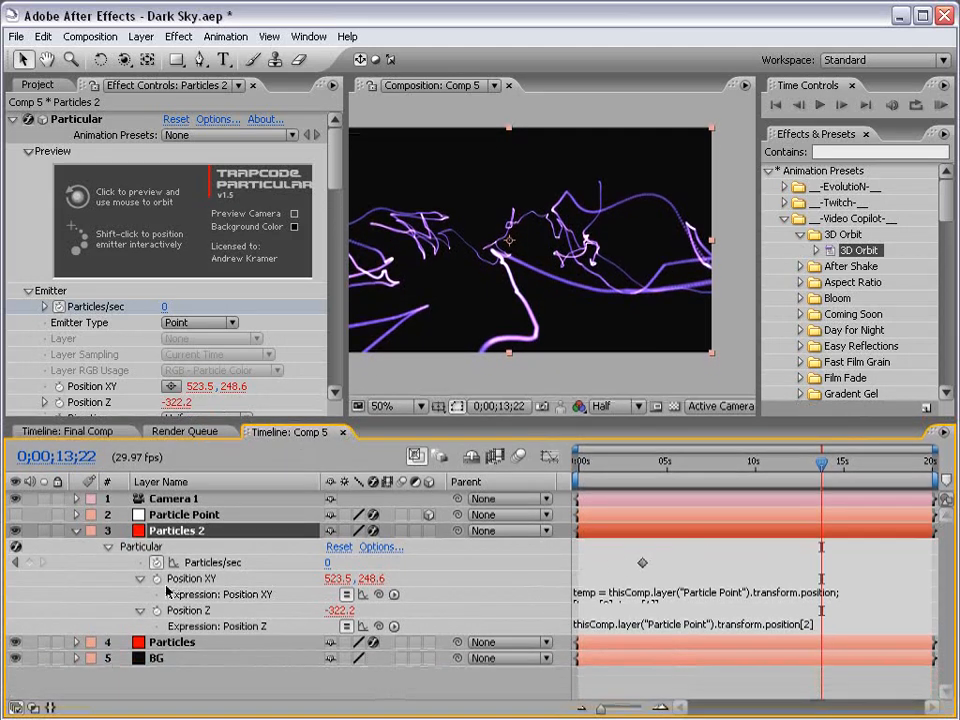
pyautogui.click(578, 597)
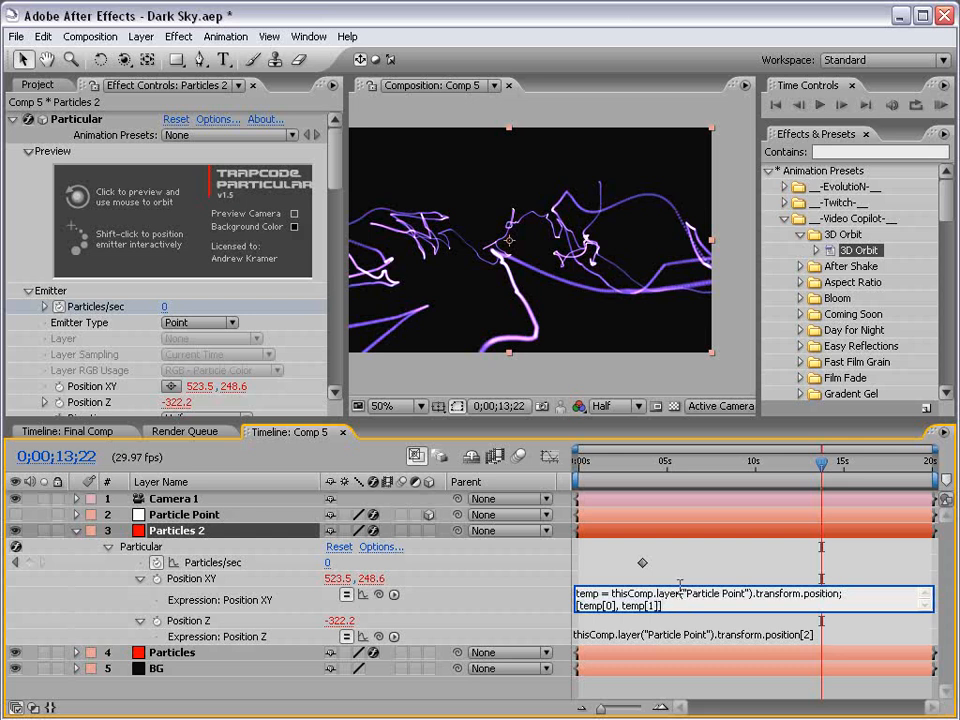
pyautogui.moveTo(666, 606); pyautogui.dragTo(540, 583)
pyautogui.doubleClick(653, 605)
pyautogui.click(672, 556)
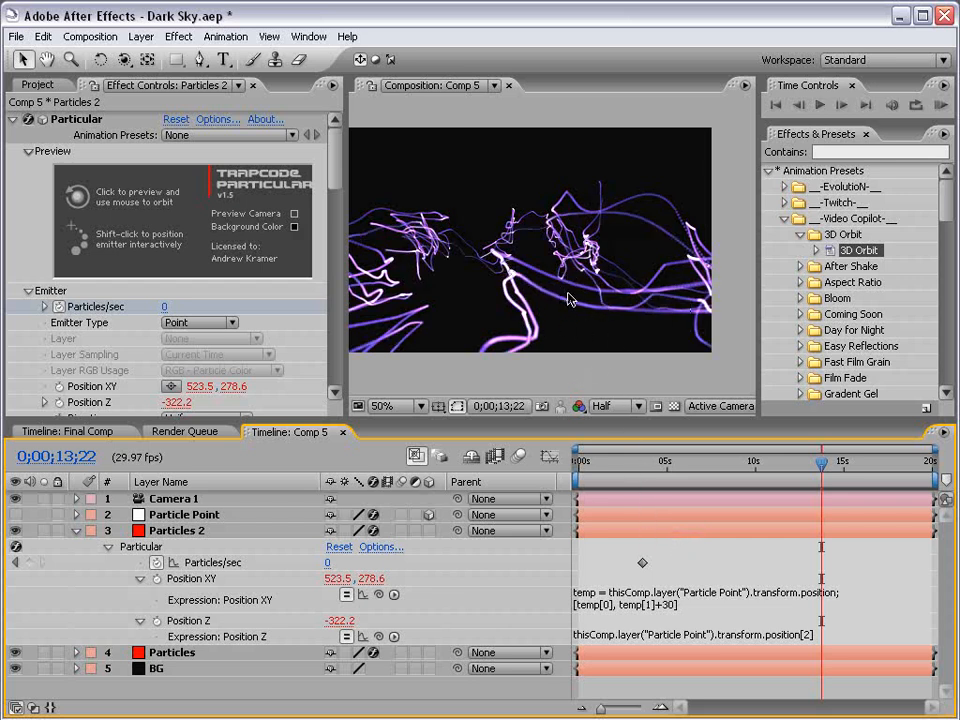
# - Undo and redo the +30 expression offset to compare the streaks with and without it
pyautogui.hotkey('ctrl', 'z')
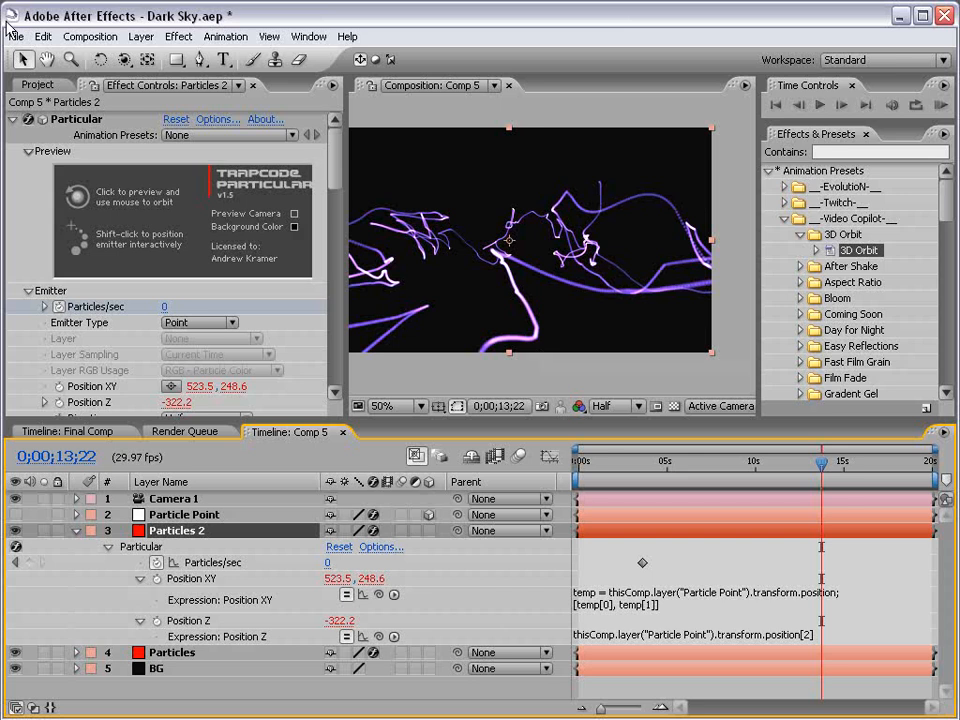
pyautogui.click(43, 36)
pyautogui.click(66, 72)
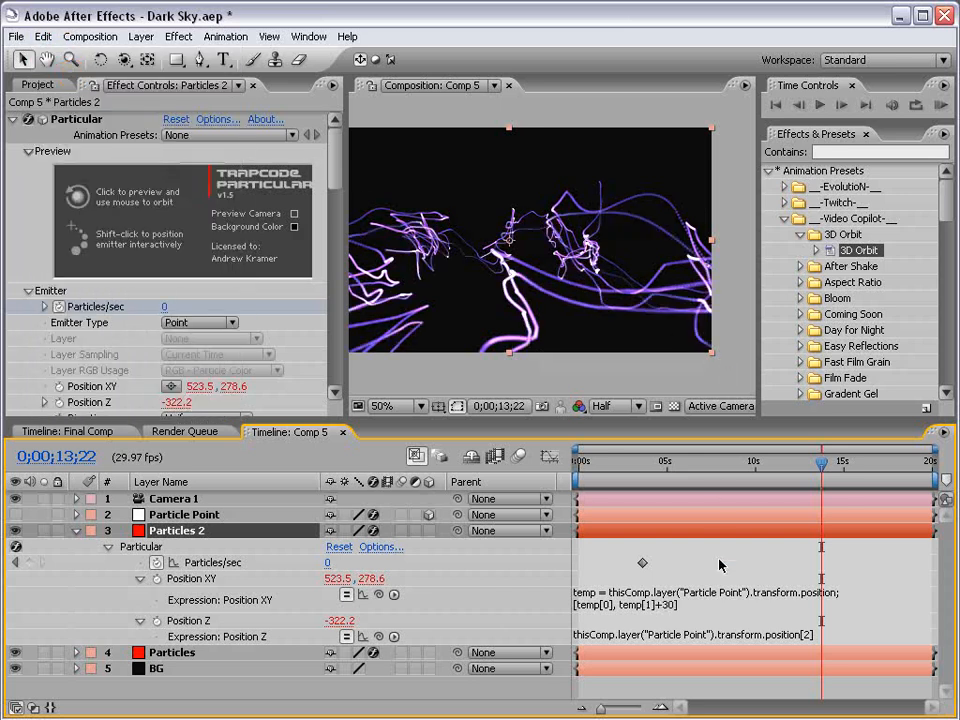
# - Change the Particles layer's Position XY expression to end with [temp[0], temp[1]-30], and collapse the layer properties
pyautogui.click(170, 652)
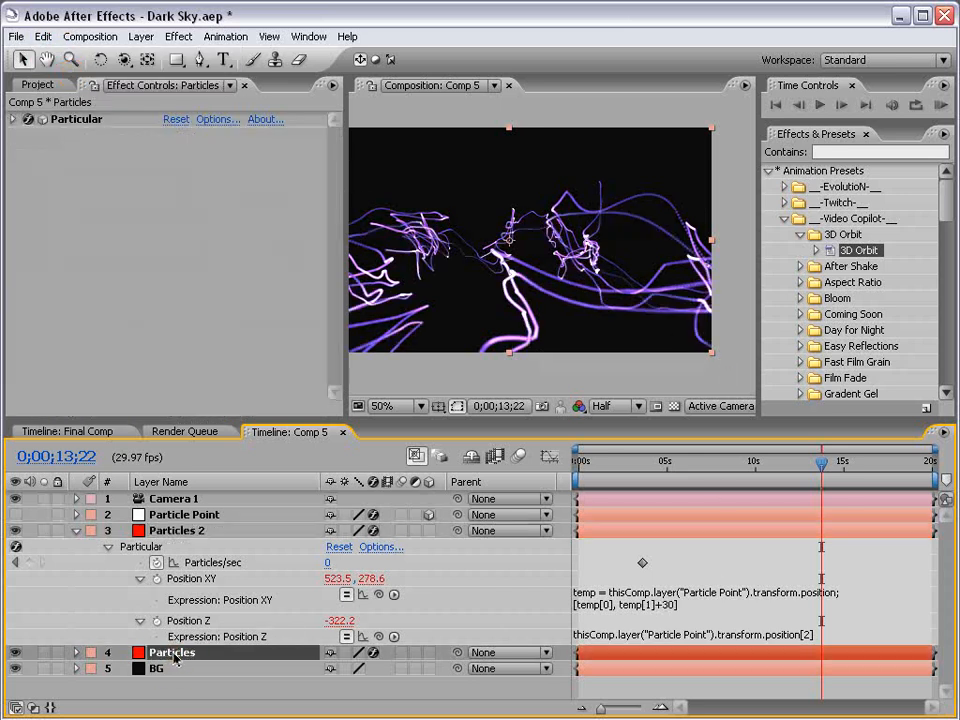
pyautogui.press('u')
pyautogui.scroll(-3, 662, 627)
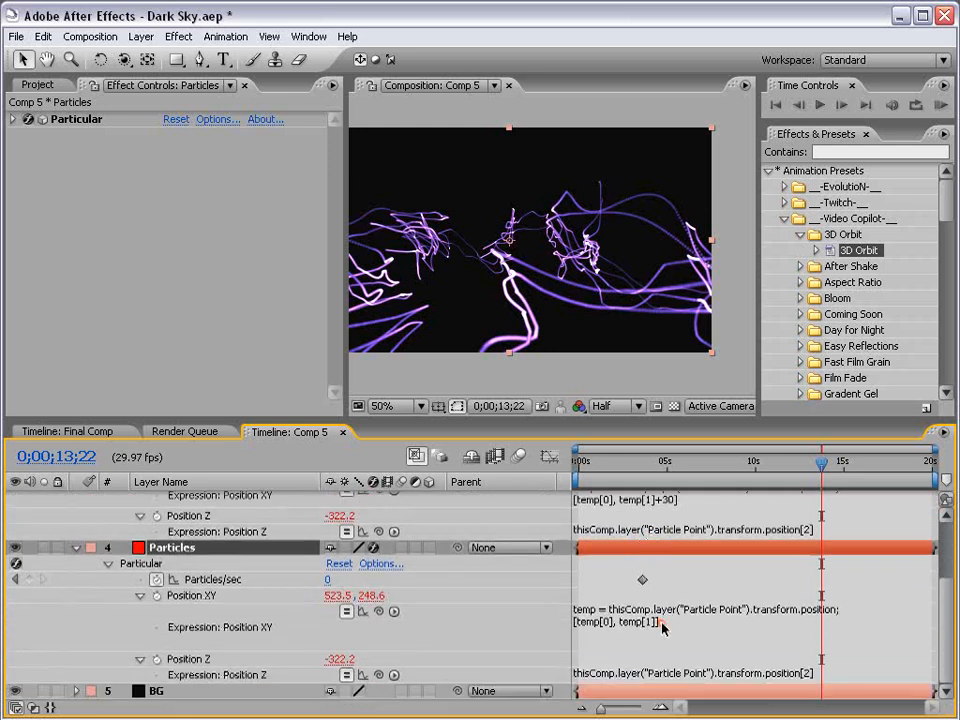
pyautogui.click(662, 627)
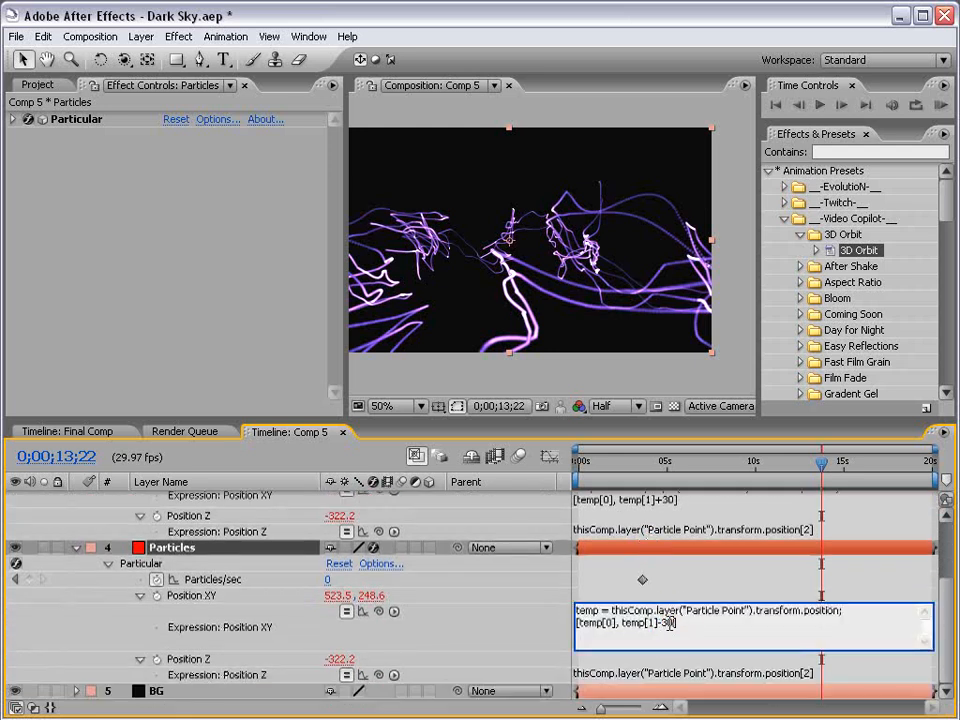
pyautogui.click(677, 590)
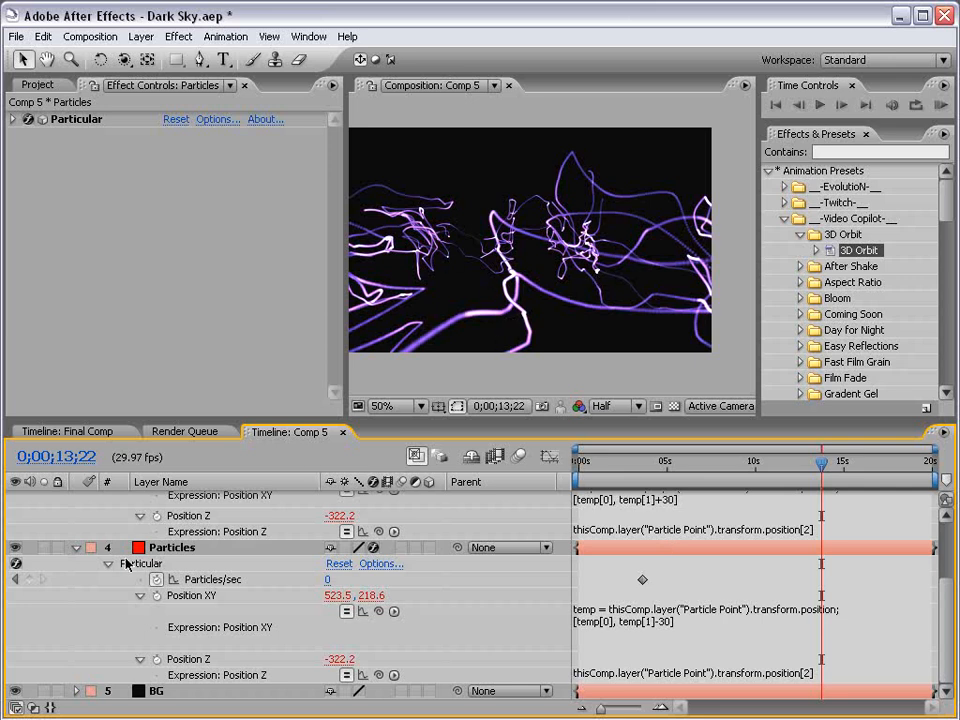
pyautogui.click(77, 549)
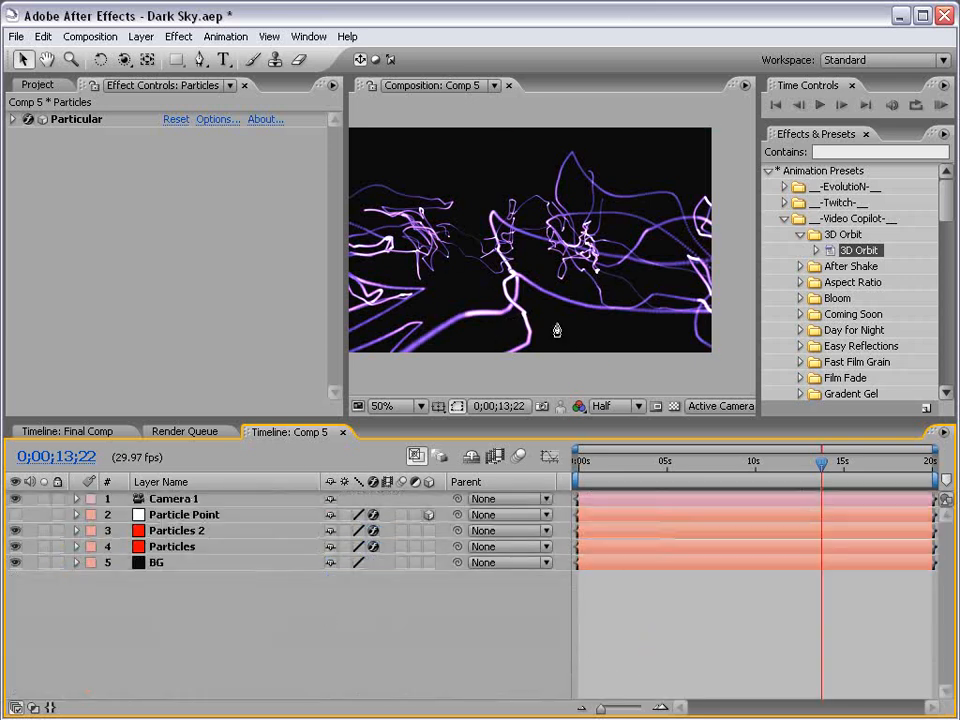
# - Switch the composition to the Top view and select Camera 1, bringing the whole camera into frame
pyautogui.click(628, 406)
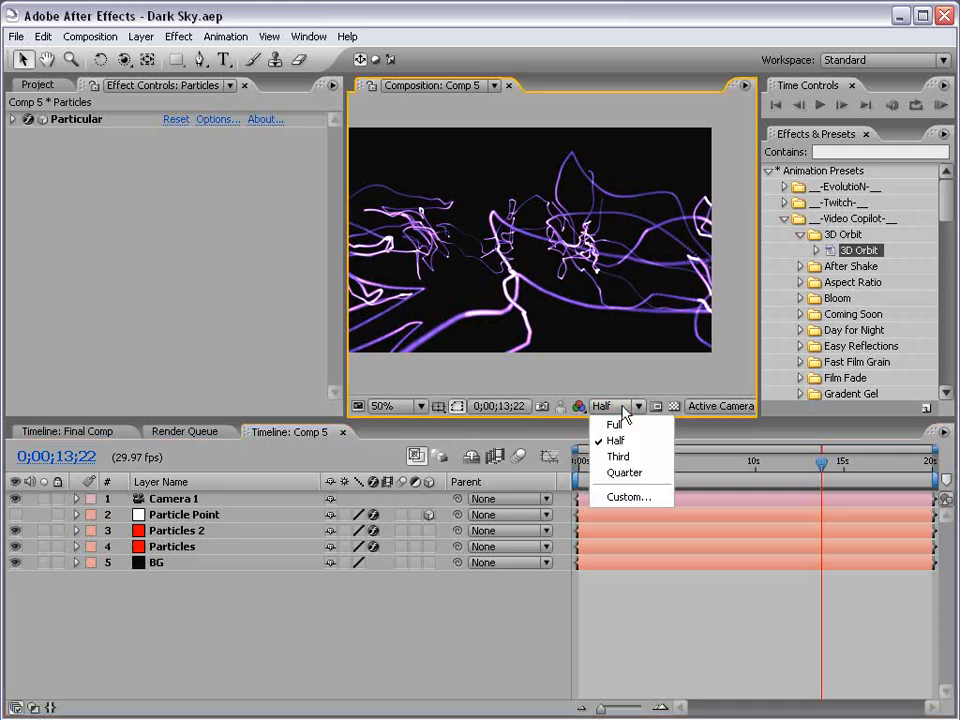
pyautogui.click(715, 406)
pyautogui.click(723, 505)
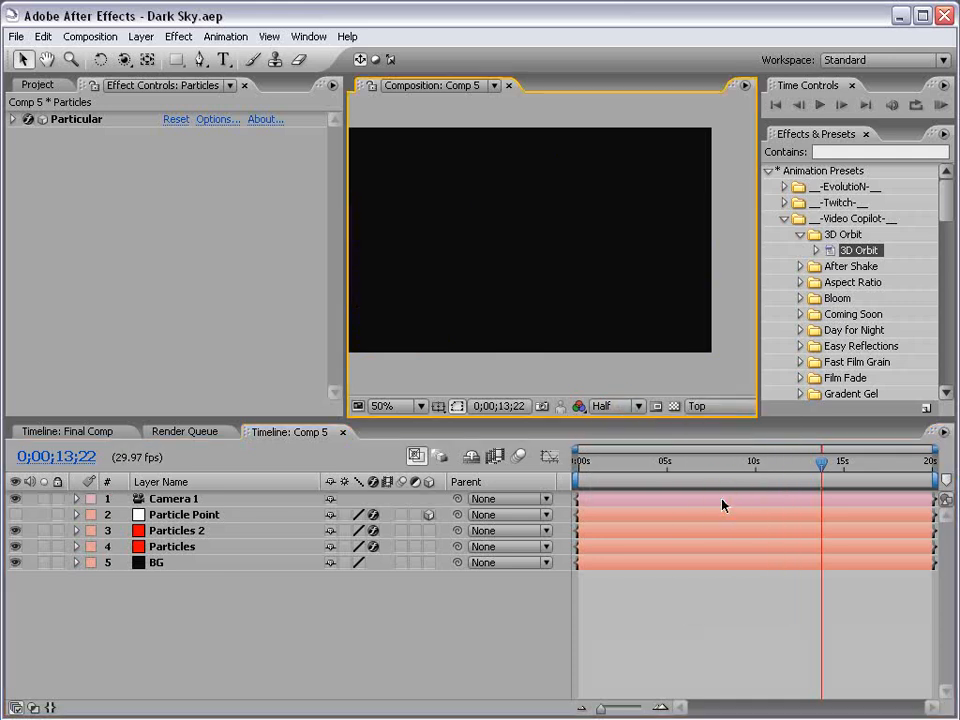
pyautogui.click(168, 500)
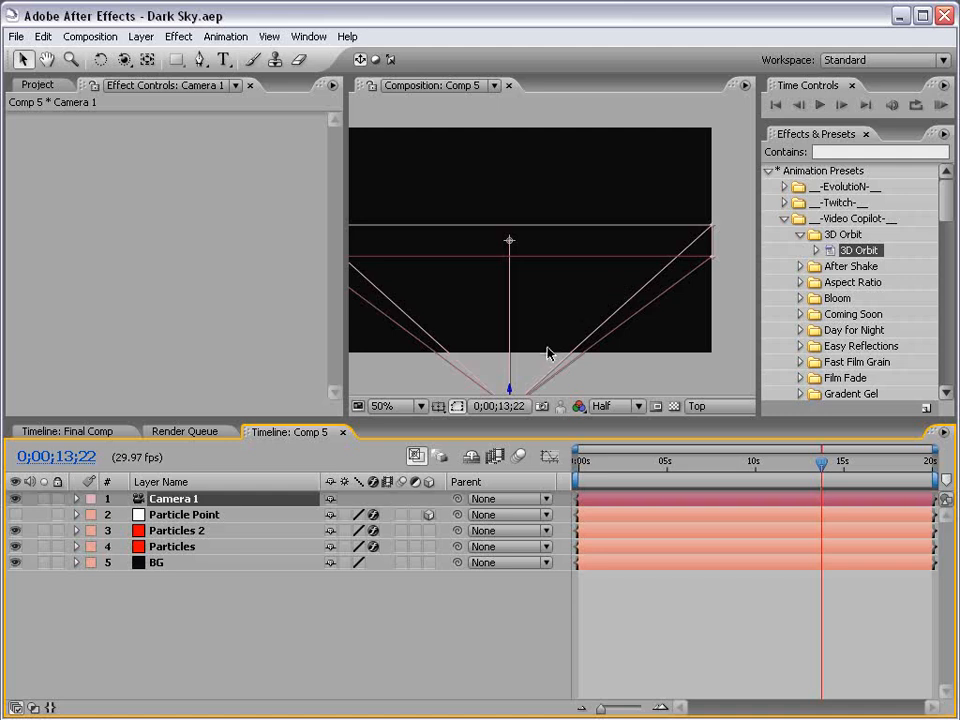
pyautogui.press('space')
pyautogui.moveTo(549, 356); pyautogui.dragTo(560, 272)
pyautogui.press('space')
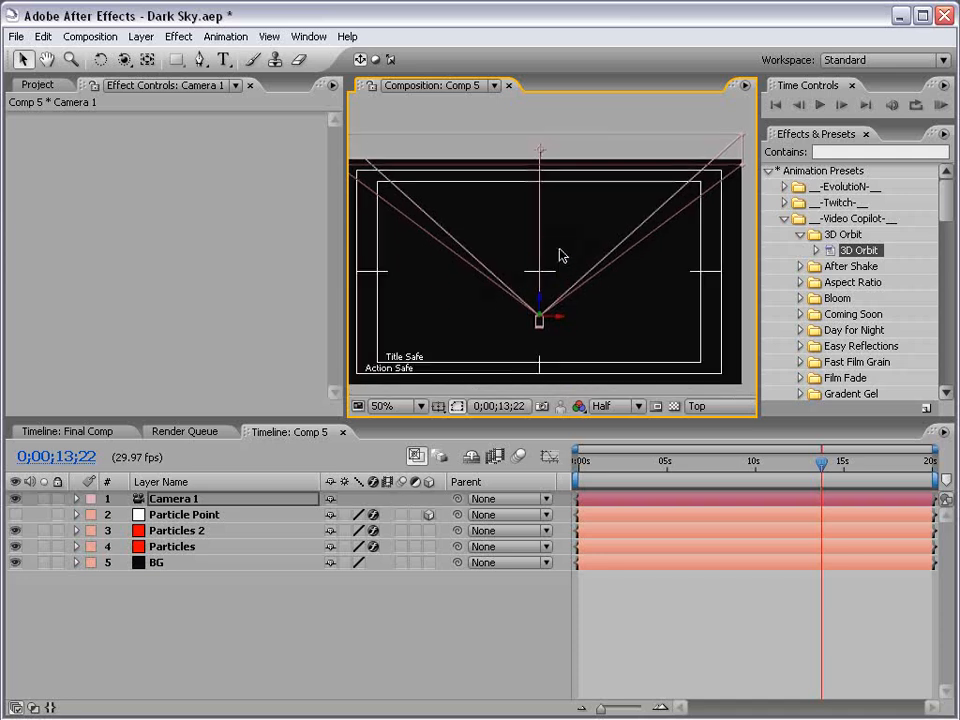
# - Temporarily show the Particle Point null to examine its orbit path around the camera from above
pyautogui.click(181, 516)
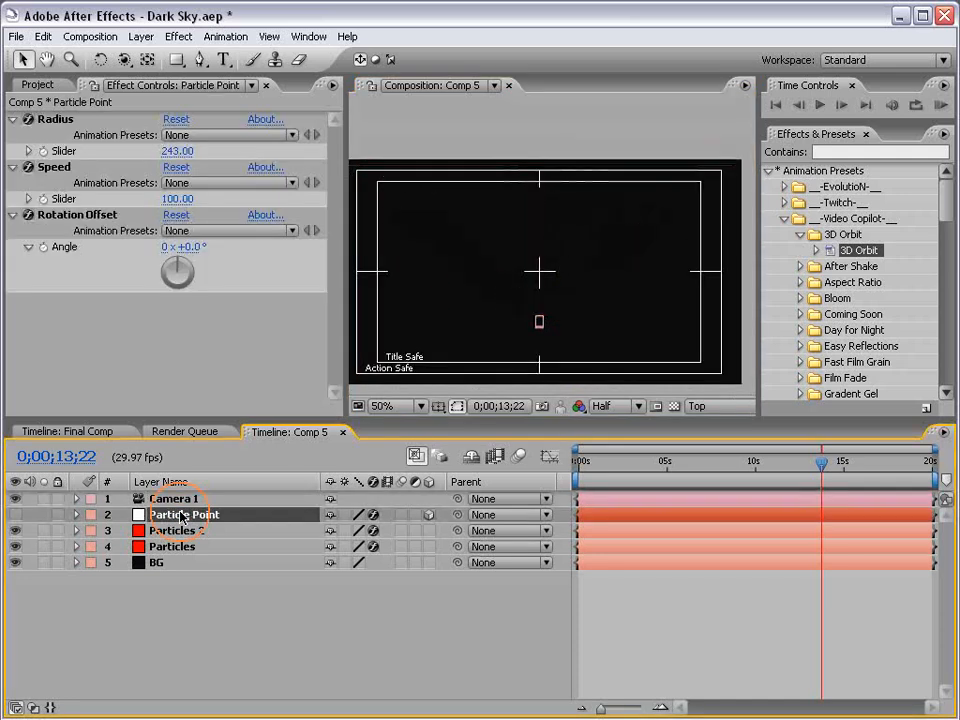
pyautogui.click(15, 514)
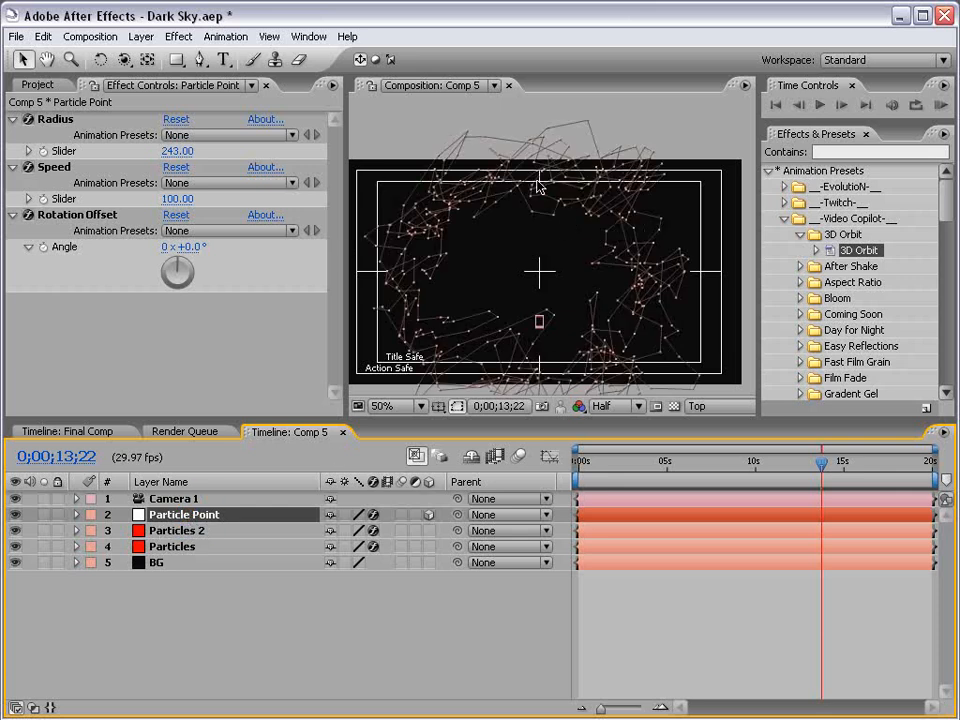
pyautogui.click(15, 514)
# - Move Camera 1's point of interest back to the composition's center in the Top view
pyautogui.click(173, 498)
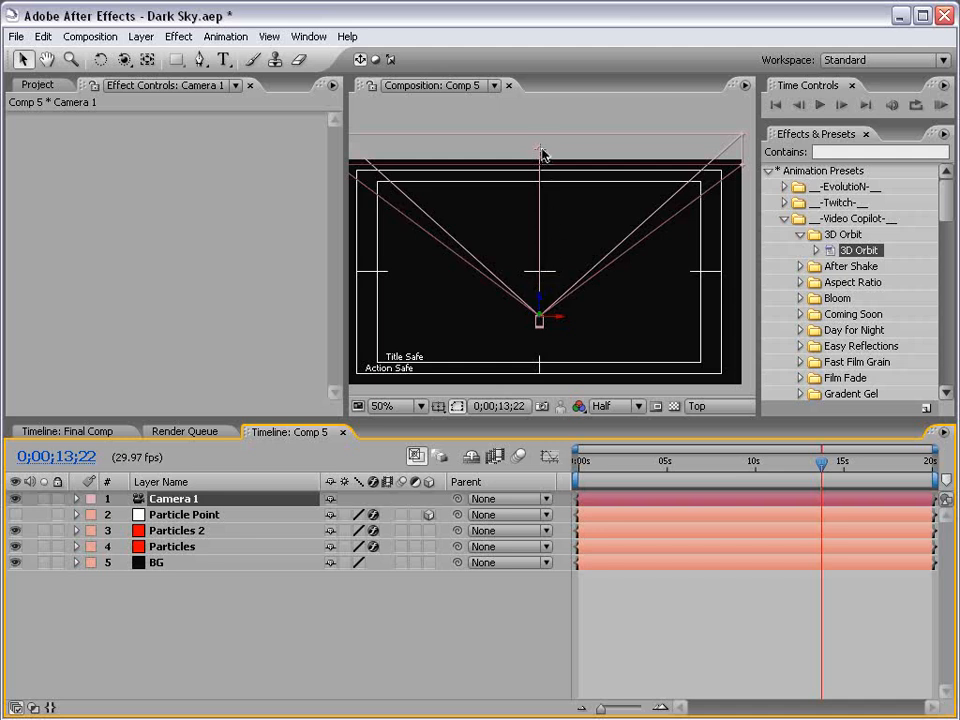
pyautogui.moveTo(539, 149); pyautogui.dragTo(539, 270)
pyautogui.scroll(2, 556, 294)
pyautogui.moveTo(533, 358); pyautogui.dragTo(535, 355)
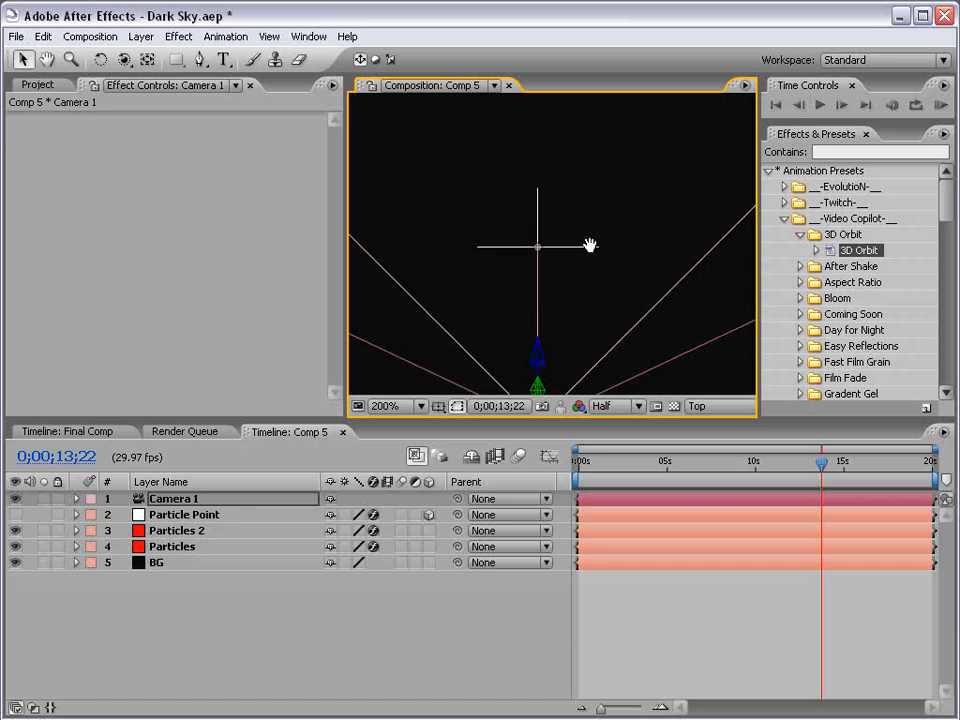
pyautogui.scroll(-2, 590, 245)
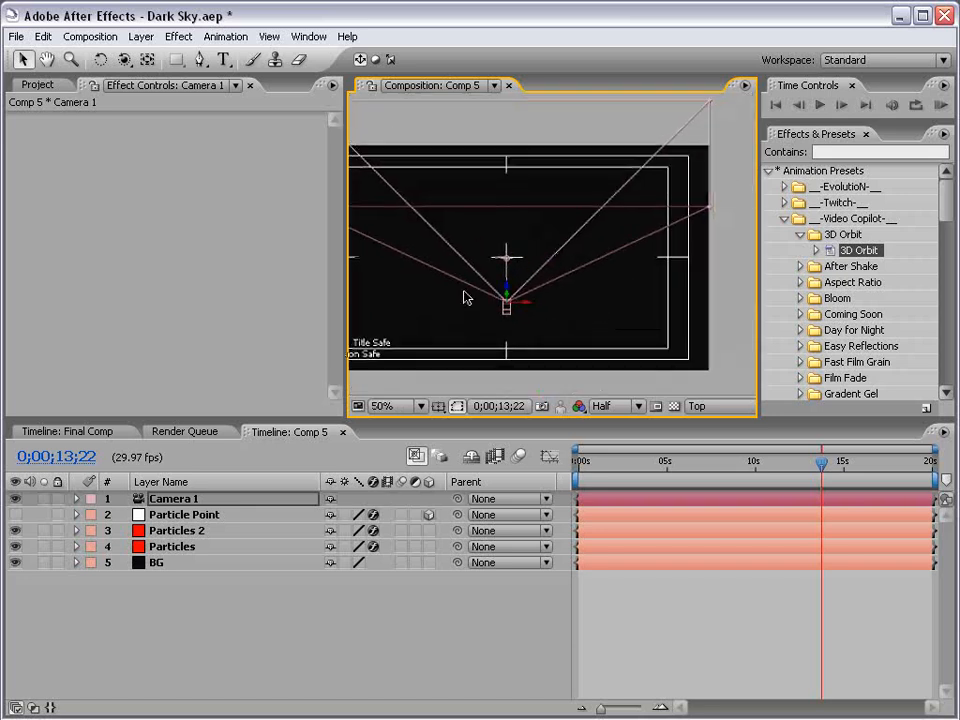
# - Return to the Active Camera view in a widened composition panel and hide the title/action-safe guides
pyautogui.click(697, 406)
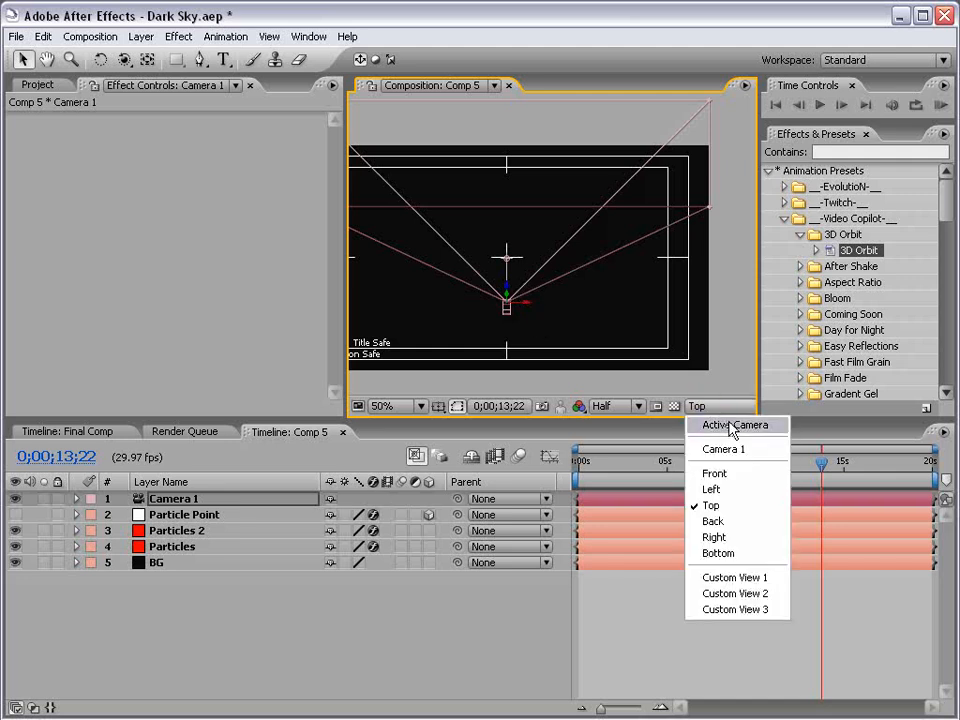
pyautogui.click(733, 426)
pyautogui.moveTo(346, 327); pyautogui.dragTo(131, 326)
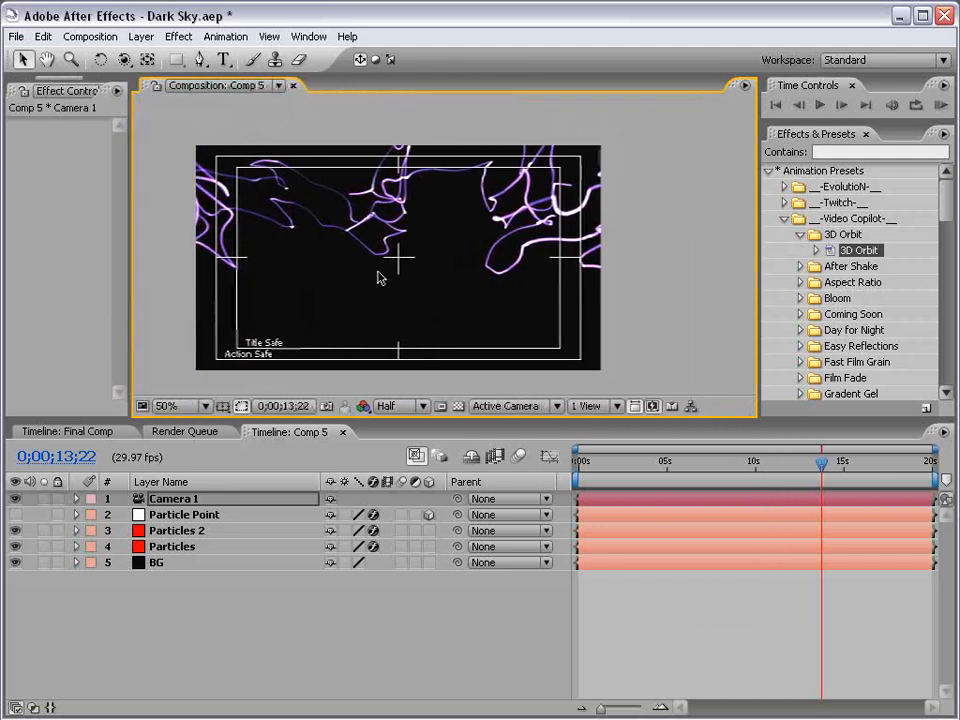
pyautogui.press("'")
pyautogui.moveTo(419, 256); pyautogui.dragTo(515, 229)
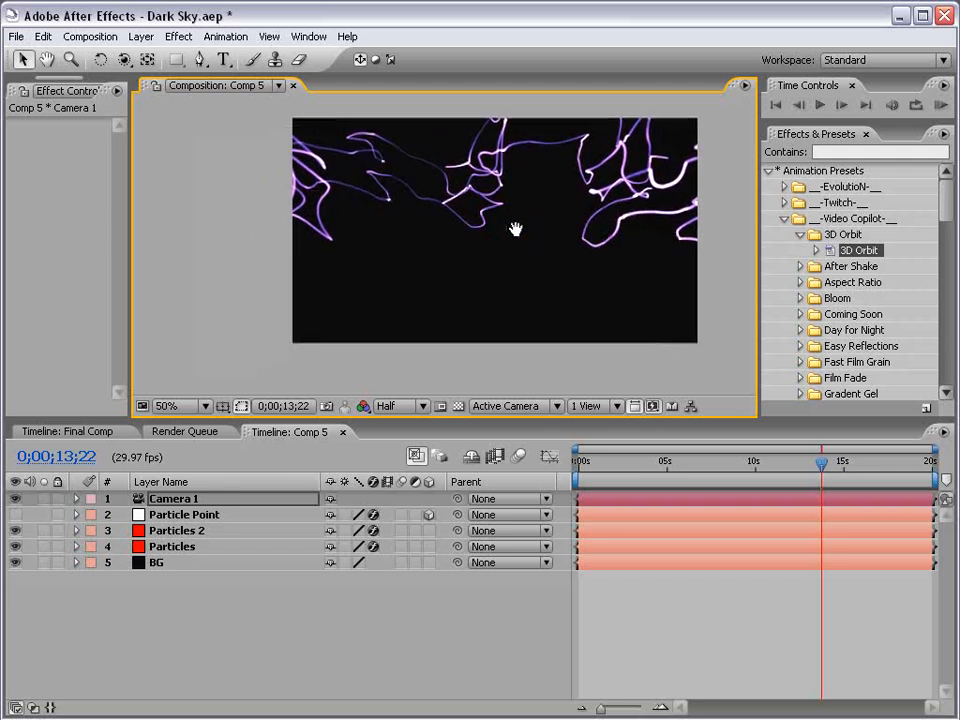
# - Show the title/action-safe guides and hide them again
pyautogui.click(222, 406)
pyautogui.click(245, 425)
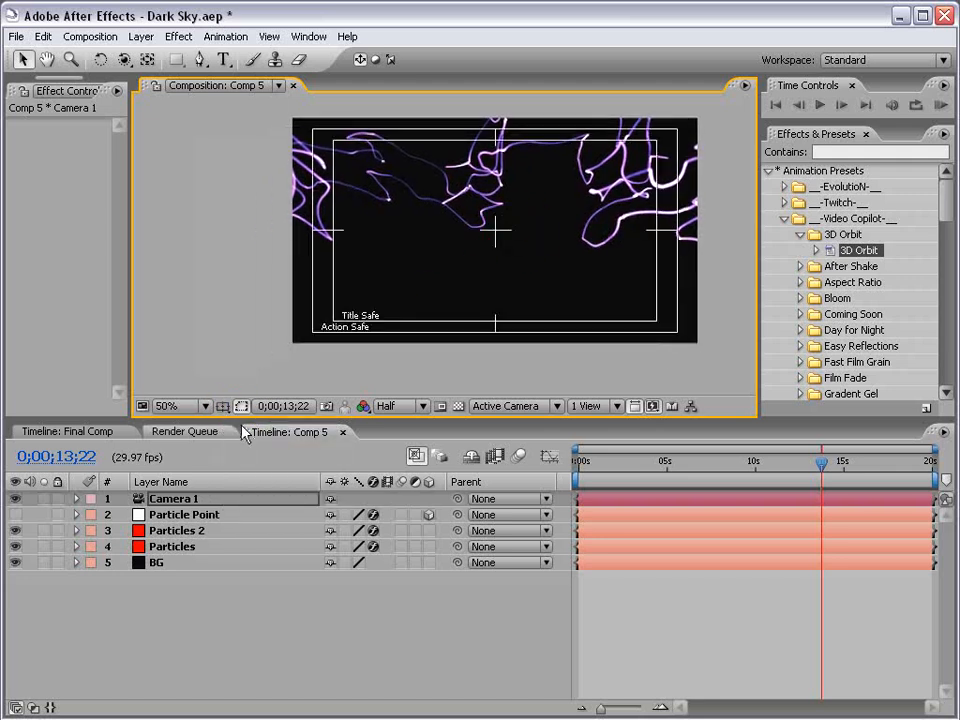
pyautogui.click(223, 407)
pyautogui.click(229, 424)
pyautogui.moveTo(553, 204); pyautogui.dragTo(549, 224)
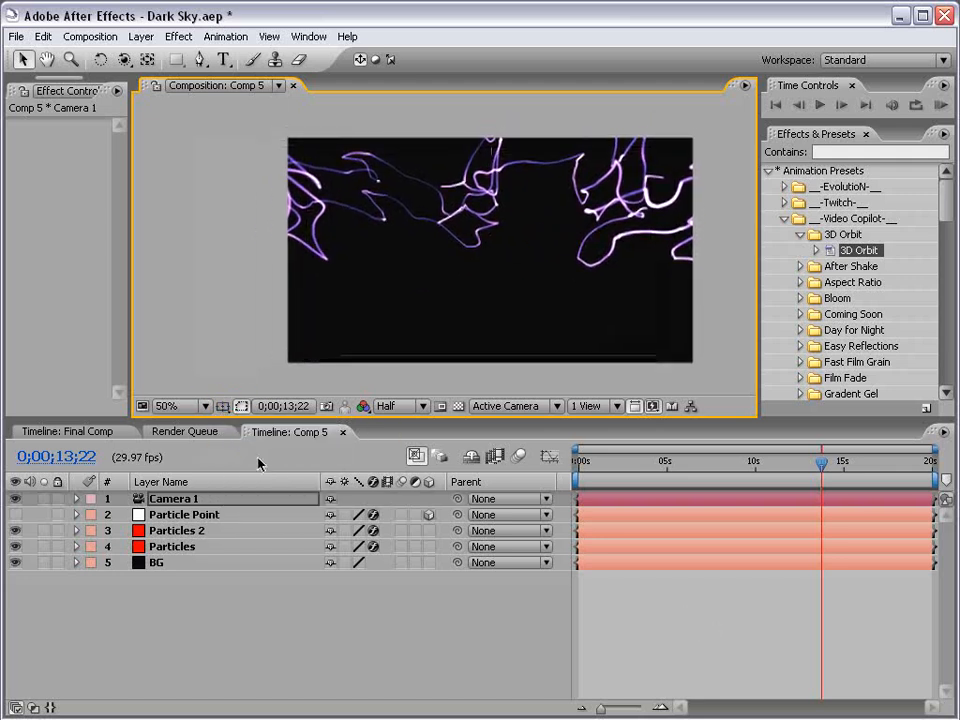
# - Orbit Camera 1 with the Orbit Camera tool to bring the purple streaks toward the middle of the frame
pyautogui.click(180, 499)
pyautogui.click(123, 59)
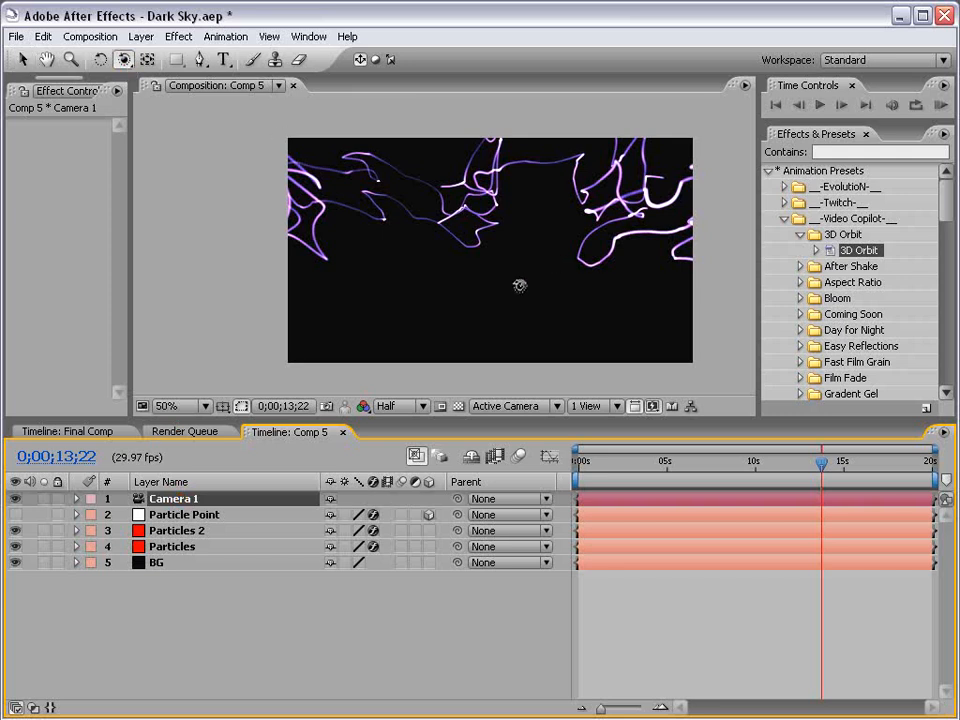
pyautogui.moveTo(535, 259); pyautogui.dragTo(614, 268)
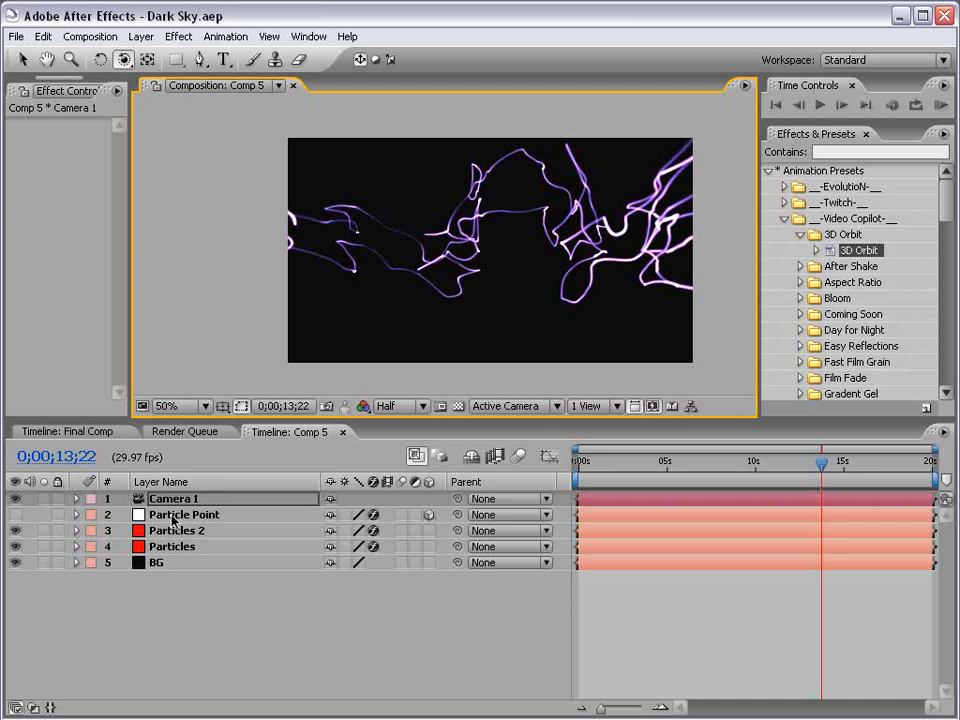
# - Reveal Camera 1's options, reduce its Zoom to 109 pixels and orbit the camera to reframe the streaks
pyautogui.press('a')
pyautogui.press('a')
pyautogui.press('a')
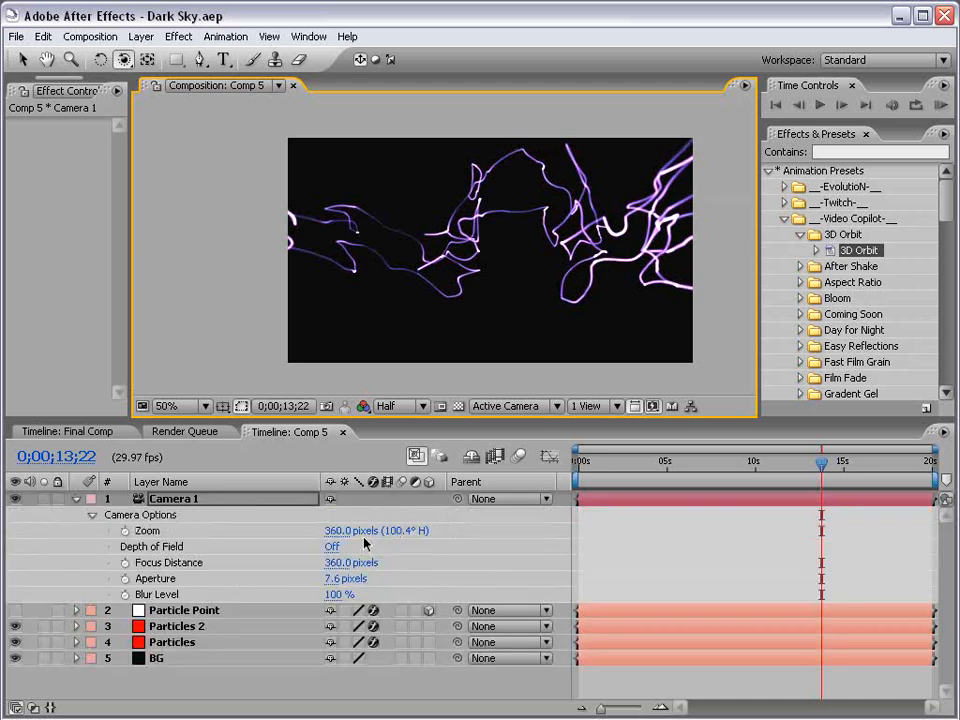
pyautogui.moveTo(335, 531); pyautogui.dragTo(253, 534)
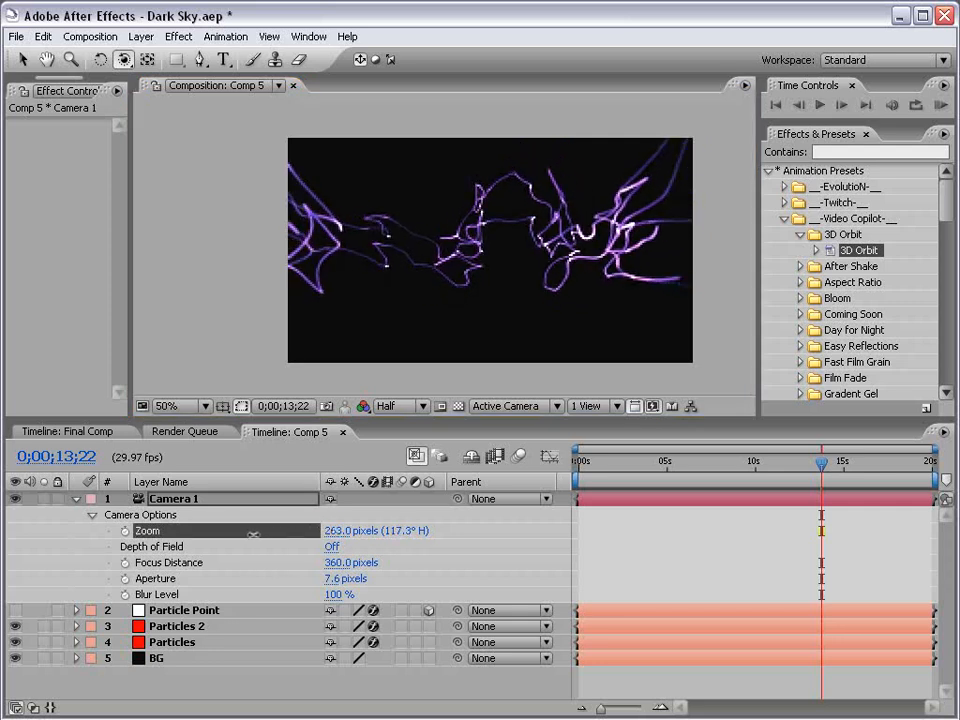
pyautogui.click(338, 531)
pyautogui.press('Return')
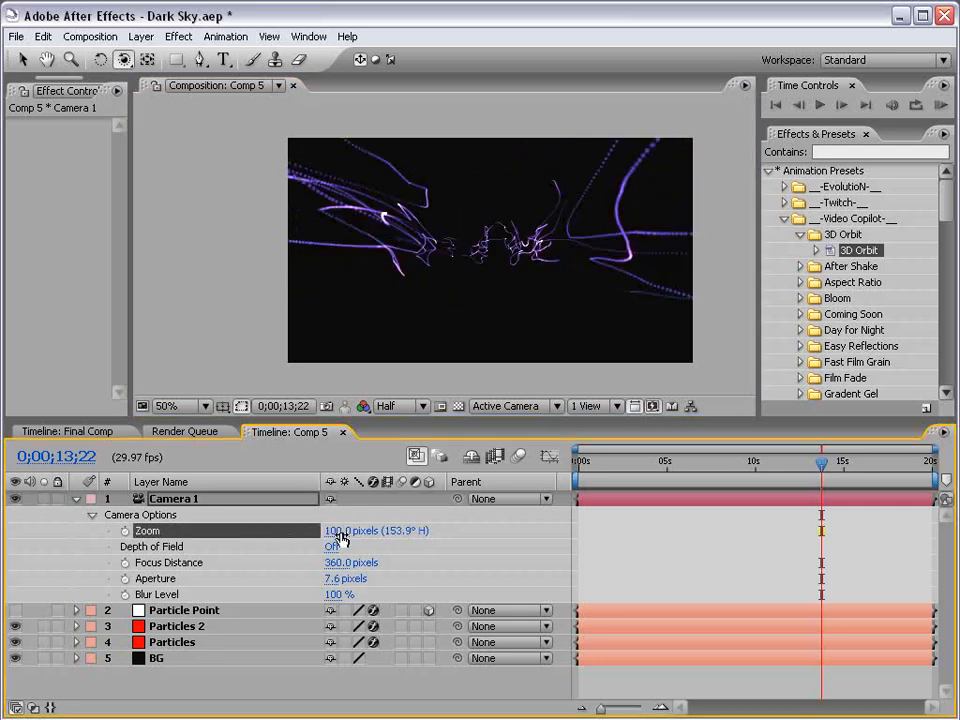
pyautogui.moveTo(330, 531); pyautogui.dragTo(339, 530)
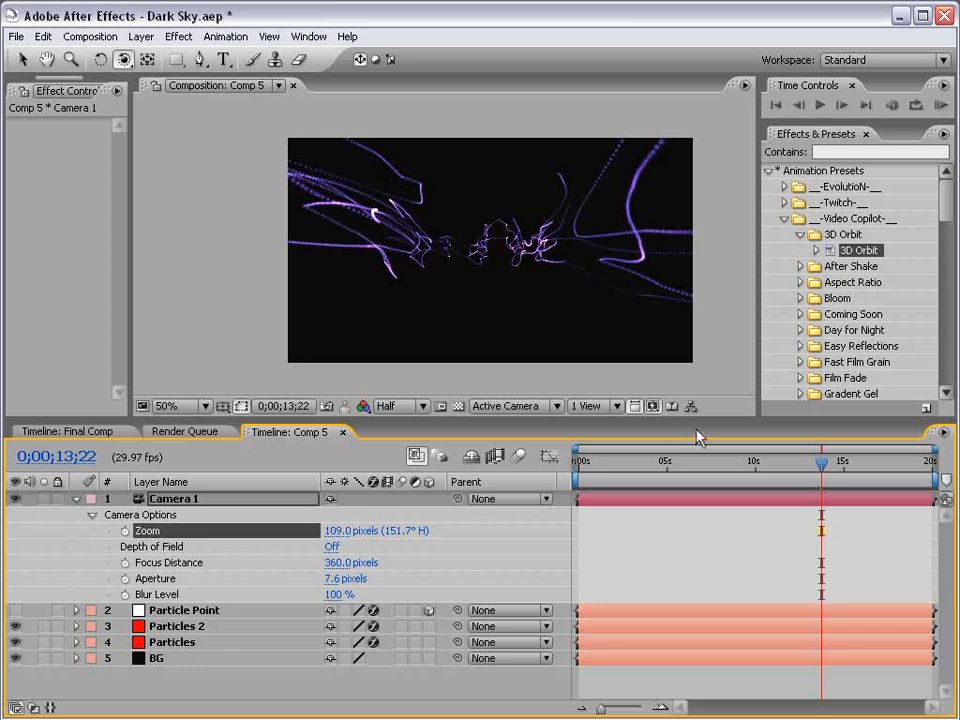
pyautogui.moveTo(620, 272)
pyautogui.mouseDown()
pyautogui.moveTo(550, 271)
pyautogui.moveTo(469, 253)
pyautogui.mouseUp()
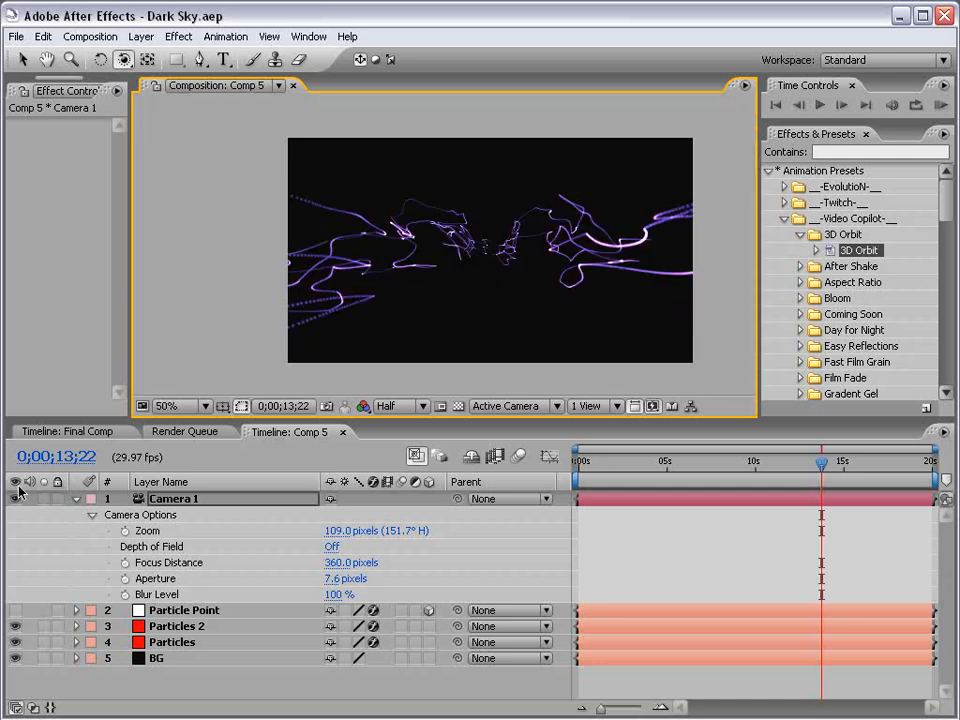
# - Change the particle color of the Particles 2 layer's Particular effect to pink
pyautogui.click(76, 498)
pyautogui.click(140, 588)
pyautogui.click(176, 532)
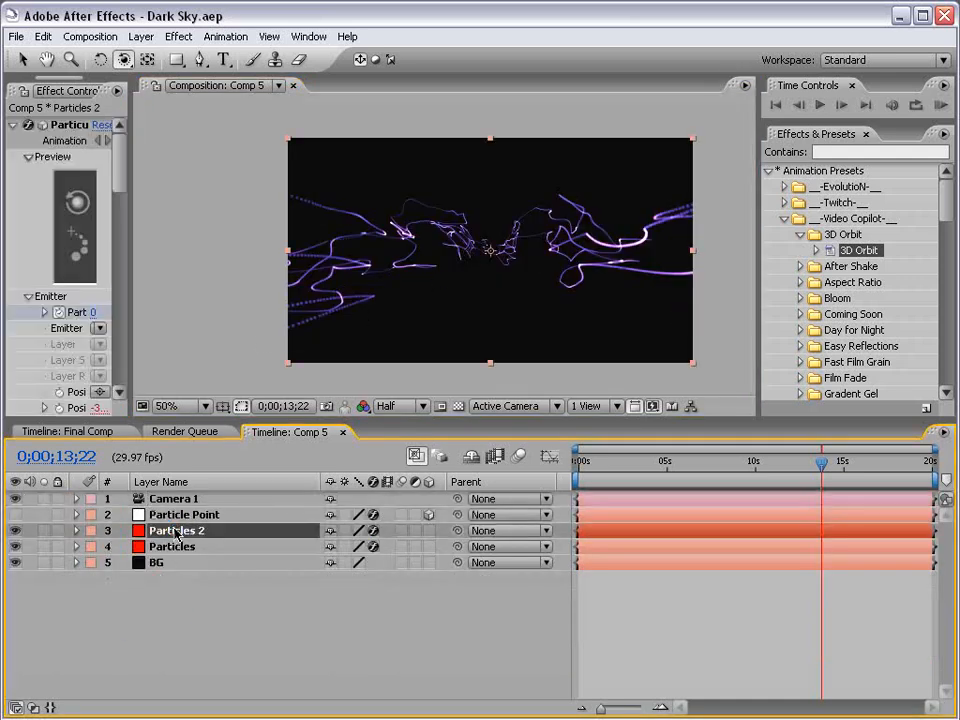
pyautogui.moveTo(131, 256); pyautogui.dragTo(345, 268)
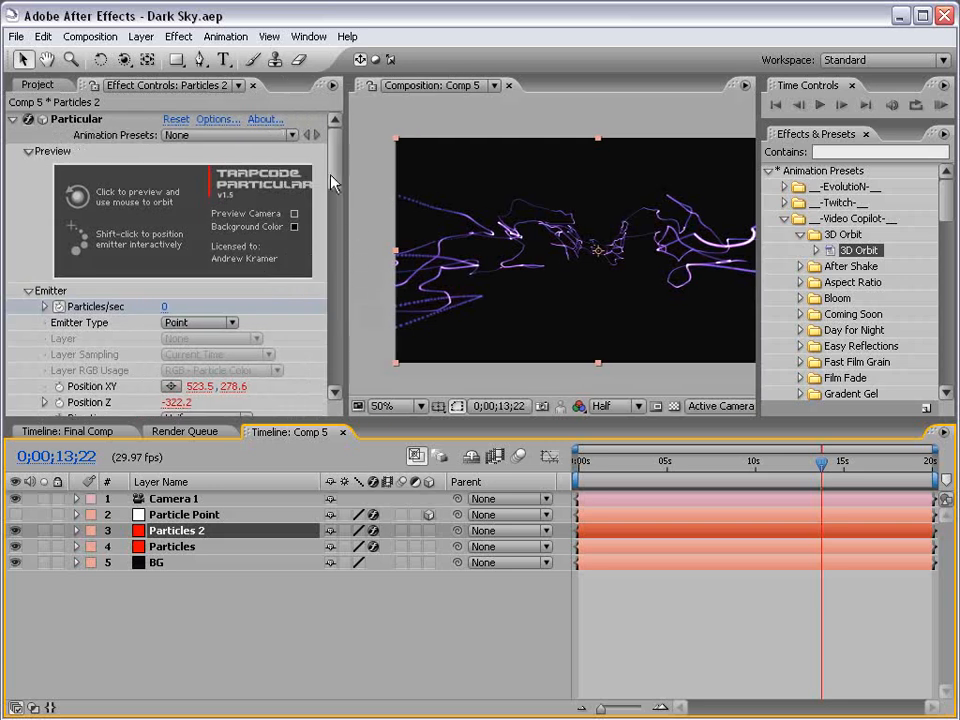
pyautogui.moveTo(335, 182); pyautogui.dragTo(340, 290)
pyautogui.click(173, 266)
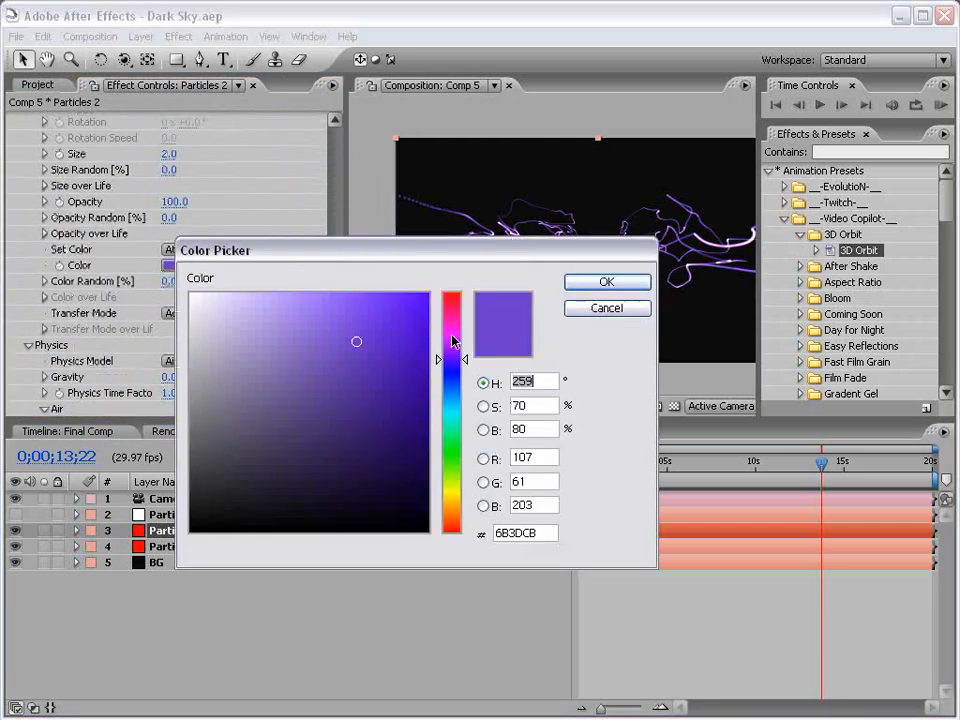
pyautogui.moveTo(456, 358); pyautogui.dragTo(456, 332)
pyautogui.click(582, 287)
# - Inspect the two-tone streaks in a maximized composition view and recentre the frame in a widened composition panel
pyautogui.press('`')
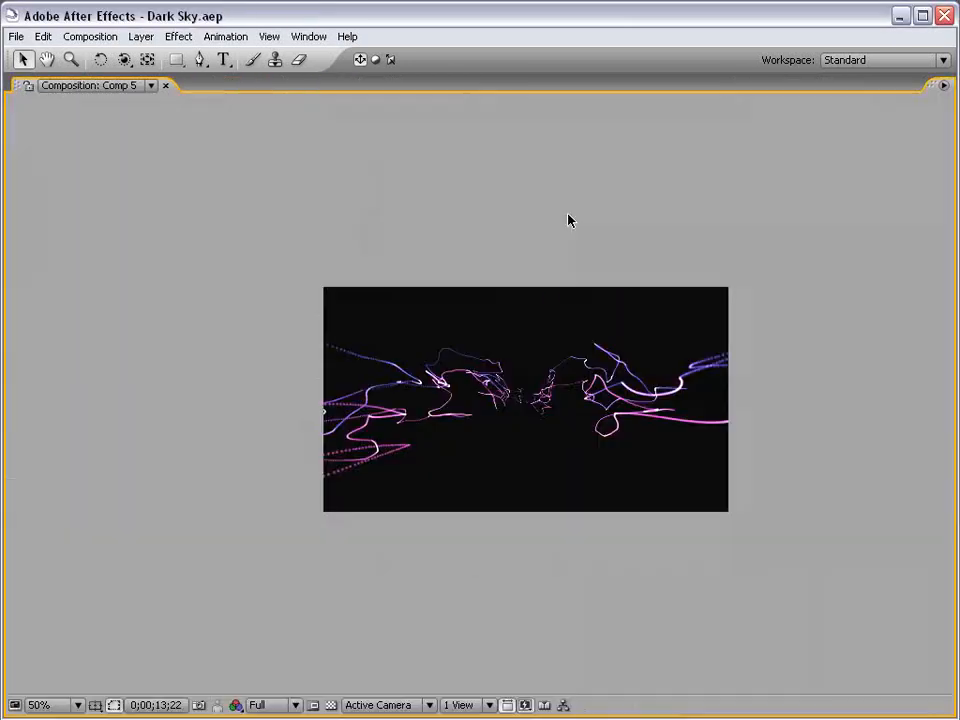
pyautogui.press('`')
pyautogui.moveTo(644, 280); pyautogui.dragTo(614, 280)
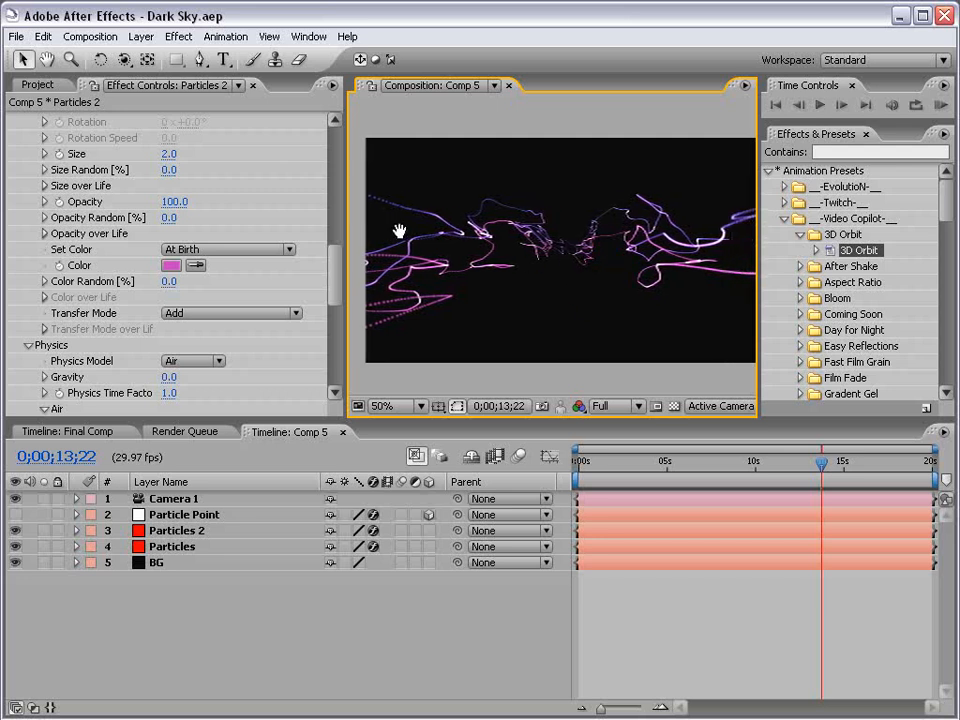
pyautogui.moveTo(343, 226); pyautogui.dragTo(250, 227)
pyautogui.moveTo(637, 251); pyautogui.dragTo(598, 258)
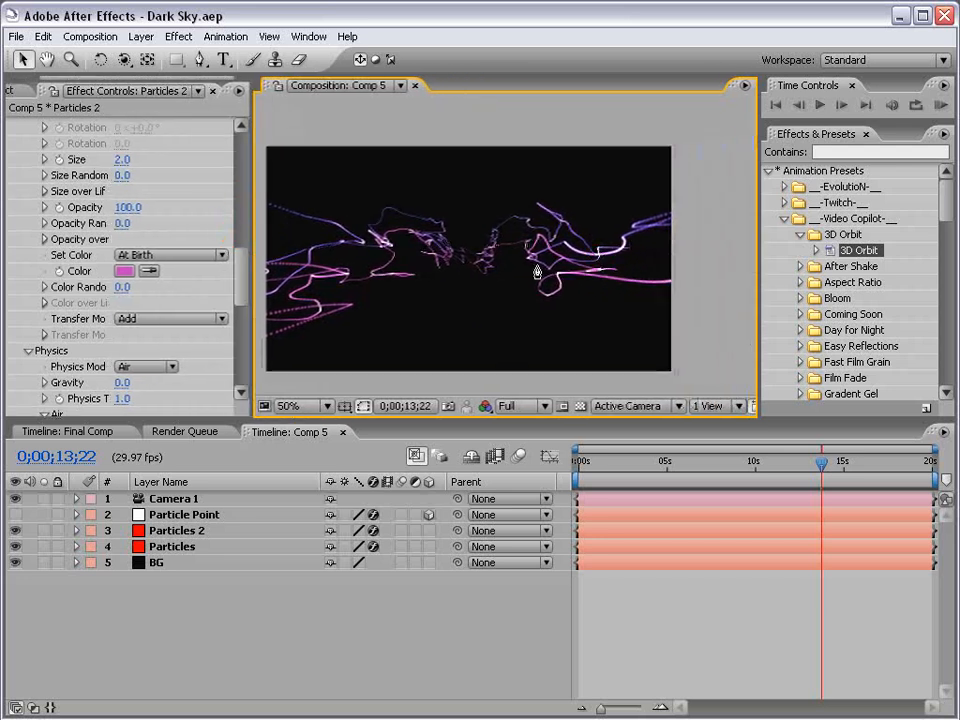
pyautogui.moveTo(470, 284); pyautogui.dragTo(497, 275)
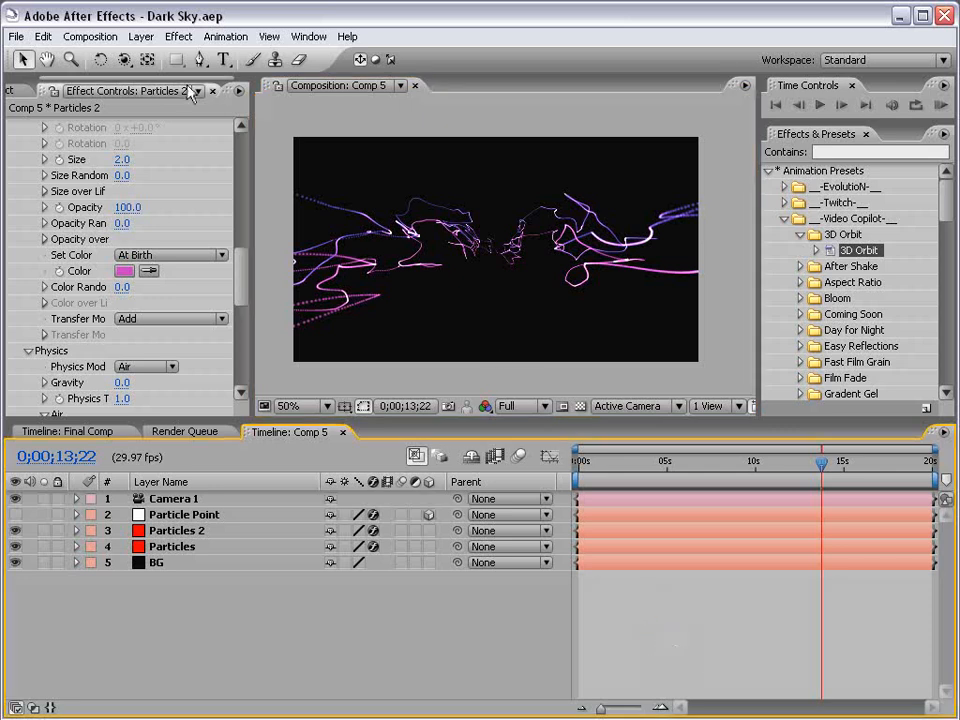
# - Create a lime green solid layer at the composition size of 864 × 480 pixels
pyautogui.click(140, 38)
pyautogui.moveTo(150, 59)
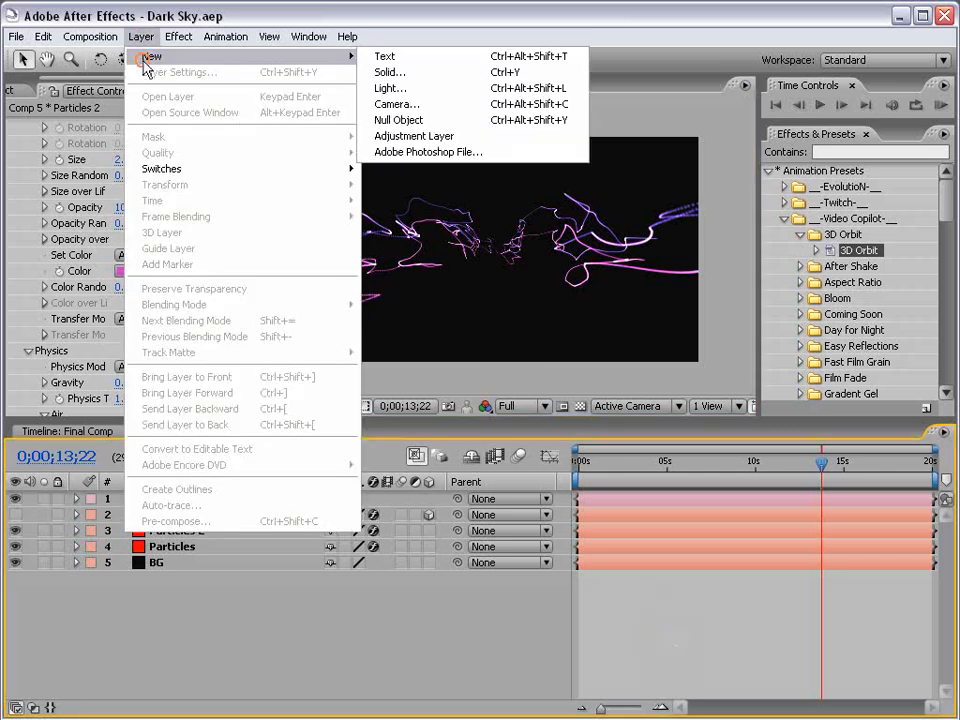
pyautogui.click(384, 79)
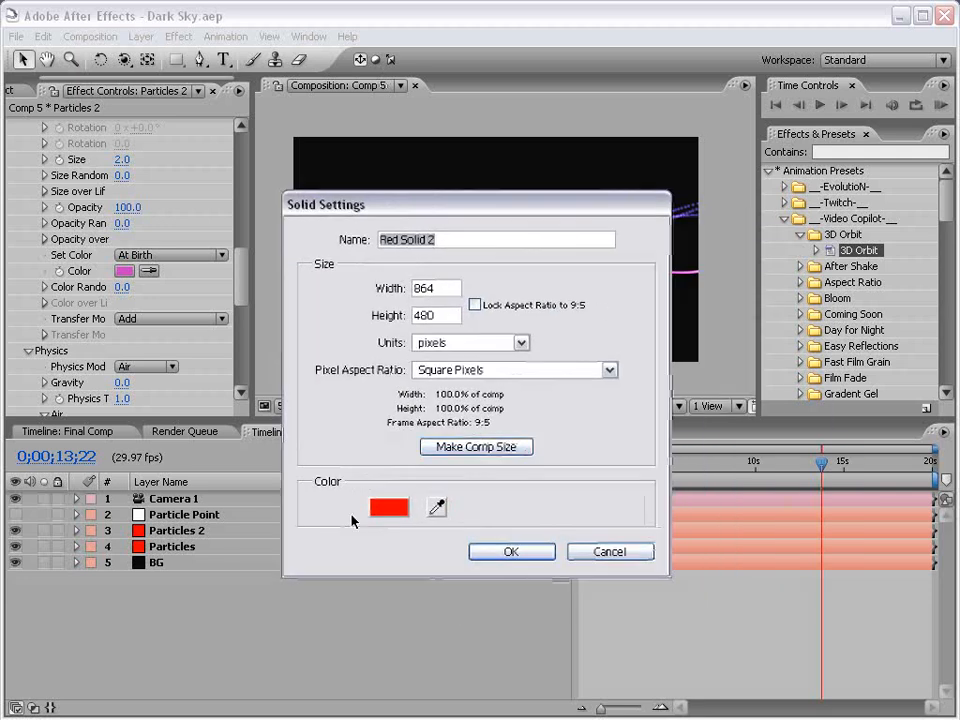
pyautogui.click(385, 507)
pyautogui.moveTo(450, 535); pyautogui.dragTo(460, 466)
pyautogui.click(600, 281)
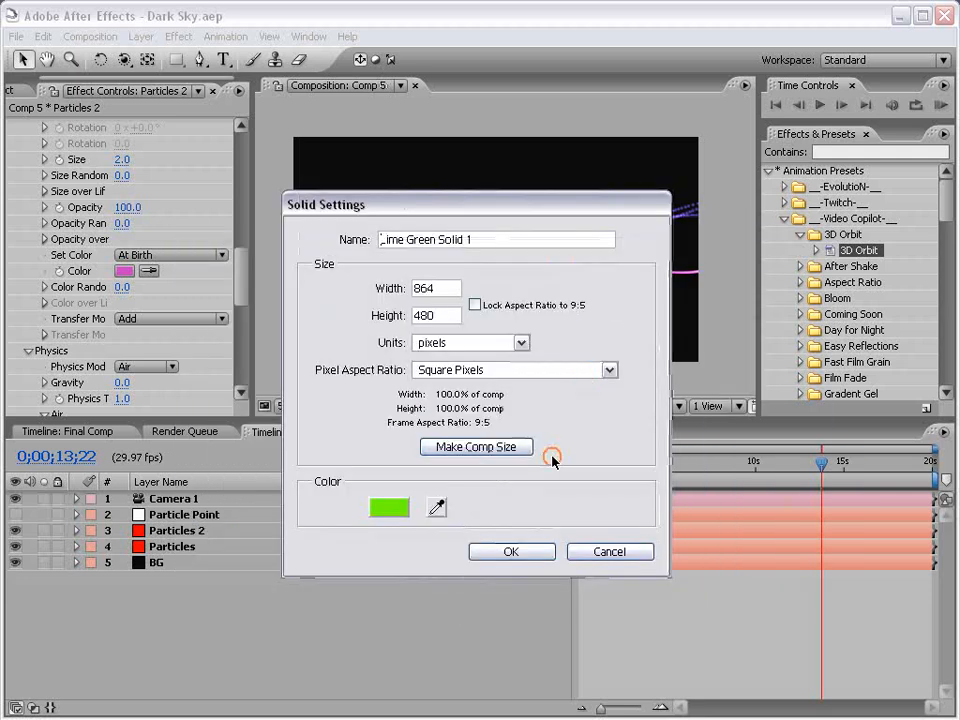
pyautogui.click(499, 552)
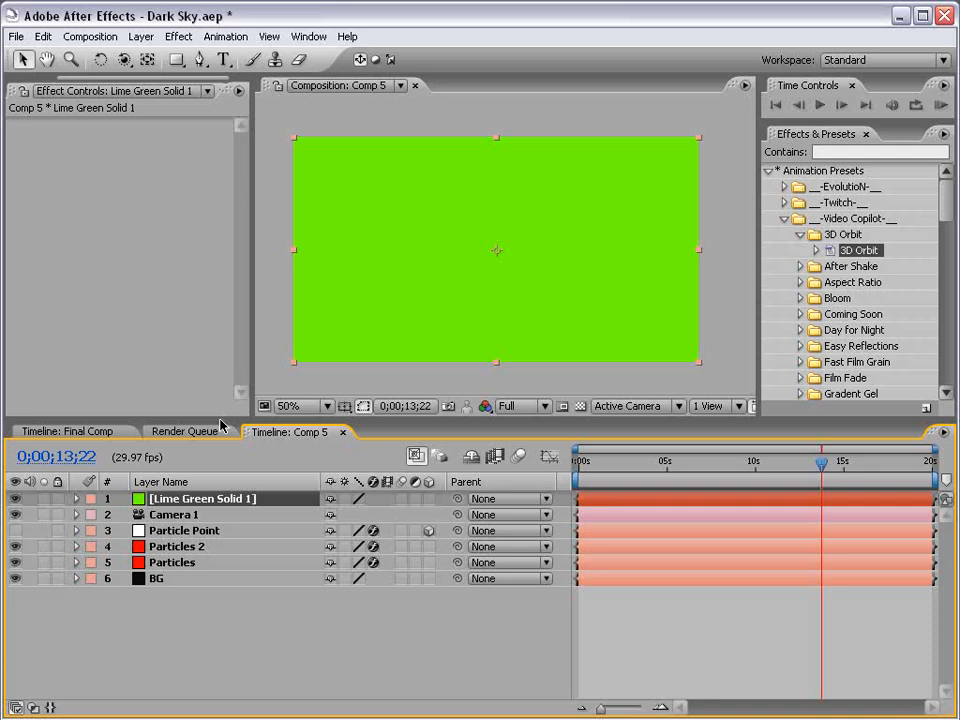
# - Apply Trapcode Particular to the lime green solid and load its t_StarfieldStatic1 preset
pyautogui.click(178, 36)
pyautogui.moveTo(236, 664)
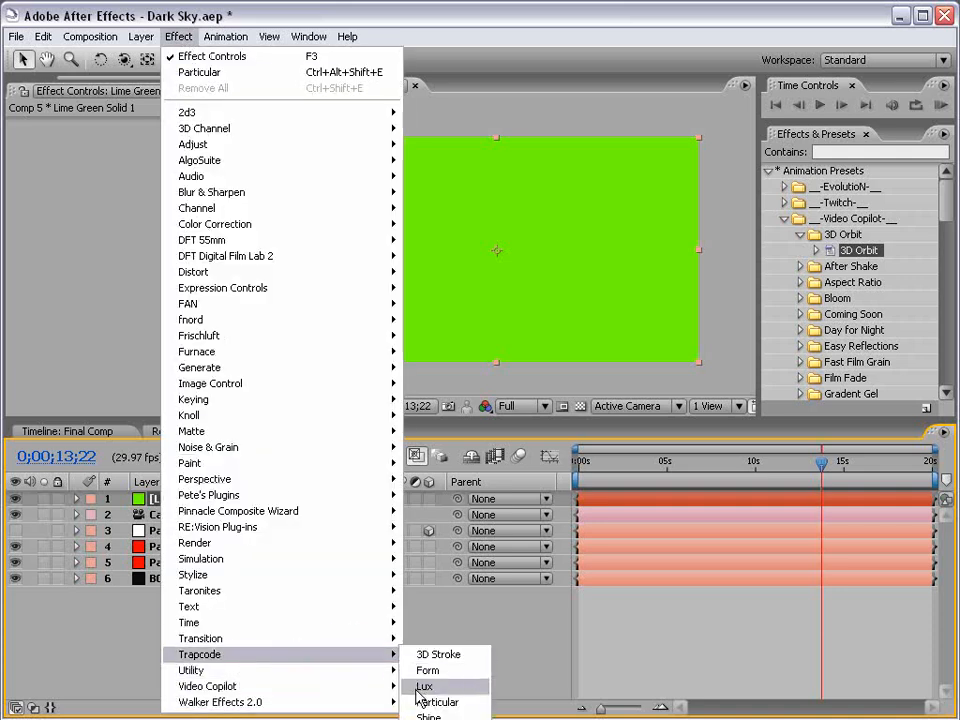
pyautogui.click(421, 704)
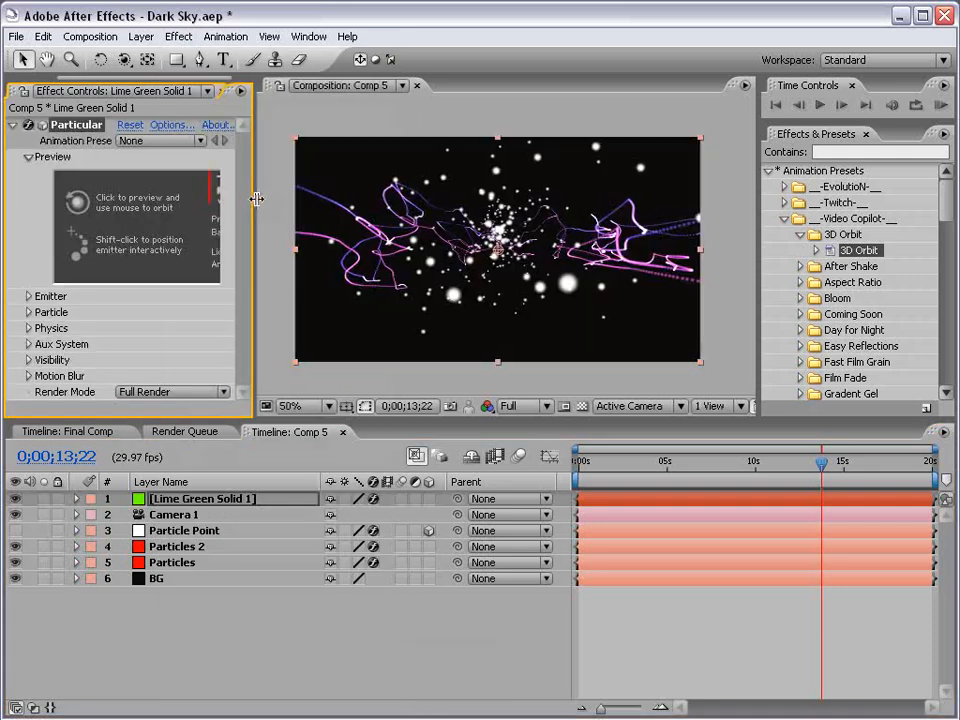
pyautogui.moveTo(256, 200); pyautogui.dragTo(303, 203)
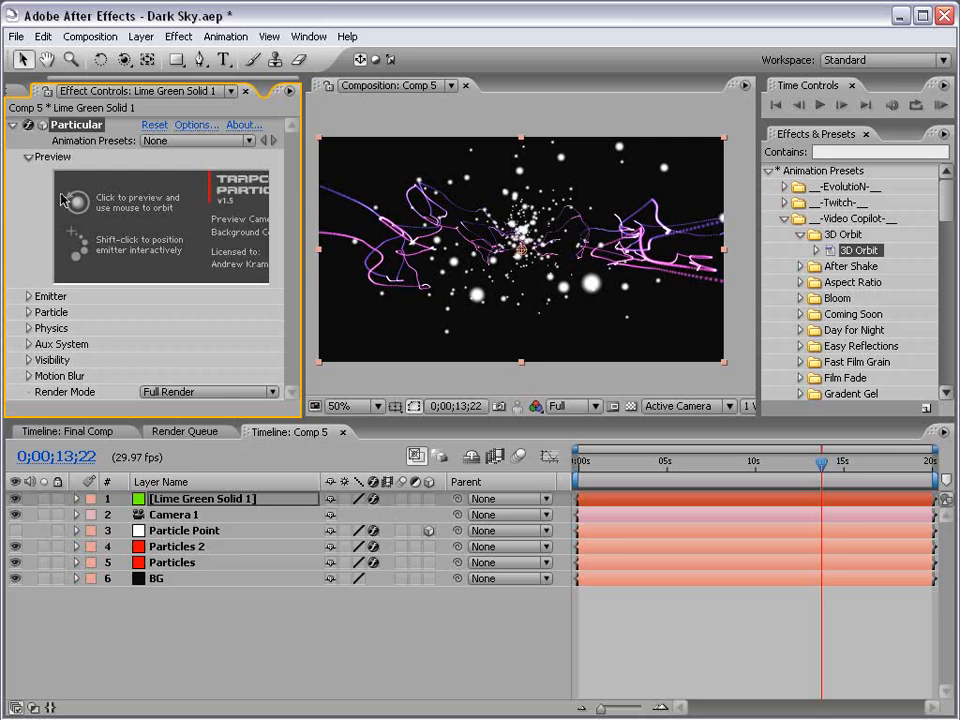
pyautogui.click(169, 145)
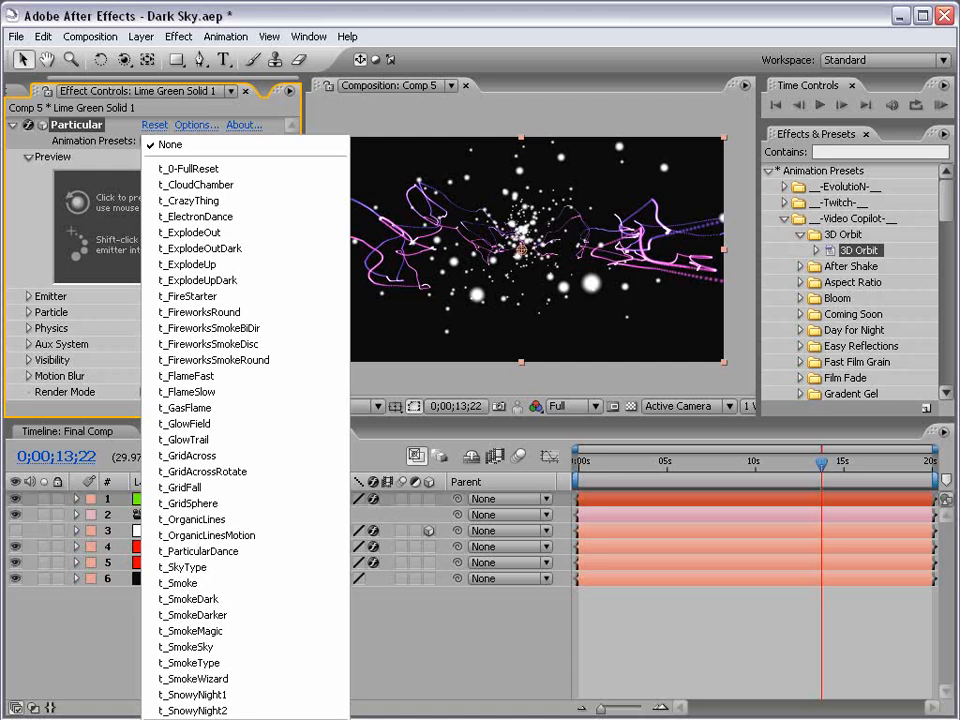
pyautogui.click(232, 718)
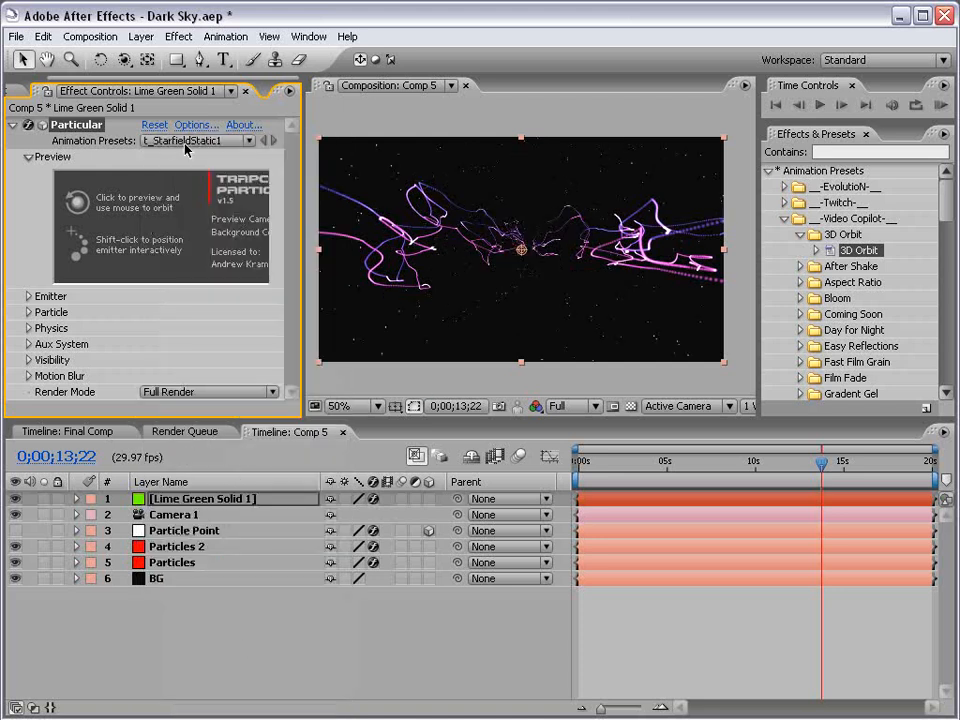
# - Move the current time to 0;00;06;28 and orbit the camera to reframe the streaks against the starfield
pyautogui.press('`')
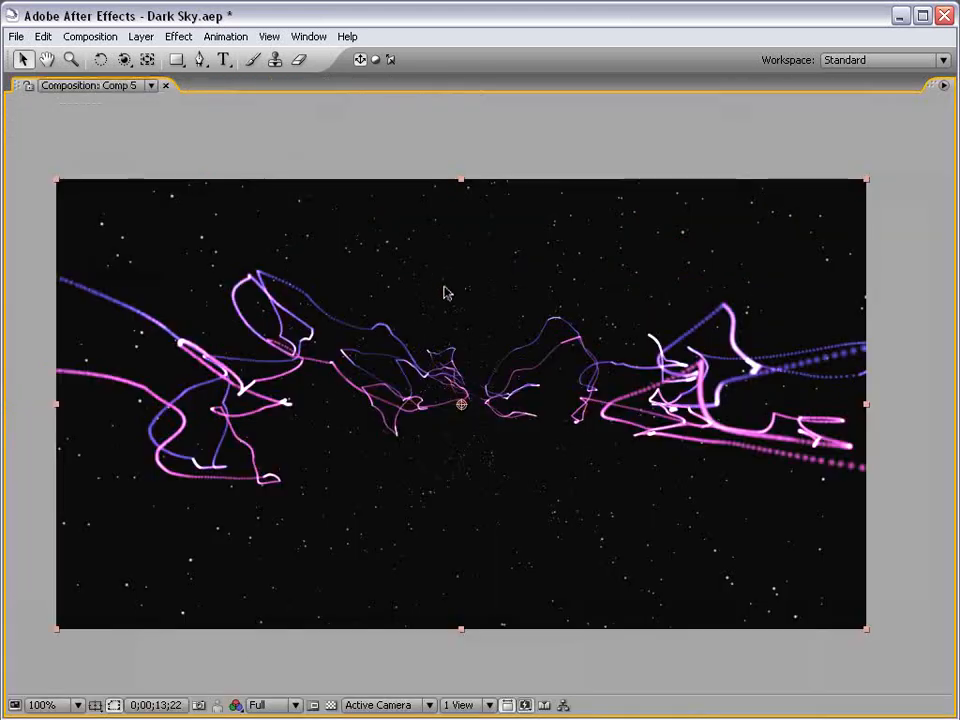
pyautogui.press('`')
pyautogui.click(734, 466)
pyautogui.moveTo(734, 470); pyautogui.dragTo(702, 470)
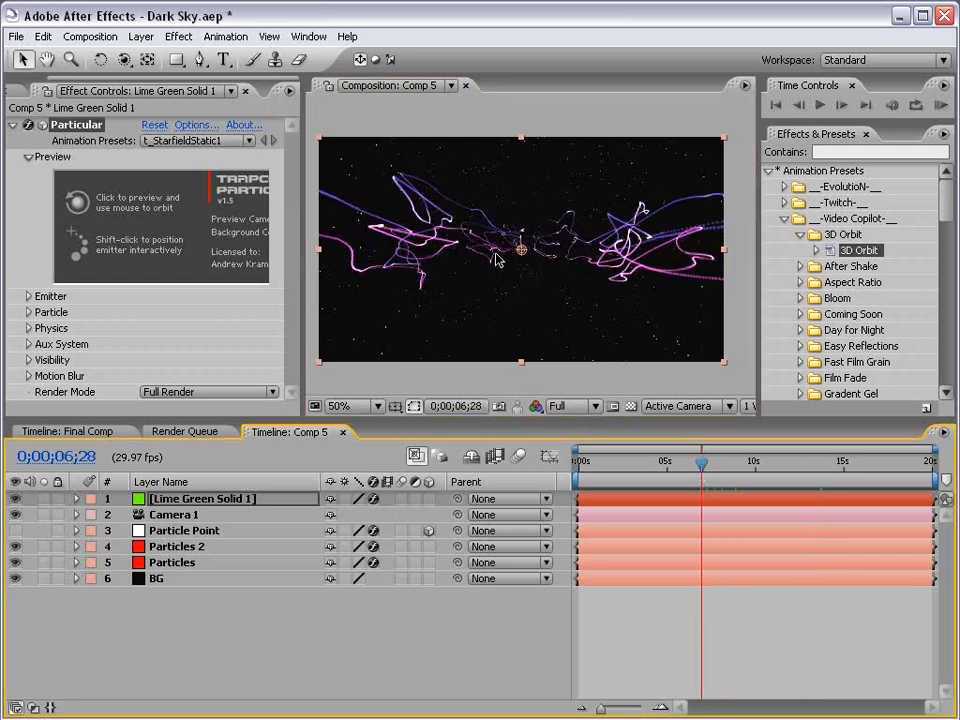
pyautogui.press('c')
pyautogui.moveTo(521, 255); pyautogui.dragTo(518, 193)
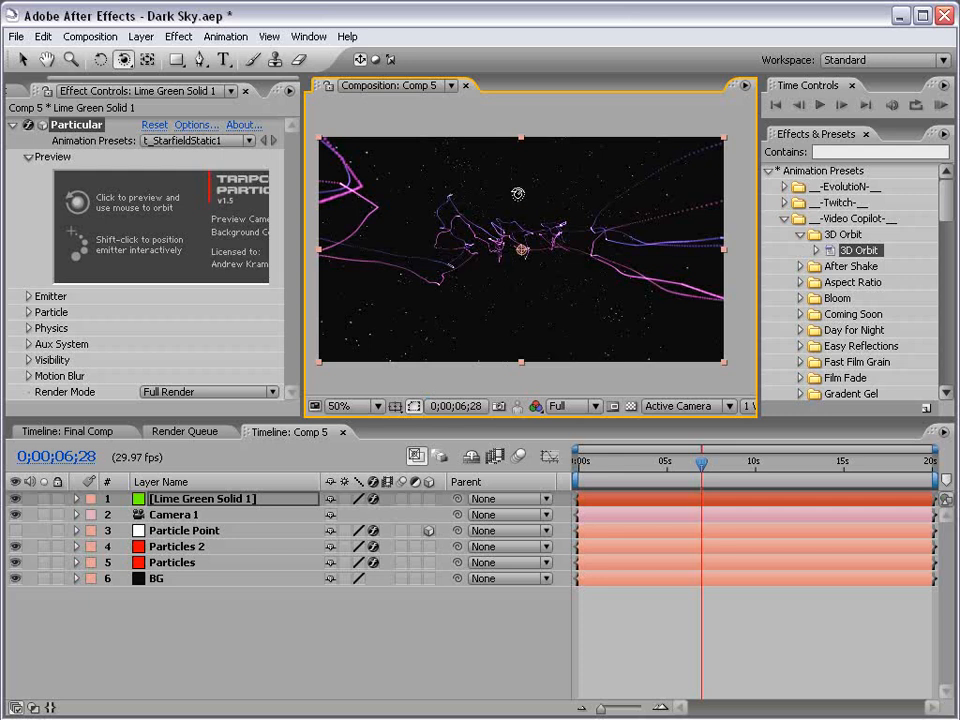
pyautogui.press('.')
pyautogui.press('`')
pyautogui.press('`')
pyautogui.press(',')
# - Reveal the starfield layer's keyframes and examine them near the timeline start, scrubbing ahead to 0;00;02;09
pyautogui.press('u')
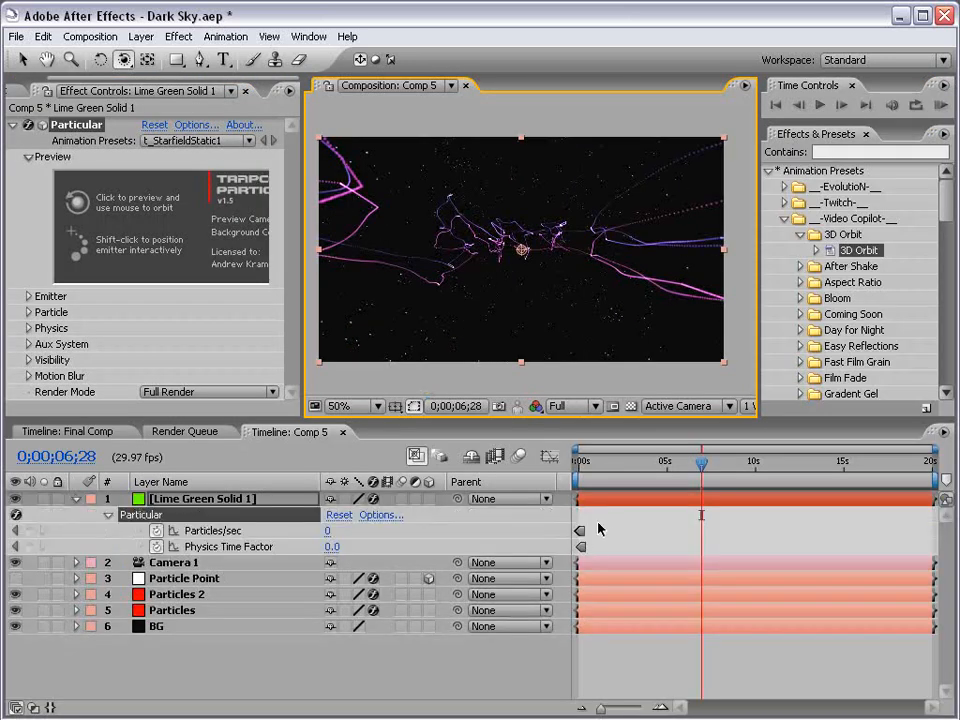
pyautogui.press('=')
pyautogui.press('space')
pyautogui.moveTo(598, 534); pyautogui.dragTo(830, 550)
pyautogui.press('=')
pyautogui.press('space')
pyautogui.press('=')
pyautogui.press('space')
pyautogui.moveTo(657, 553); pyautogui.dragTo(913, 576)
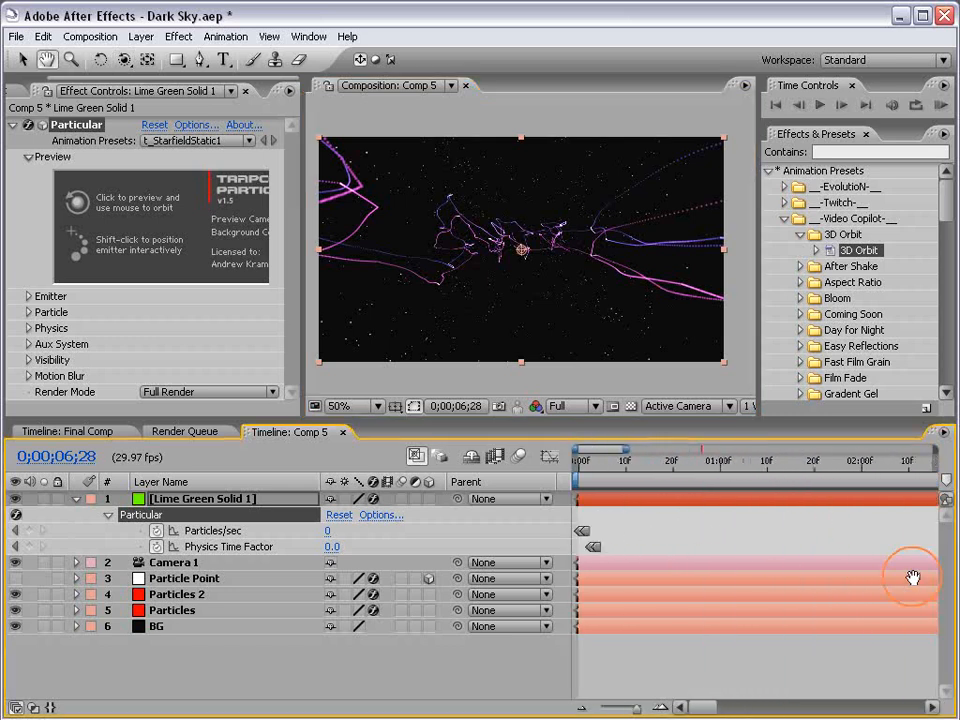
pyautogui.moveTo(596, 470); pyautogui.dragTo(616, 468)
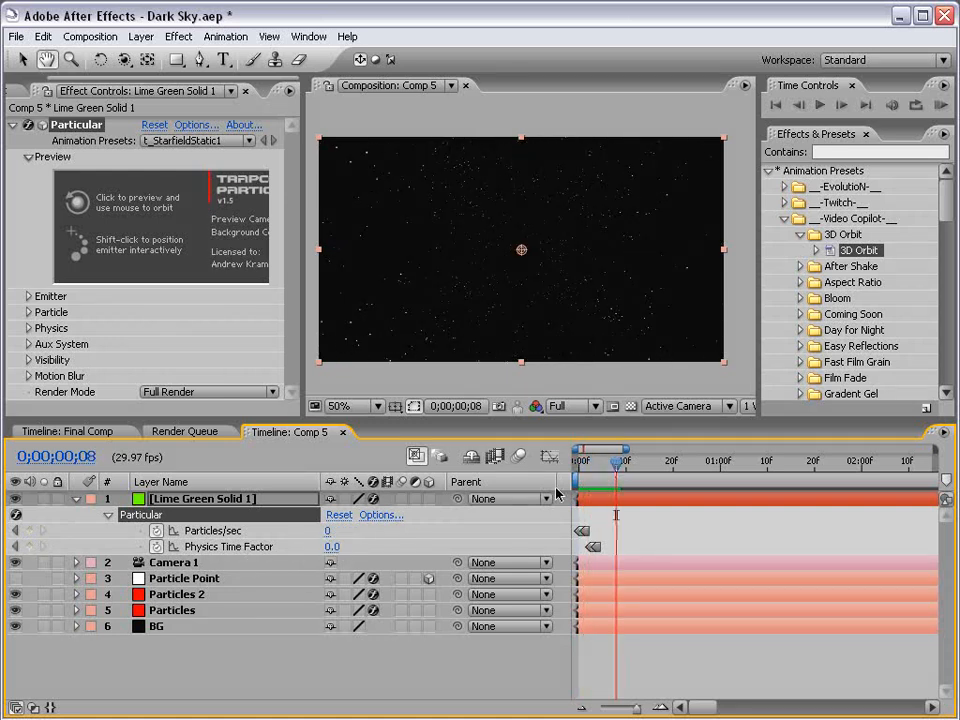
pyautogui.moveTo(616, 463)
pyautogui.mouseDown()
pyautogui.moveTo(797, 465)
pyautogui.moveTo(894, 490)
pyautogui.moveTo(904, 516)
pyautogui.mouseUp()
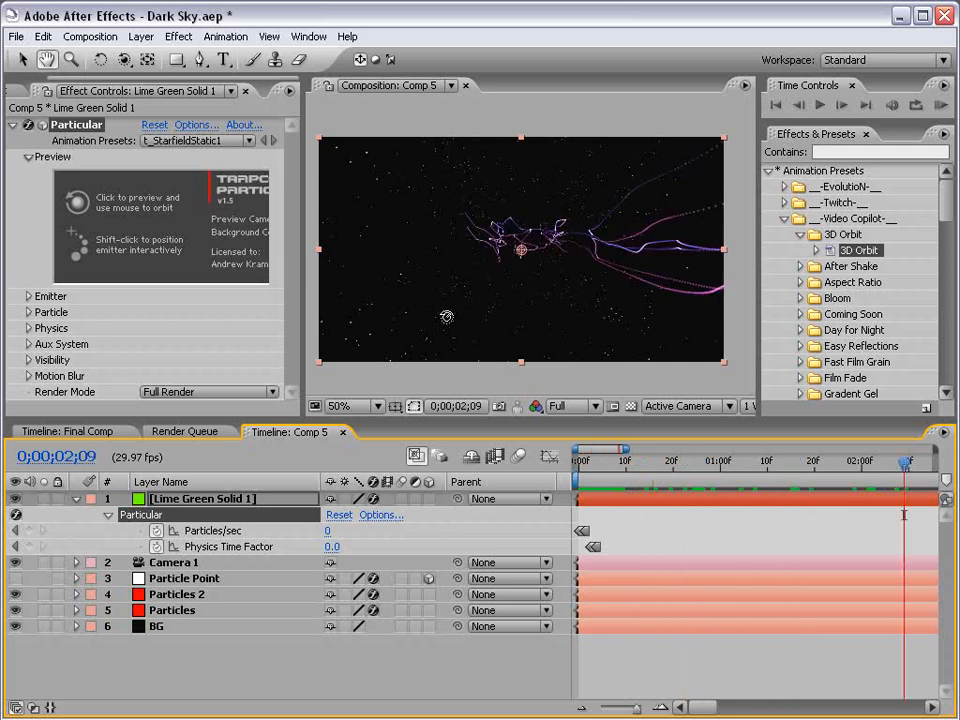
# - Collapse the starfield layer's properties and move the current time to 0;00;08;24
pyautogui.press('-')
pyautogui.press('-')
pyautogui.press('-')
pyautogui.press('-')
pyautogui.press('-')
pyautogui.press('-')
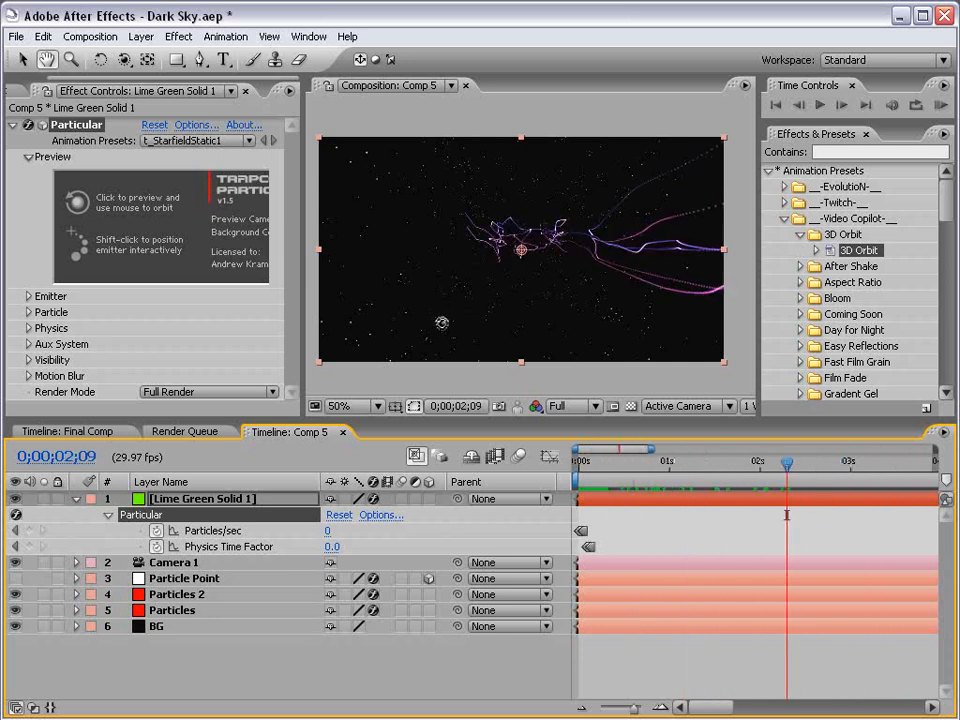
pyautogui.click(76, 500)
pyautogui.moveTo(638, 478); pyautogui.dragTo(738, 470)
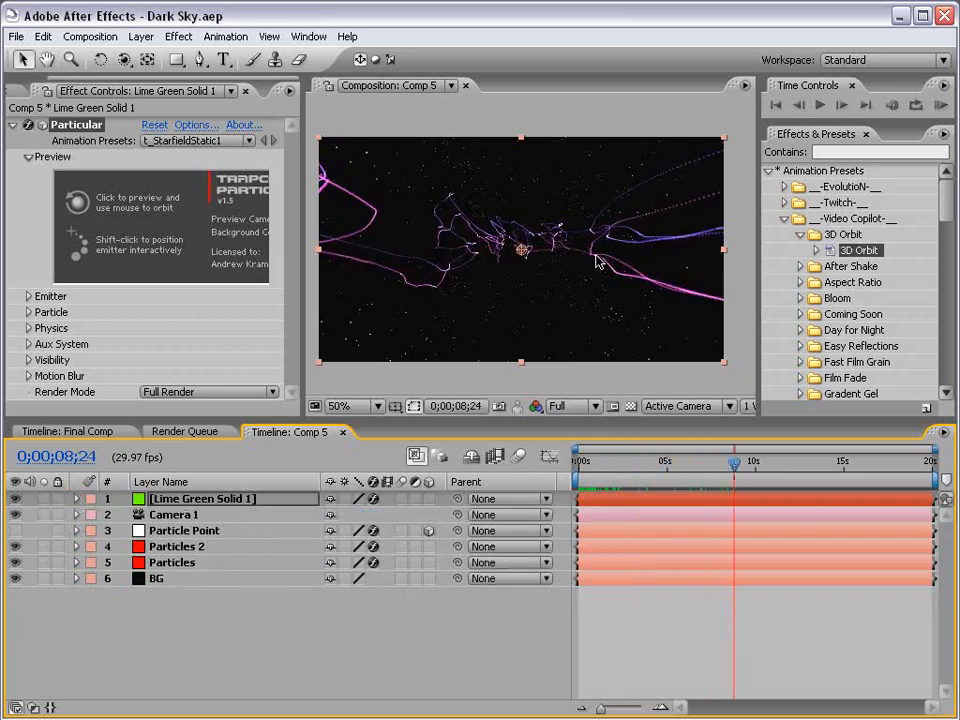
pyautogui.scroll(1, 597, 262)
pyautogui.scroll(-1, 538, 261)
# - Create a muted magenta solid layer at the composition size of 864 × 480 pixels
pyautogui.click(142, 37)
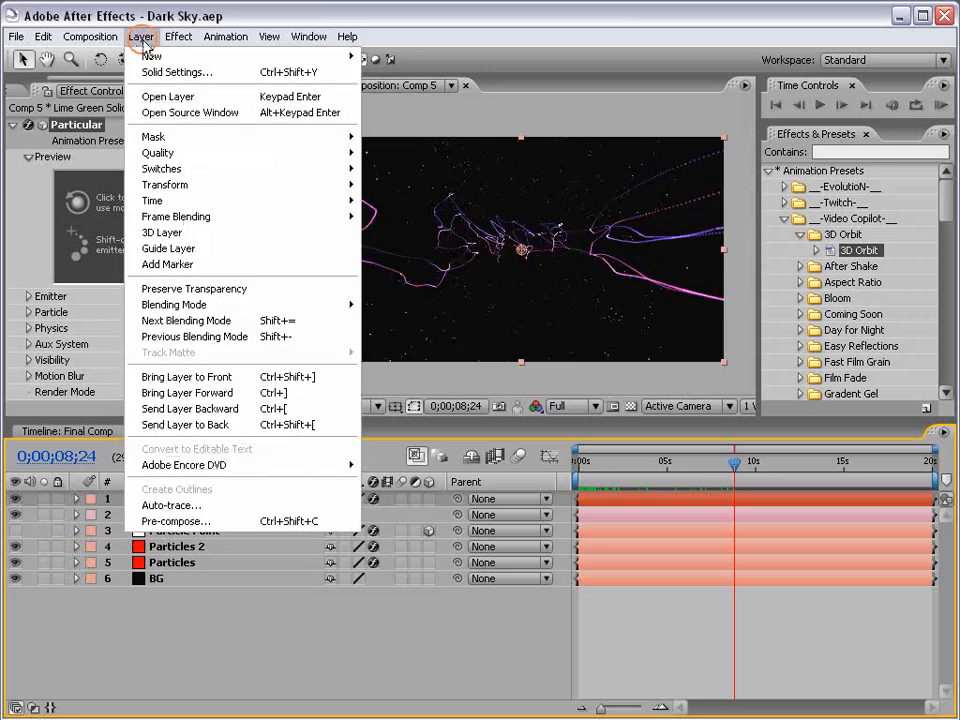
pyautogui.moveTo(148, 58)
pyautogui.click(414, 73)
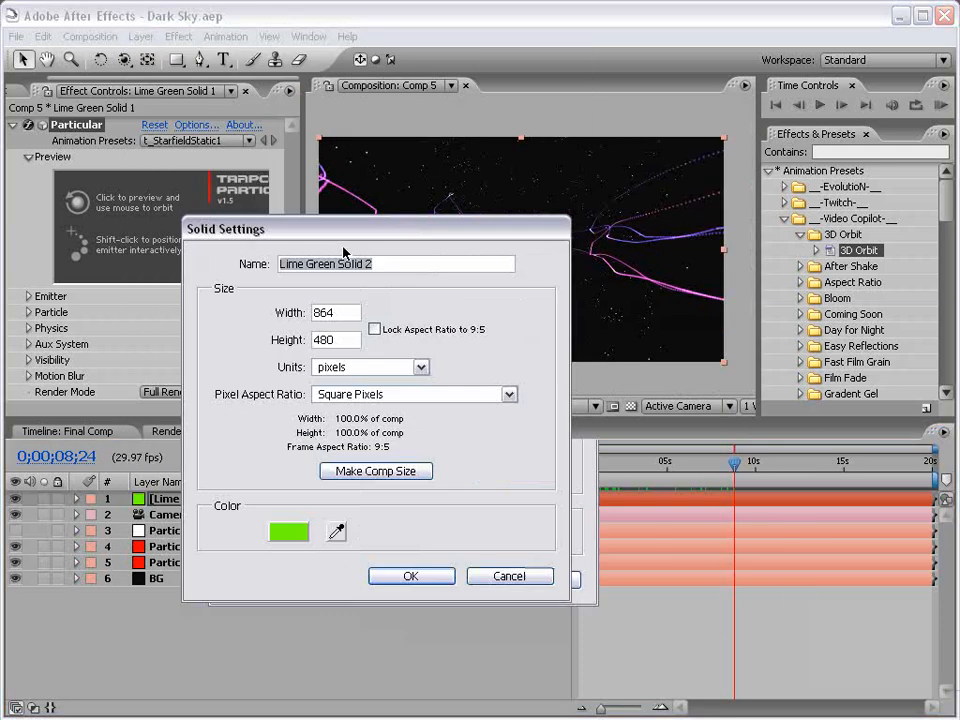
pyautogui.click(197, 514)
pyautogui.moveTo(451, 467); pyautogui.dragTo(450, 336)
pyautogui.moveTo(336, 374); pyautogui.dragTo(296, 373)
pyautogui.click(606, 282)
pyautogui.click(338, 560)
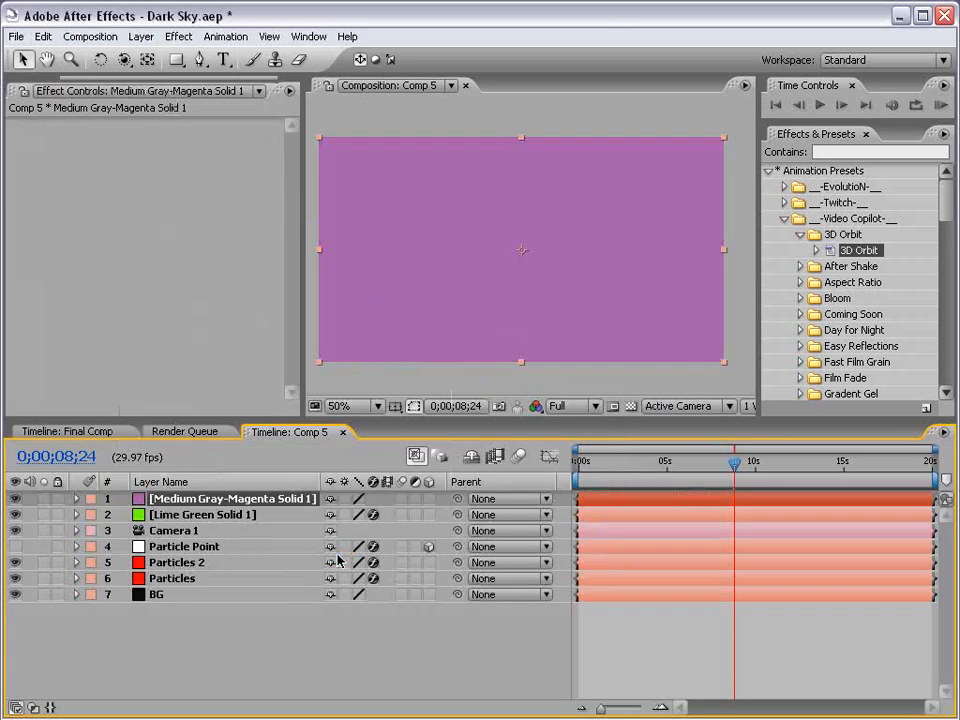
# - Draw an elliptical mask from the centre of the magenta solid, about two thirds of the frame's width
pyautogui.moveTo(177, 59); pyautogui.dragTo(200, 81)
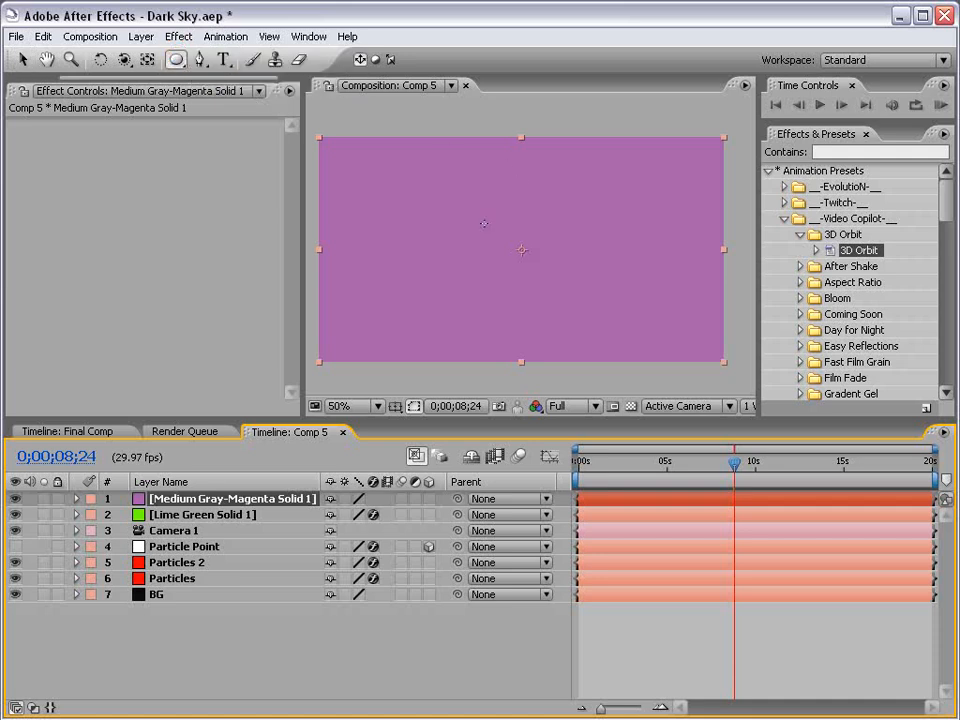
pyautogui.moveTo(521, 250); pyautogui.dragTo(656, 319)
pyautogui.click(321, 675)
pyautogui.press('v')
# - Set the magenta solid's Mask Feather to 200 pixels
pyautogui.click(260, 500)
pyautogui.press('f')
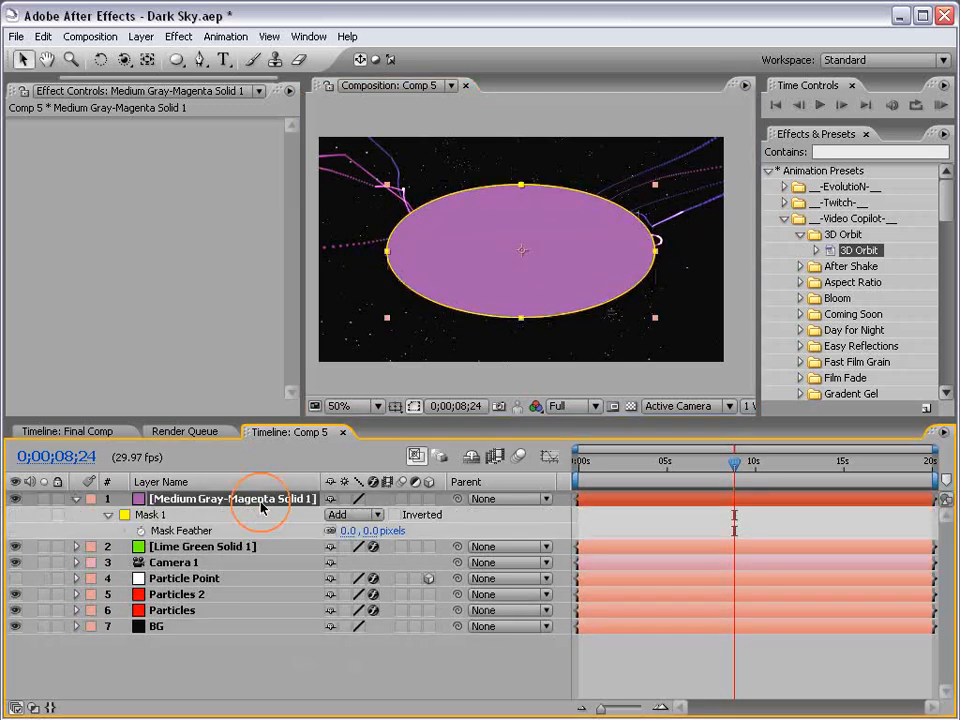
pyautogui.moveTo(376, 524); pyautogui.dragTo(572, 522)
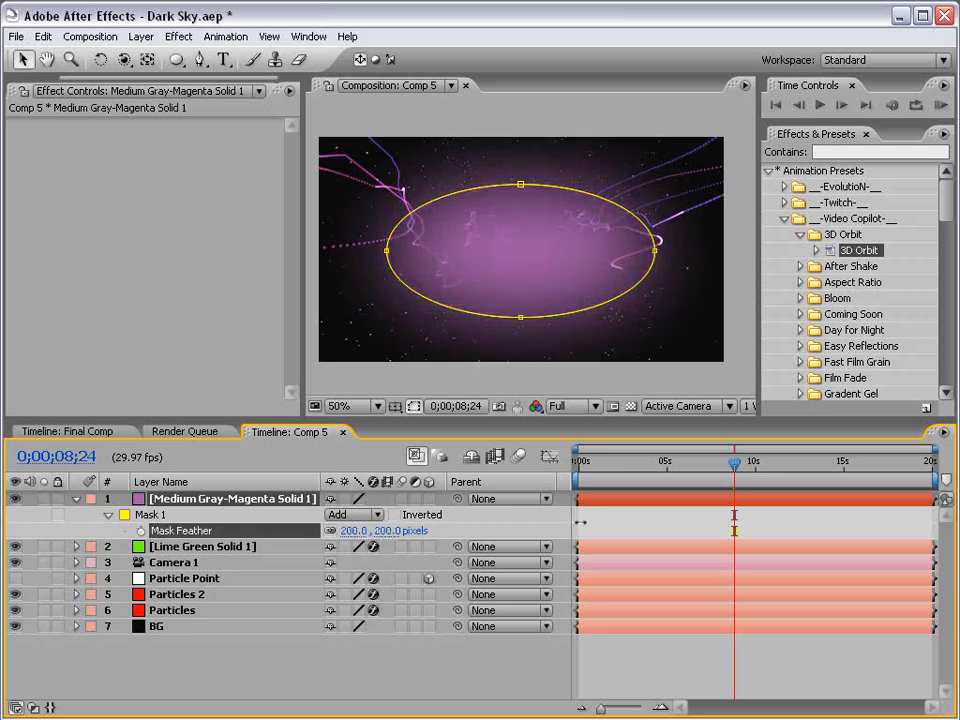
# - Place the magenta solid directly above the BG layer in the stacking order and reveal its Opacity
pyautogui.moveTo(251, 501); pyautogui.dragTo(222, 622)
pyautogui.press('t')
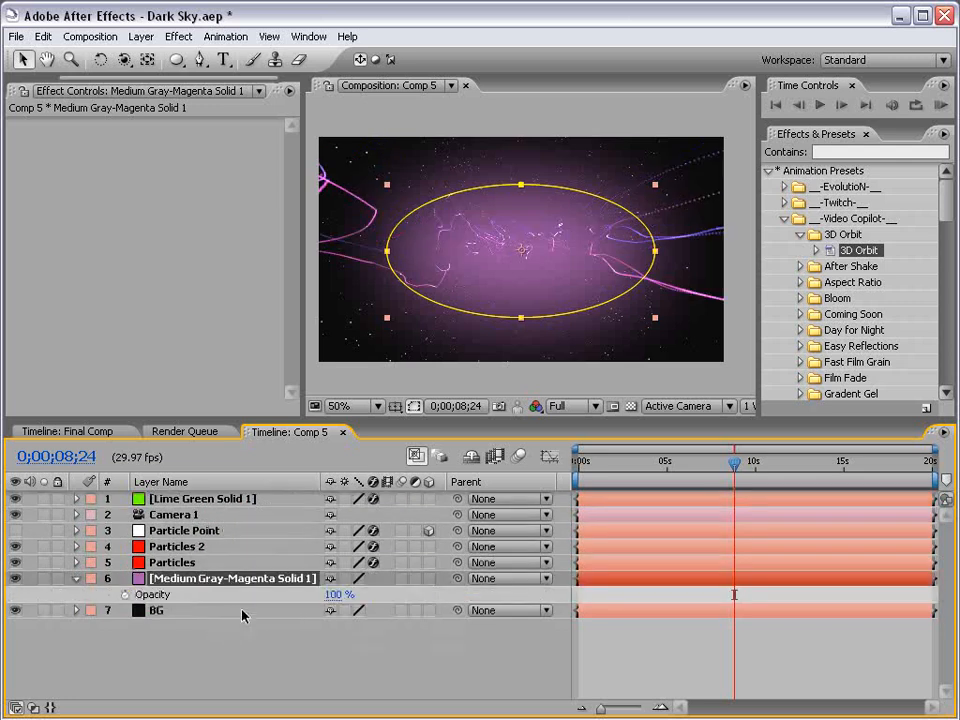
# - Adjust the magenta solid's opacity, trying 20% and settling on about 61% for a stronger background glow
pyautogui.click(333, 594)
pyautogui.write('20')
pyautogui.press('Return')
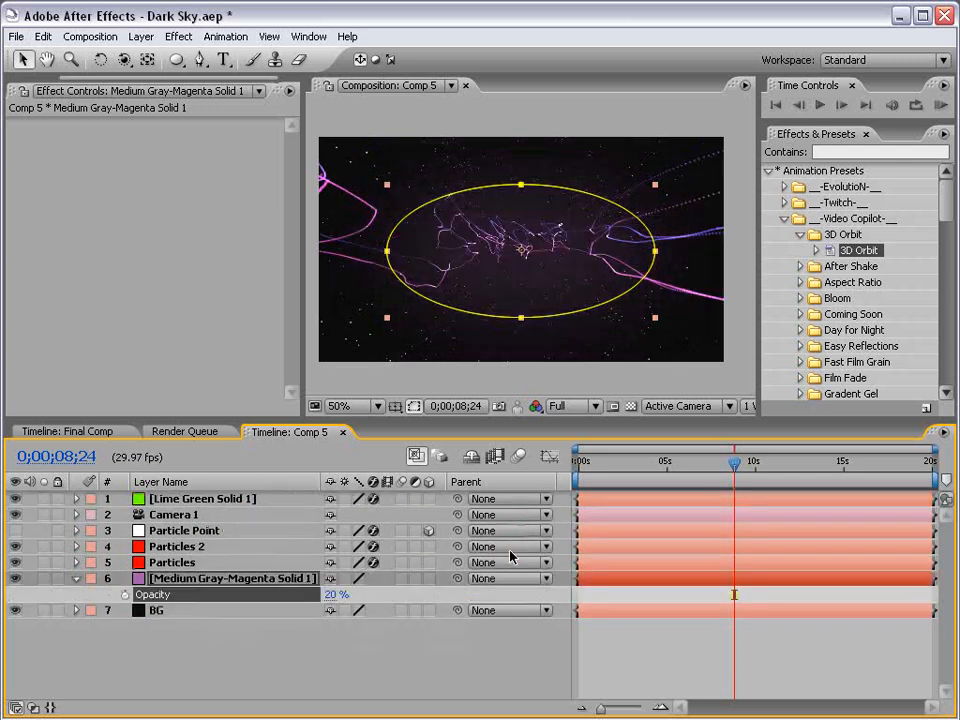
pyautogui.moveTo(330, 594); pyautogui.dragTo(365, 594)
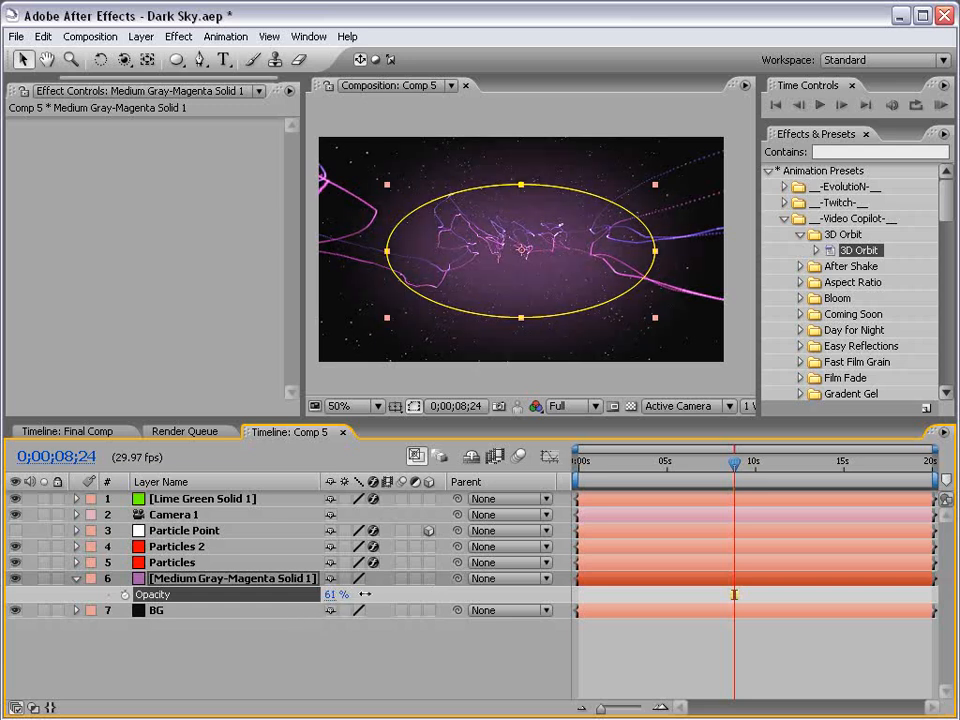
# - Show all mask properties of the magenta solid, contract its mask expansion to about -23 pixels, and deselect the layer
pyautogui.press('f')
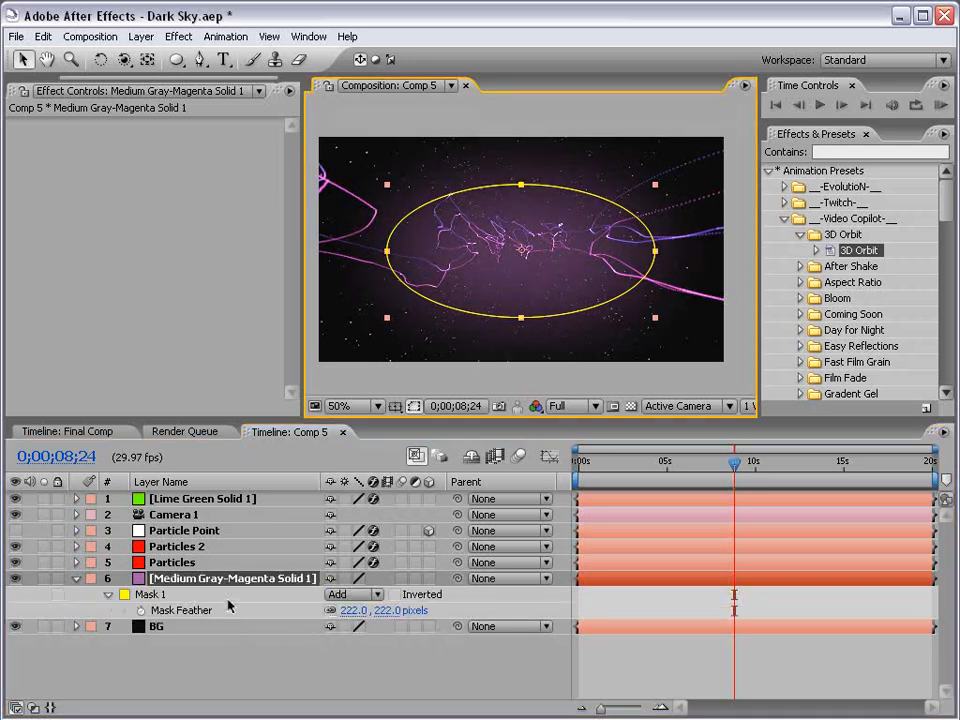
pyautogui.press('m')
pyautogui.press('m')
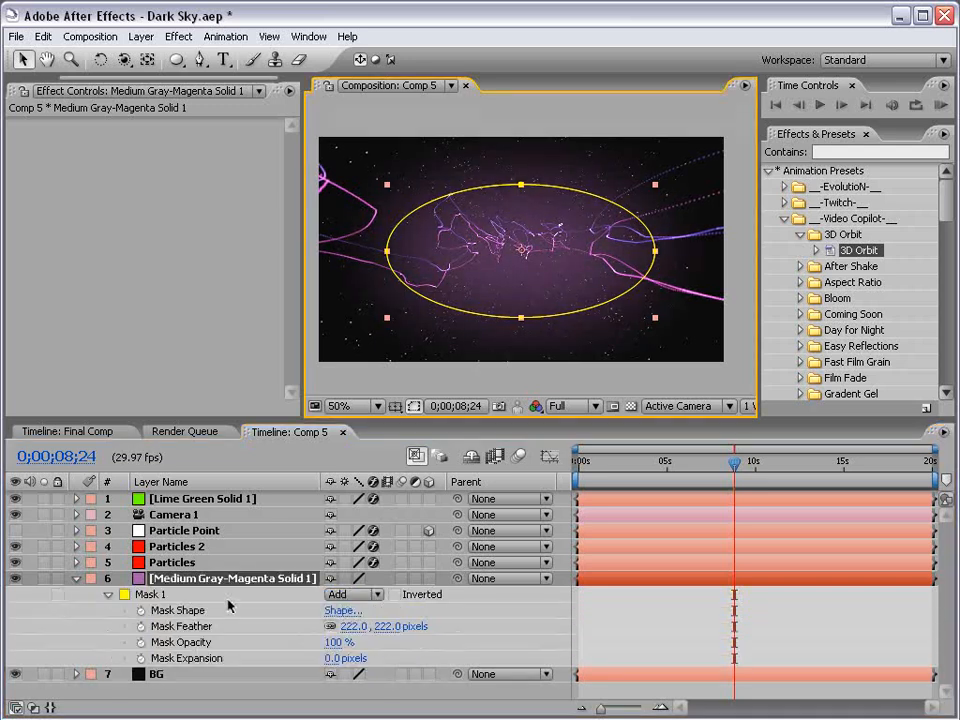
pyautogui.click(326, 658)
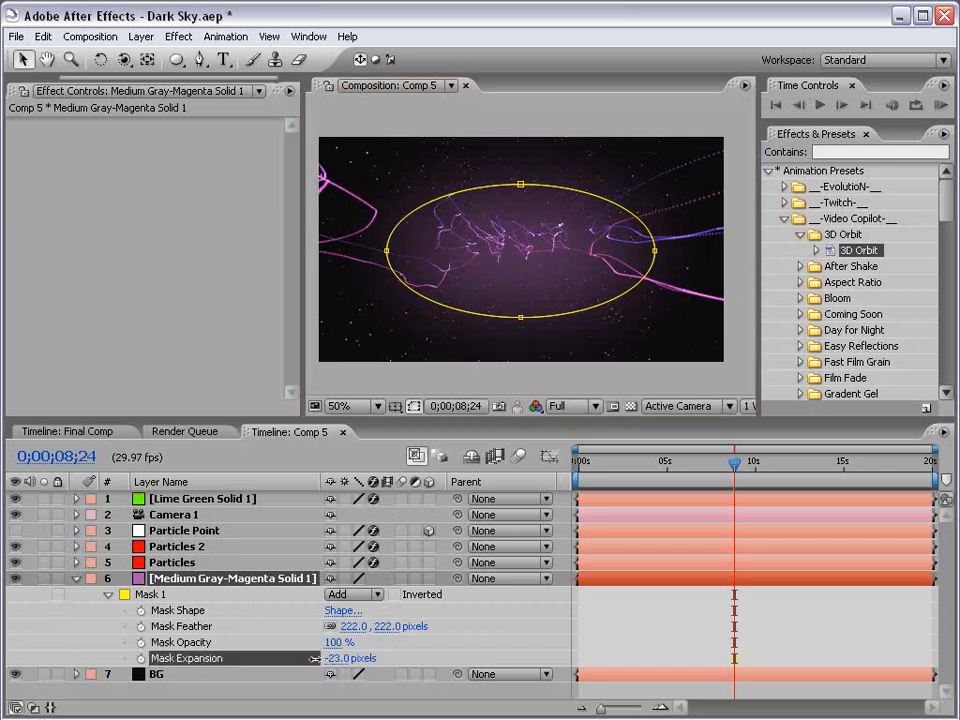
pyautogui.click(621, 632)
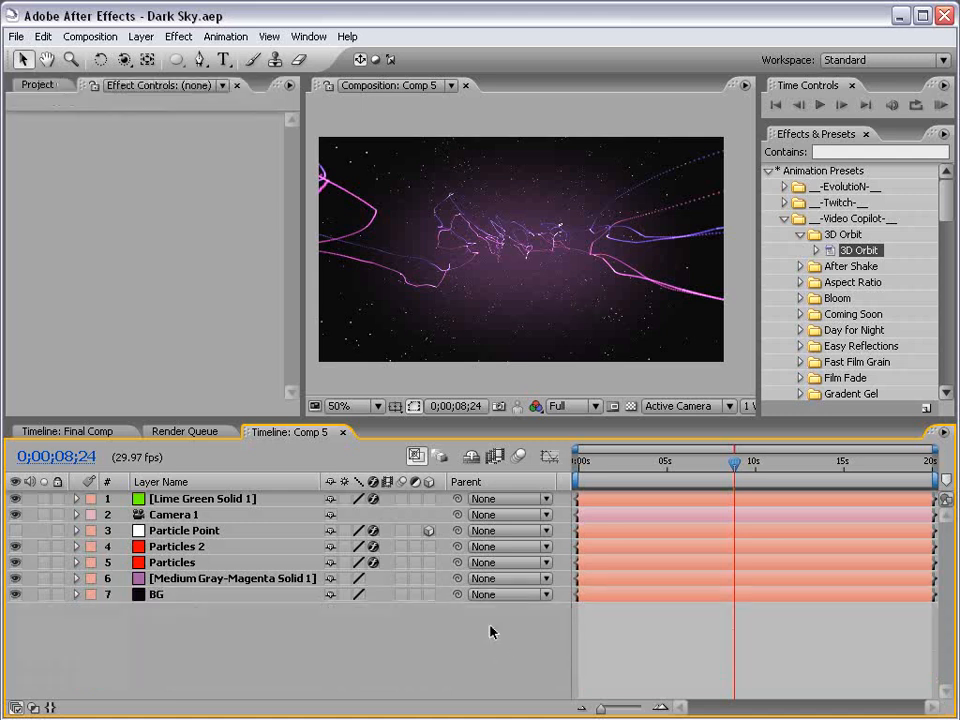
# - Create a new solid layer, shifting its colour from purple to a medium blue
pyautogui.click(141, 36)
pyautogui.moveTo(147, 58)
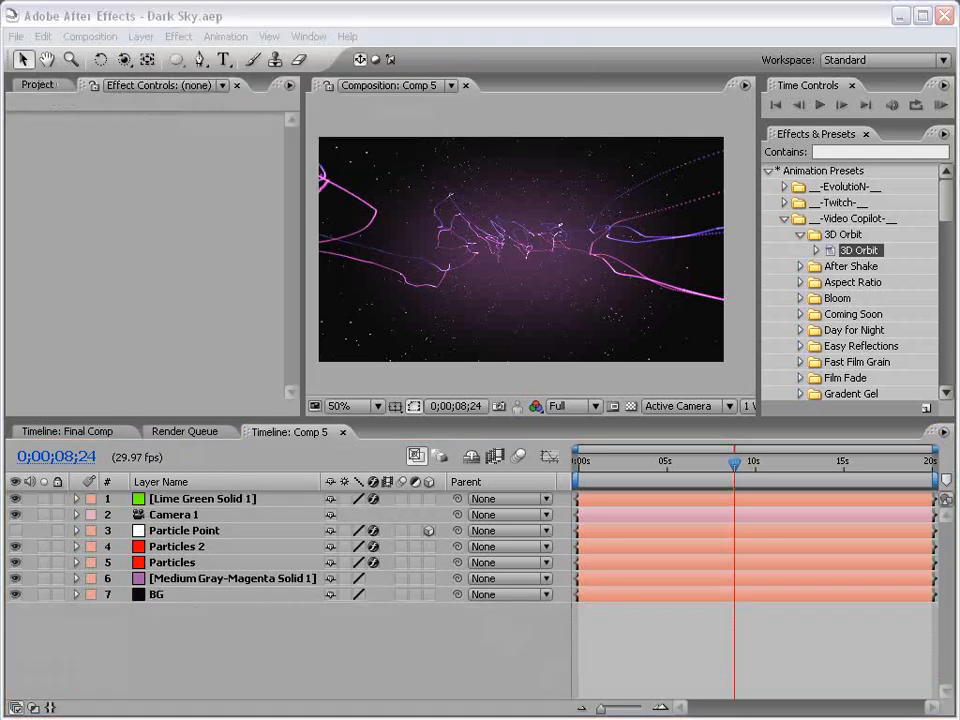
pyautogui.click(472, 514)
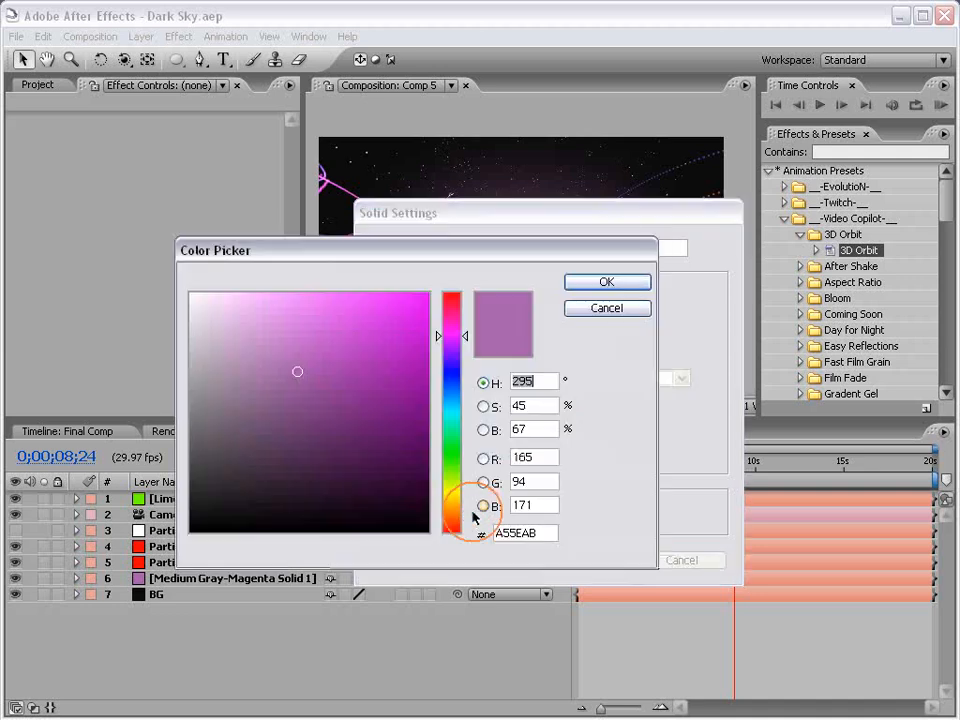
pyautogui.moveTo(439, 336); pyautogui.dragTo(439, 400)
pyautogui.click(600, 282)
pyautogui.click(592, 562)
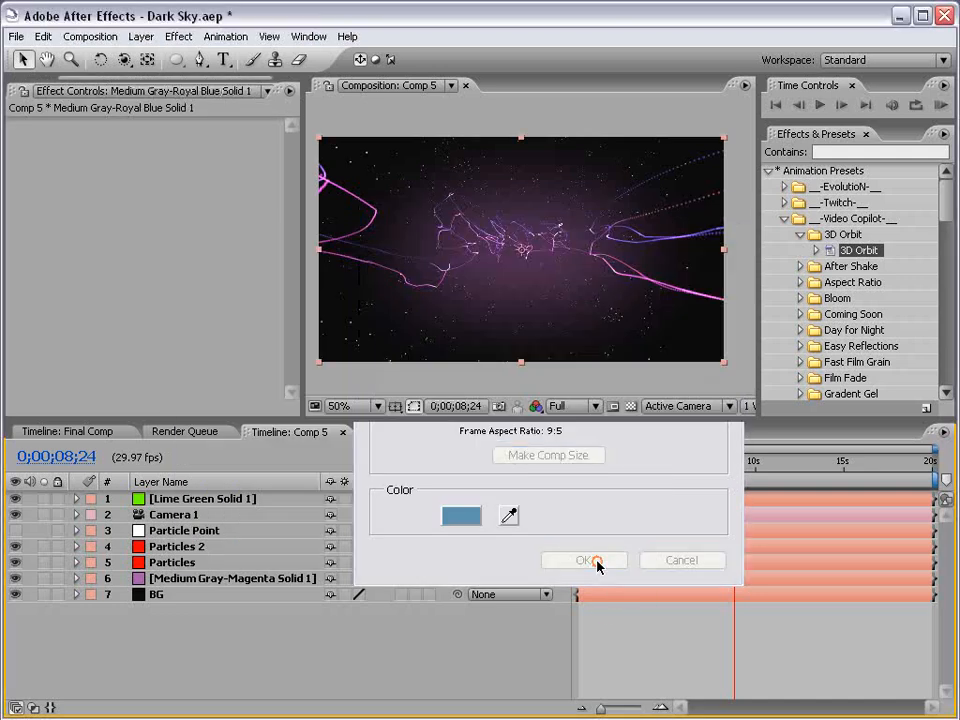
# - Apply the Trapcode Particular effect to the new blue solid
pyautogui.click(180, 37)
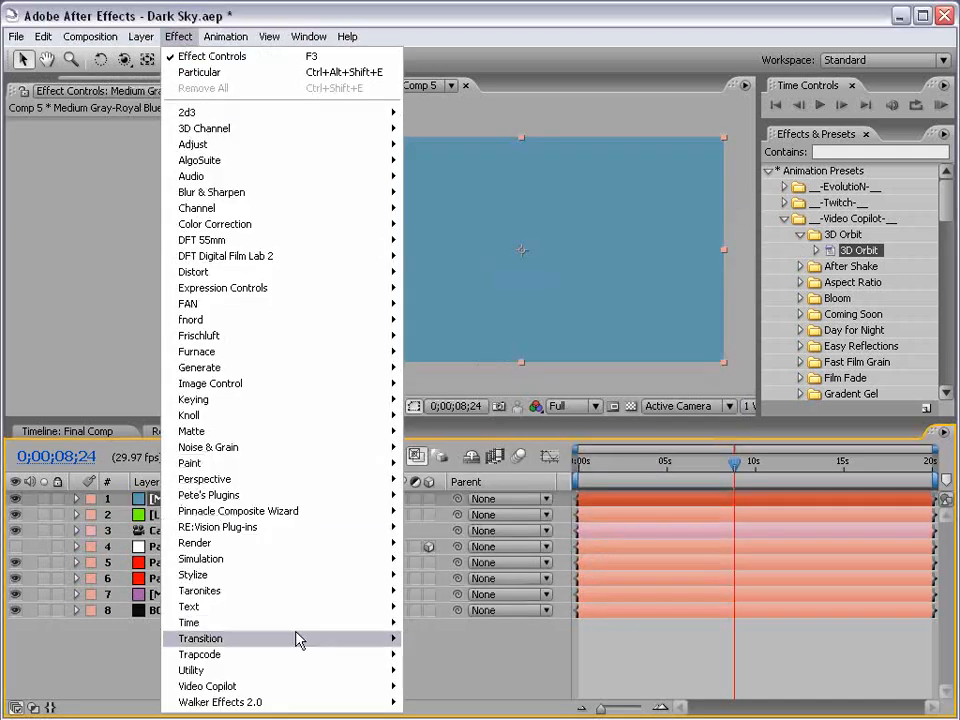
pyautogui.moveTo(324, 661)
pyautogui.click(437, 702)
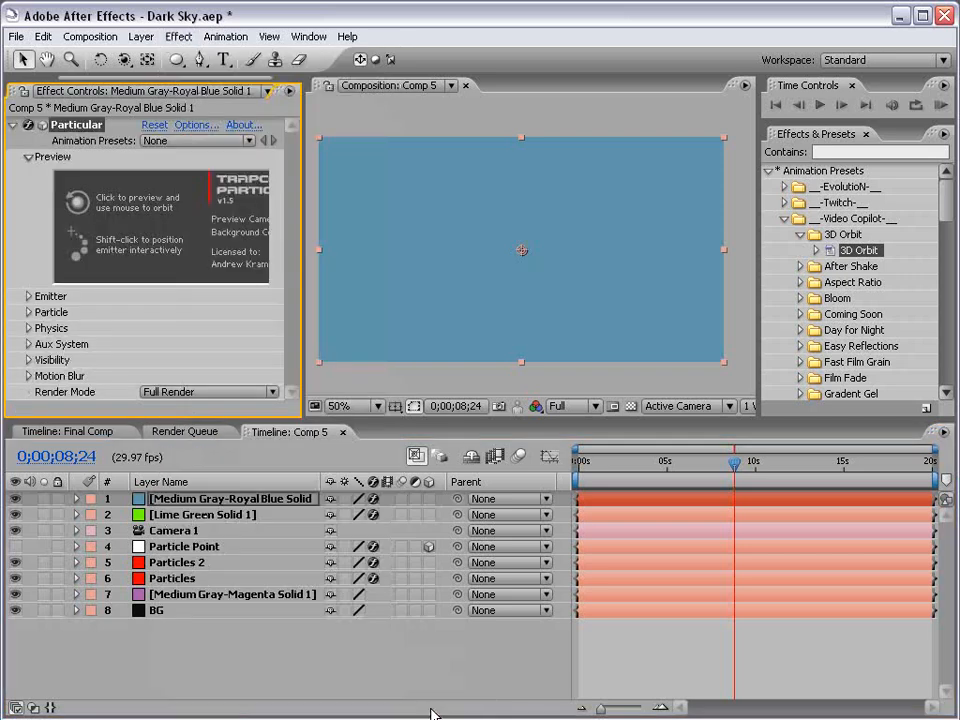
# - Start keyframing Particular's Physics Time Factor at 0;00;06;06 with a value of 1.0, widening the effect settings area
pyautogui.click(29, 328)
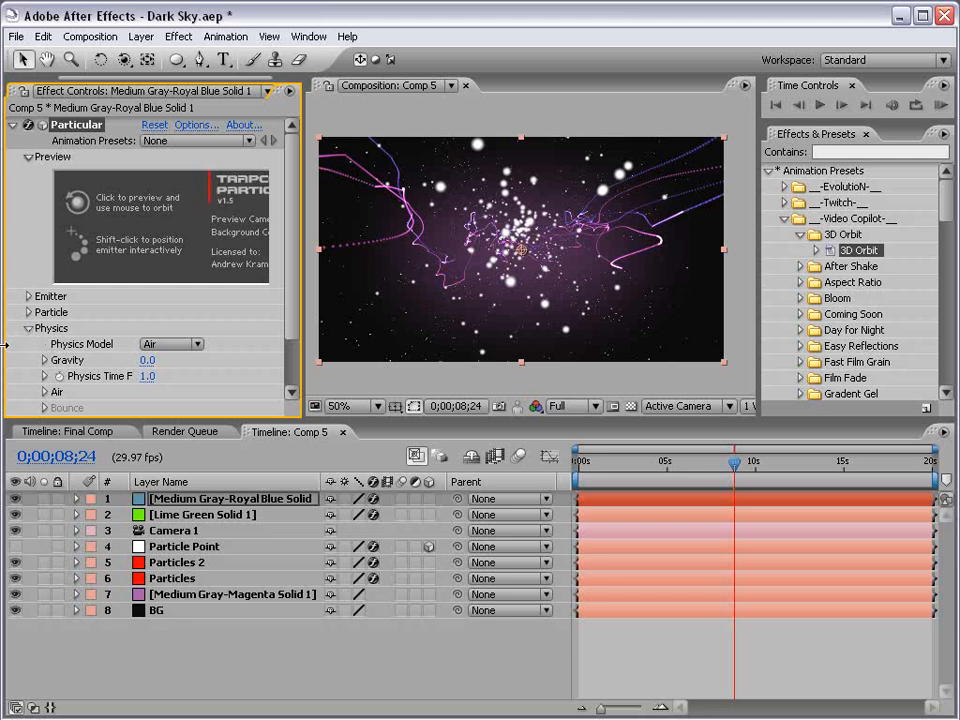
pyautogui.moveTo(300, 355); pyautogui.dragTo(313, 345)
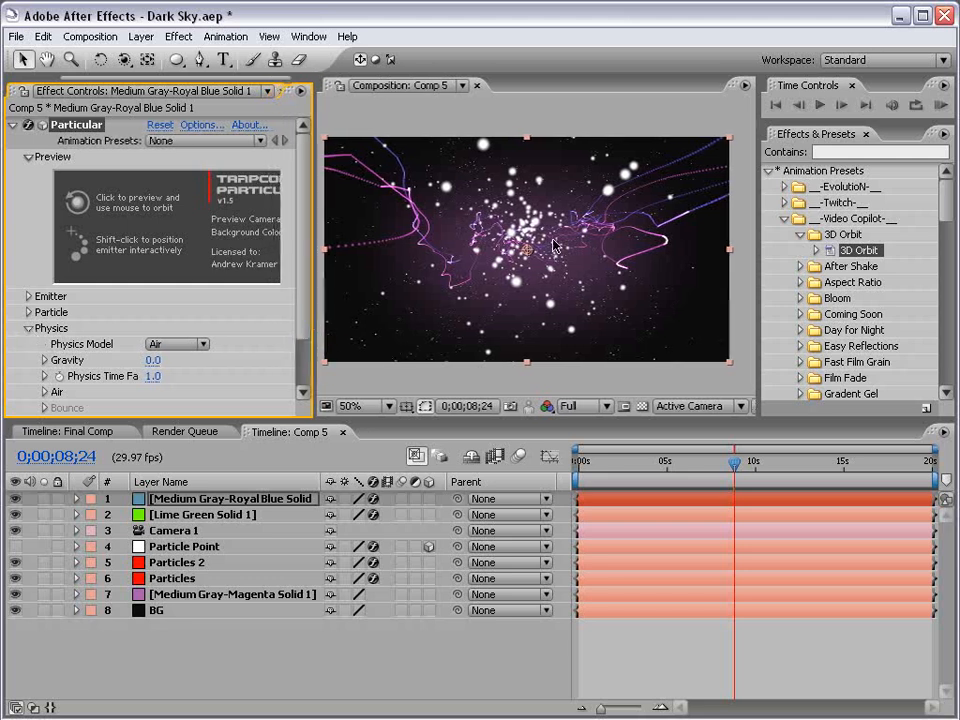
pyautogui.moveTo(735, 515); pyautogui.dragTo(690, 531)
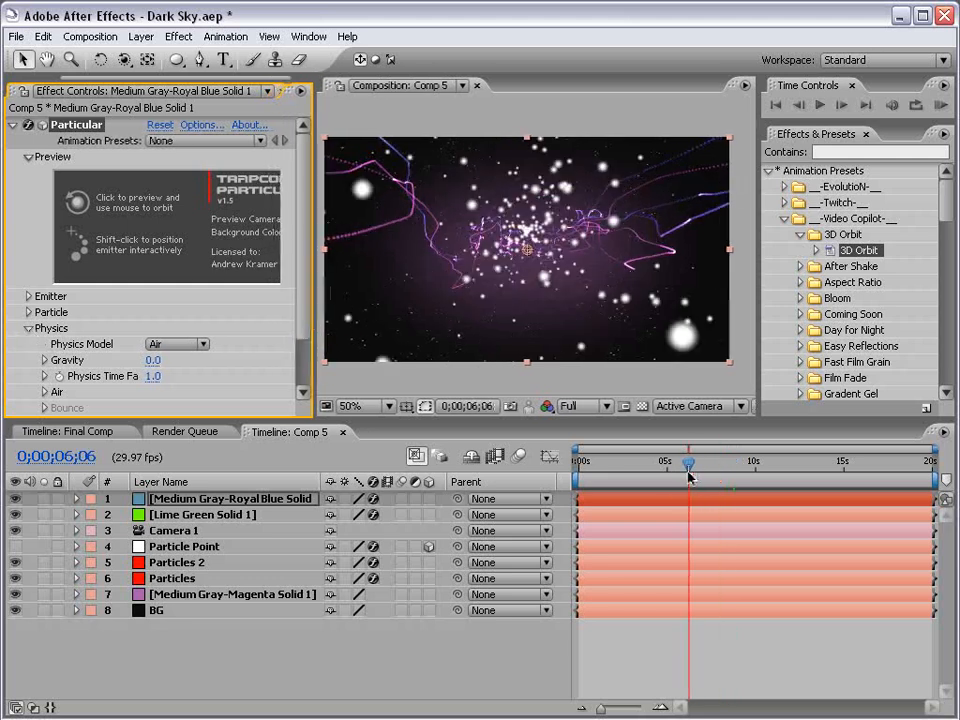
pyautogui.click(100, 376)
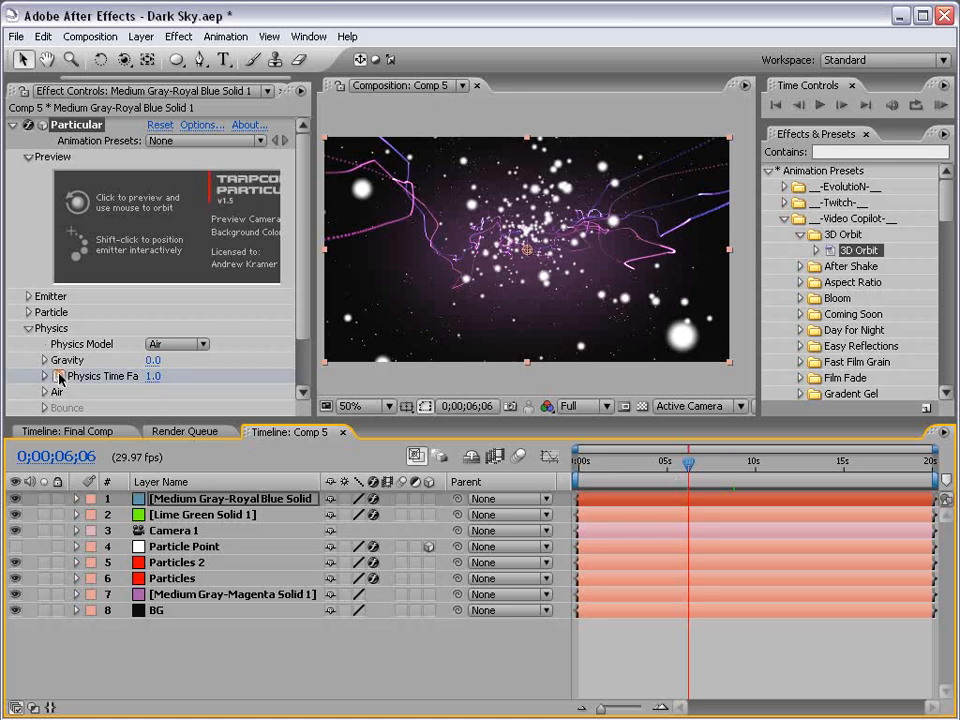
pyautogui.moveTo(312, 350); pyautogui.dragTo(344, 357)
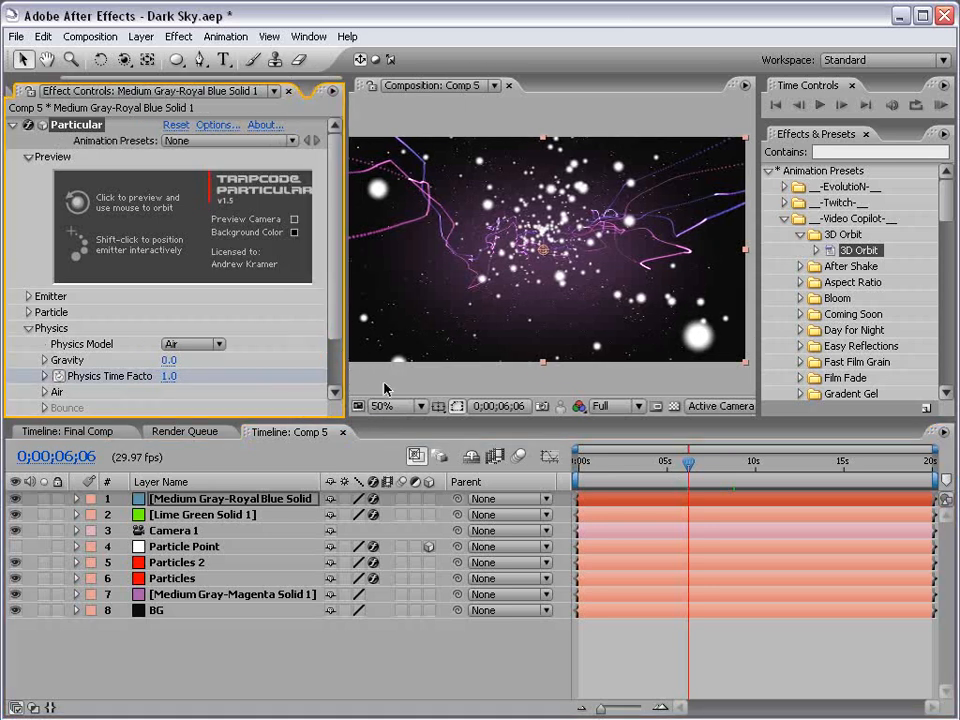
# - Set the Physics Time Factor to 0 one frame further, at 0;00;06;07, and check the frozen particles at 0;00;10;10
pyautogui.press('pagedown')
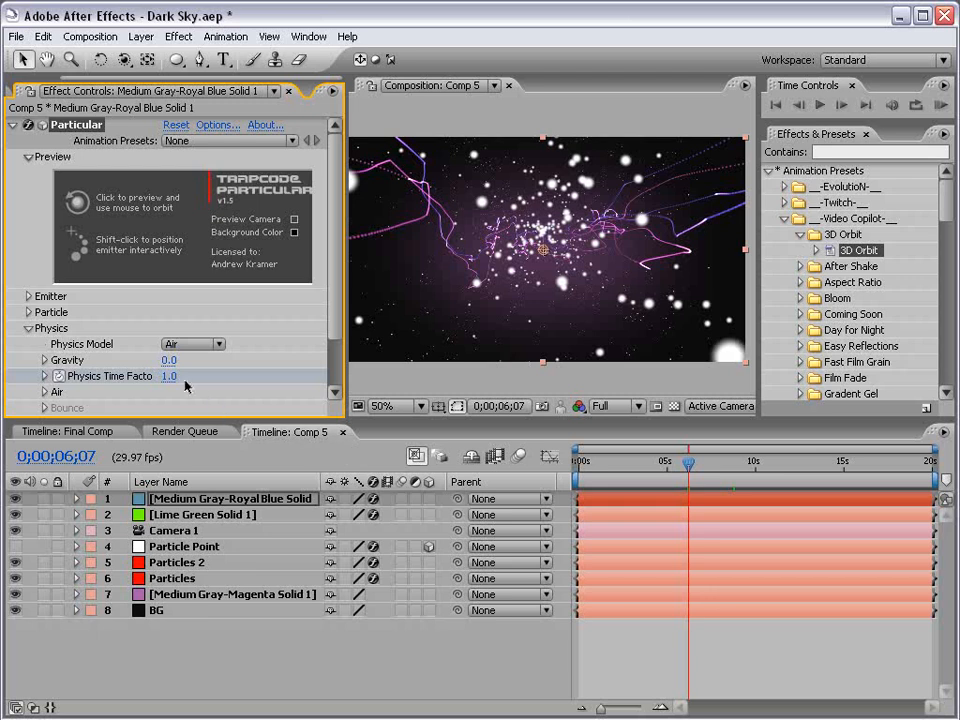
pyautogui.click(183, 379)
pyautogui.write('0')
pyautogui.press('Return')
pyautogui.moveTo(689, 463); pyautogui.dragTo(761, 476)
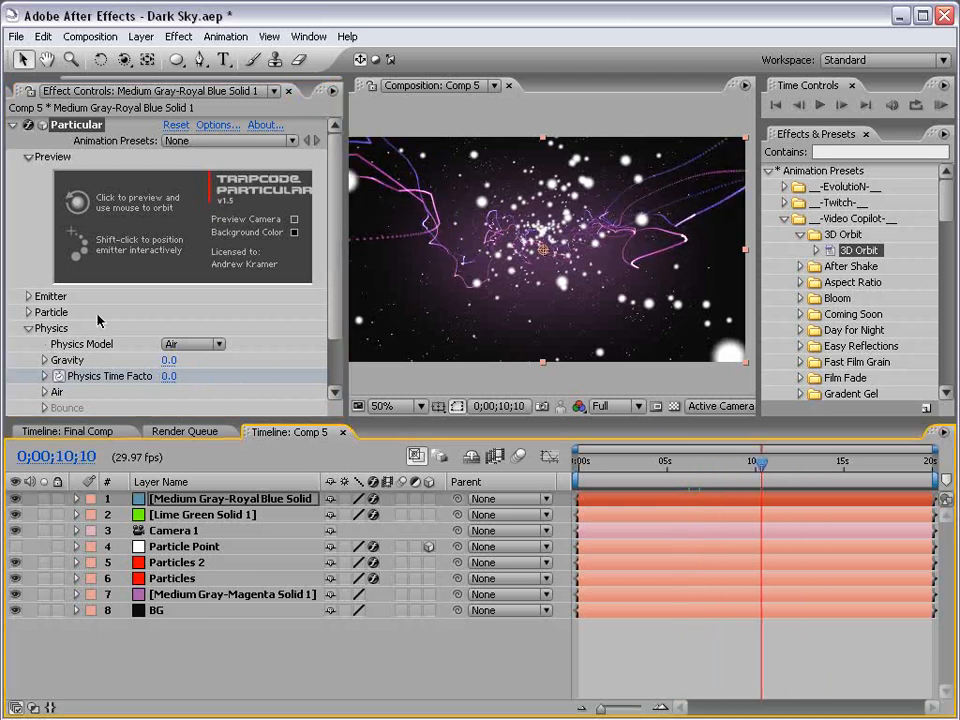
# - Collapse the Physics settings and reduce the Particular emitter's velocity to 30
pyautogui.click(28, 328)
pyautogui.click(28, 296)
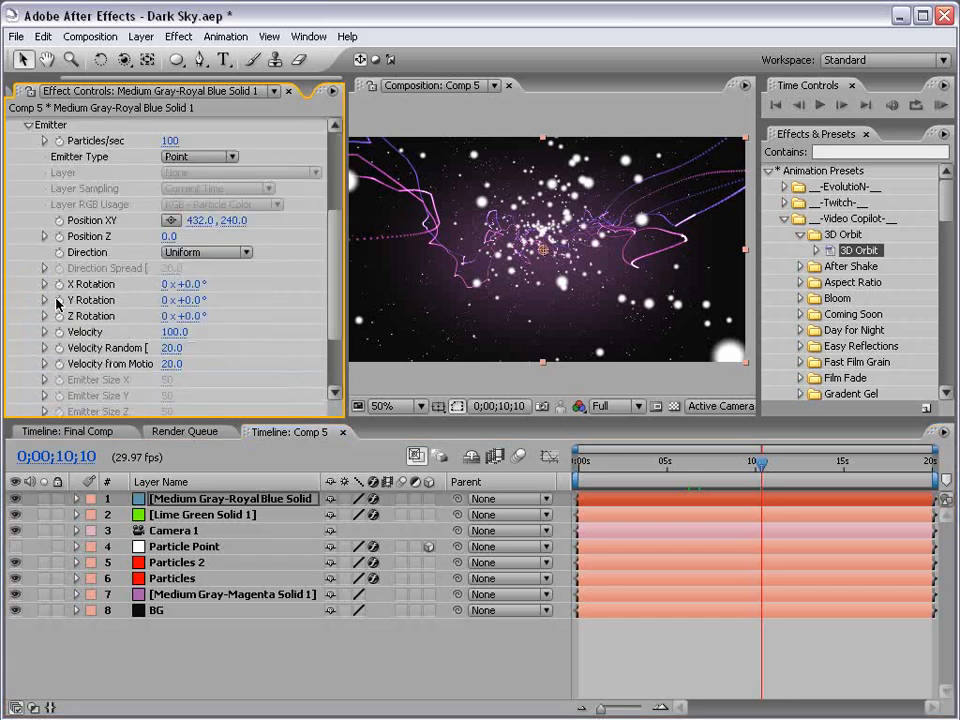
pyautogui.moveTo(175, 332); pyautogui.dragTo(171, 332)
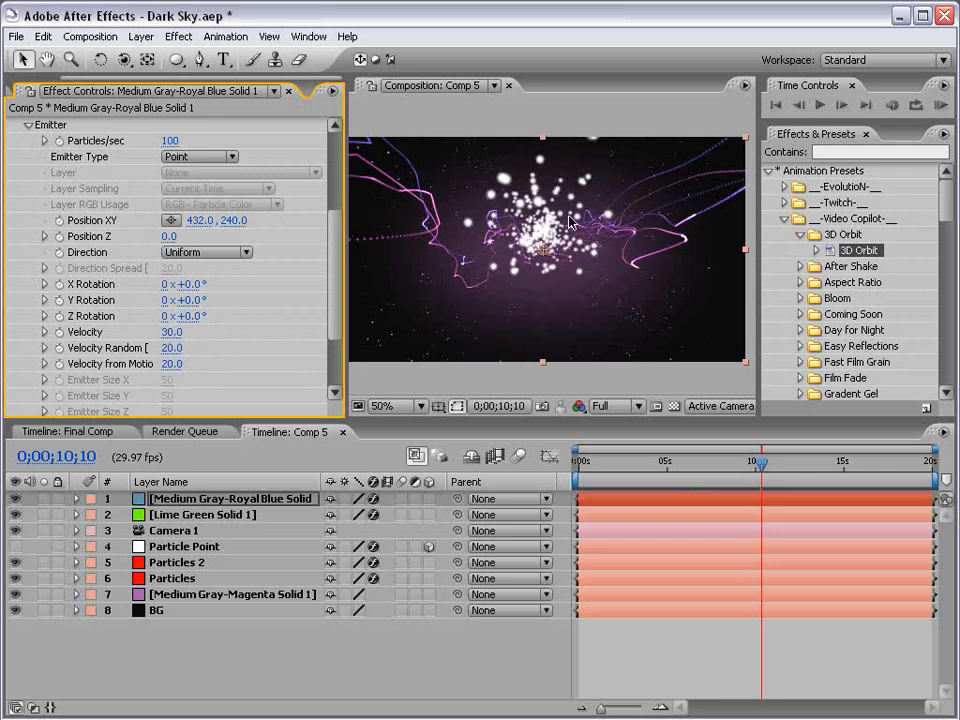
# - Set the particle opacity to 10, the size to about 26 and the size randomness to about 76%
pyautogui.moveTo(337, 252); pyautogui.dragTo(337, 298)
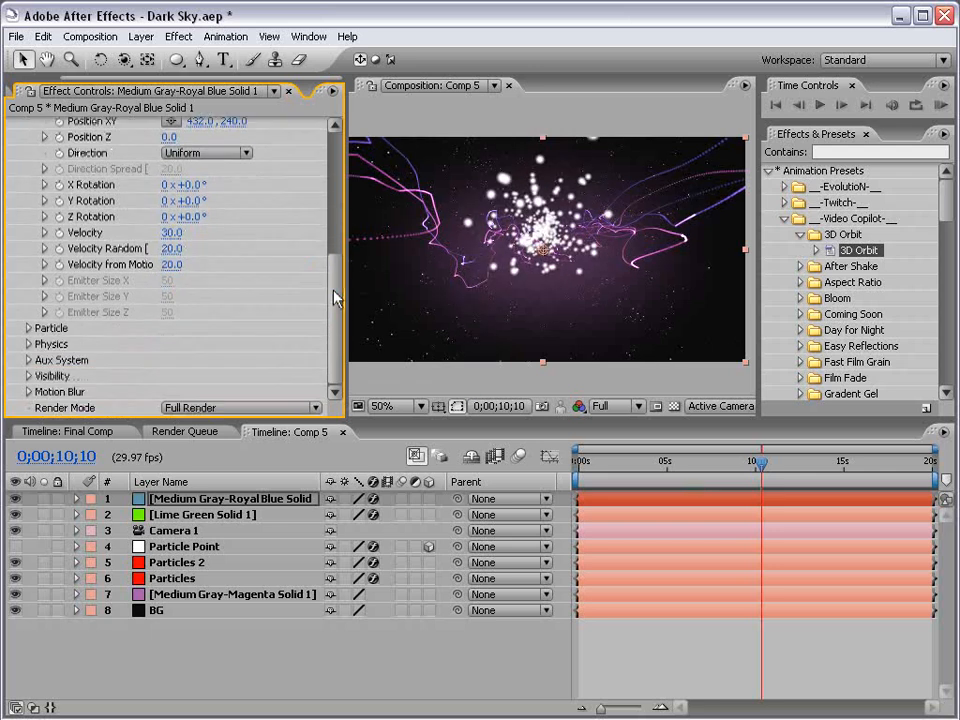
pyautogui.click(27, 329)
pyautogui.click(172, 301)
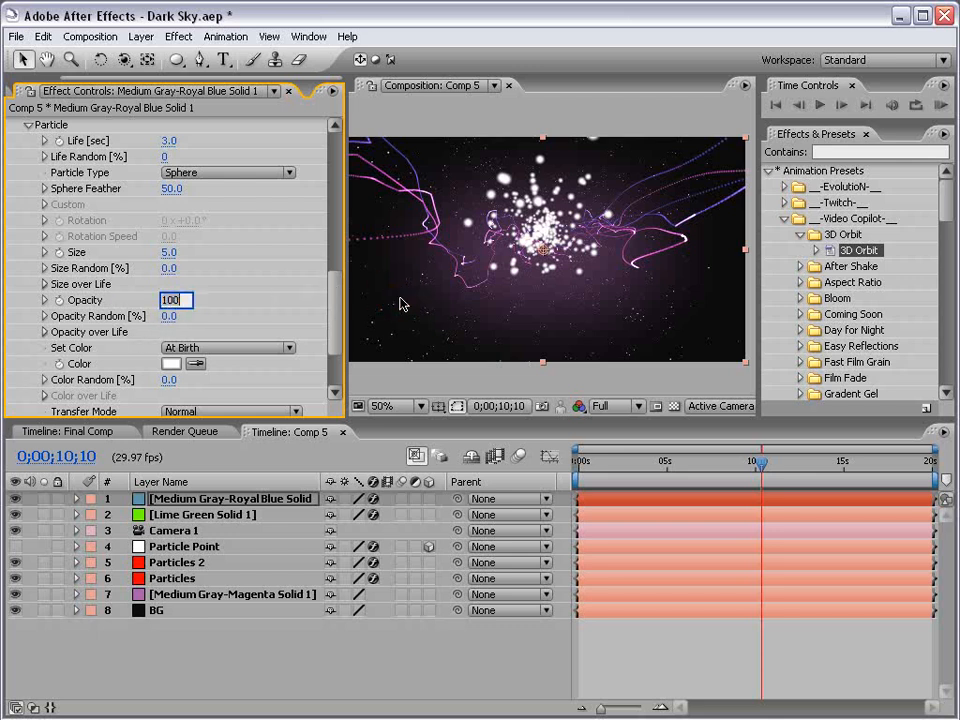
pyautogui.write('10')
pyautogui.press('Return')
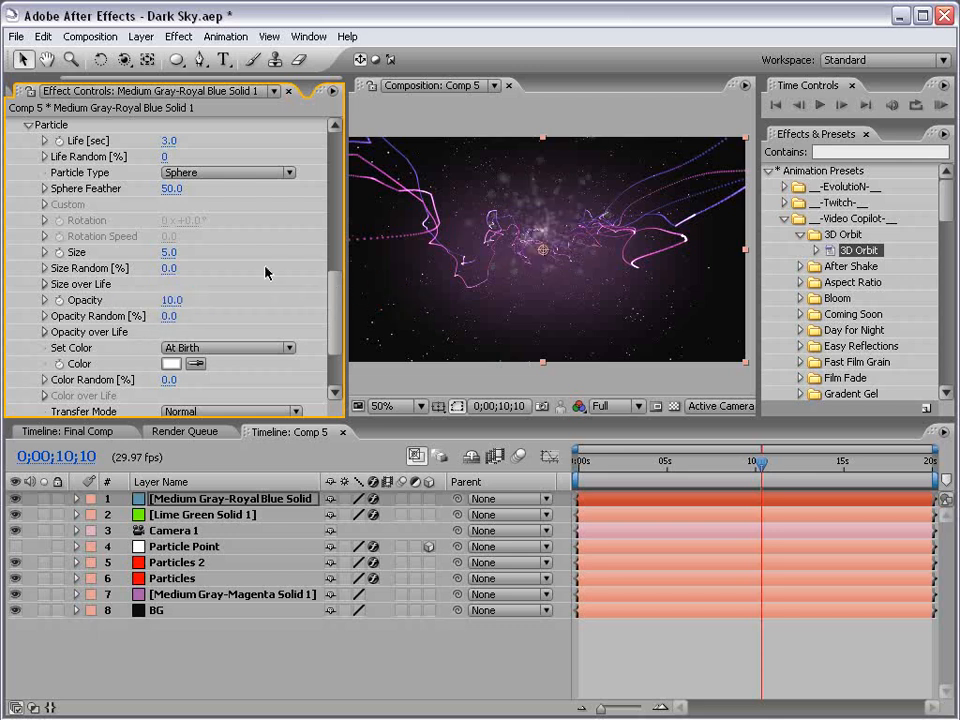
pyautogui.moveTo(167, 257); pyautogui.dragTo(228, 254)
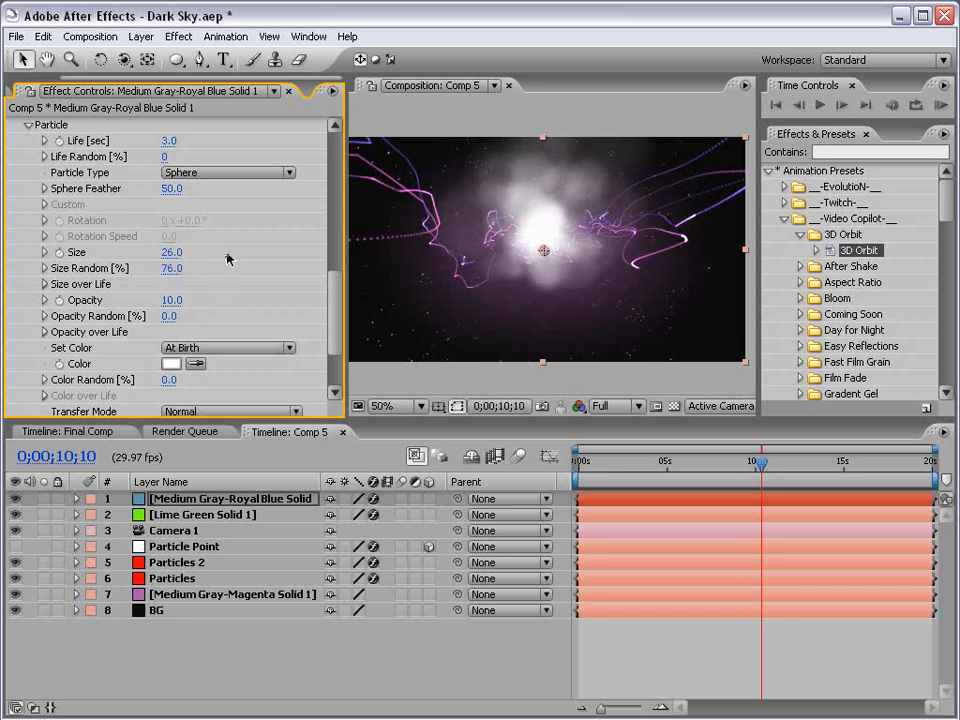
# - Lower the particle opacity to 5 and change the particle colour to a light purple
pyautogui.click(172, 300)
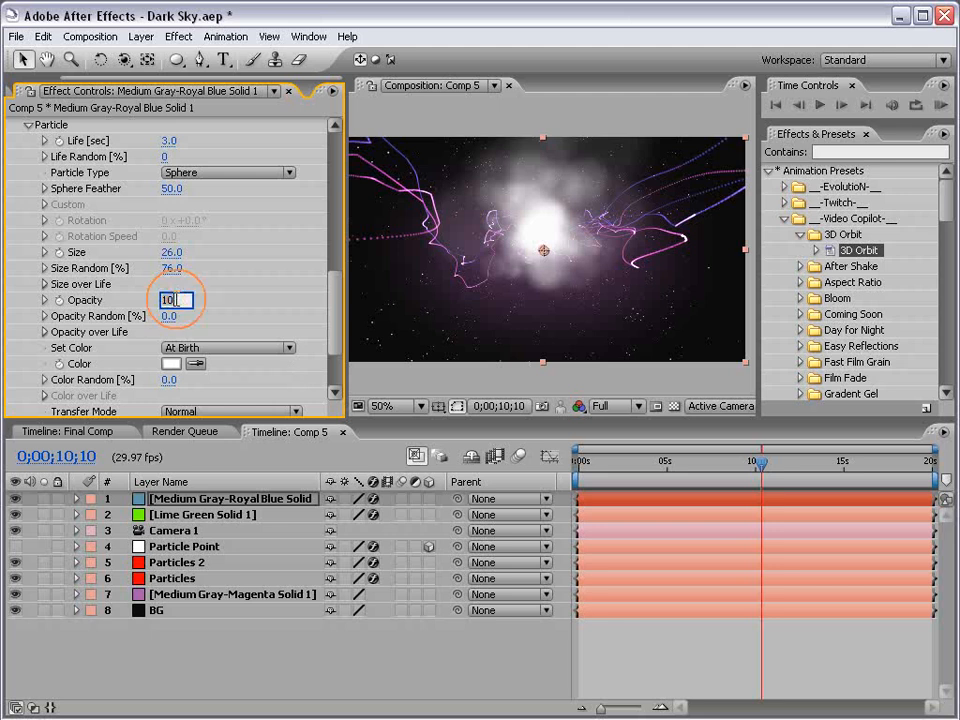
pyautogui.write('5')
pyautogui.press('Return')
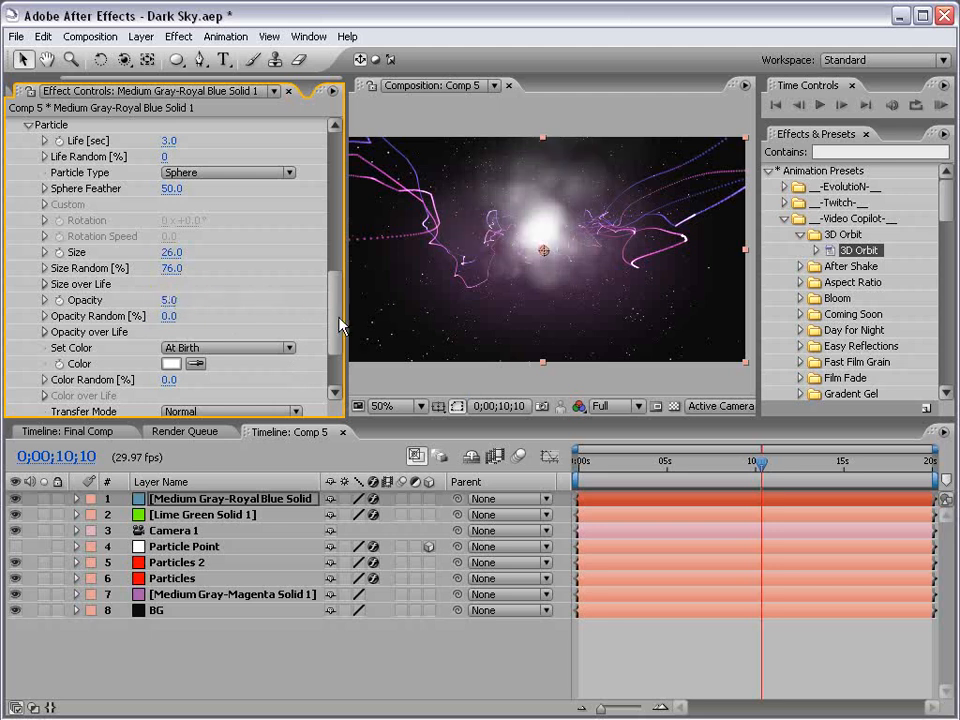
pyautogui.click(167, 364)
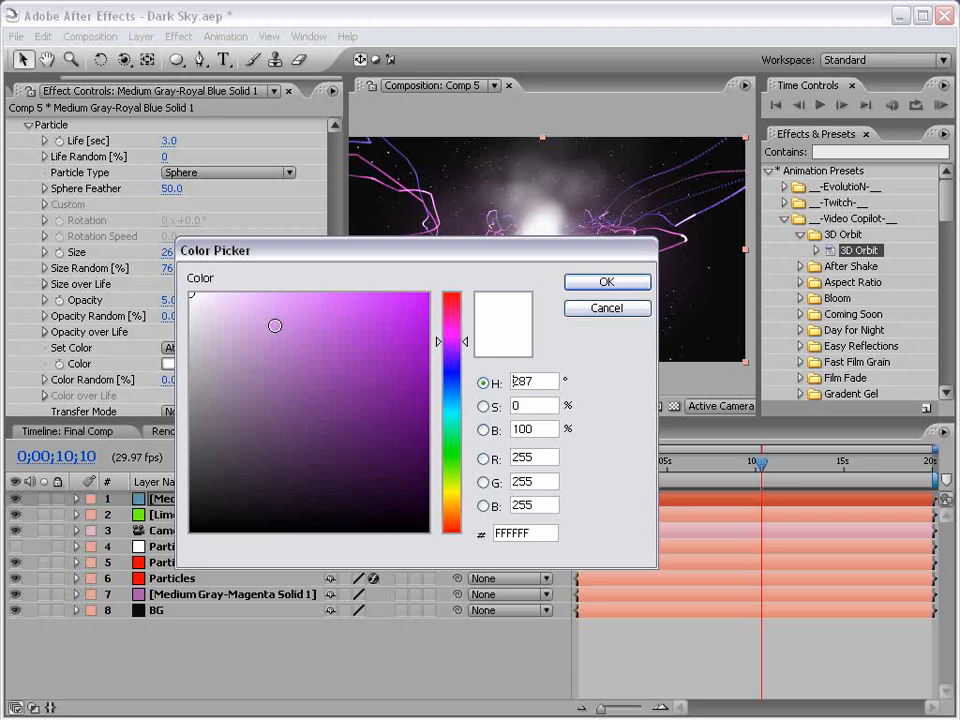
pyautogui.moveTo(274, 326); pyautogui.dragTo(270, 302)
pyautogui.click(605, 283)
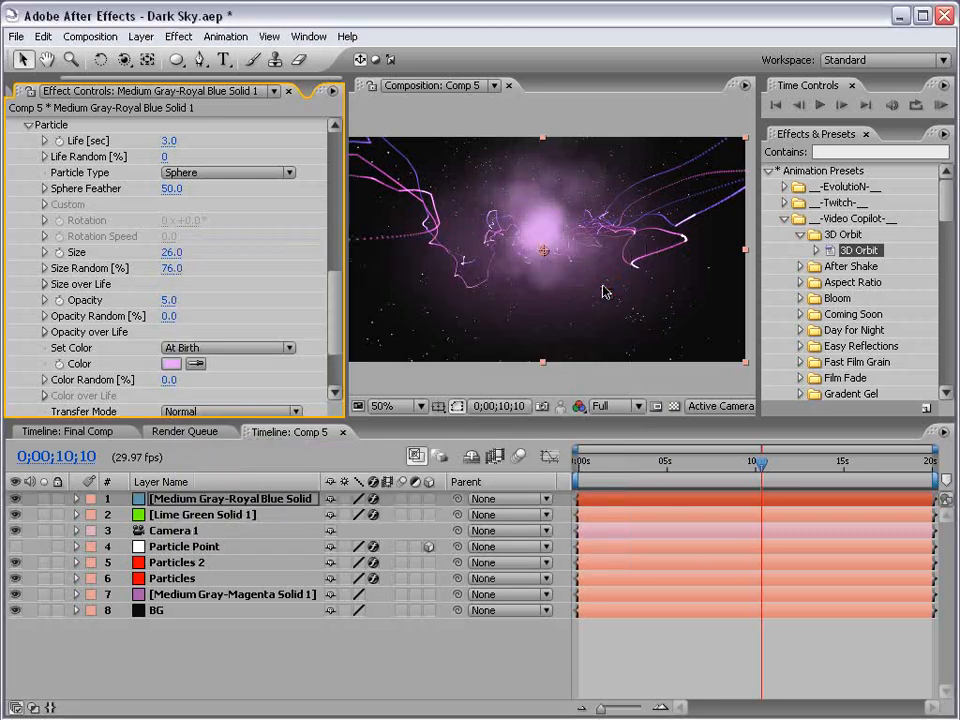
# - Switch the emitter type to Box and size it about 58 in X, 64 in Y and 152 in Z
pyautogui.moveTo(339, 305); pyautogui.dragTo(340, 214)
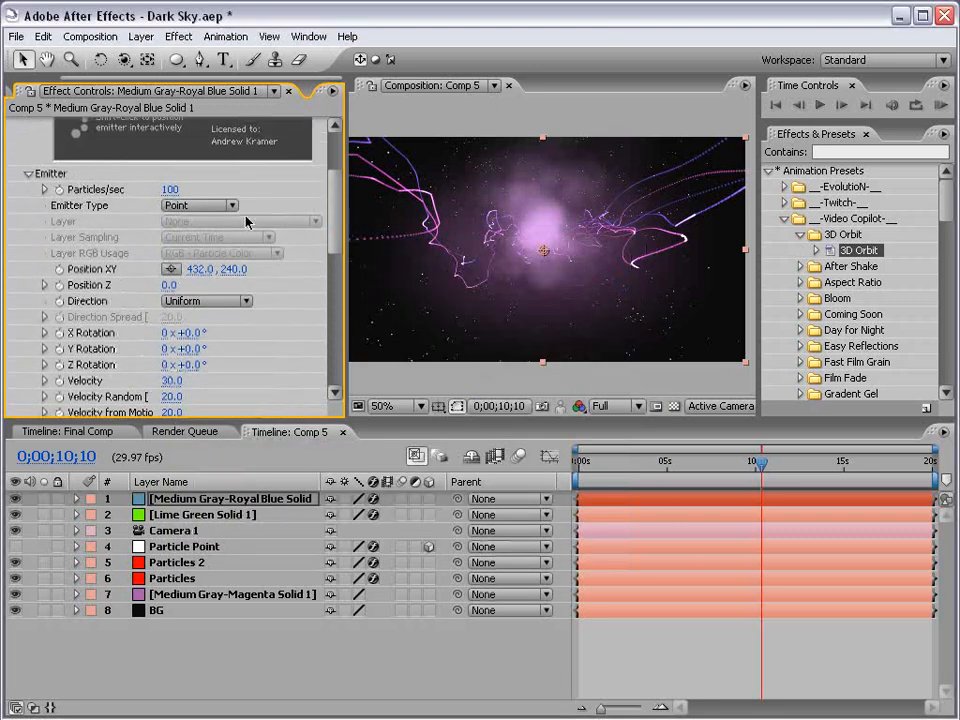
pyautogui.click(201, 207)
pyautogui.click(200, 223)
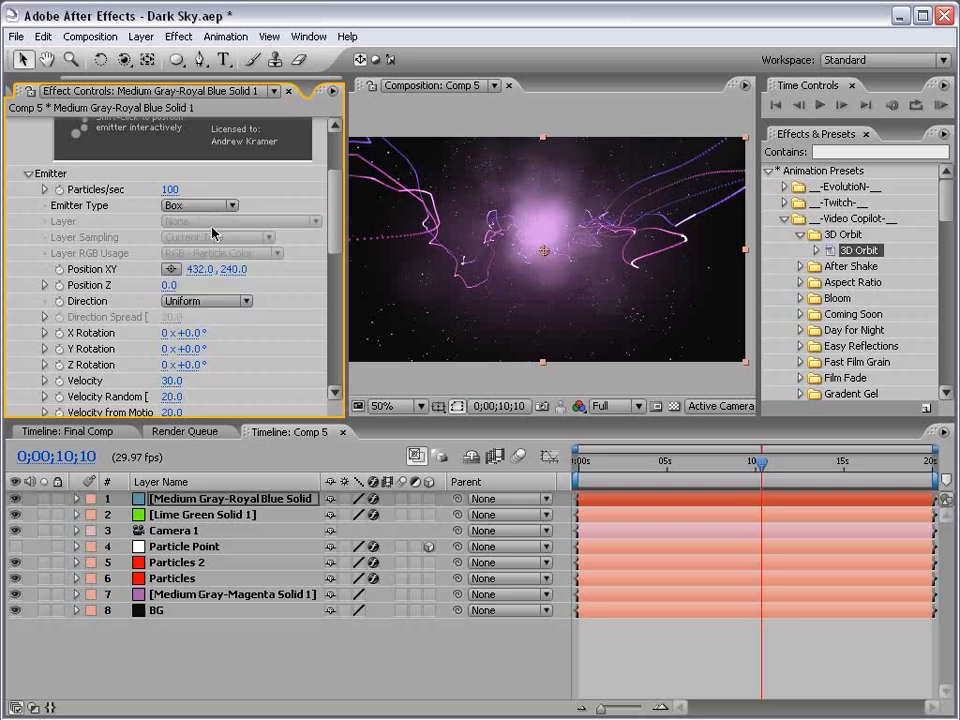
pyautogui.scroll(-5, 228, 332)
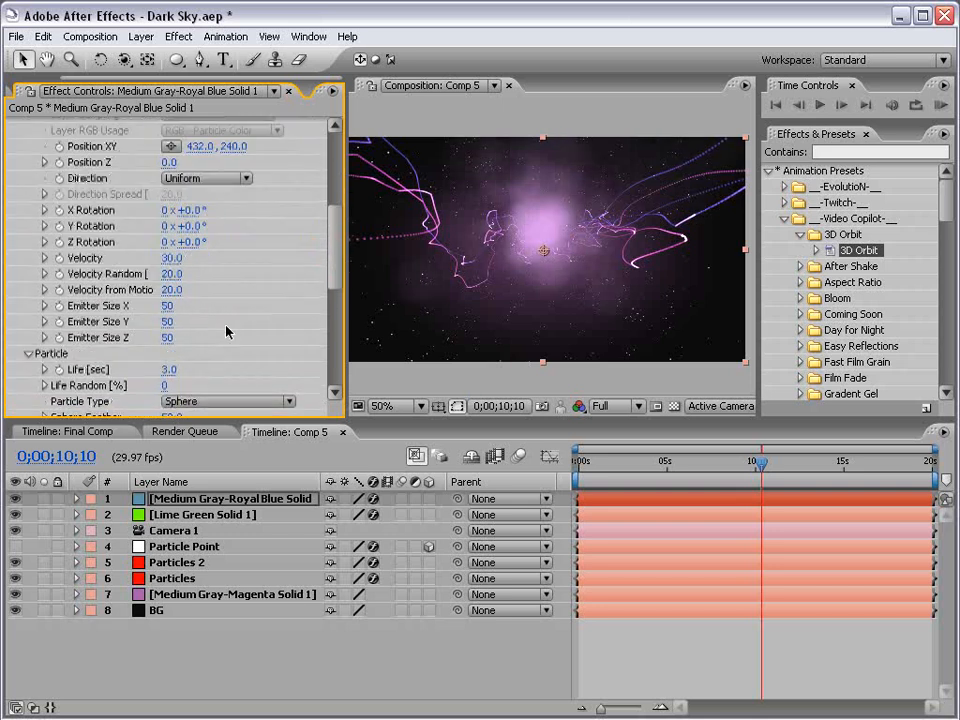
pyautogui.moveTo(167, 329); pyautogui.dragTo(242, 331)
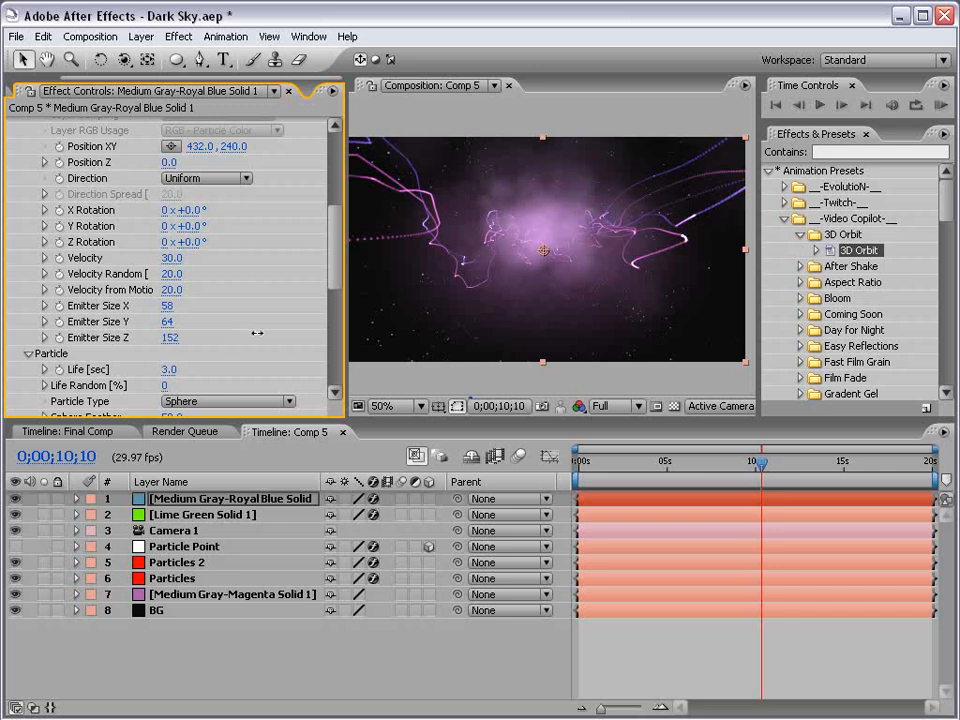
pyautogui.click(698, 658)
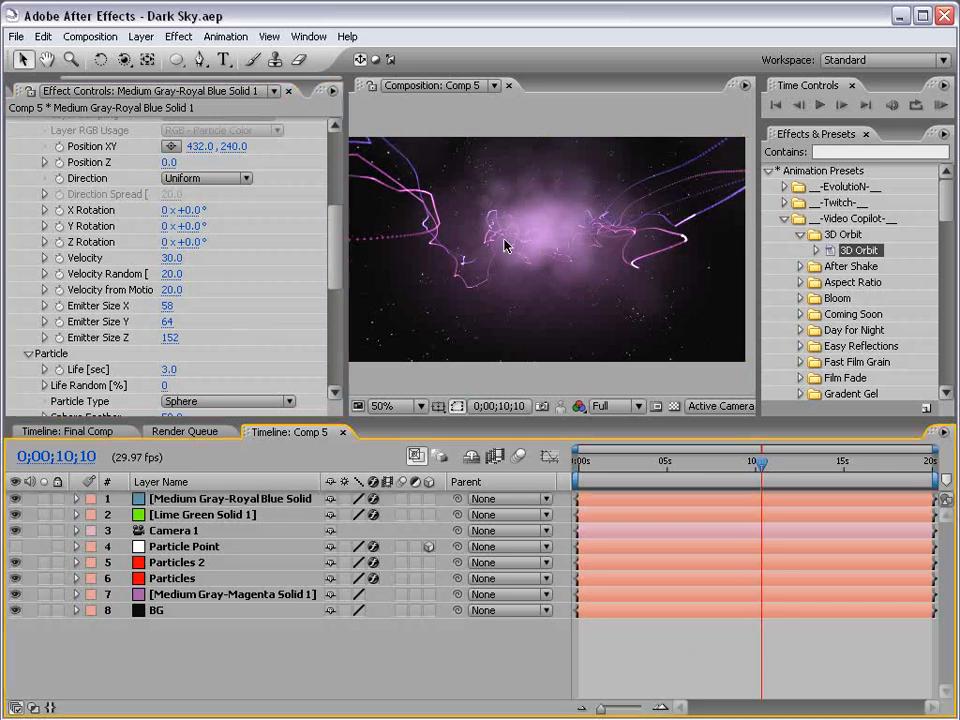
# - Lower the composition preview resolution to Half and try orbiting the camera around the particle cloud
pyautogui.click(612, 406)
pyautogui.click(617, 442)
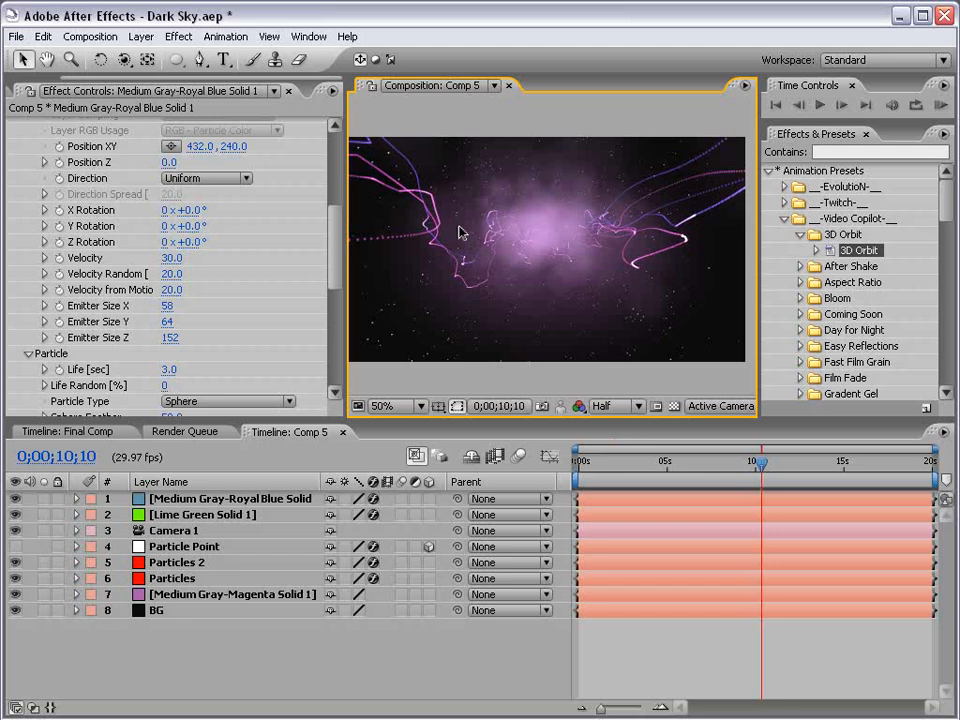
pyautogui.press('c')
pyautogui.moveTo(456, 227)
pyautogui.mouseDown()
pyautogui.moveTo(557, 246)
pyautogui.moveTo(690, 249)
pyautogui.moveTo(545, 219)
pyautogui.mouseUp()
pyautogui.click(686, 676)
pyautogui.press('v')
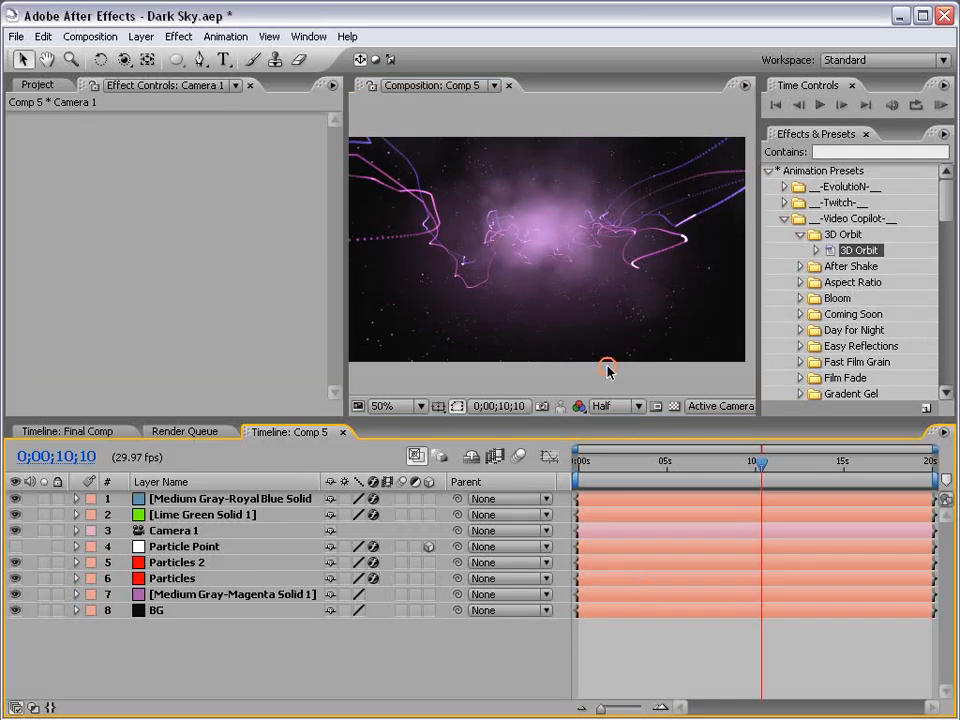
# - Create a text layer reading VIDEO COPILOT over the purple glow in Comp 5
pyautogui.press('h')
pyautogui.moveTo(504, 336); pyautogui.dragTo(512, 342)
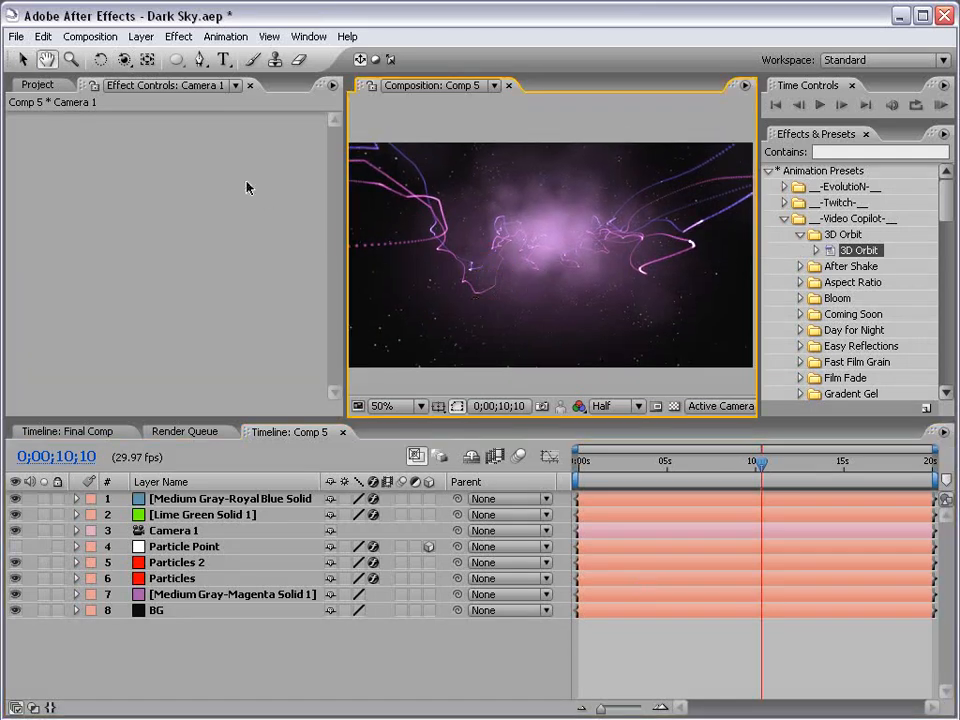
pyautogui.click(223, 59)
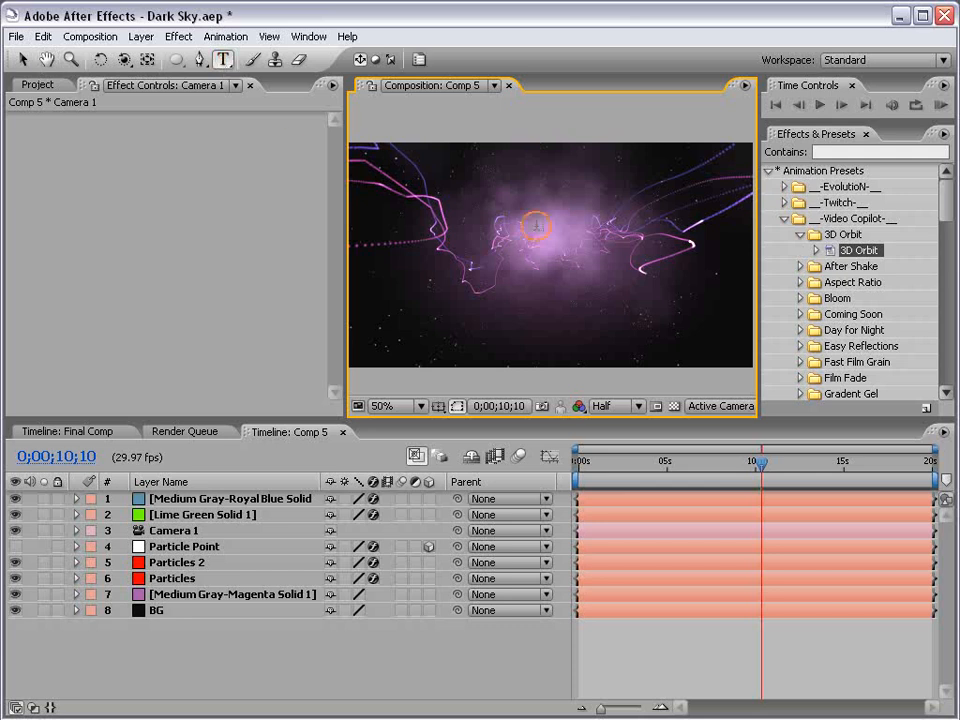
pyautogui.hotkey('ctrl', 'alt', 'shift', 't')
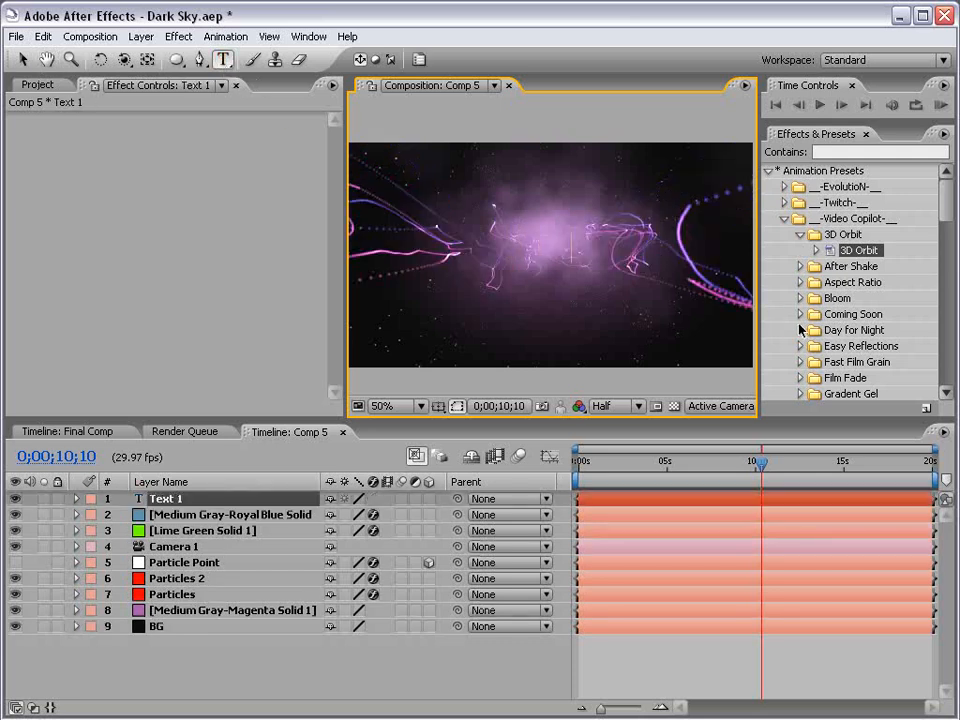
pyautogui.write('VIDEO COPILOT')
pyautogui.click(22, 59)
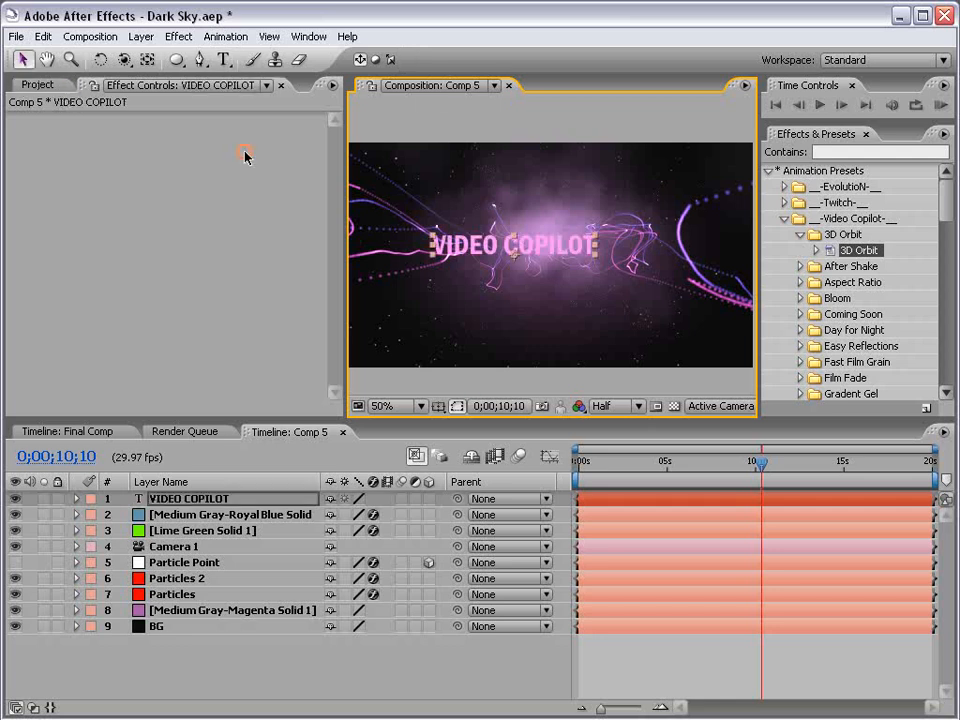
# - Make the VIDEO COPILOT layer 3D and reset its position to the composition centre at 432, 240, 0
pyautogui.click(428, 498)
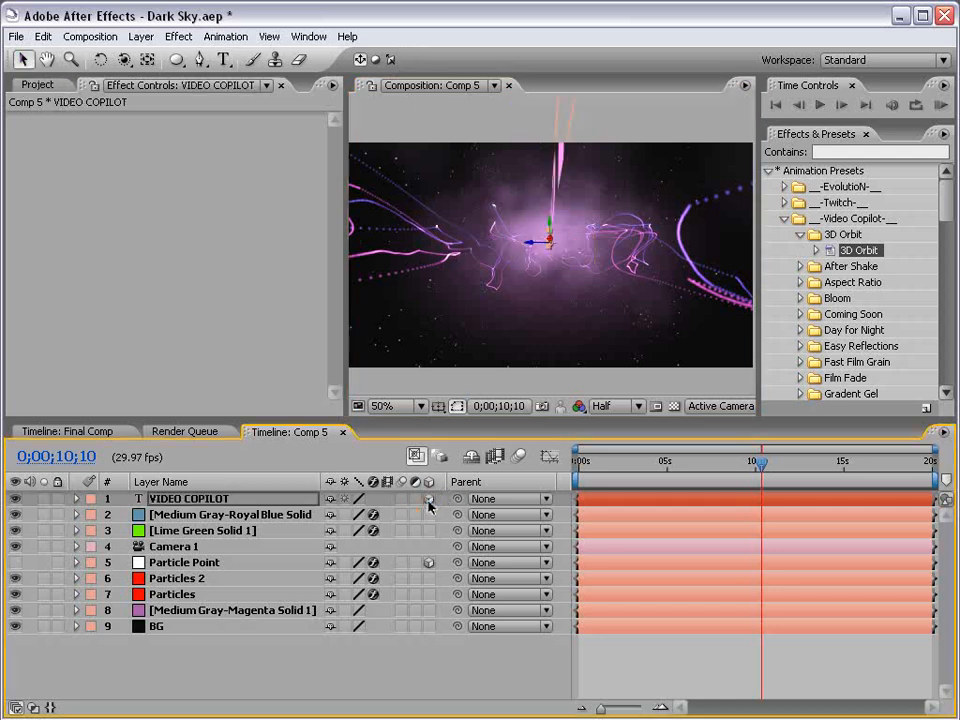
pyautogui.press('p')
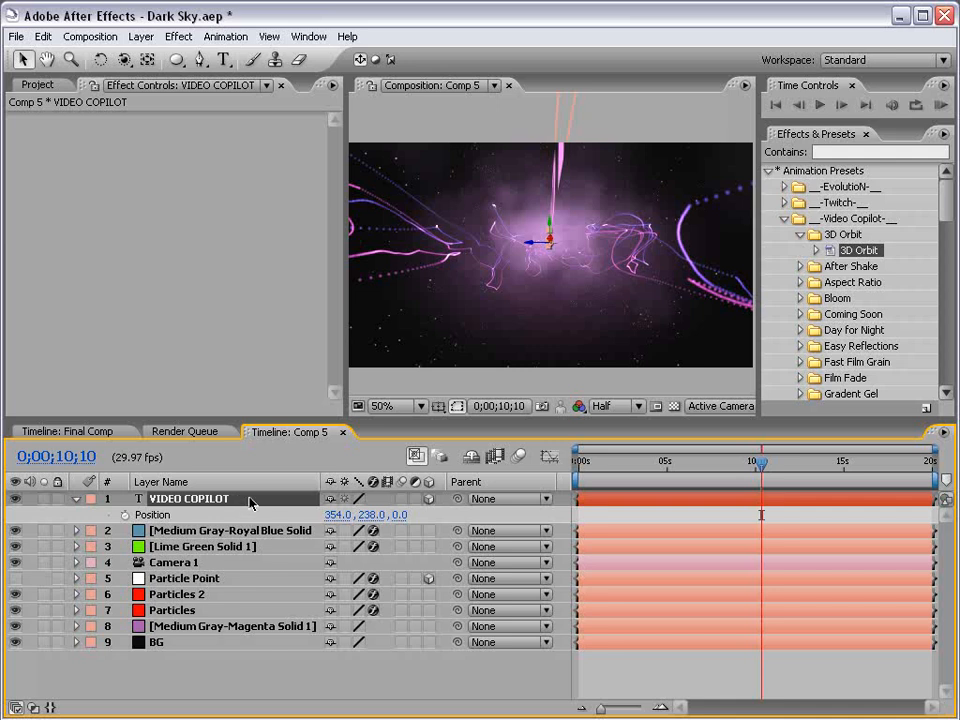
pyautogui.click(178, 514)
pyautogui.rightClick(178, 514)
pyautogui.click(206, 608)
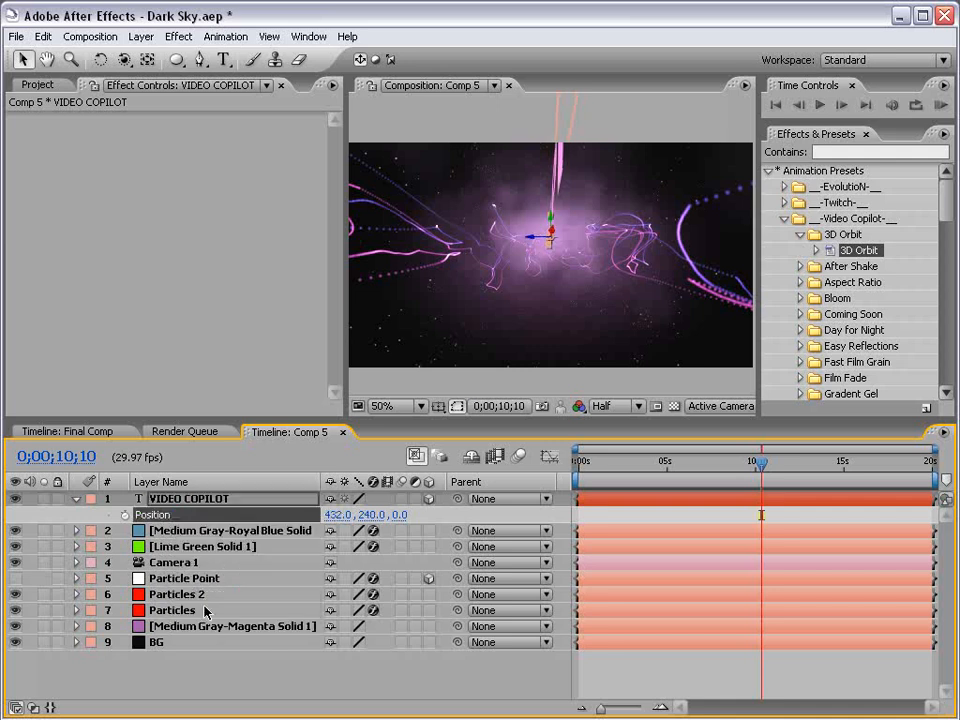
# - Rotate the VIDEO COPILOT text about its vertical axis until it roughly faces the camera
pyautogui.press('w')
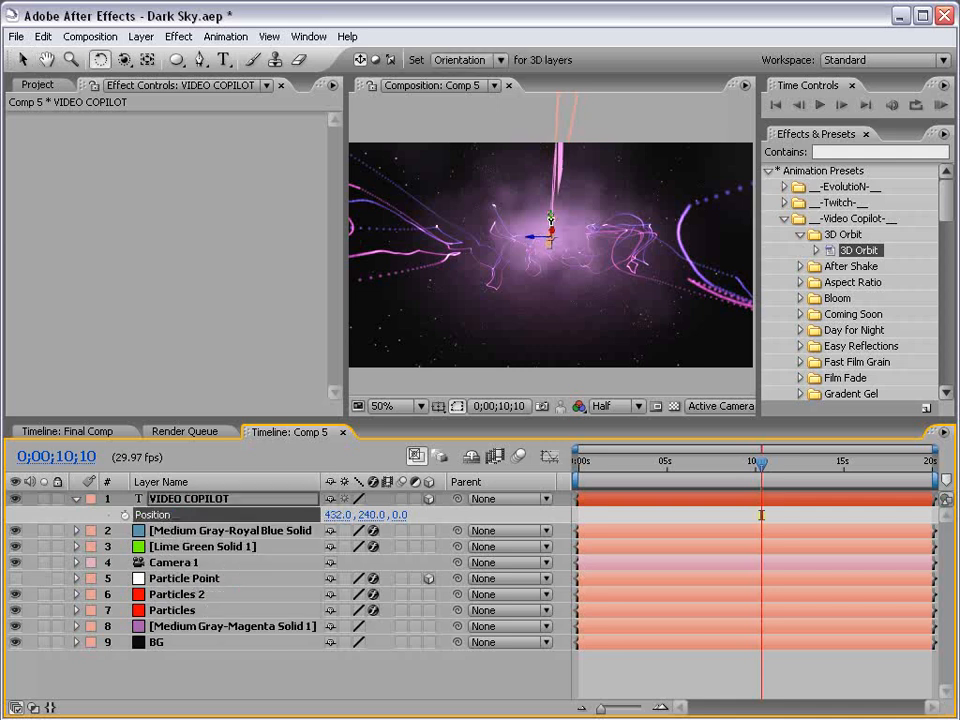
pyautogui.moveTo(551, 218); pyautogui.dragTo(597, 218)
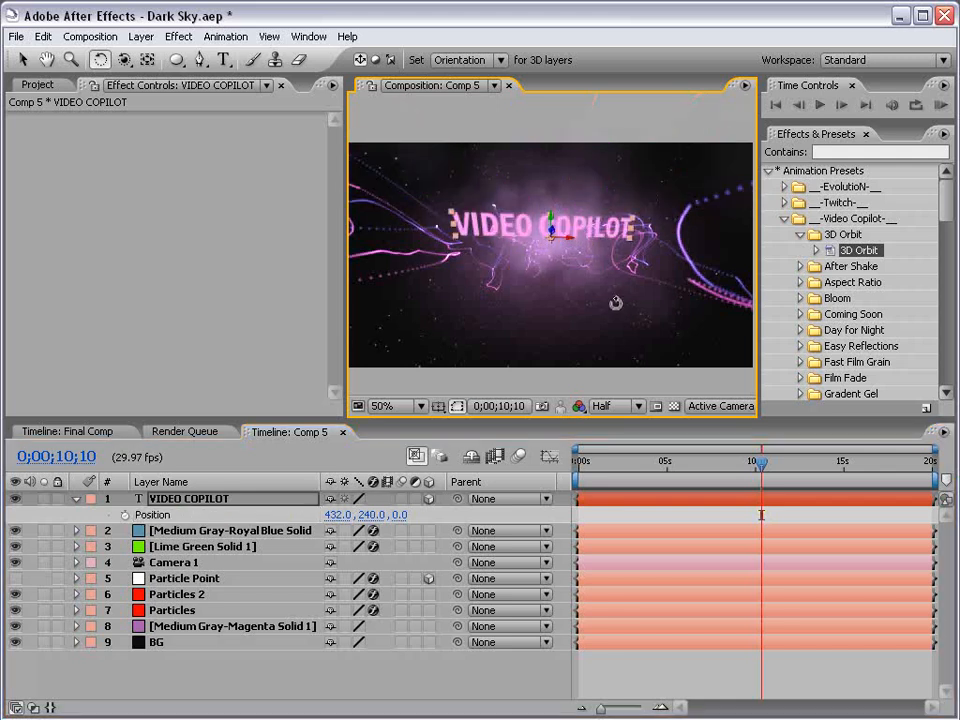
pyautogui.press('v')
# - Orbit the camera to a more frontal view of the text and lower the text to Y 290
pyautogui.click(124, 60)
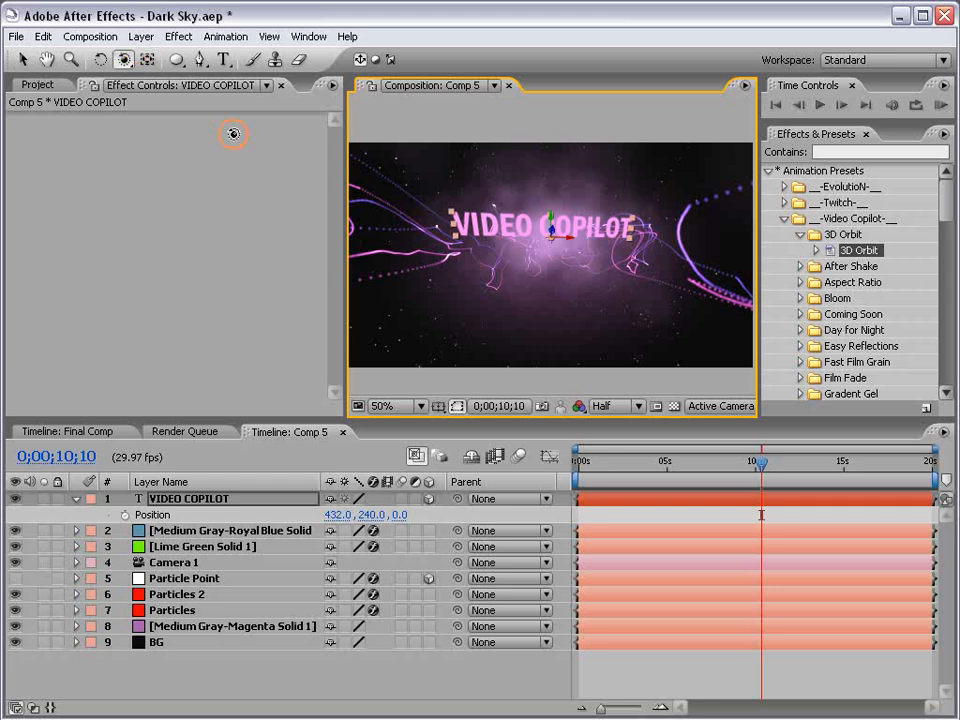
pyautogui.moveTo(563, 223)
pyautogui.mouseDown()
pyautogui.moveTo(553, 240)
pyautogui.moveTo(555, 195)
pyautogui.moveTo(552, 248)
pyautogui.mouseUp()
pyautogui.press('v')
# - Change the fill colour of the VIDEO COPILOT text to white and close the text formatting panels
pyautogui.hotkey('ctrl', 't')
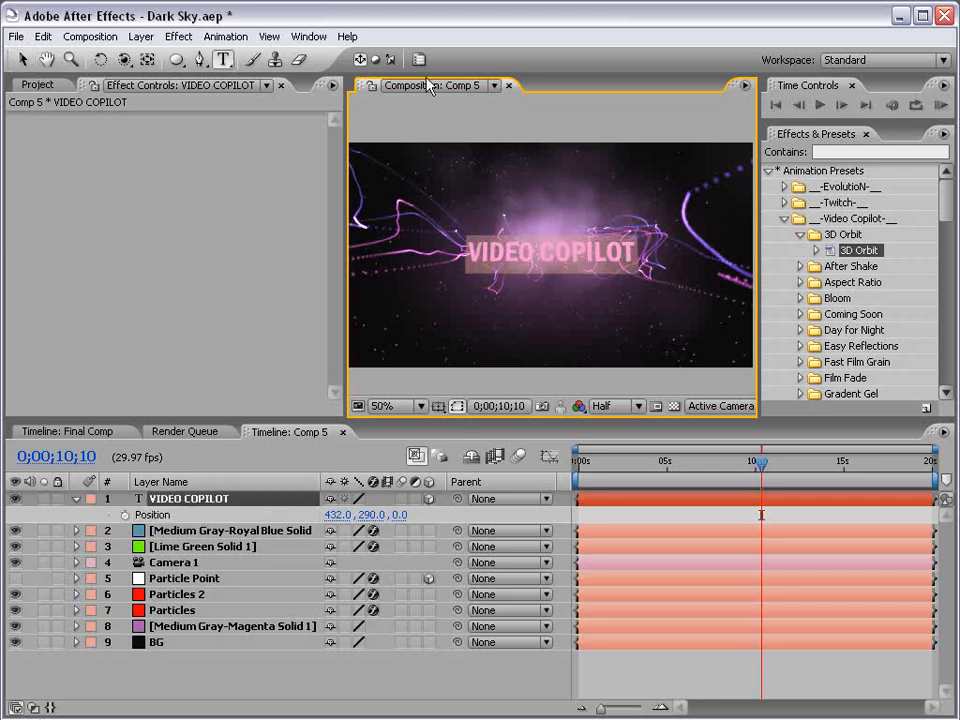
pyautogui.click(418, 60)
pyautogui.click(712, 167)
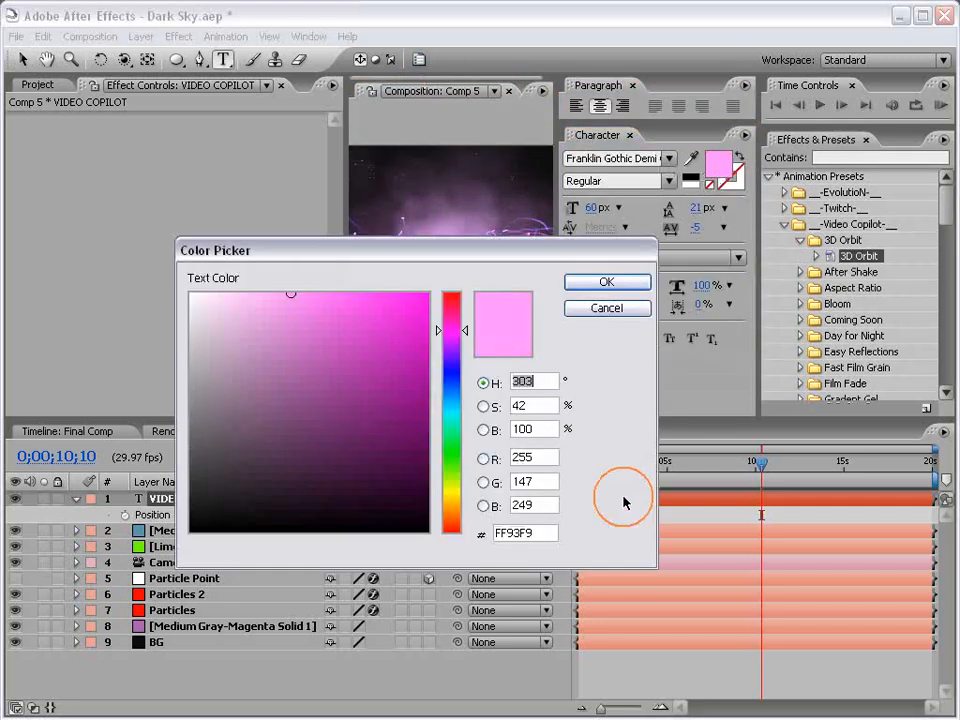
pyautogui.moveTo(385, 362); pyautogui.dragTo(131, 219)
pyautogui.click(619, 286)
pyautogui.click(632, 135)
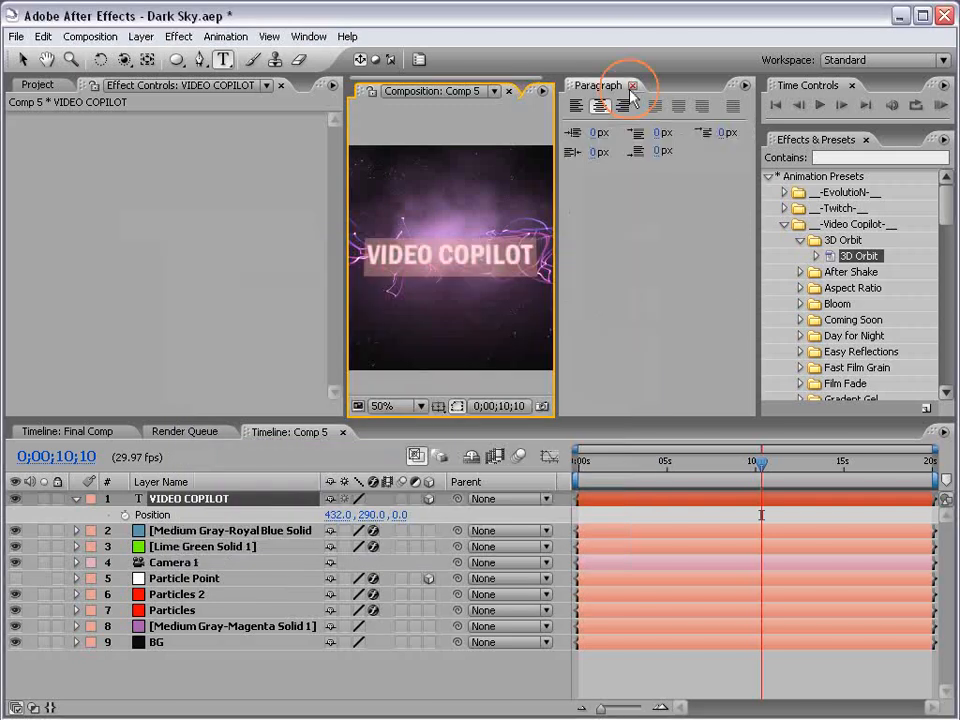
pyautogui.click(631, 85)
pyautogui.click(22, 60)
pyautogui.click(670, 668)
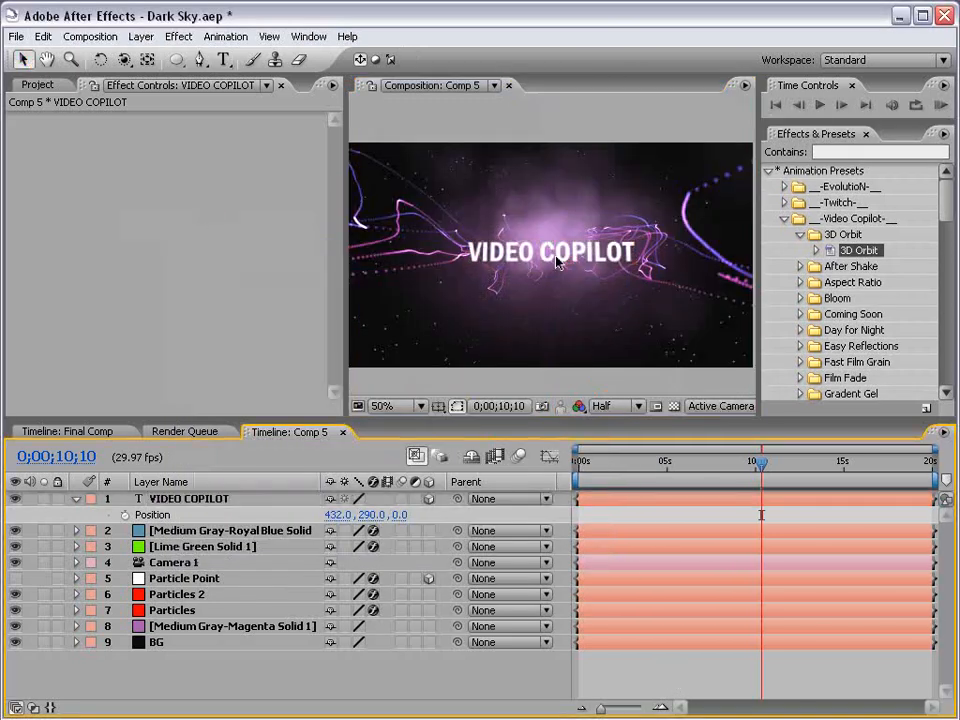
# - Enlarge the VIDEO COPILOT text slightly, and save the project after checking the composition in the maximised view
pyautogui.click(200, 500)
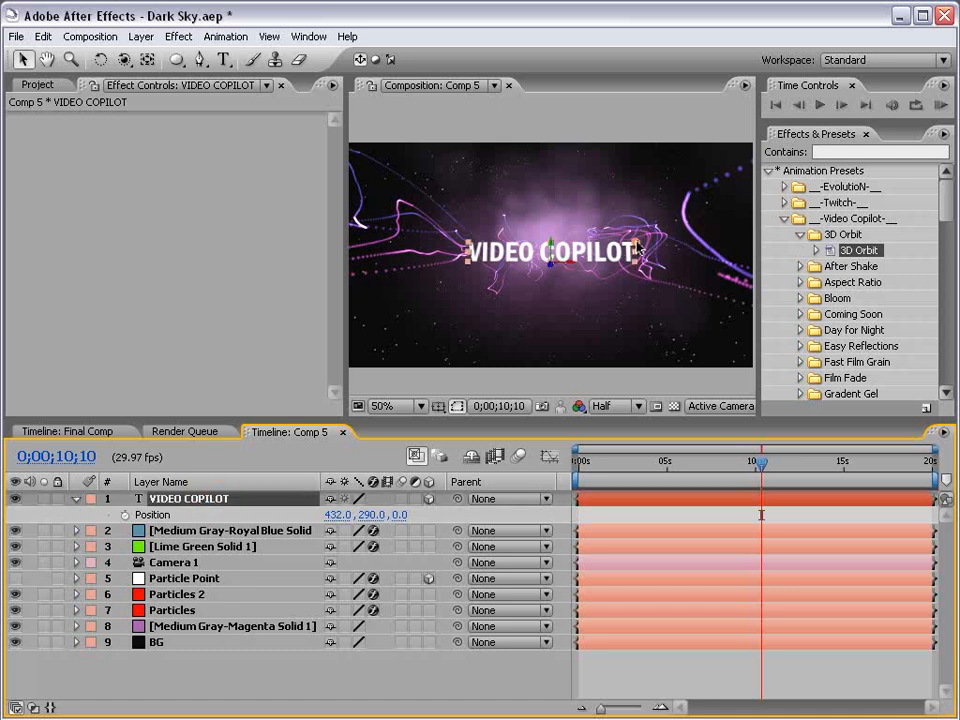
pyautogui.moveTo(636, 245); pyautogui.dragTo(652, 236)
pyautogui.click(643, 672)
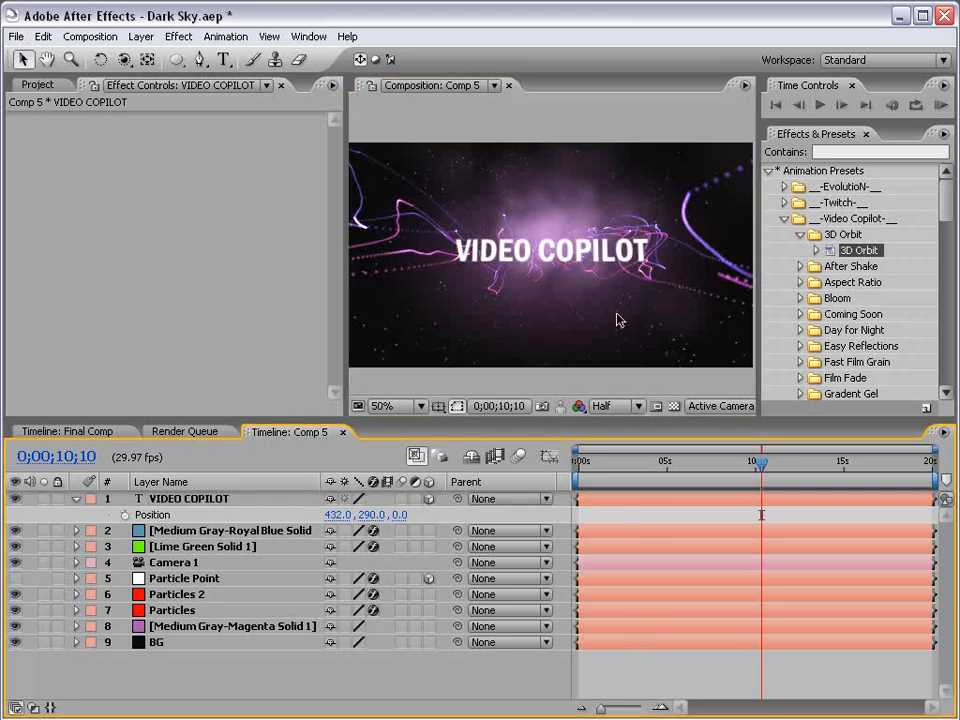
pyautogui.press('`')
pyautogui.press('`')
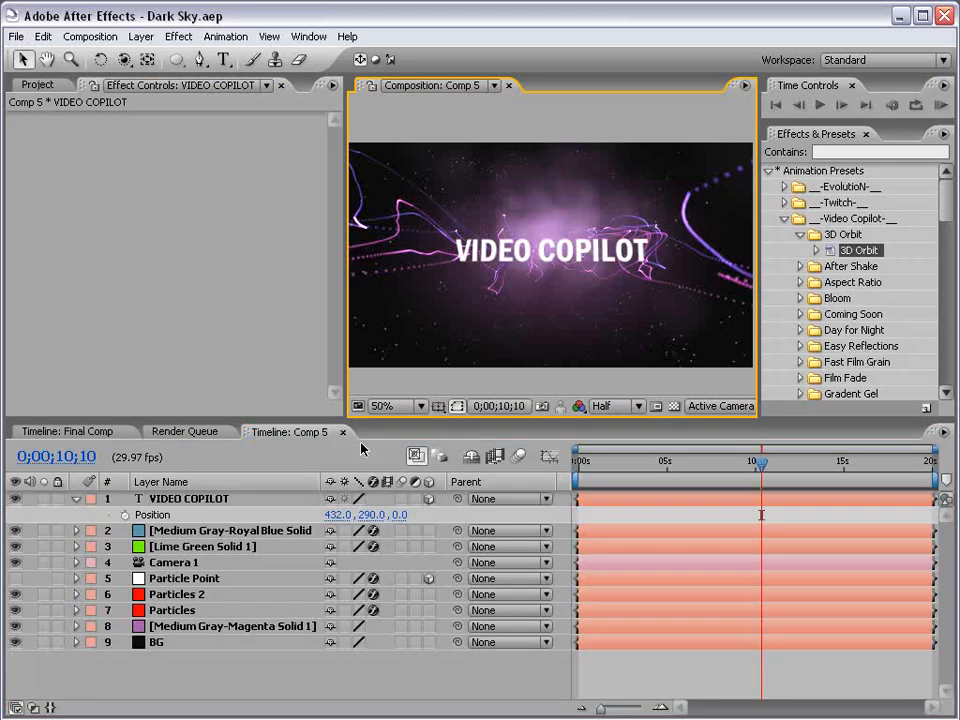
# - Raise the VIDEO COPILOT text to Y 244 and orbit the camera to see the title at an angle
pyautogui.click(517, 253)
pyautogui.moveTo(550, 244); pyautogui.dragTo(552, 229)
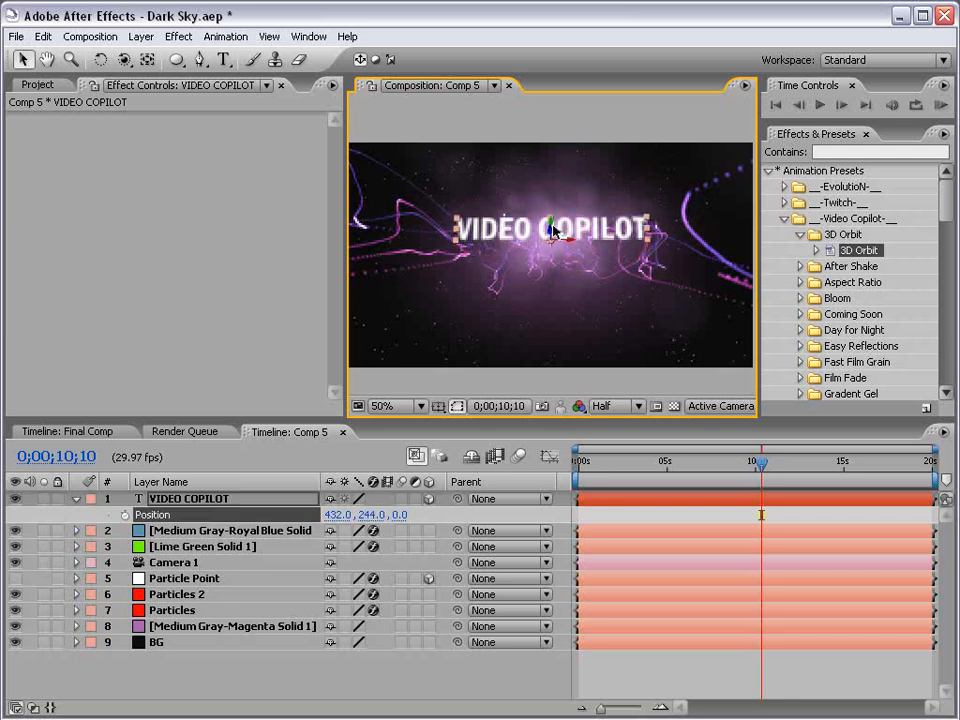
pyautogui.click(123, 59)
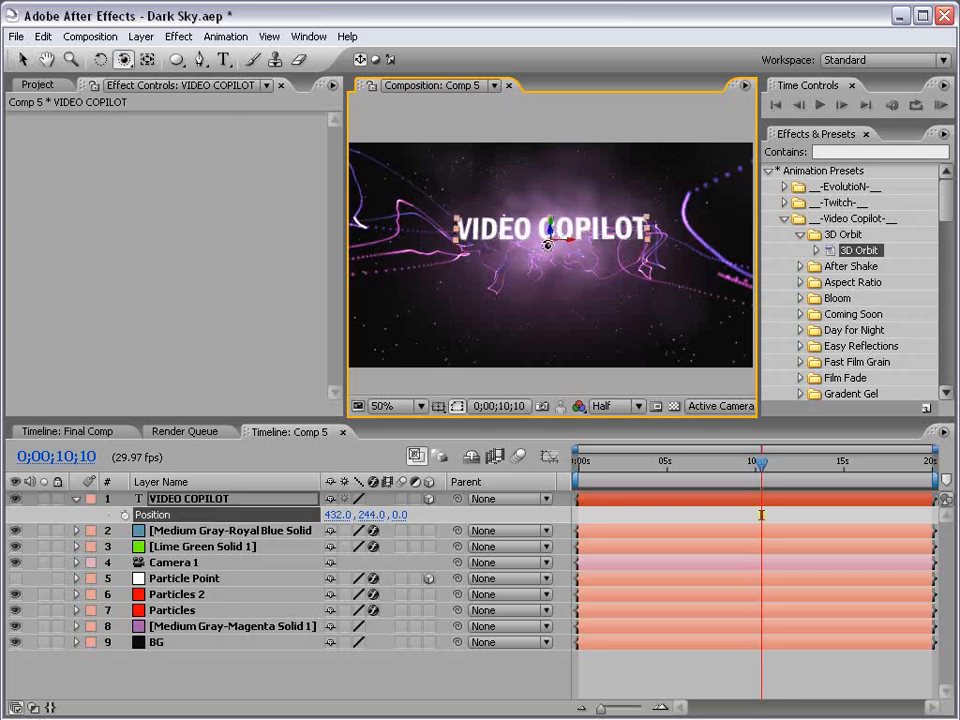
pyautogui.moveTo(430, 190); pyautogui.dragTo(578, 273)
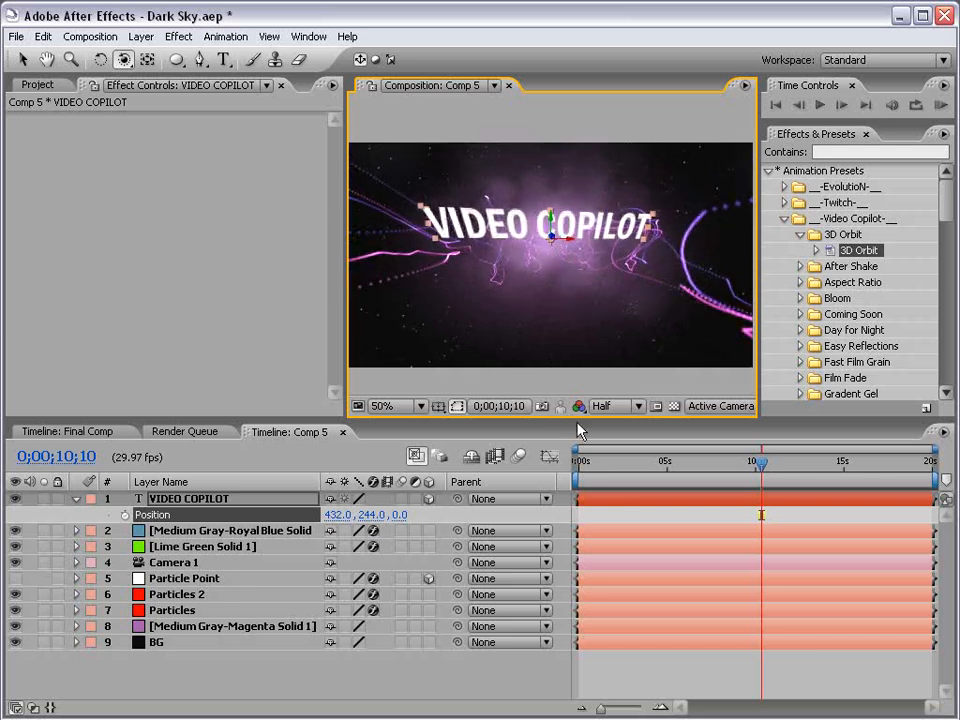
# - Set Camera 1's Point of Interest to Y 240 and Z 0, and orbit the camera slightly around the title
pyautogui.click(175, 562)
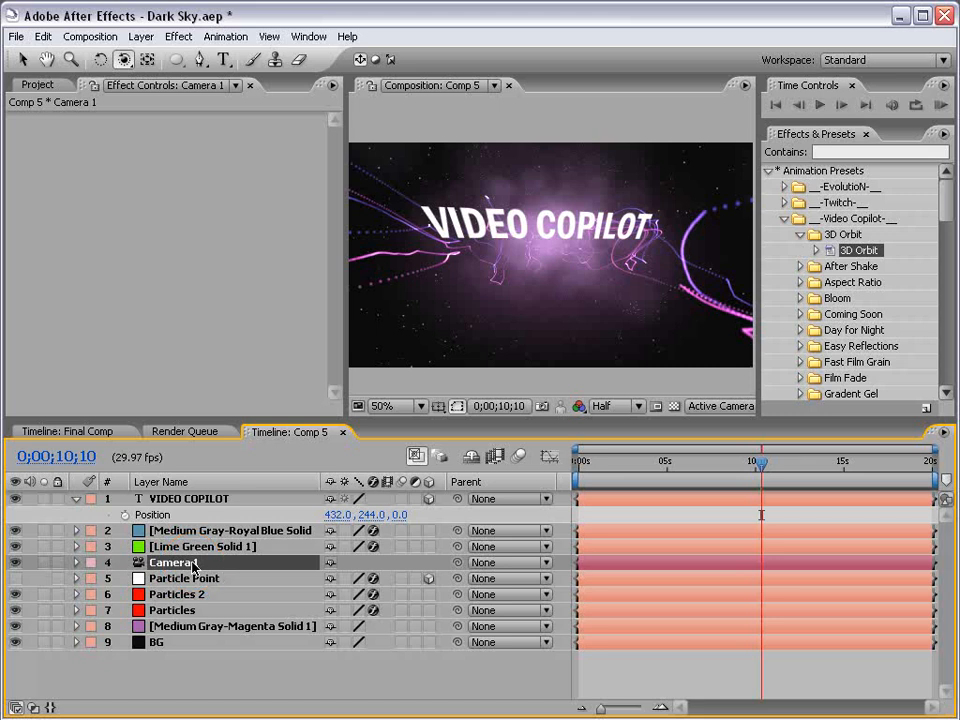
pyautogui.press('a')
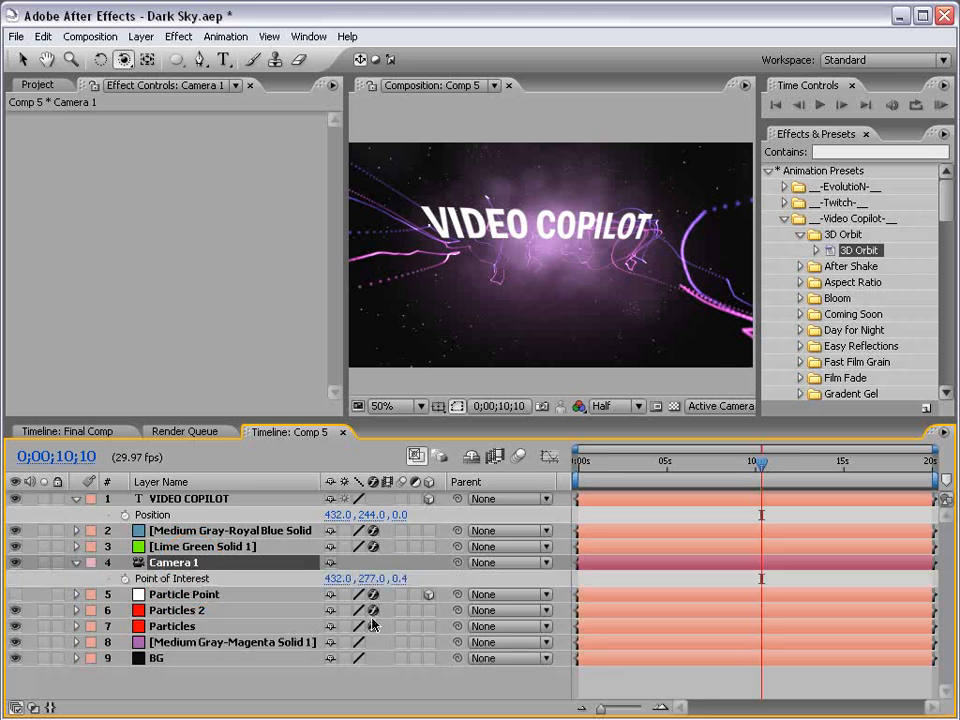
pyautogui.click(398, 578)
pyautogui.write('0')
pyautogui.press('Return')
pyautogui.click(364, 578)
pyautogui.write('2')
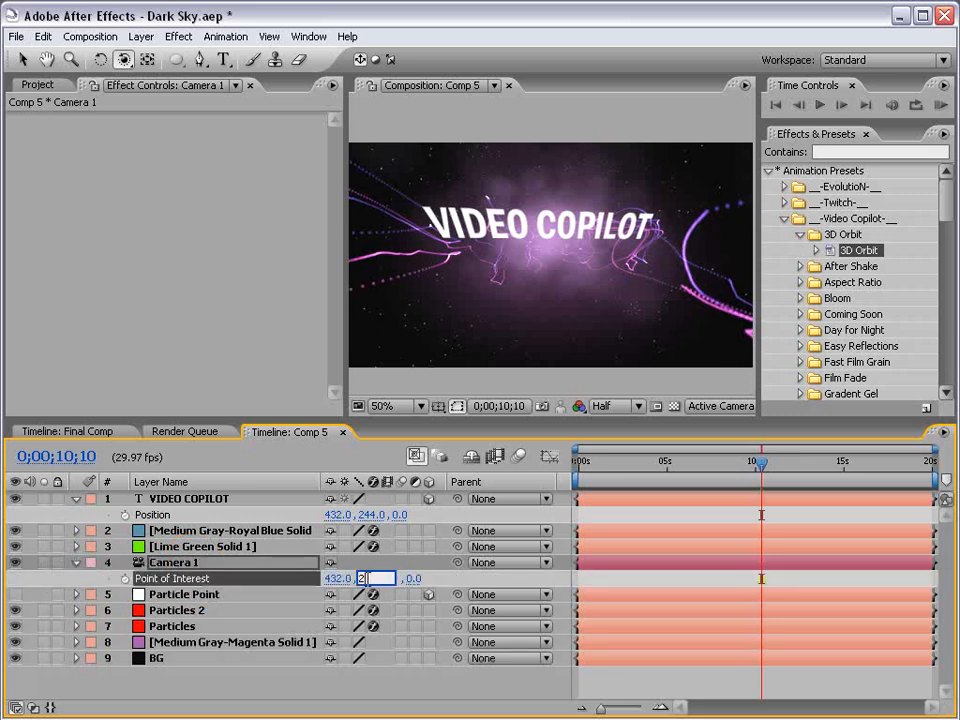
pyautogui.write('40')
pyautogui.press('Return')
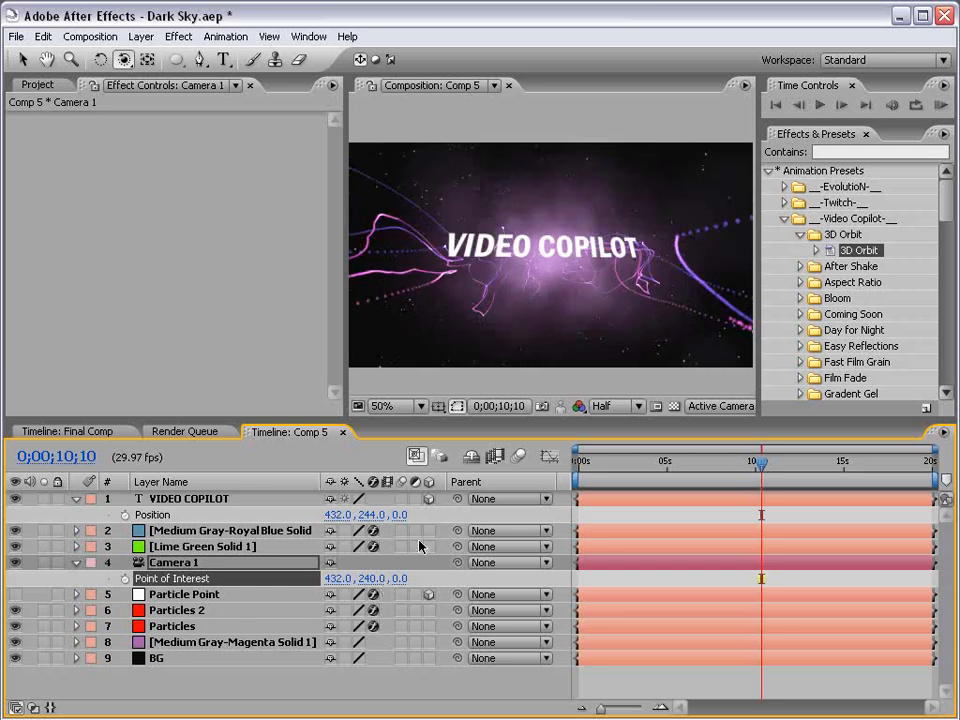
pyautogui.moveTo(554, 256)
pyautogui.mouseDown()
pyautogui.moveTo(555, 270)
pyautogui.moveTo(553, 261)
pyautogui.mouseUp()
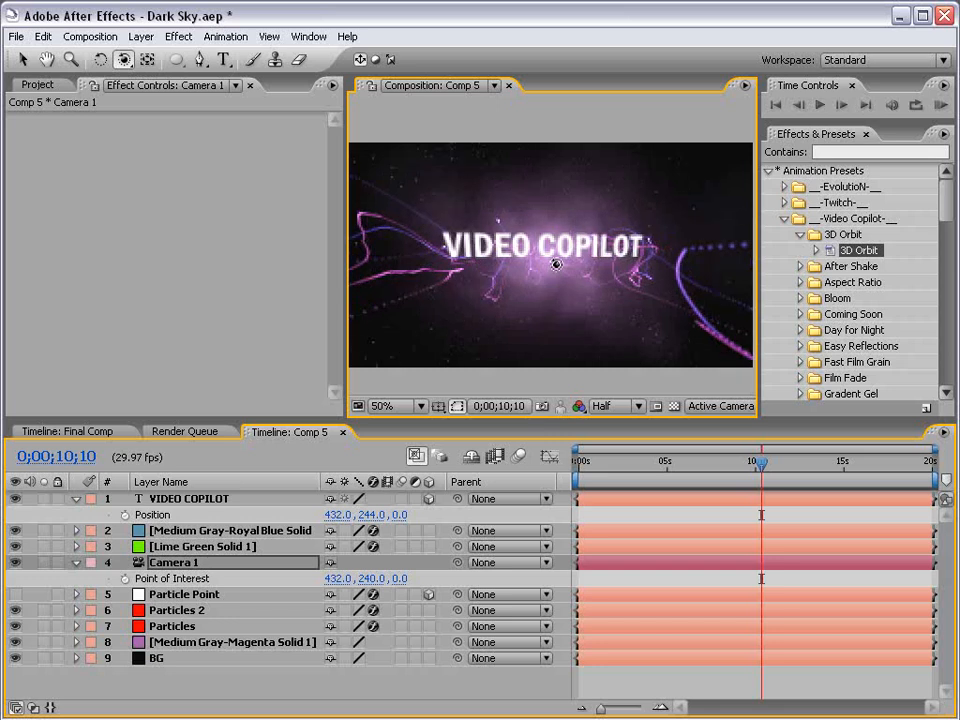
# - Reset the VIDEO COPILOT layer's position to 432, 240, 0, deselect all layers and save the project
pyautogui.press('v')
pyautogui.click(189, 499)
pyautogui.press('p')
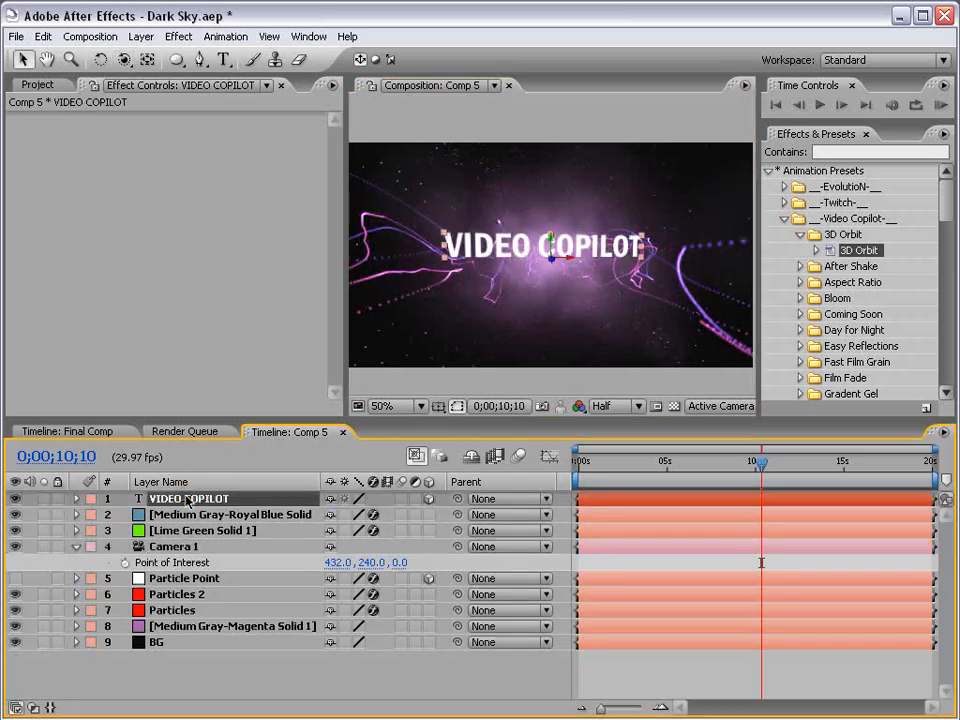
pyautogui.press('p')
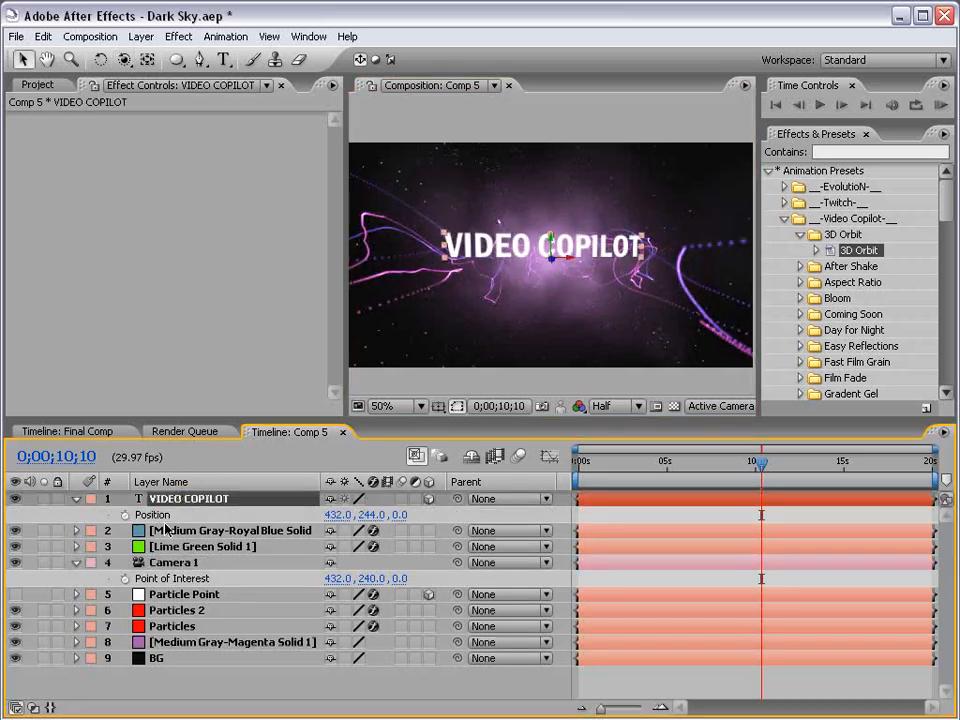
pyautogui.rightClick(178, 514)
pyautogui.click(200, 606)
pyautogui.press('F2')
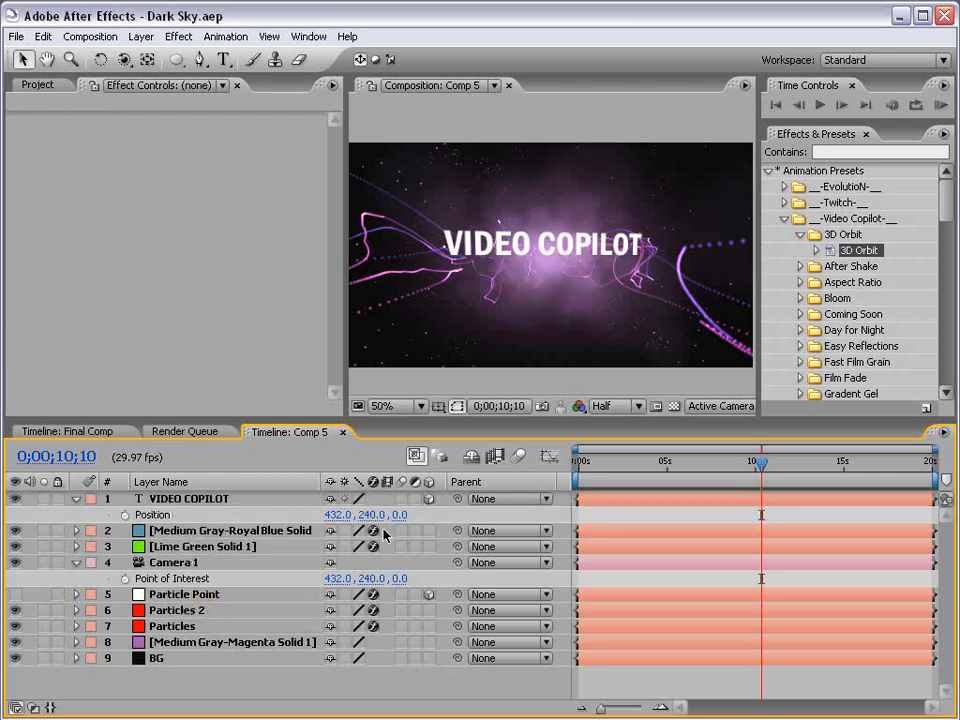
# - Collapse Camera 1's properties and rename the Lime Green Solid 1 layer as Star Field
pyautogui.click(75, 562)
pyautogui.click(185, 547)
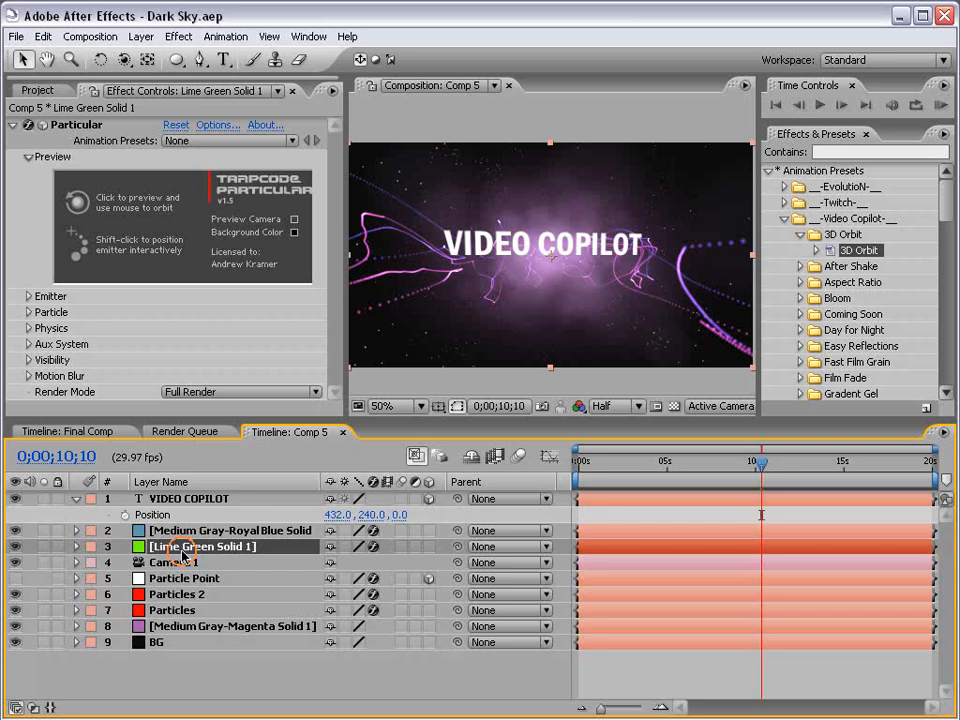
pyautogui.click(16, 547)
pyautogui.press('Return')
pyautogui.write('Star F')
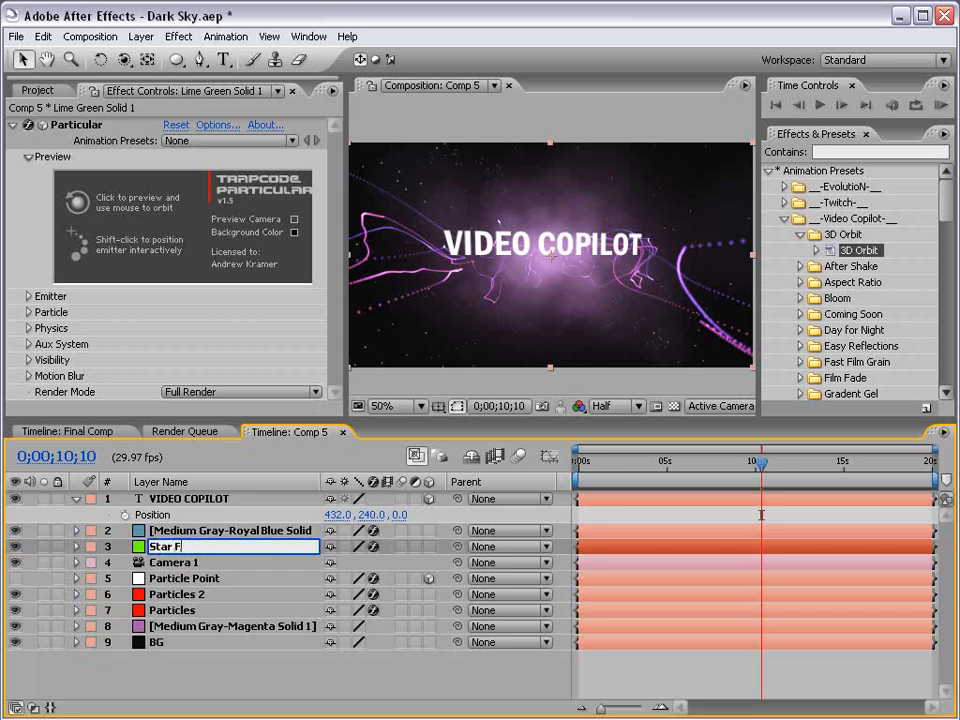
pyautogui.write('ield')
pyautogui.press('Return')
# - Toggle the Medium Gray-Royal Blue Solid 1 layer's visibility to identify it, and rename it as Smoke
pyautogui.click(64, 532)
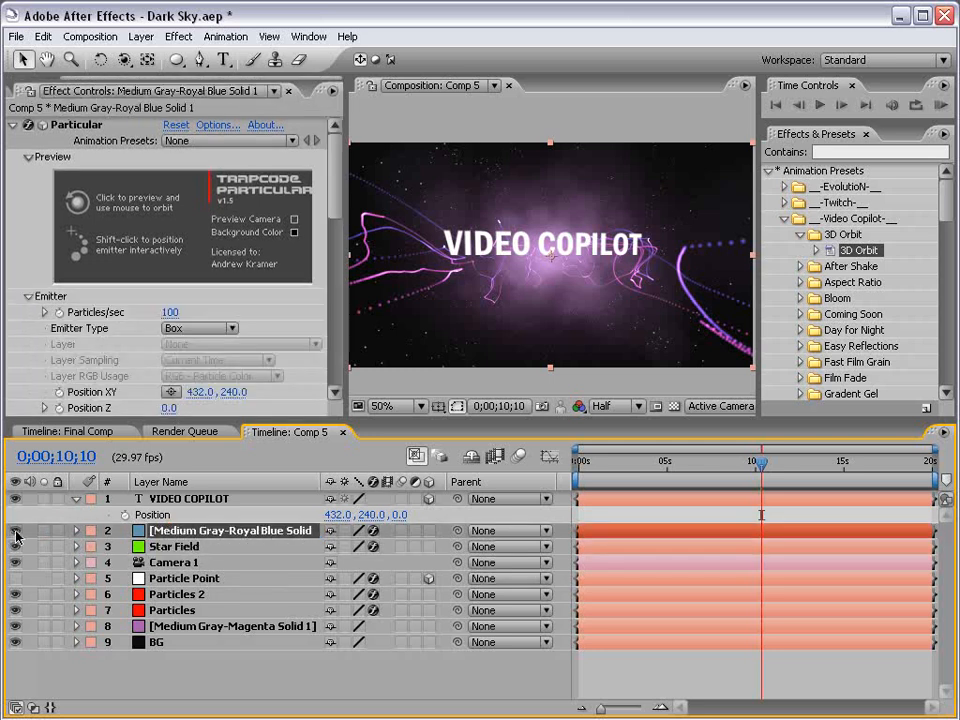
pyautogui.click(16, 531)
pyautogui.click(16, 533)
pyautogui.press('Return')
pyautogui.write('S')
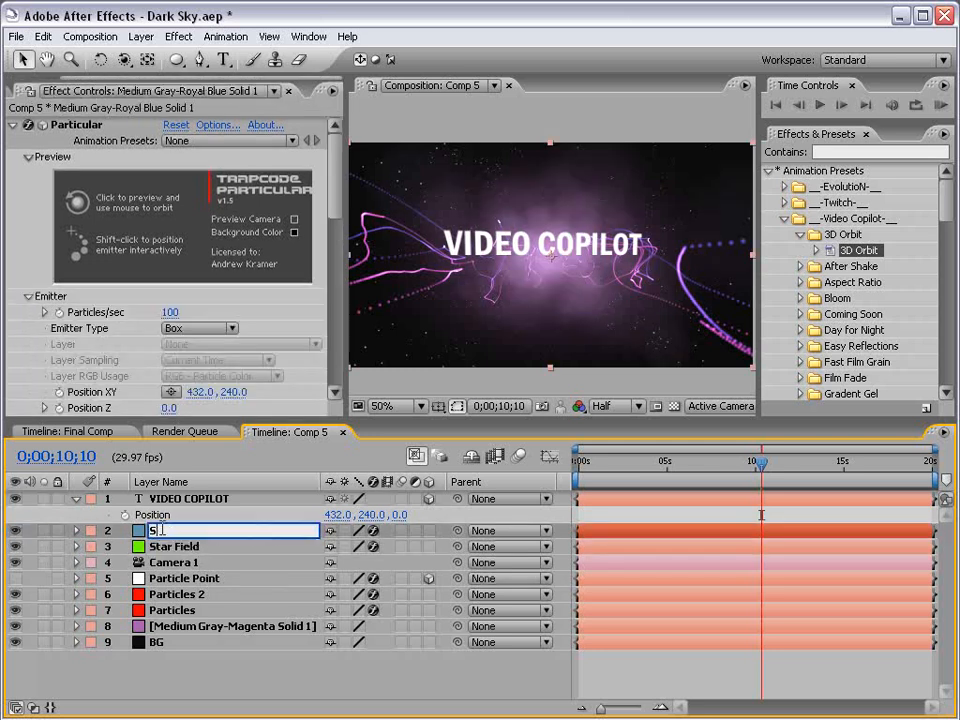
pyautogui.write('moke')
pyautogui.press('Return')
# - Rename the Medium Gray-Magenta Solid 1 layer as BG Color and deselect it
pyautogui.click(176, 594)
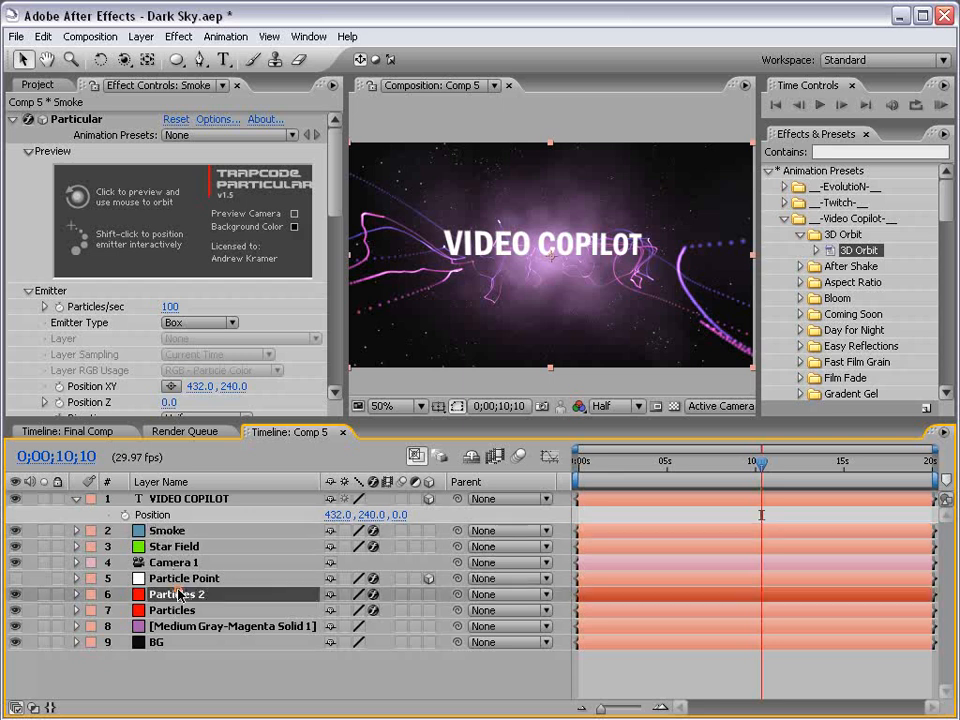
pyautogui.click(176, 612)
pyautogui.click(178, 628)
pyautogui.press('Return')
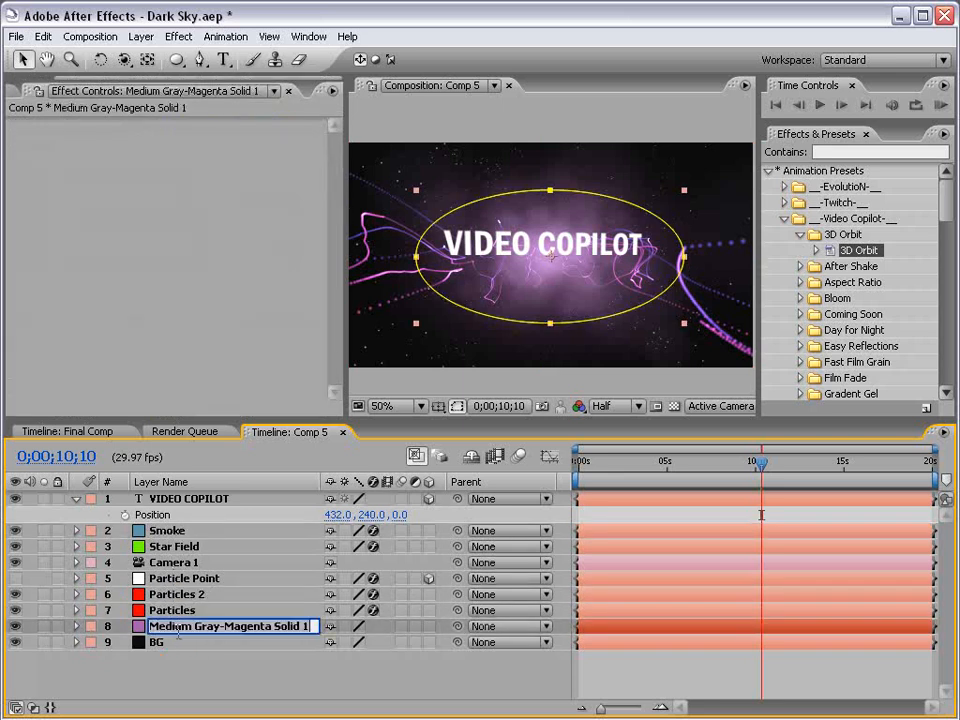
pyautogui.write('BG')
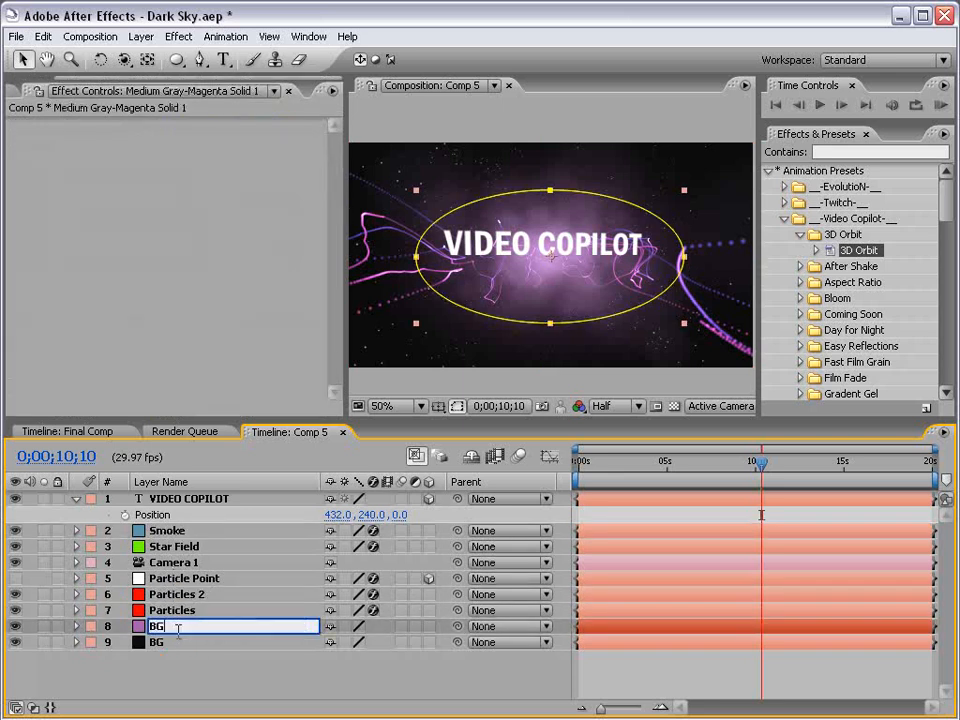
pyautogui.write(' Color')
pyautogui.press('Return')
pyautogui.click(193, 677)
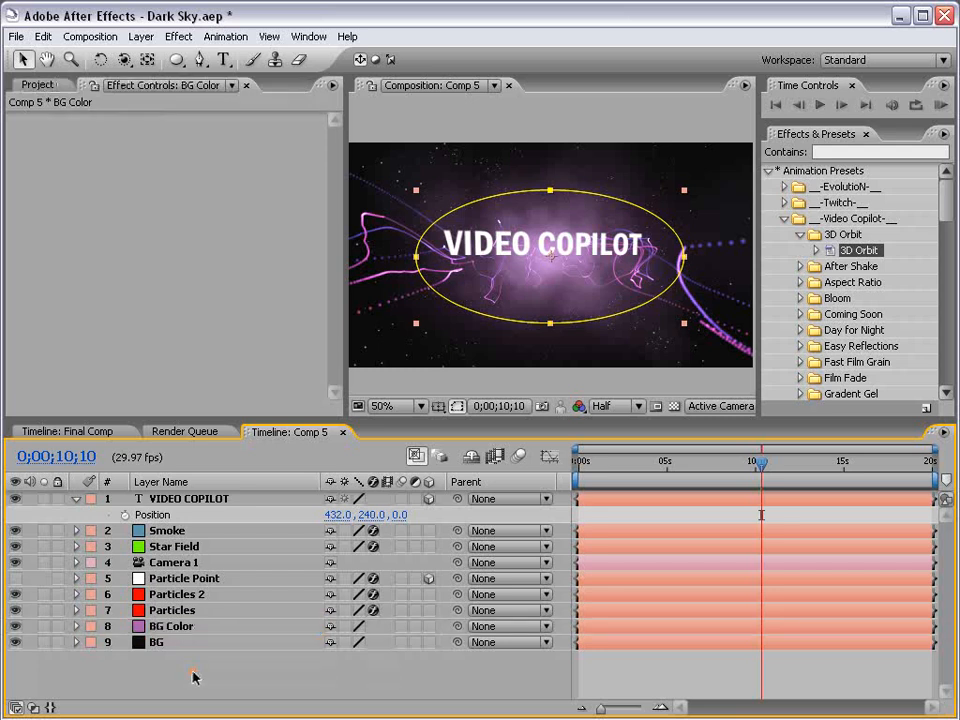
# - Set the Smoke layer's blending mode to Add and its opacity to 75%
pyautogui.moveTo(163, 530)
pyautogui.mouseDown()
pyautogui.moveTo(170, 607)
pyautogui.moveTo(155, 575)
pyautogui.moveTo(166, 537)
pyautogui.mouseUp()
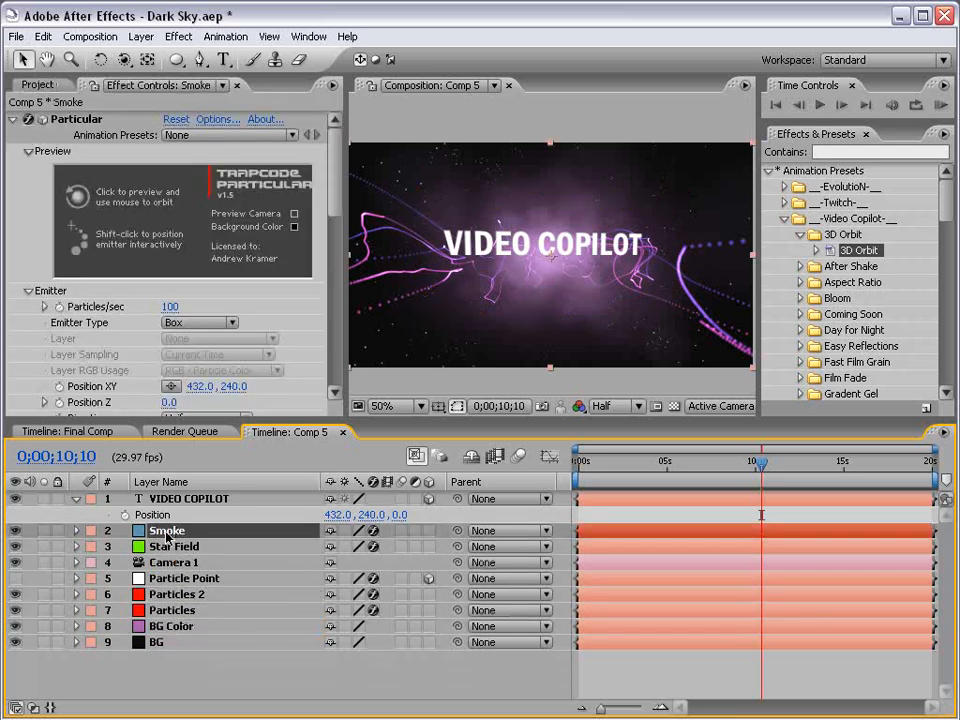
pyautogui.press('F4')
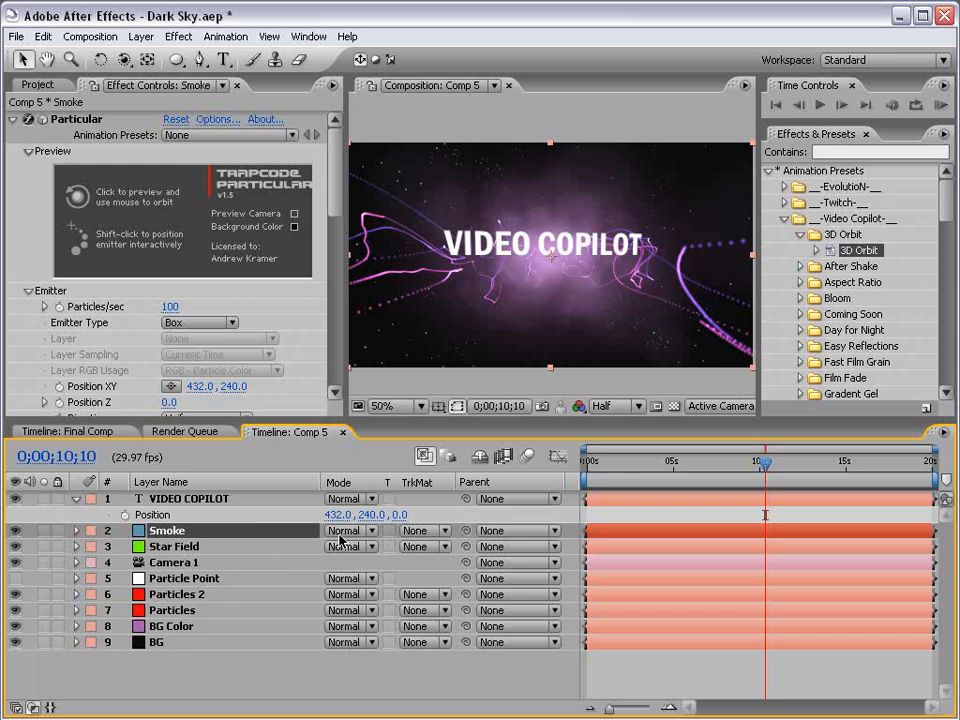
pyautogui.click(340, 531)
pyautogui.click(350, 677)
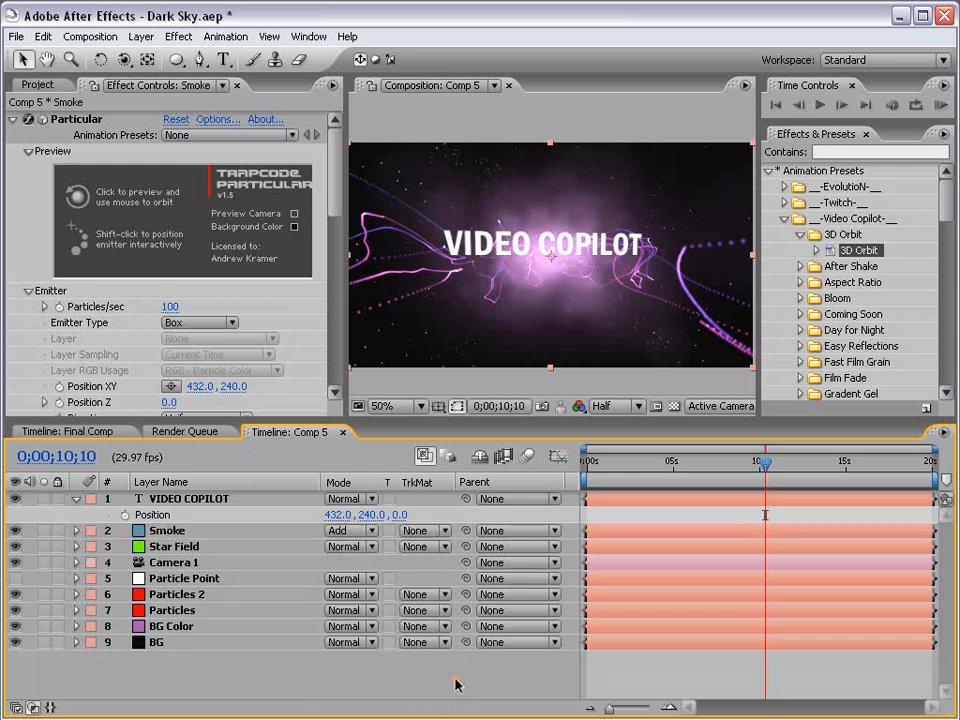
pyautogui.click(150, 531)
pyautogui.press('t')
pyautogui.click(336, 546)
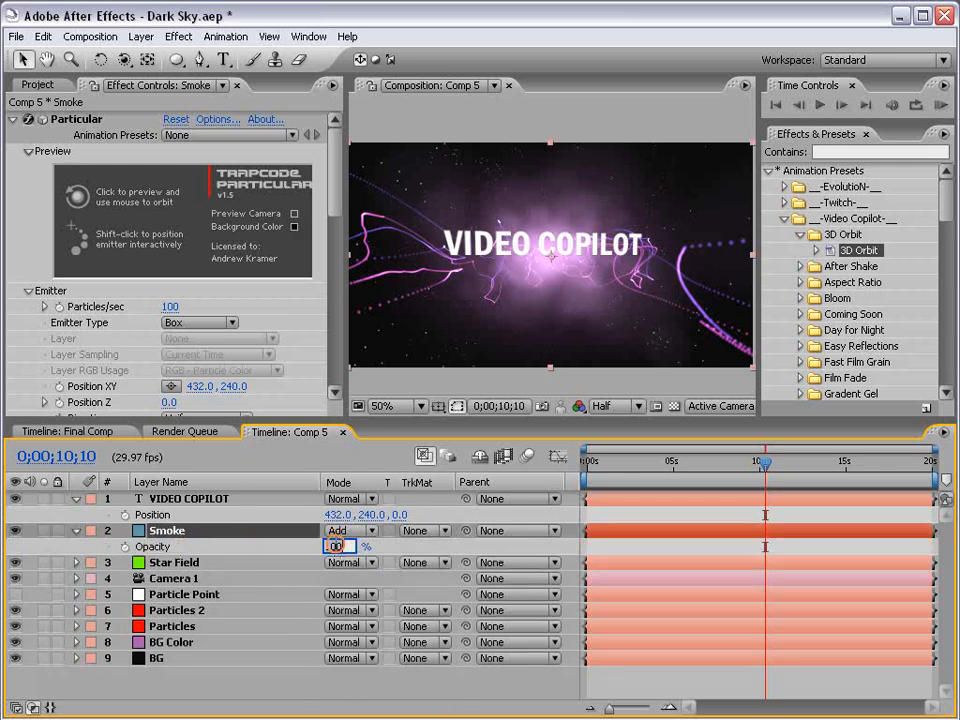
pyautogui.write('75')
pyautogui.press('Return')
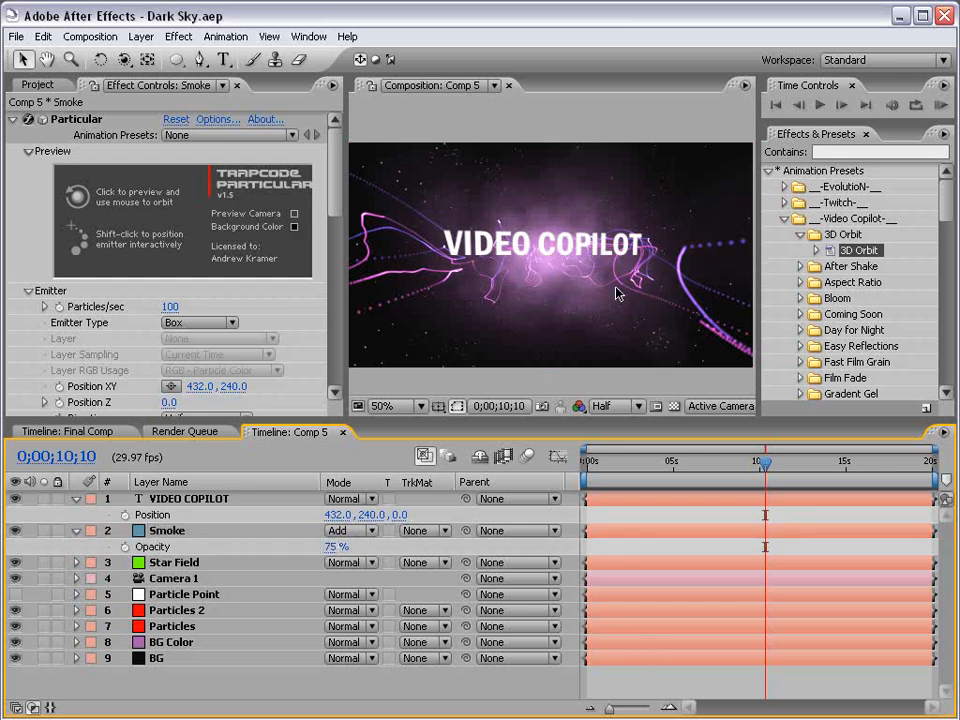
# - Create a new 864 x 480 solid in a saturated deep blue
pyautogui.click(141, 36)
pyautogui.moveTo(150, 57)
pyautogui.click(435, 75)
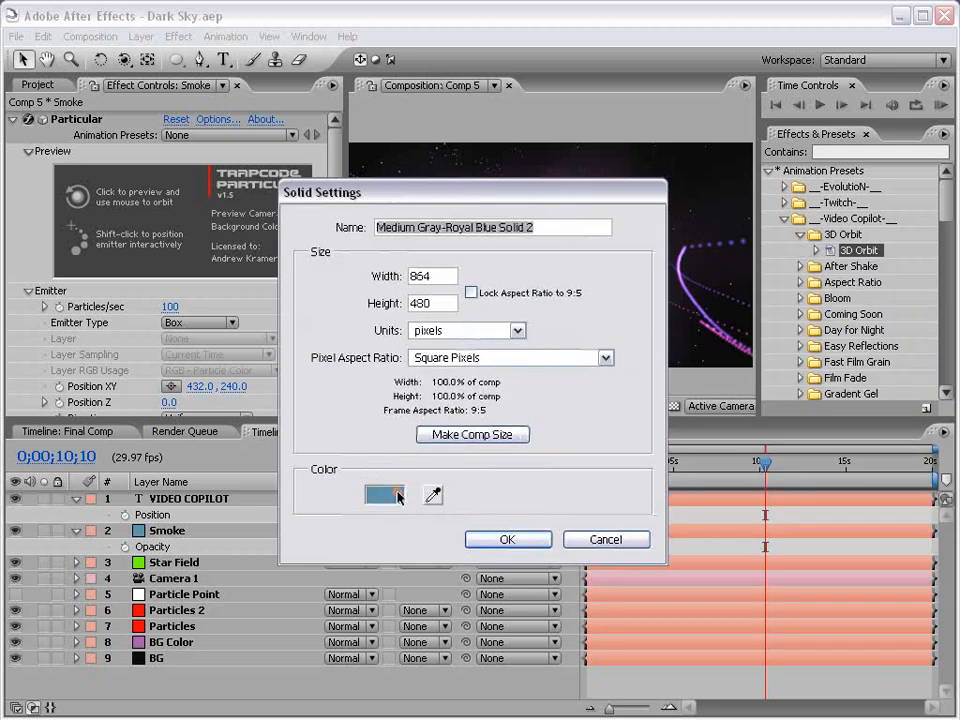
pyautogui.click(369, 495)
pyautogui.click(427, 390)
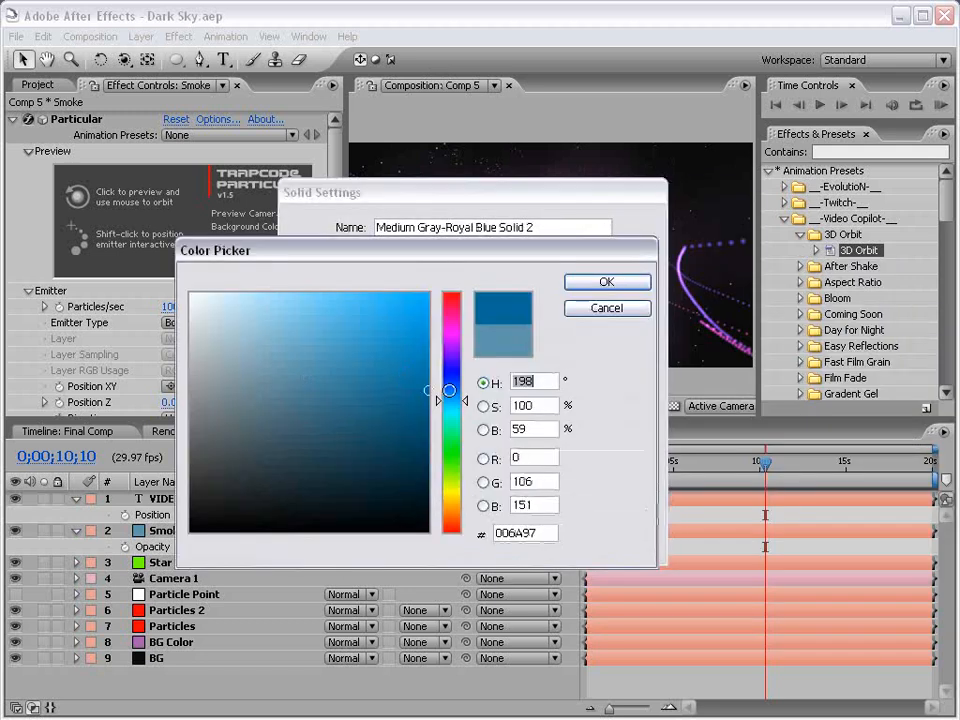
pyautogui.moveTo(449, 390); pyautogui.dragTo(454, 404)
pyautogui.click(598, 282)
pyautogui.click(512, 538)
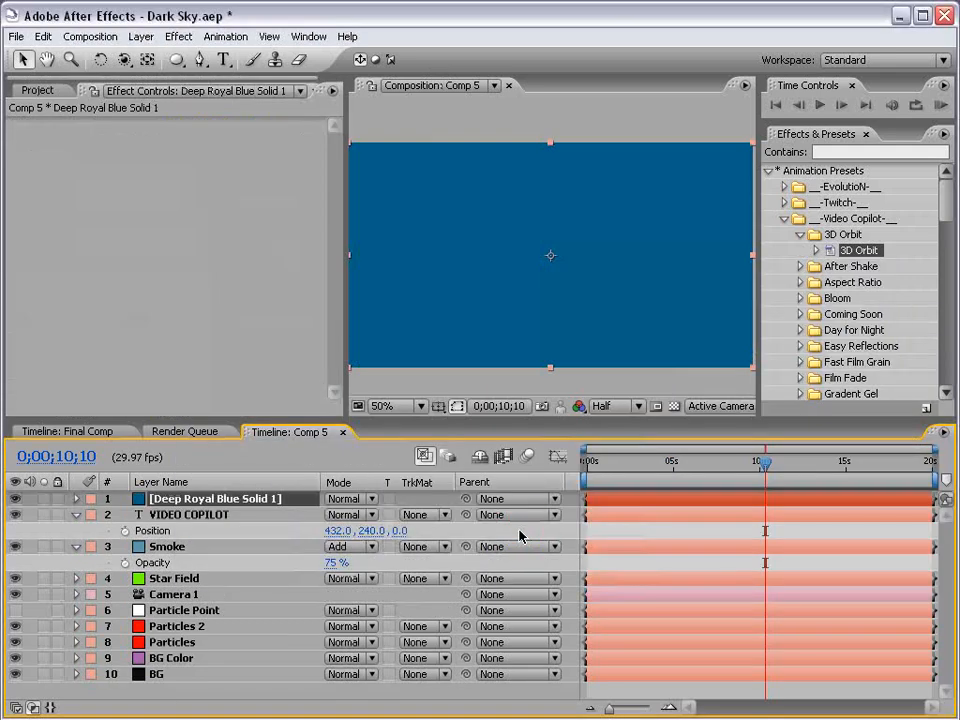
# - Draw a wide rectangular mask across the upper edge of the blue solid and feather it by 195 pixels
pyautogui.press(',')
pyautogui.moveTo(176, 59); pyautogui.dragTo(215, 67)
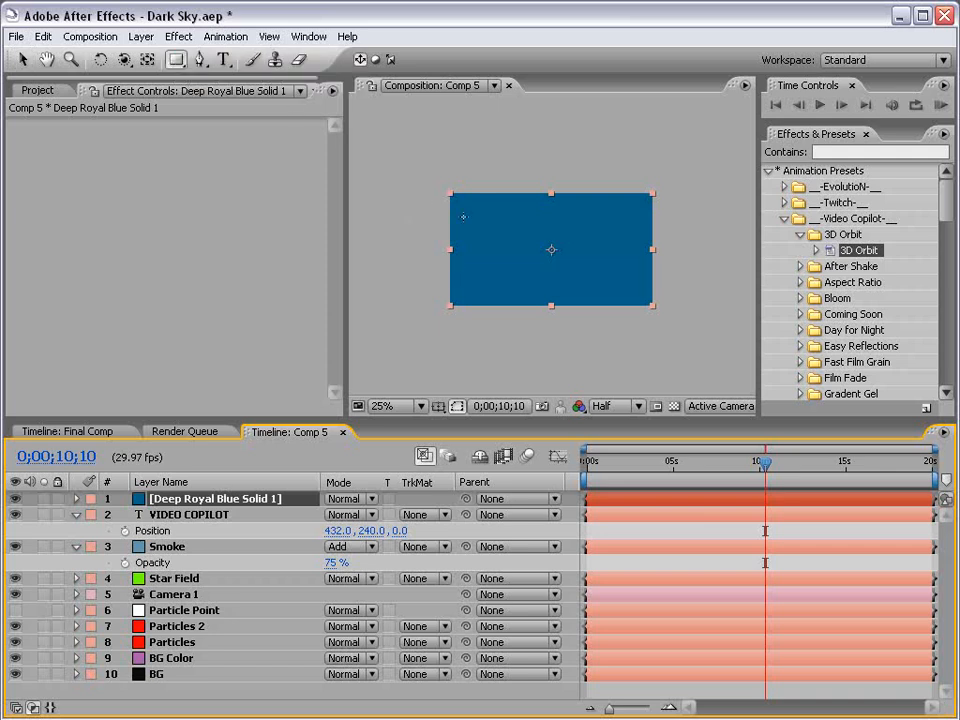
pyautogui.moveTo(400, 175); pyautogui.dragTo(722, 220)
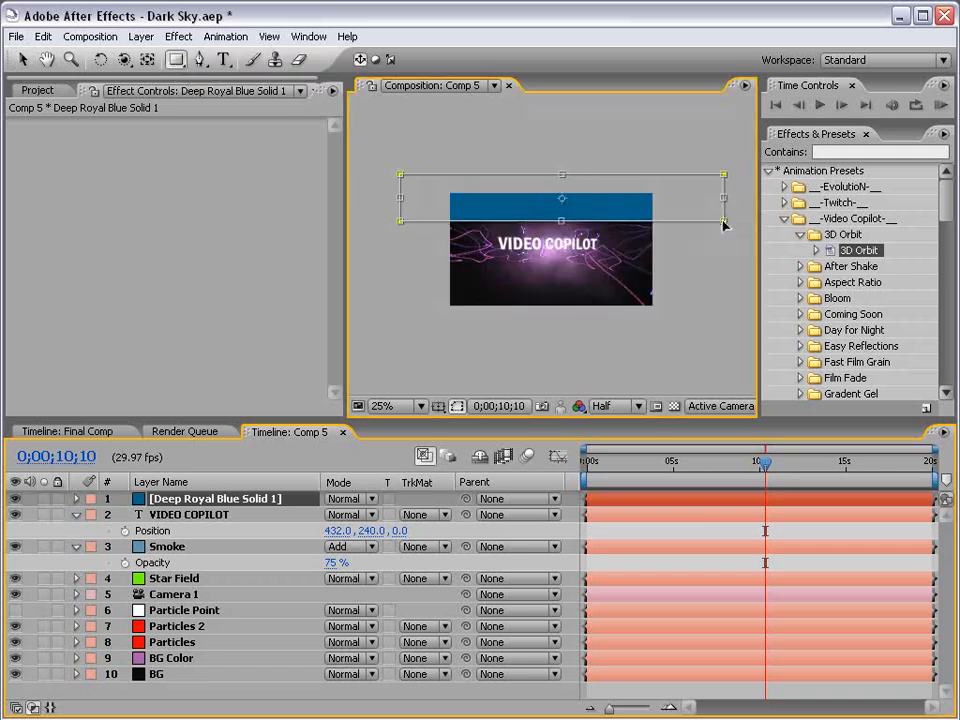
pyautogui.press('f')
pyautogui.moveTo(350, 531); pyautogui.dragTo(547, 514)
pyautogui.press('v')
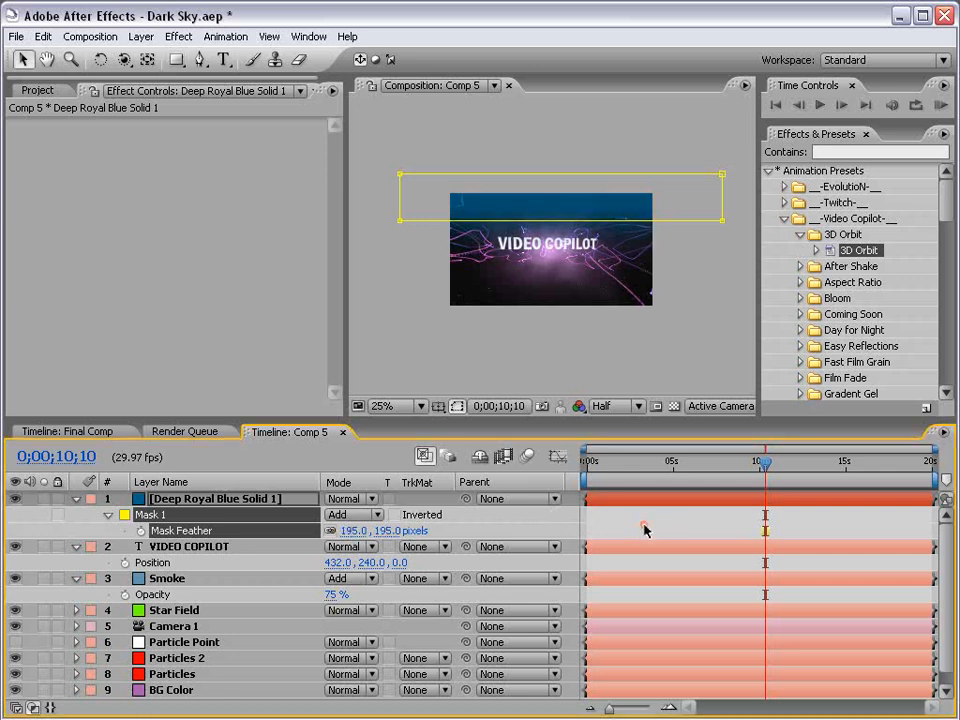
pyautogui.click(643, 527)
# - Set the Deep Royal Blue Solid 1 layer's opacity to 20%, raise it to 44%, and check the composition enlarged
pyautogui.scroll(1, 564, 283)
pyautogui.click(212, 498)
pyautogui.press('t')
pyautogui.click(332, 514)
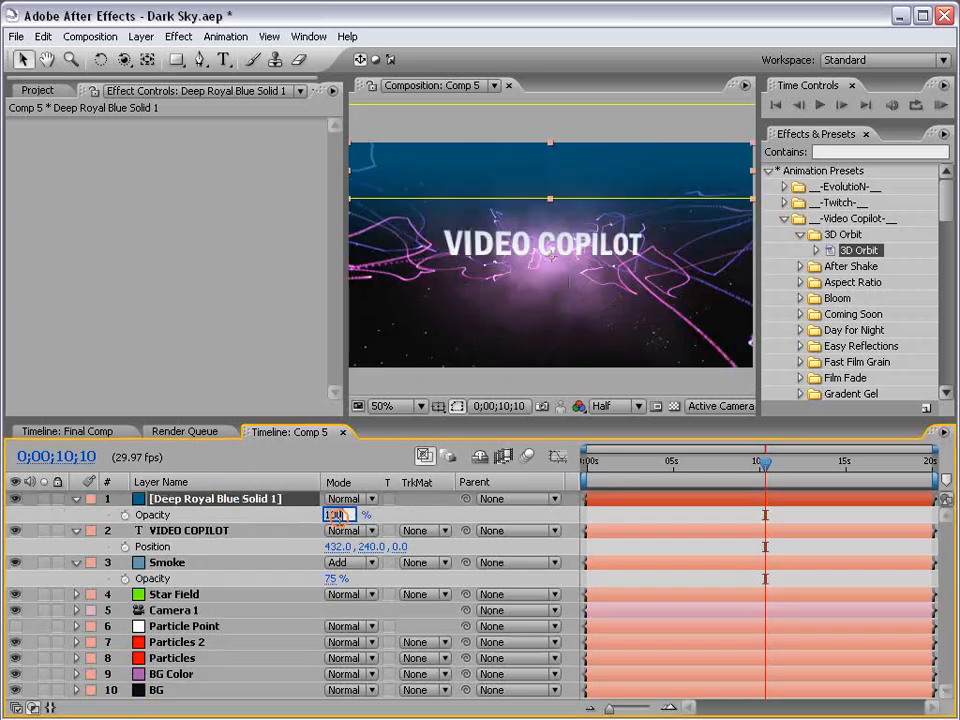
pyautogui.write('20')
pyautogui.press('Return')
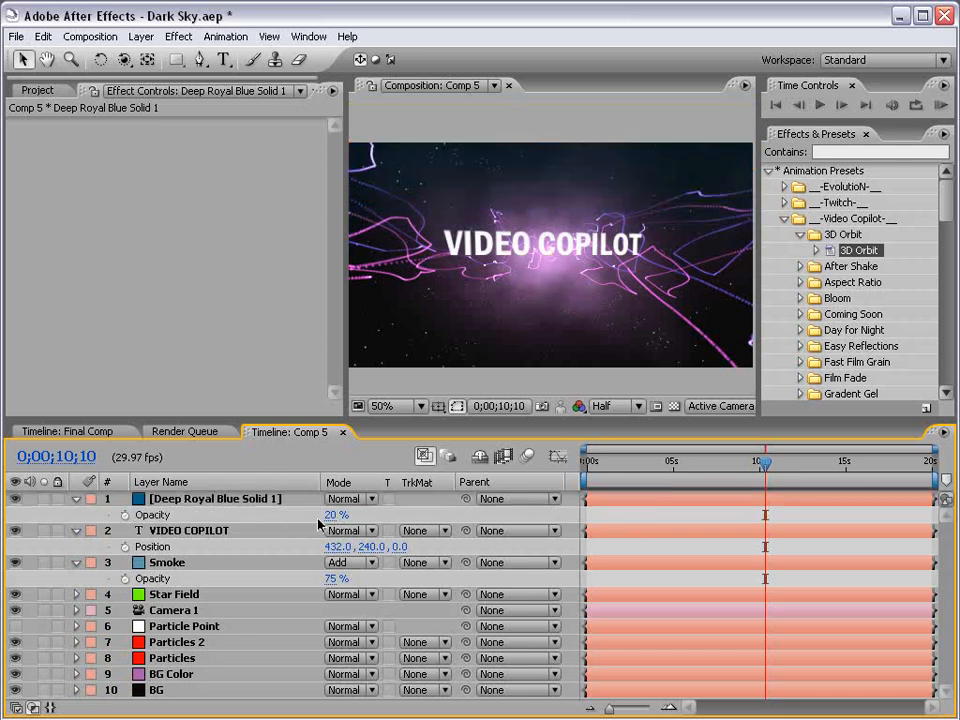
pyautogui.moveTo(341, 512); pyautogui.dragTo(634, 520)
pyautogui.press('`')
pyautogui.press('.')
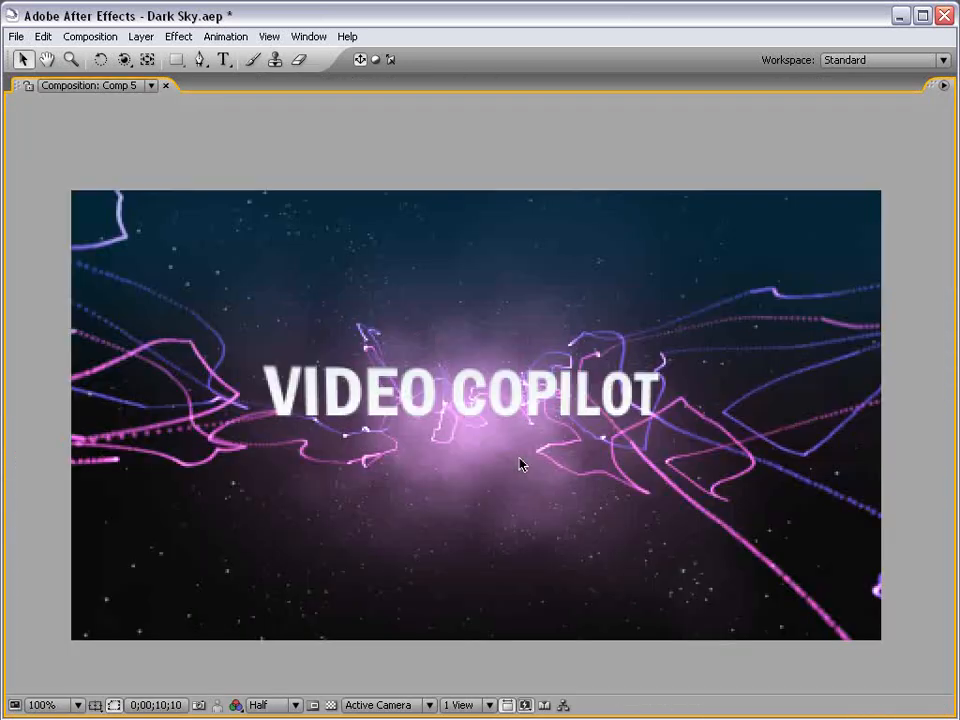
pyautogui.press(',')
pyautogui.press('`')
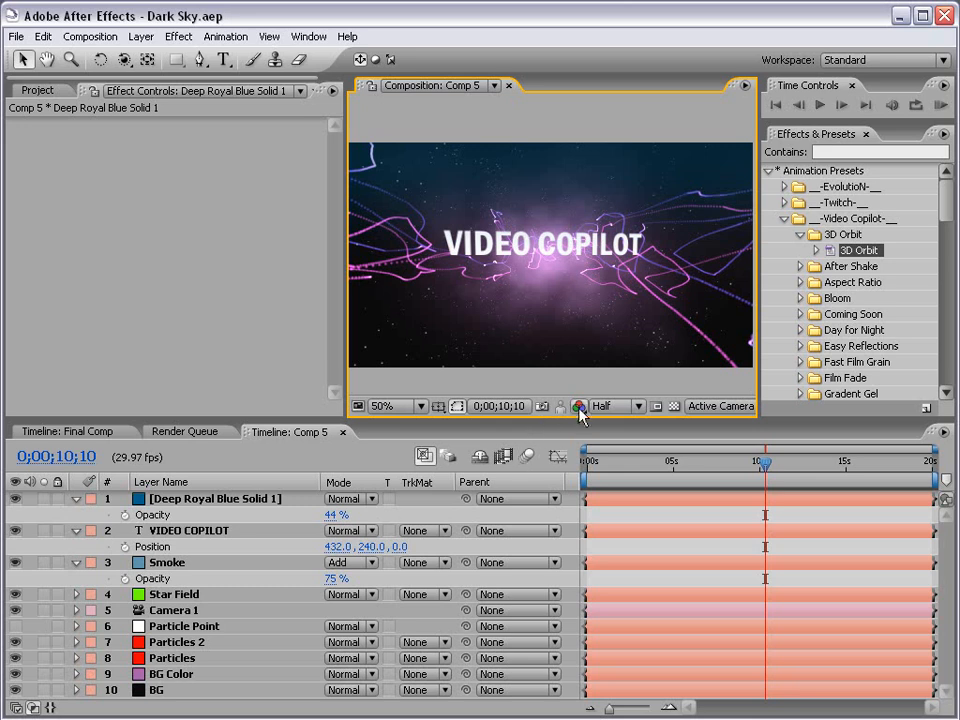
# - Add a new adjustment layer and apply the Glow effect to it
pyautogui.click(140, 37)
pyautogui.moveTo(160, 56)
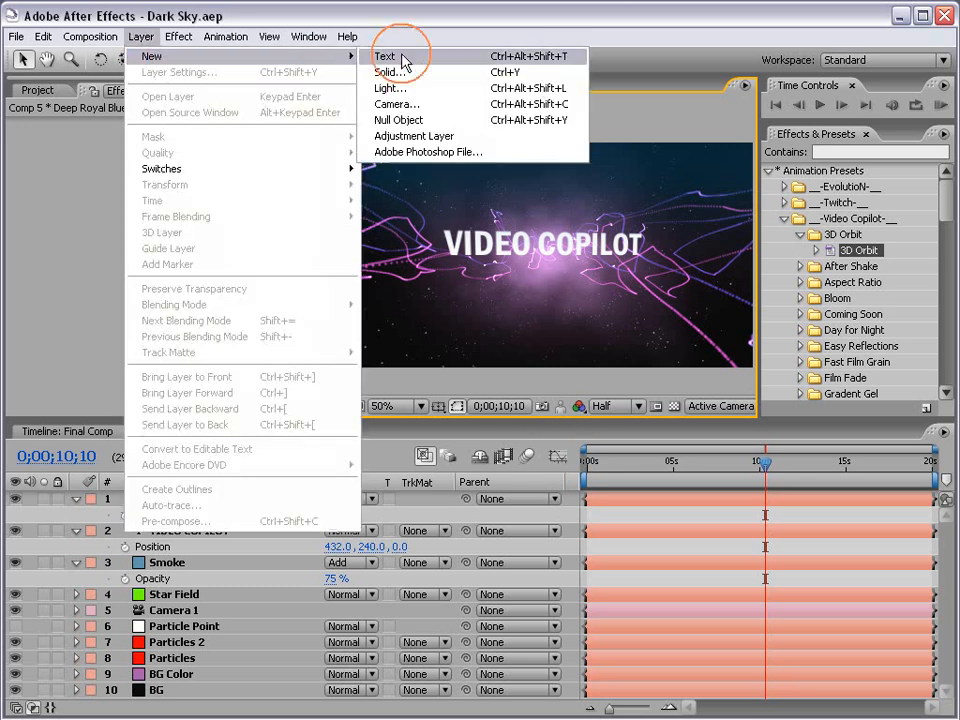
pyautogui.click(536, 137)
pyautogui.click(178, 36)
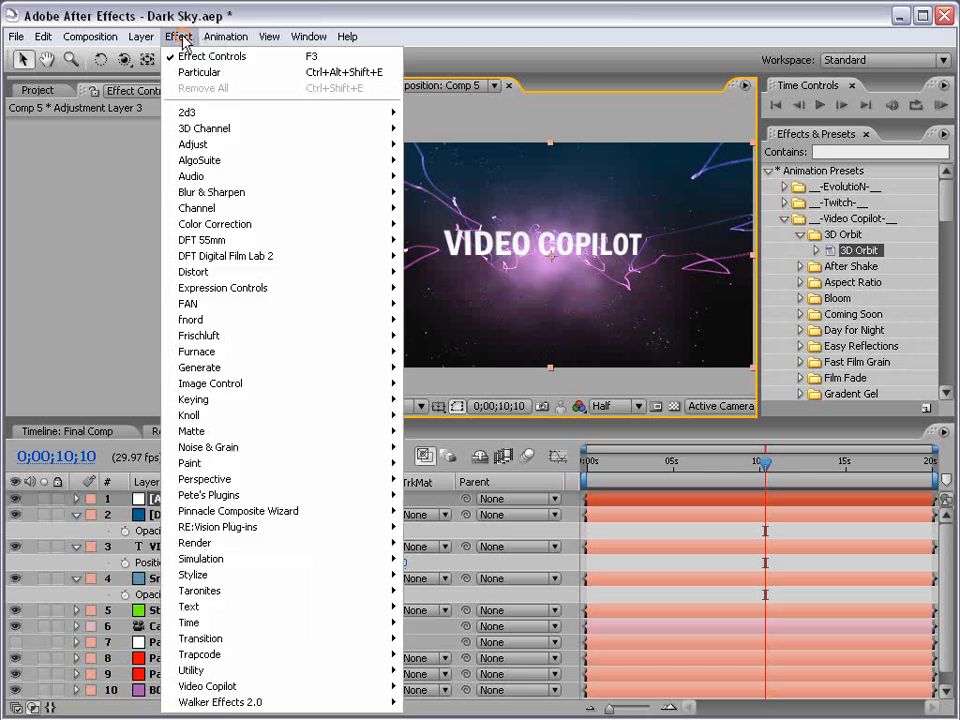
pyautogui.moveTo(231, 578)
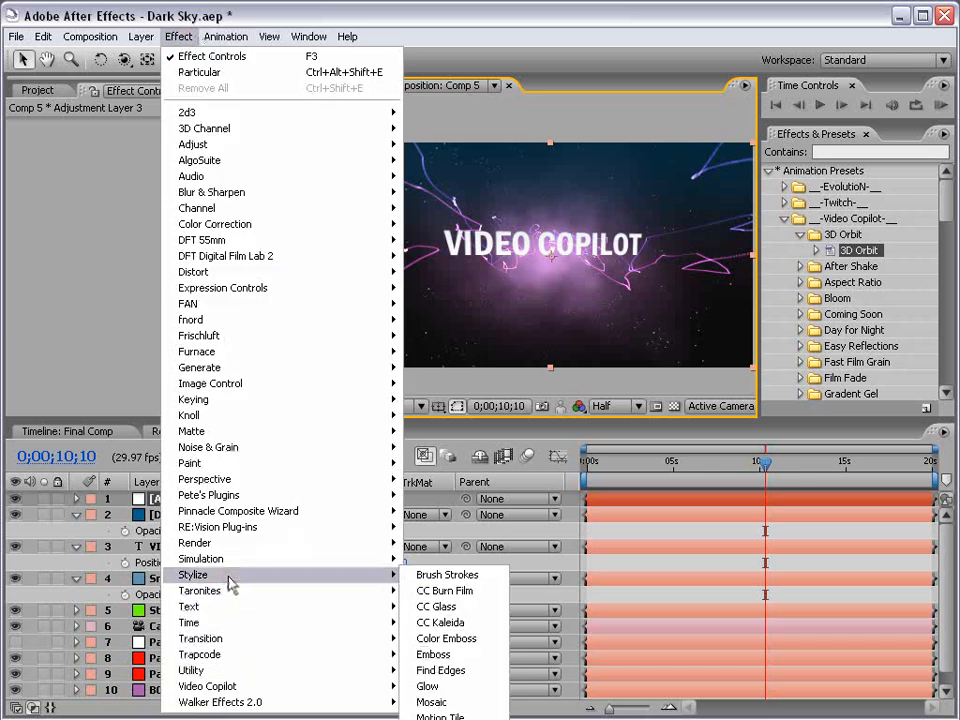
pyautogui.click(482, 690)
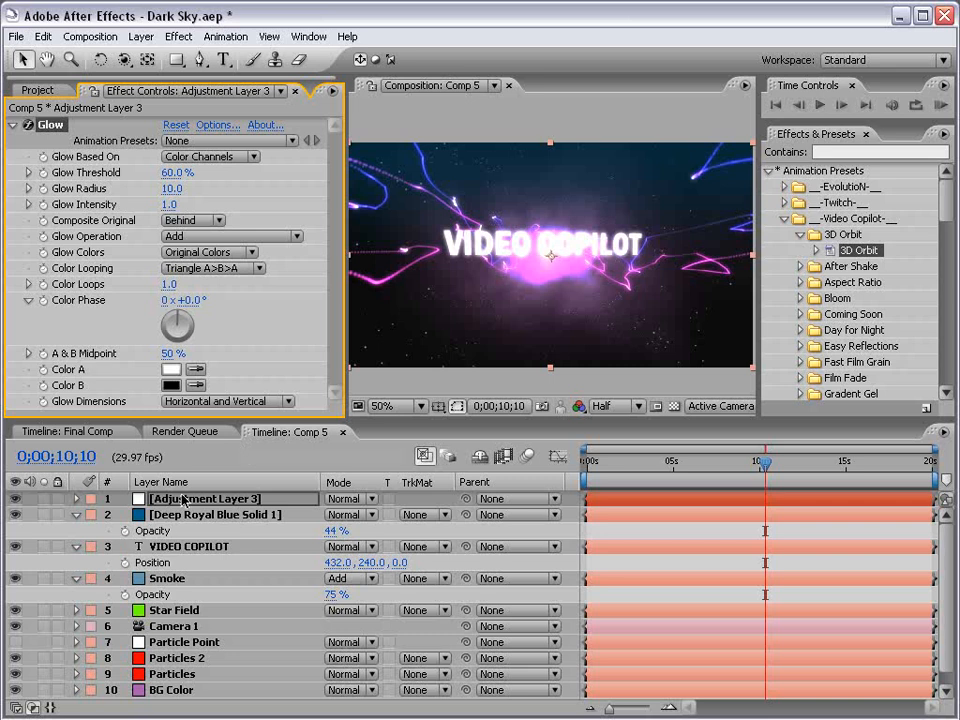
# - Move the VIDEO COPILOT layer above the adjustment layer and rename the adjustment layer as Glow
pyautogui.moveTo(176, 547); pyautogui.dragTo(178, 502)
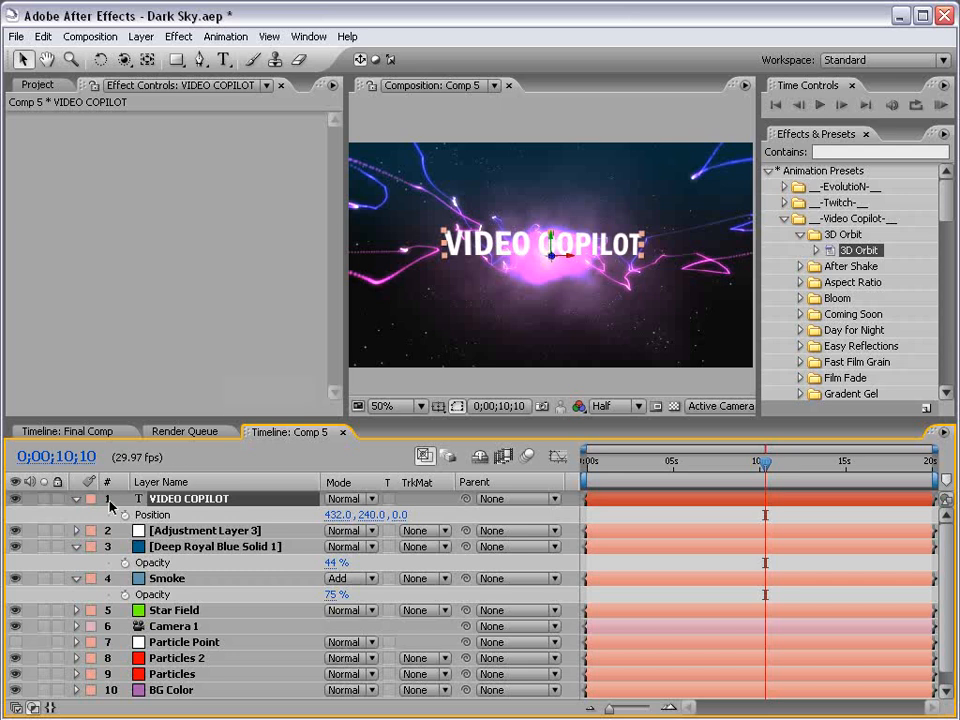
pyautogui.click(182, 531)
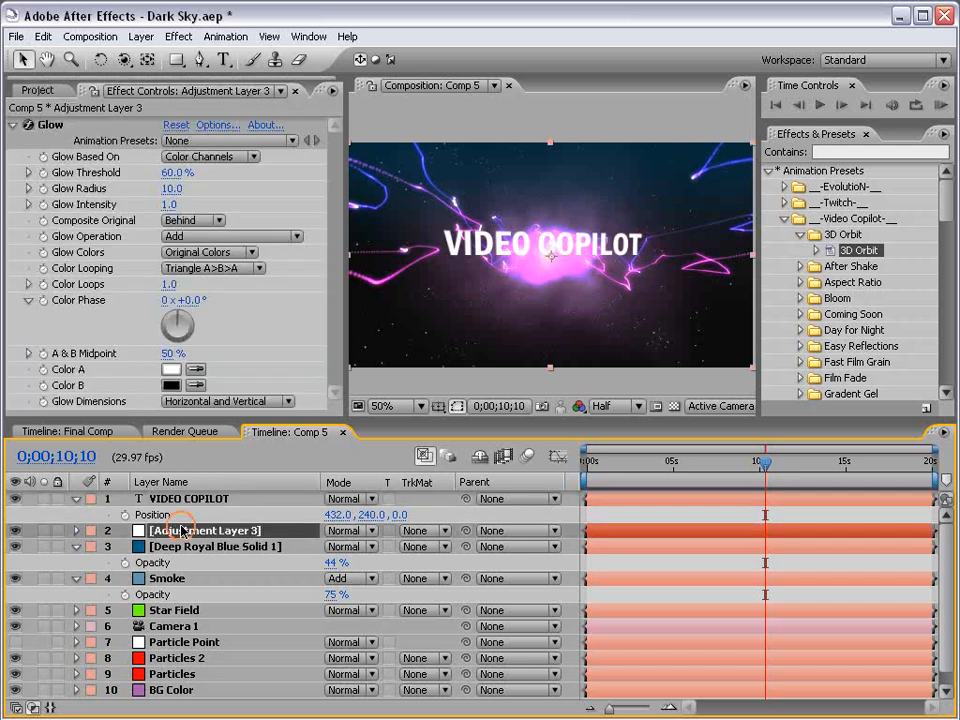
pyautogui.press('Return')
pyautogui.write('Glow')
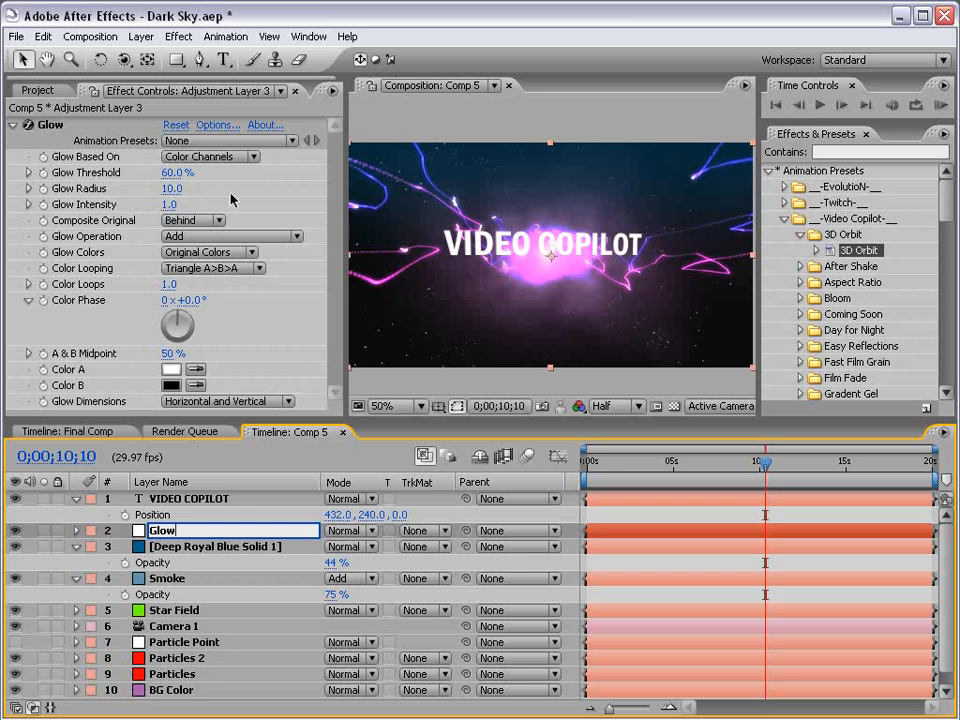
# - Set the Glow effect's radius to 25, its intensity to 0.5 and its threshold to 64.7%
pyautogui.click(176, 184)
pyautogui.write('25')
pyautogui.press('Return')
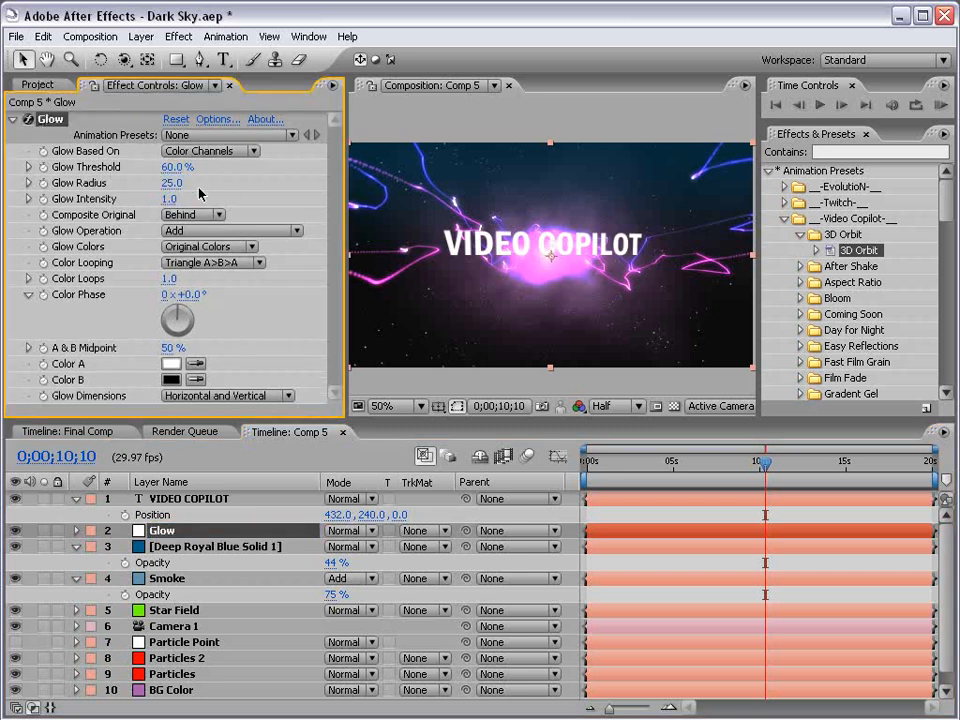
pyautogui.click(168, 199)
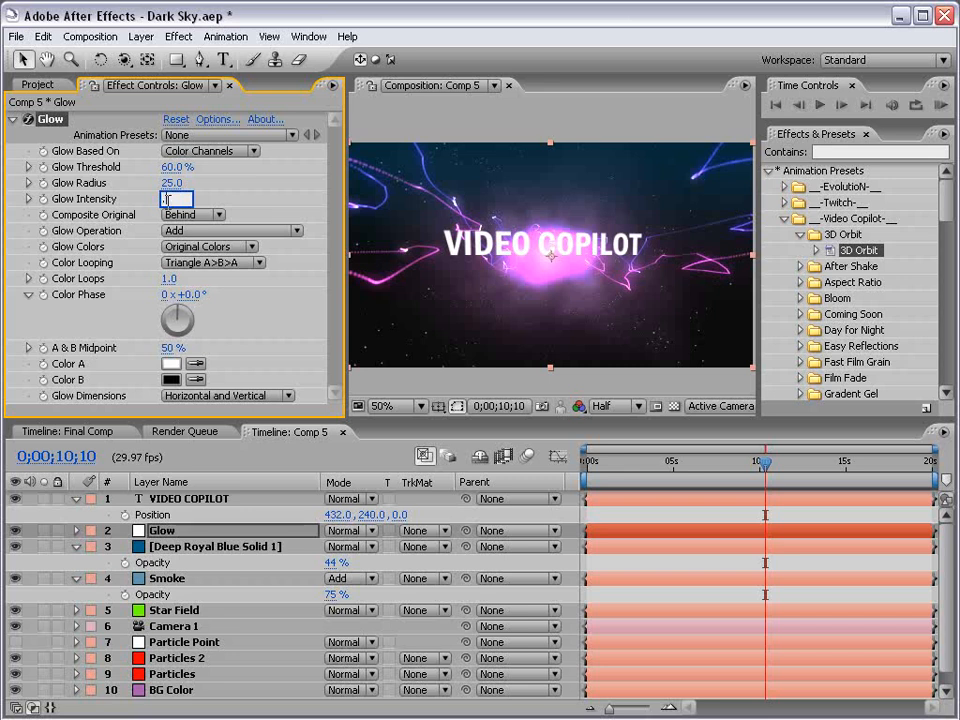
pyautogui.write('.5')
pyautogui.press('Return')
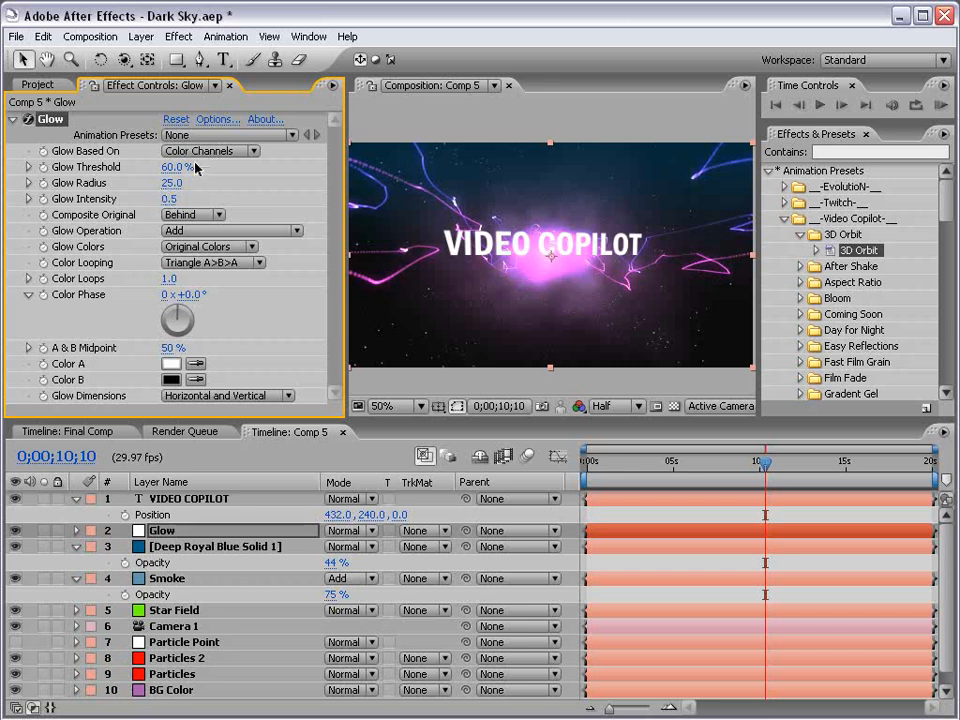
pyautogui.moveTo(172, 170); pyautogui.dragTo(195, 167)
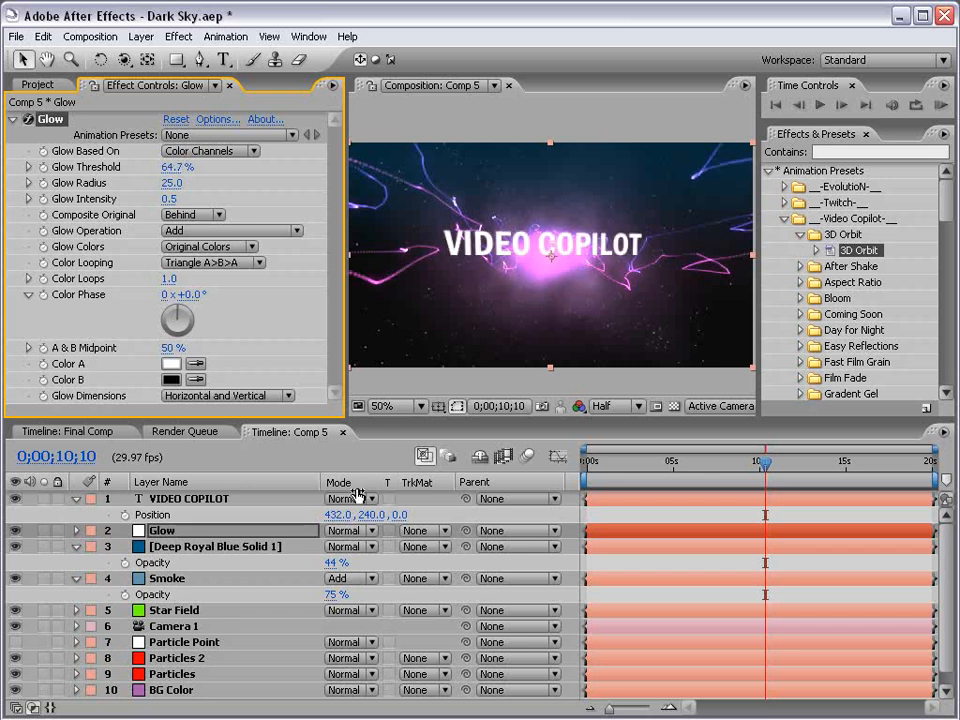
# - Lower the BG Color layer's opacity to 43%
pyautogui.scroll(-1, 240, 653)
pyautogui.click(171, 675)
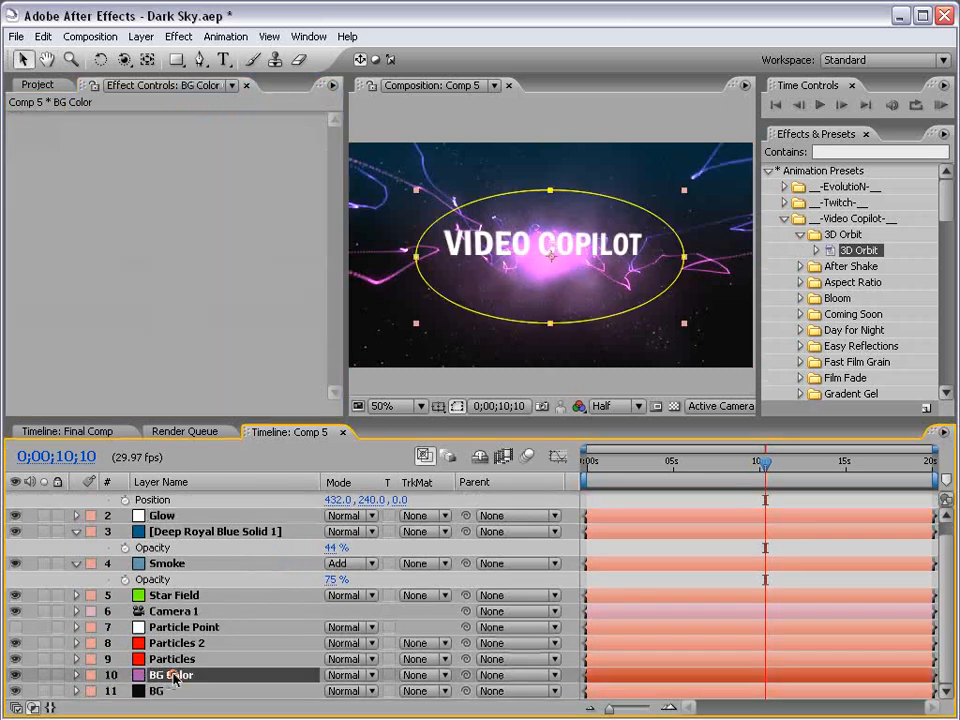
pyautogui.press('t')
pyautogui.moveTo(330, 698); pyautogui.dragTo(319, 698)
# - Reduce the Smoke layer's opacity to 66% and deselect all layers
pyautogui.click(175, 565)
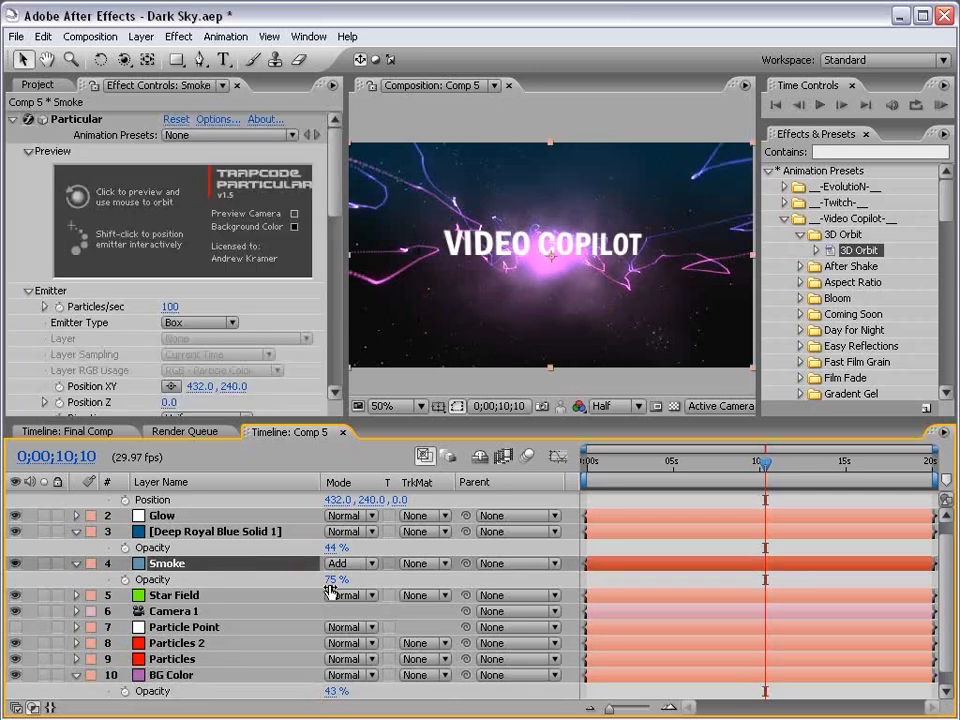
pyautogui.moveTo(336, 580); pyautogui.dragTo(320, 580)
pyautogui.moveTo(318, 580); pyautogui.dragTo(316, 580)
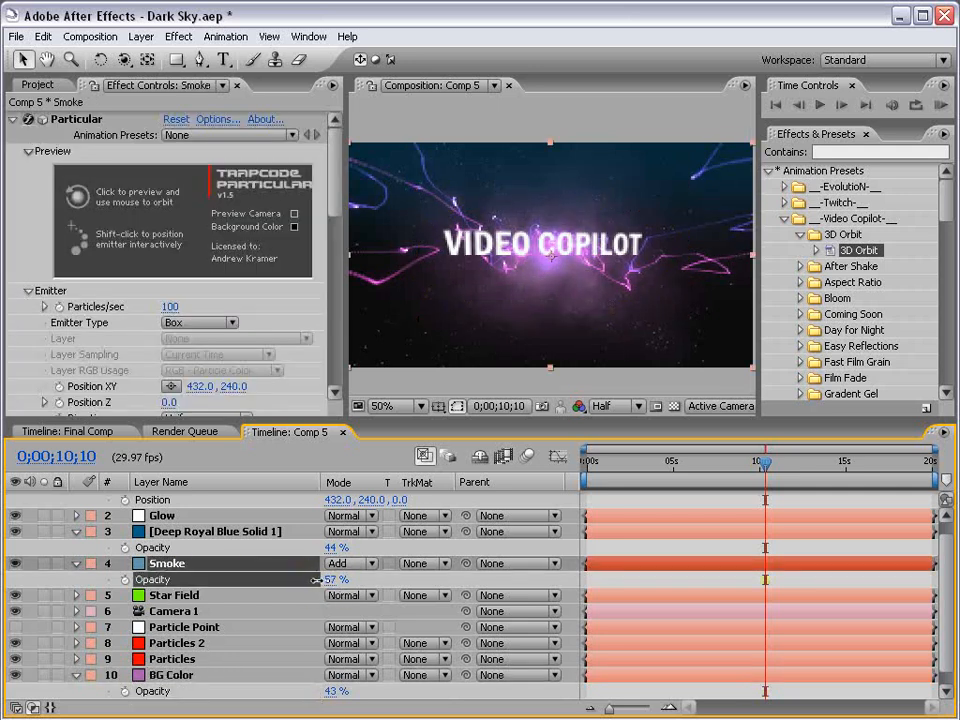
pyautogui.click(672, 501)
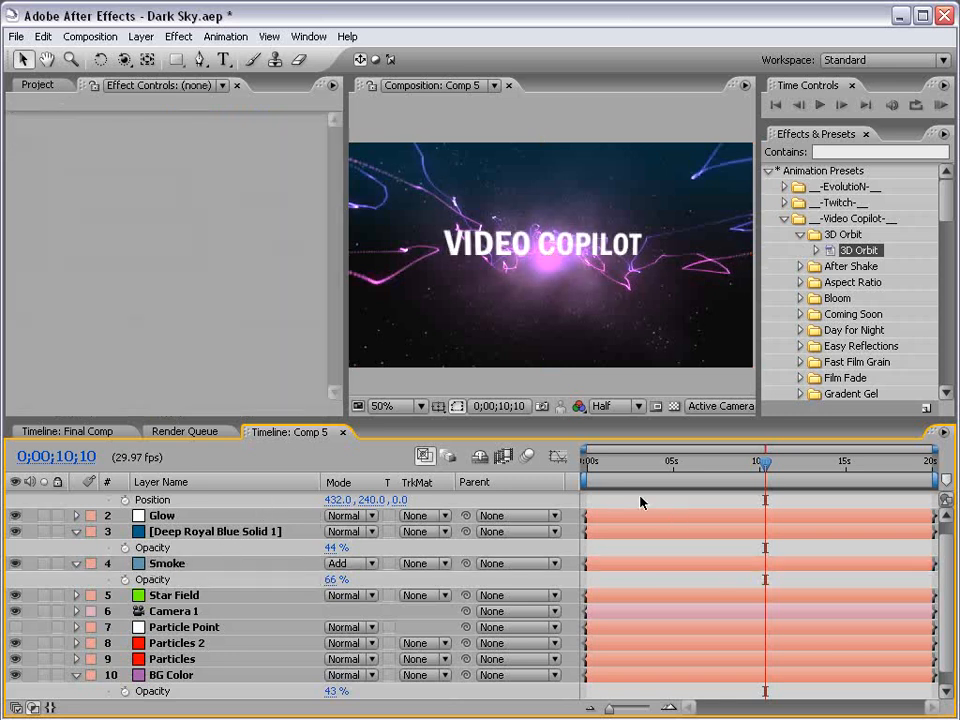
# - Change the Smoke layer's Particular particle colour to a more saturated pinkish purple
pyautogui.click(166, 564)
pyautogui.scroll(-10, 328, 225)
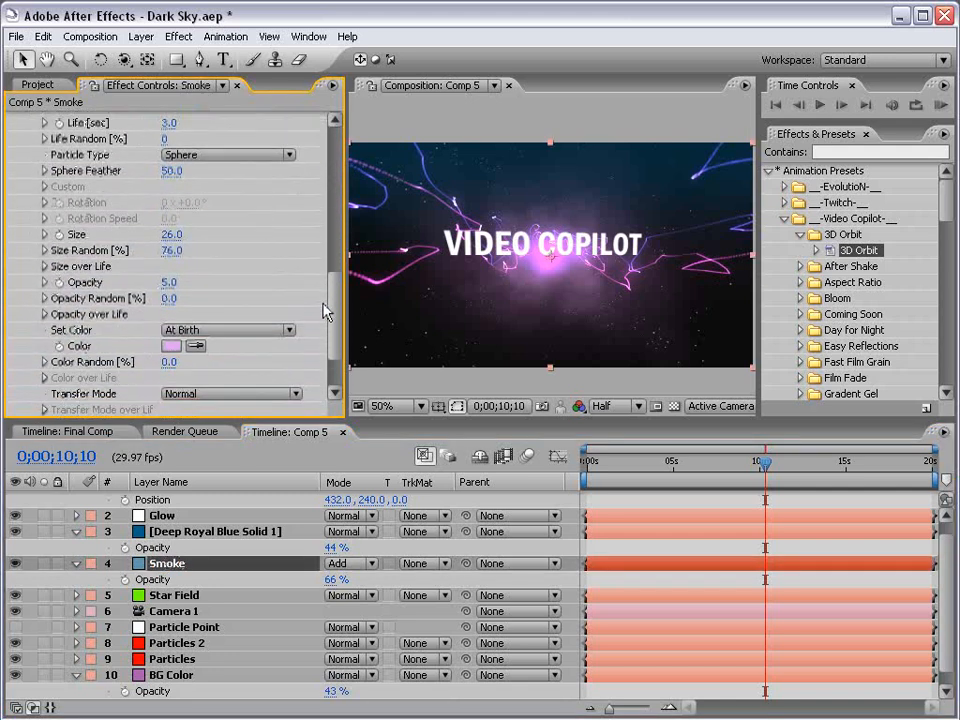
pyautogui.click(172, 291)
pyautogui.moveTo(345, 308); pyautogui.dragTo(358, 316)
pyautogui.click(457, 335)
pyautogui.click(600, 282)
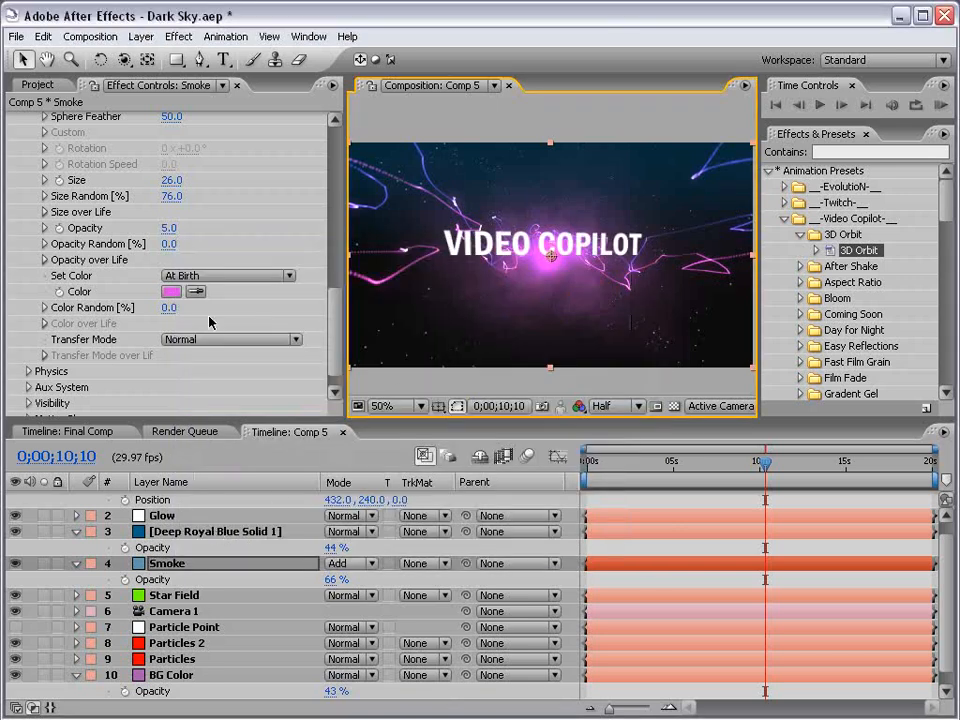
pyautogui.scroll(10, 210, 321)
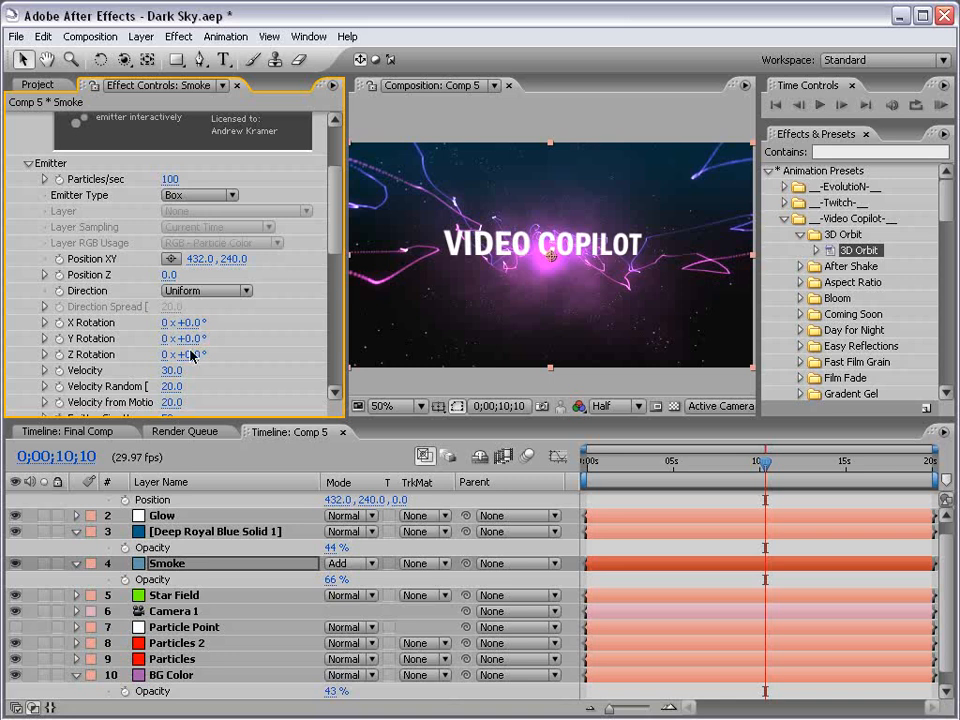
pyautogui.scroll(-5, 300, 260)
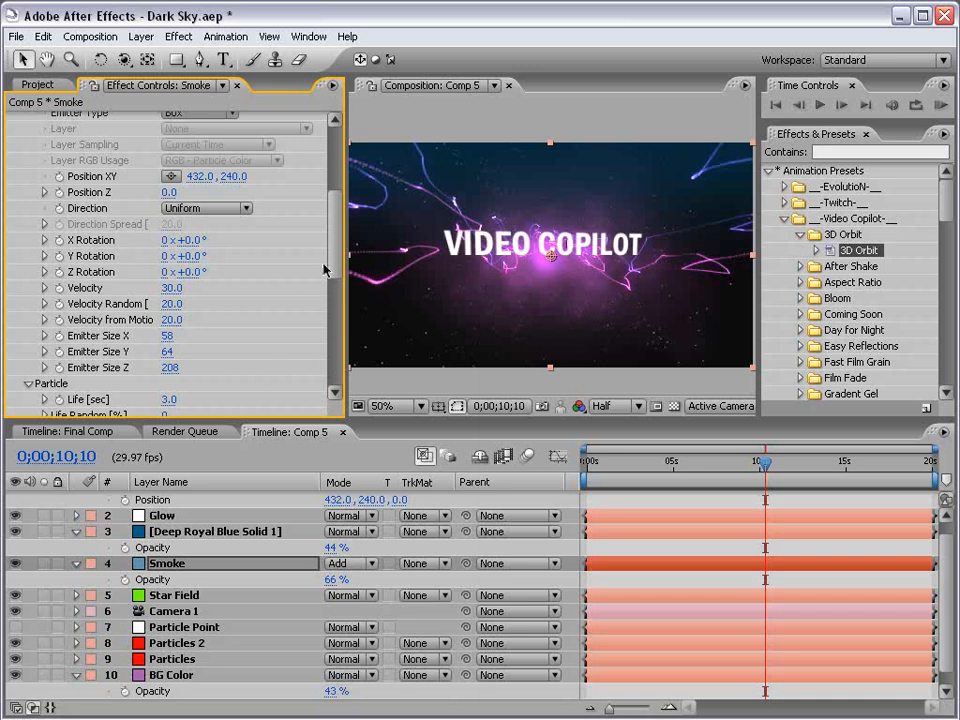
pyautogui.scroll(-2, 252, 195)
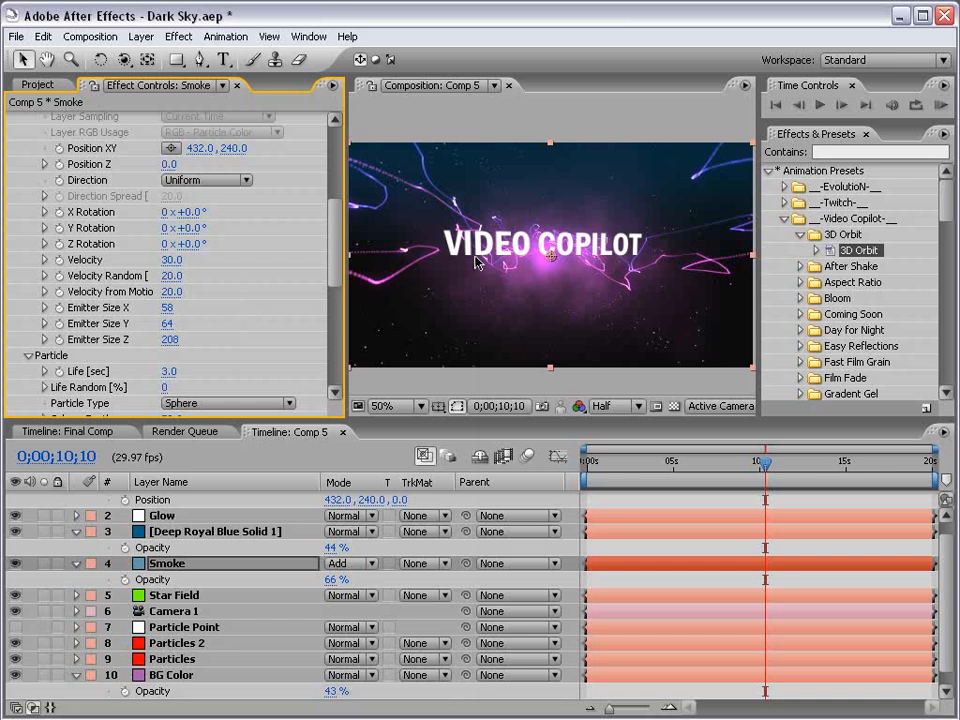
# - Try orbiting the camera around the title, and undo the camera move
pyautogui.press('c')
pyautogui.moveTo(355, 190); pyautogui.dragTo(553, 265)
pyautogui.hotkey('ctrl', 'z')
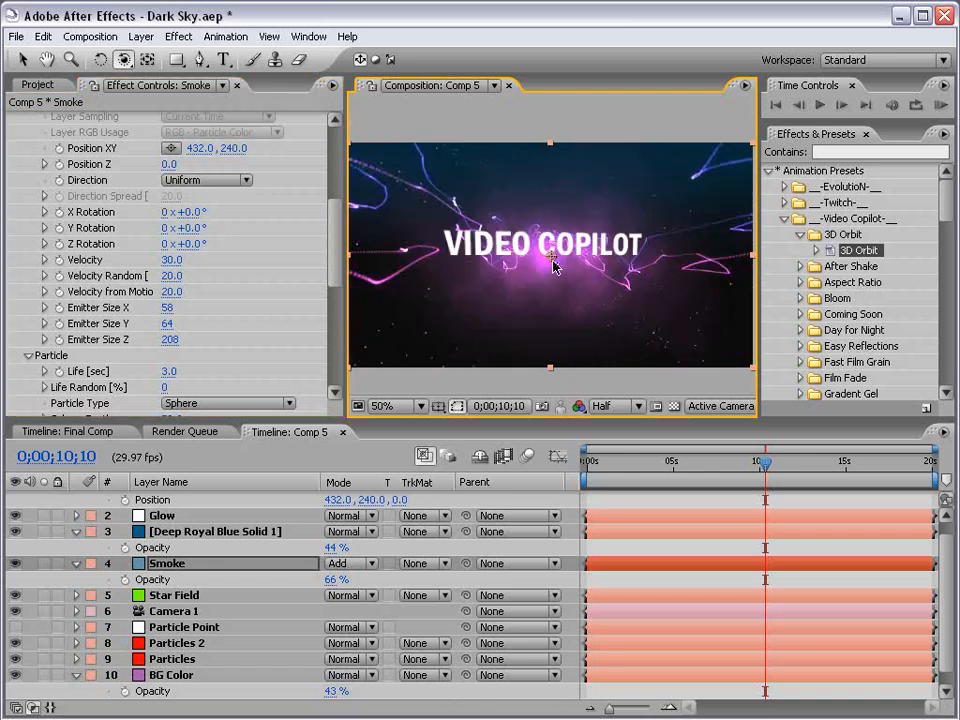
pyautogui.press('v')
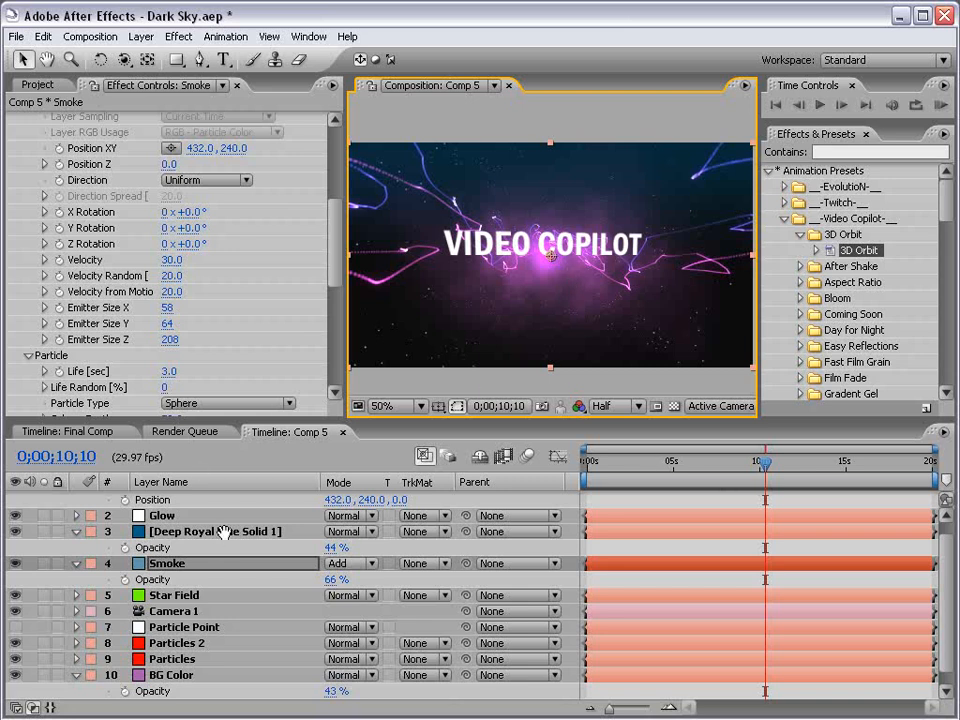
# - Apply the Ramp effect to the VIDEO COPILOT text layer with a pink start colour sampled from the composition
pyautogui.scroll(1, 192, 490)
pyautogui.click(189, 498)
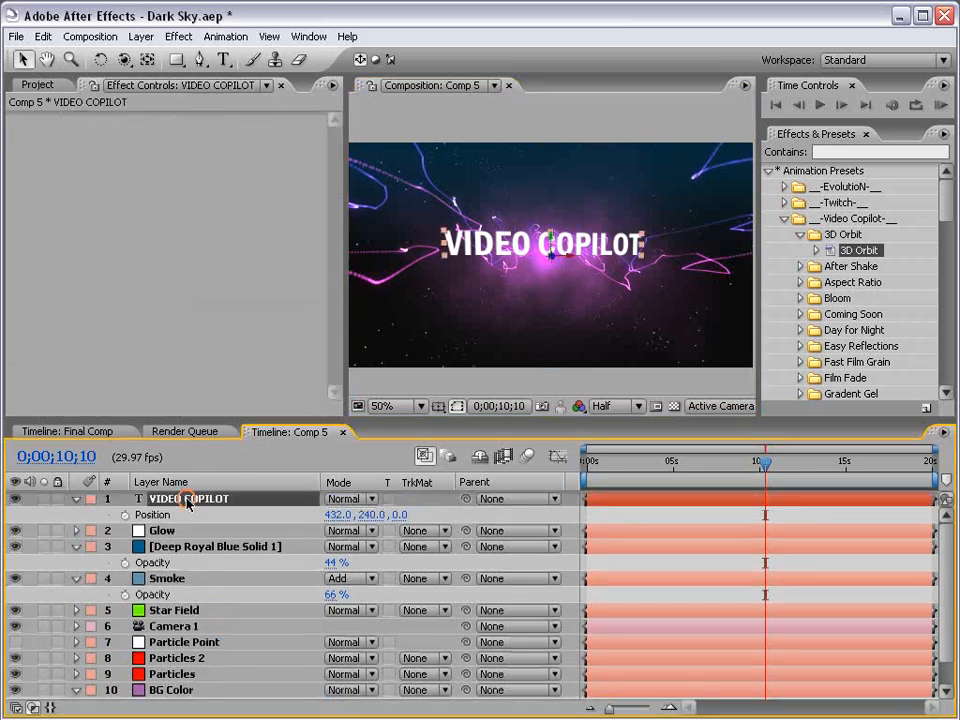
pyautogui.click(182, 36)
pyautogui.moveTo(216, 367)
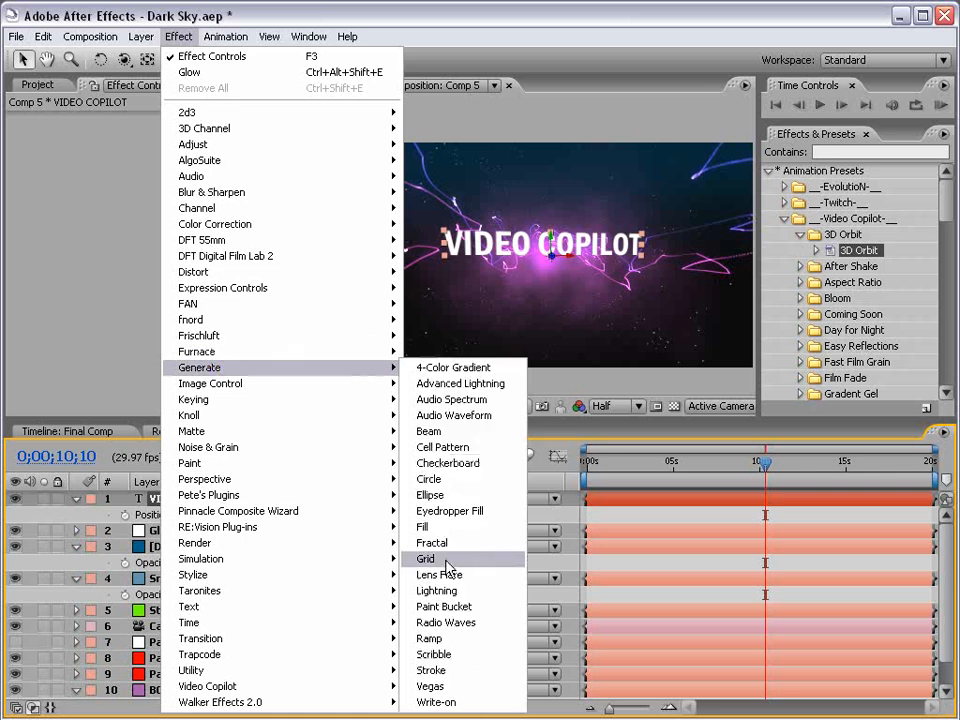
pyautogui.click(430, 638)
pyautogui.click(470, 247)
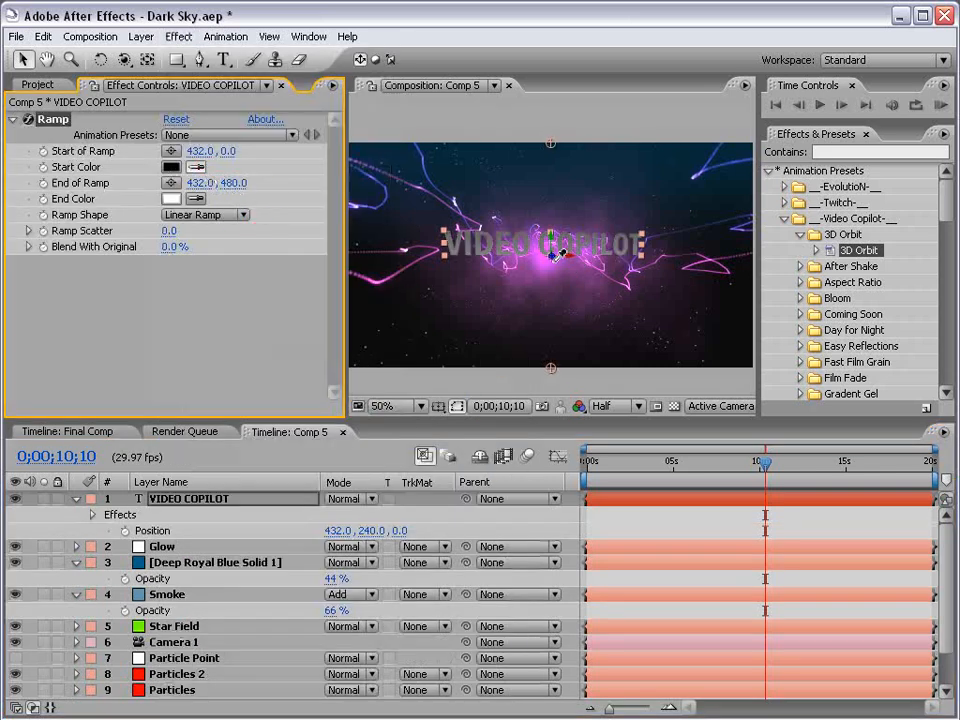
# - Place the title's ramp start at about 432, 114 and its end at about 432, 254, and deselect the layer
pyautogui.moveTo(551, 368); pyautogui.dragTo(555, 283)
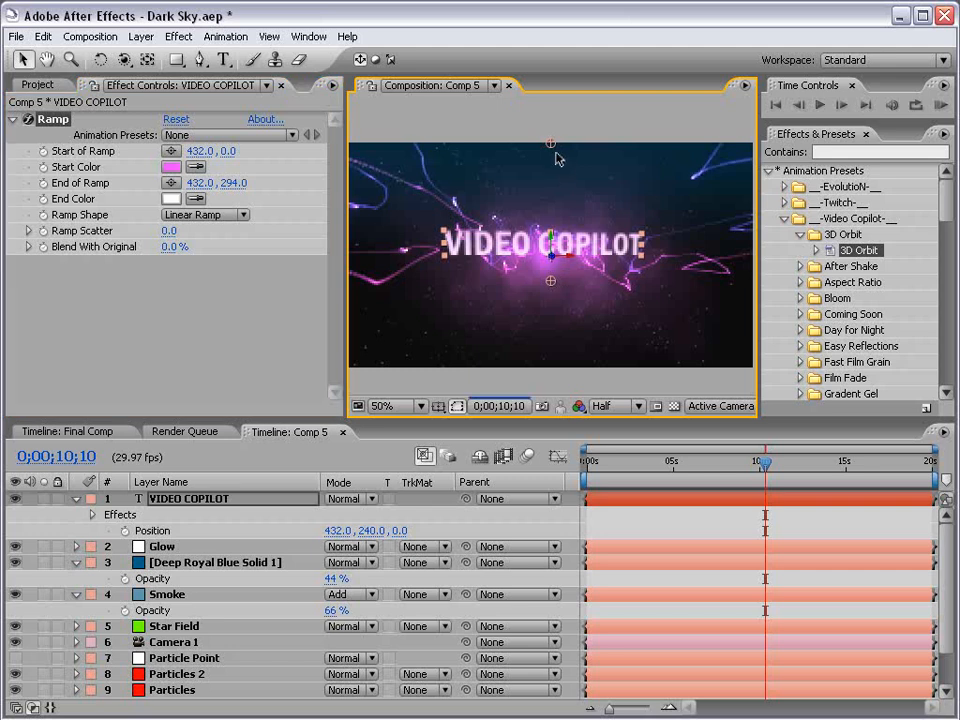
pyautogui.moveTo(551, 145); pyautogui.dragTo(552, 206)
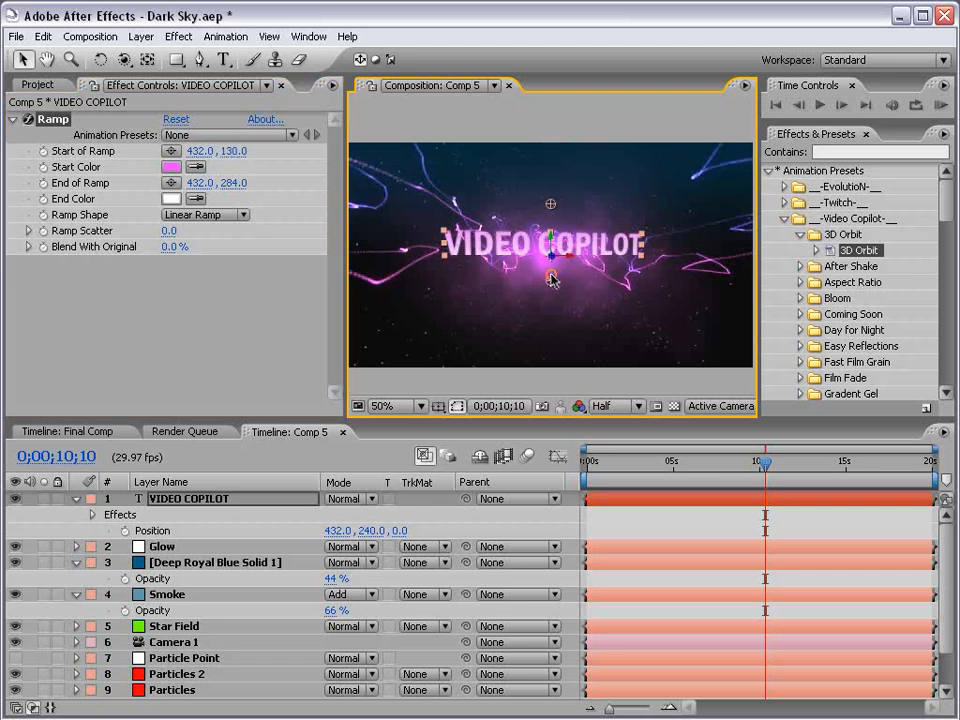
pyautogui.moveTo(550, 279); pyautogui.dragTo(551, 261)
pyautogui.moveTo(550, 207); pyautogui.dragTo(554, 200)
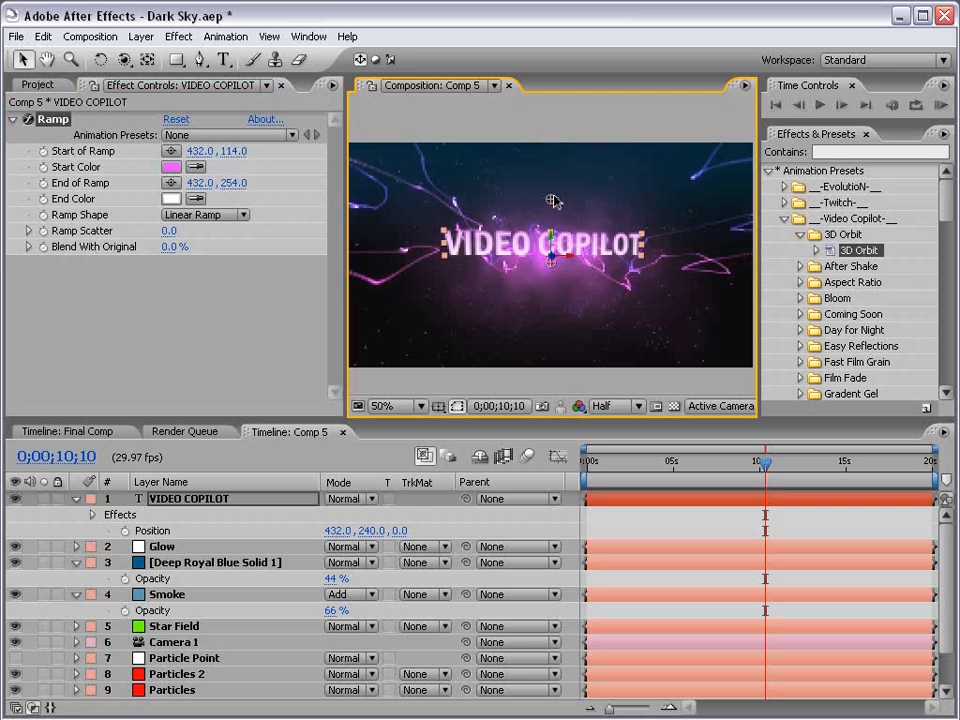
pyautogui.click(628, 527)
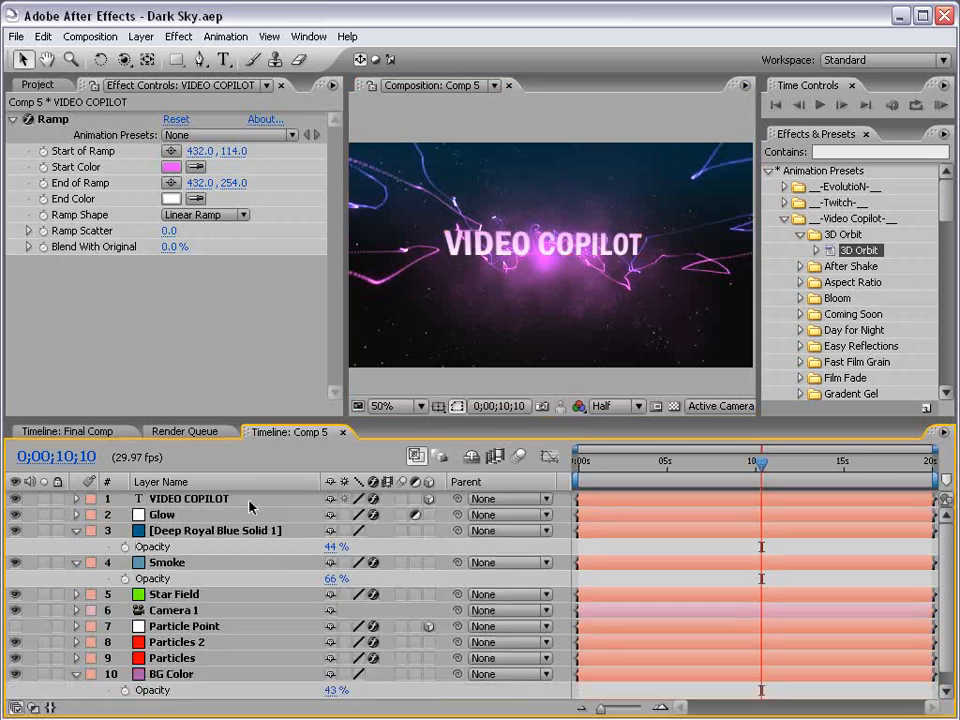
# - Set the Glow layer's glow radius to 69 and its intensity to 0.9, and deselect the layer
pyautogui.click(251, 501)
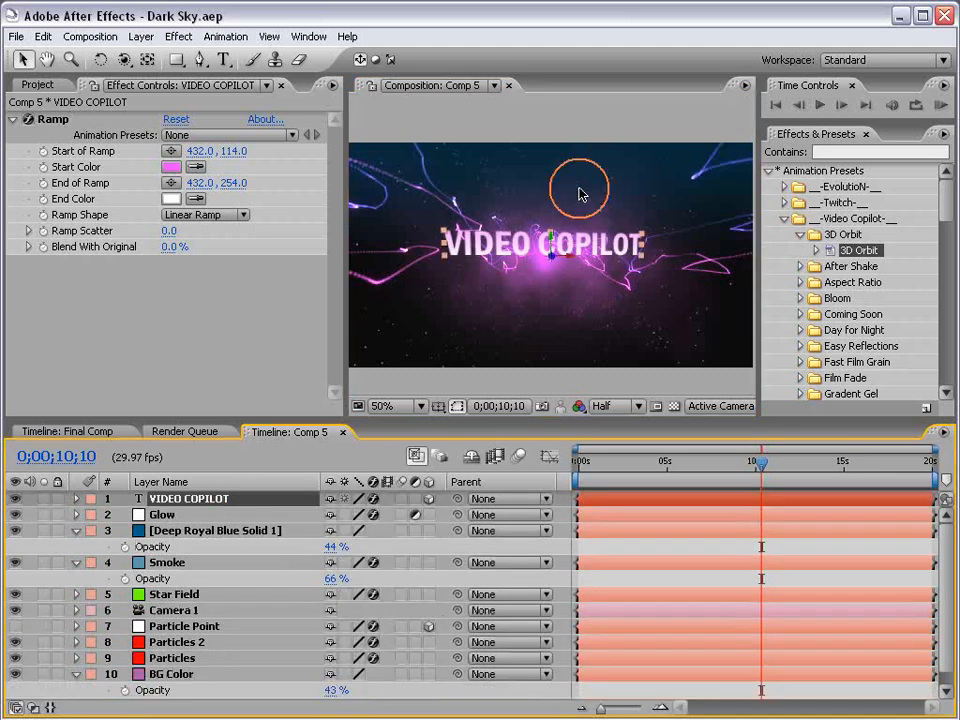
pyautogui.click(160, 514)
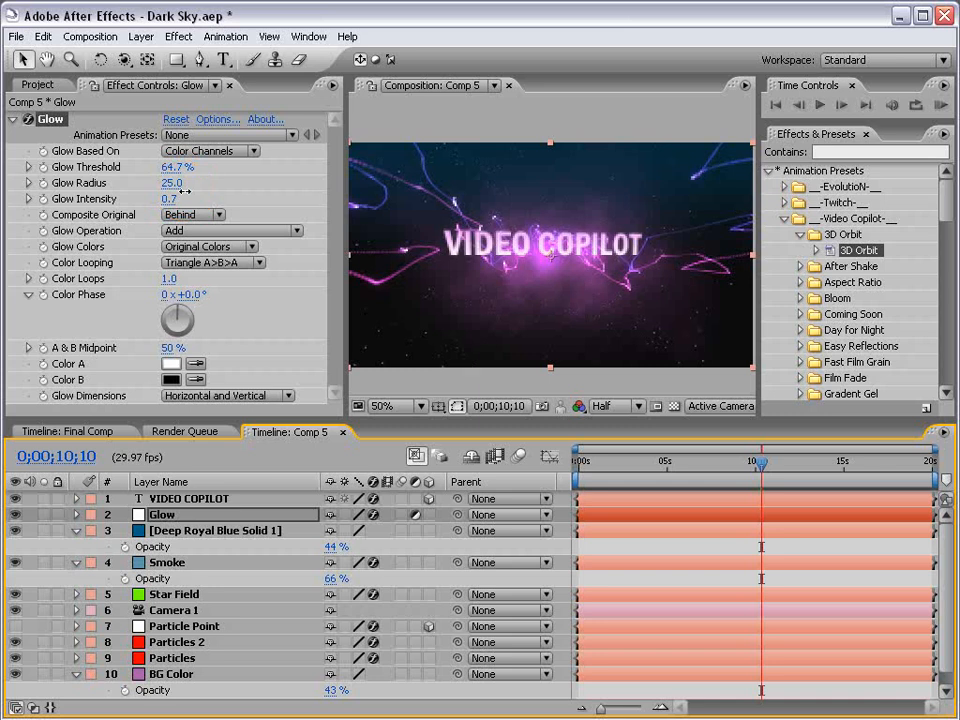
pyautogui.moveTo(199, 186); pyautogui.dragTo(196, 178)
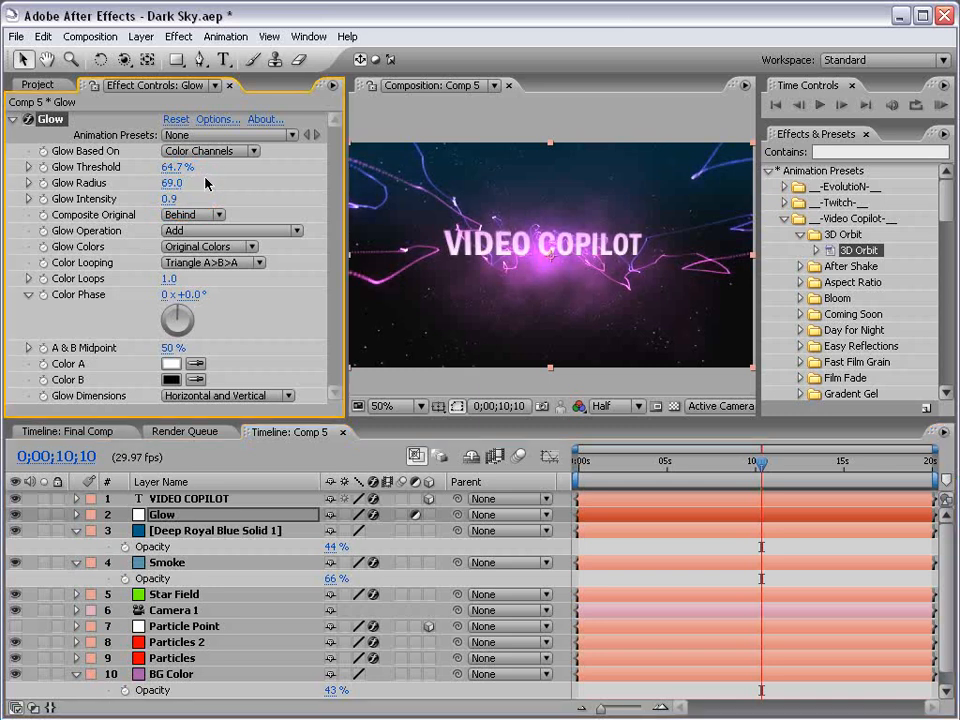
pyautogui.click(612, 406)
pyautogui.click(698, 545)
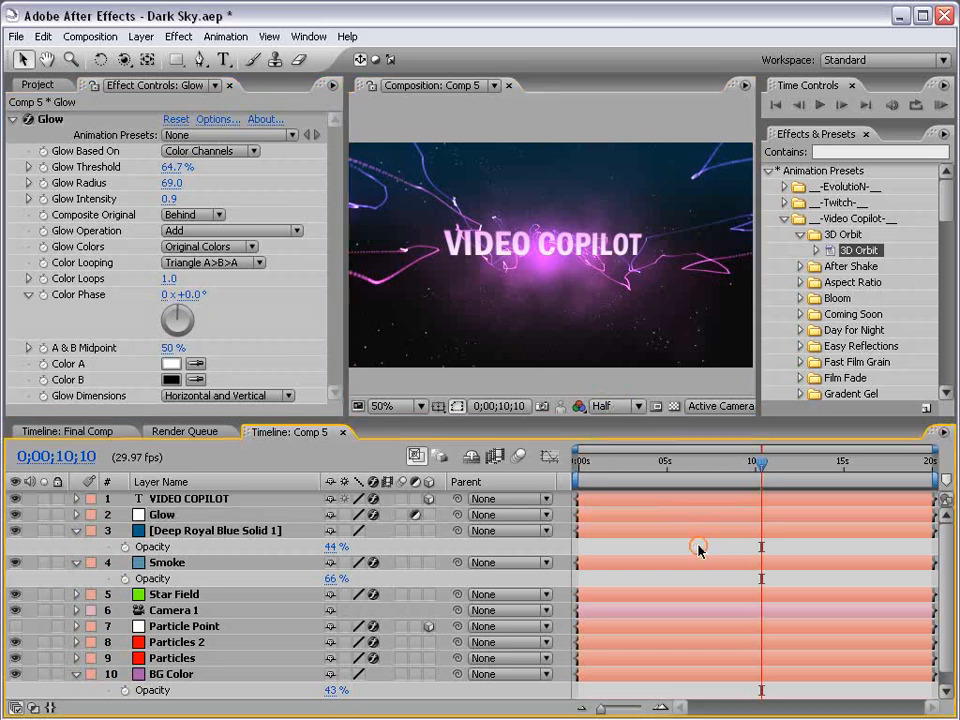
# - Save the project and check the composition in an enlarged view
pyautogui.hotkey('ctrl', 's')
pyautogui.press('`')
pyautogui.press('`')
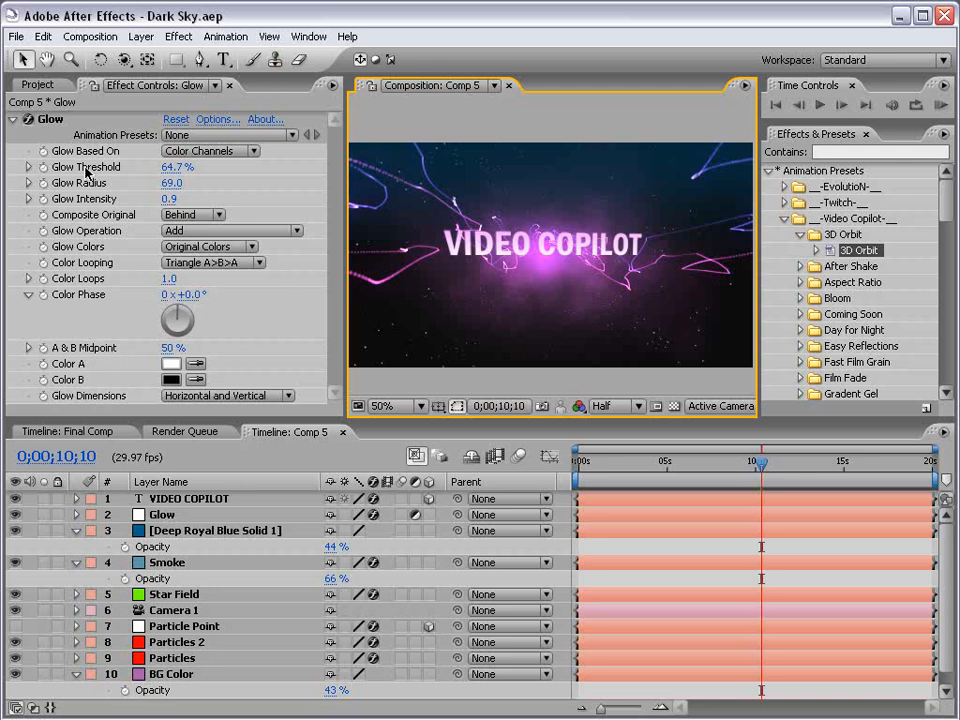
# - Add a new adjustment layer on top of the stack and apply the Curves effect to it
pyautogui.click(140, 36)
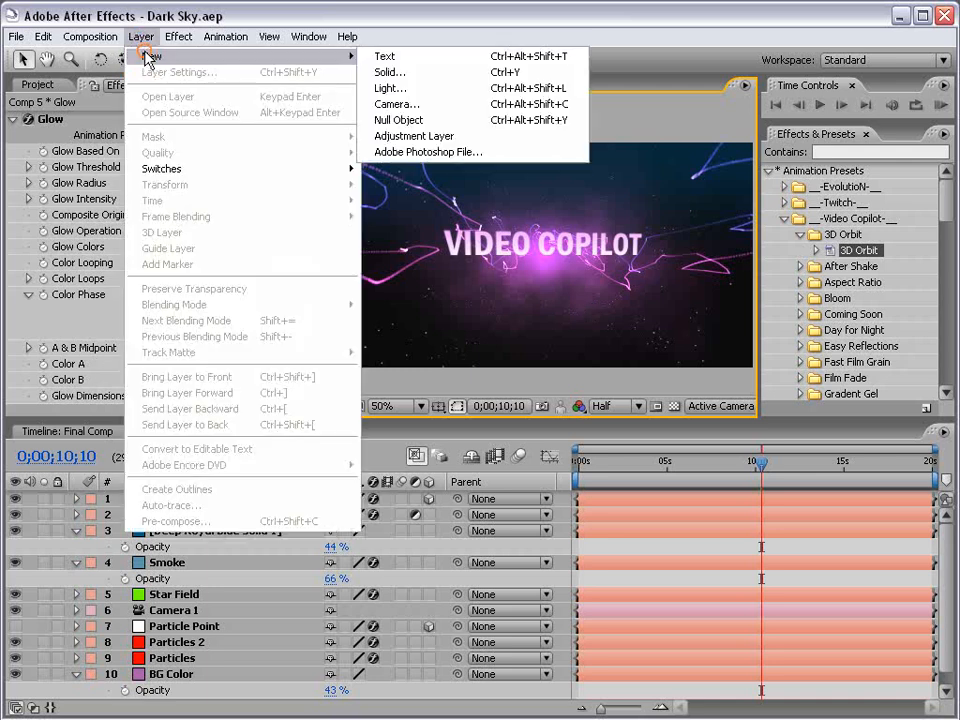
pyautogui.moveTo(135, 58)
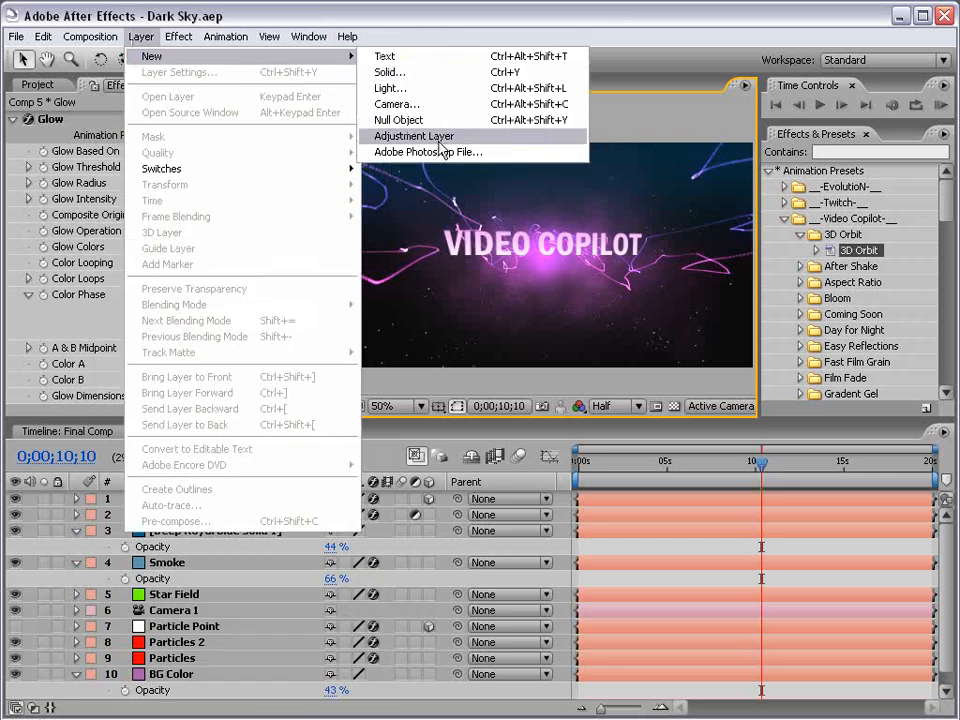
pyautogui.click(488, 140)
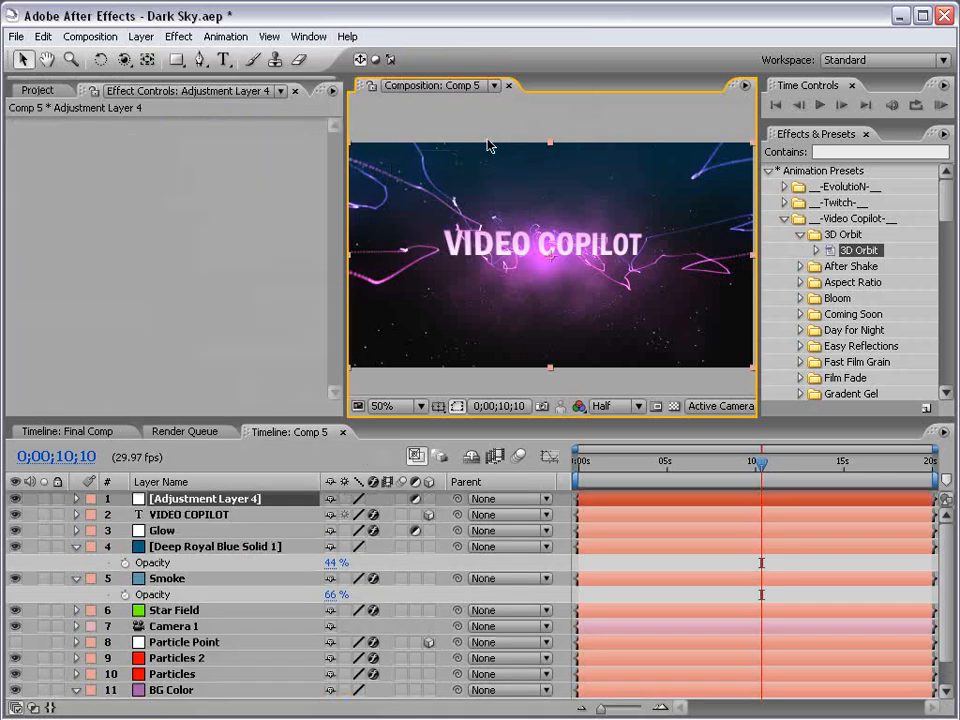
pyautogui.click(179, 36)
pyautogui.click(256, 226)
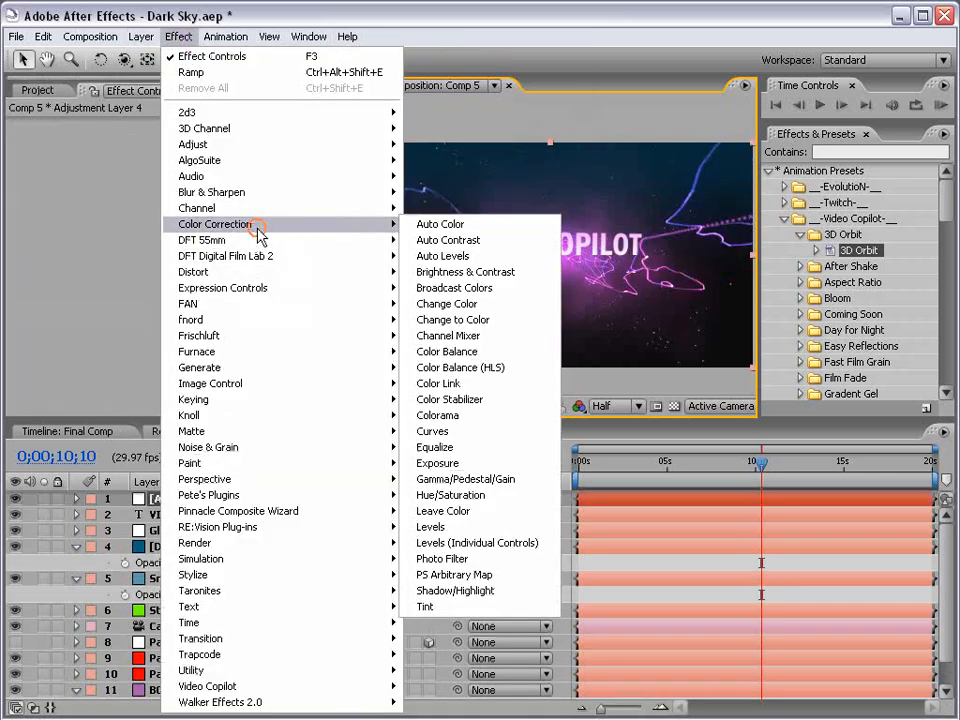
pyautogui.click(464, 432)
# - Shape the RGB curve into a slight S with raised highlights and lowered shadows for more contrast
pyautogui.moveTo(141, 268); pyautogui.dragTo(154, 242)
pyautogui.click(102, 302)
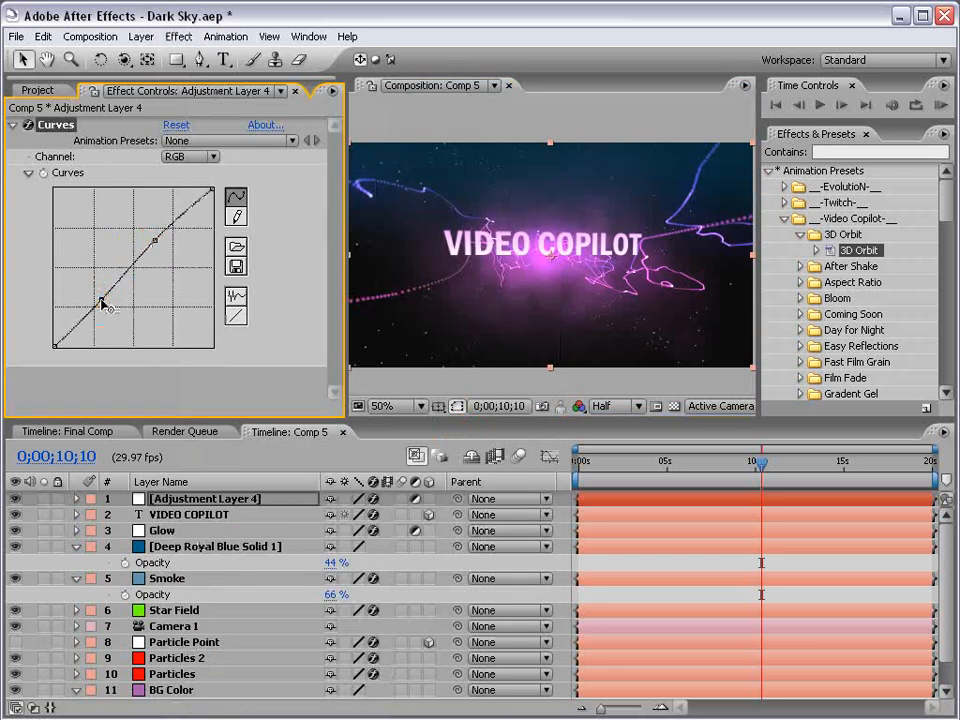
pyautogui.moveTo(103, 305); pyautogui.dragTo(101, 306)
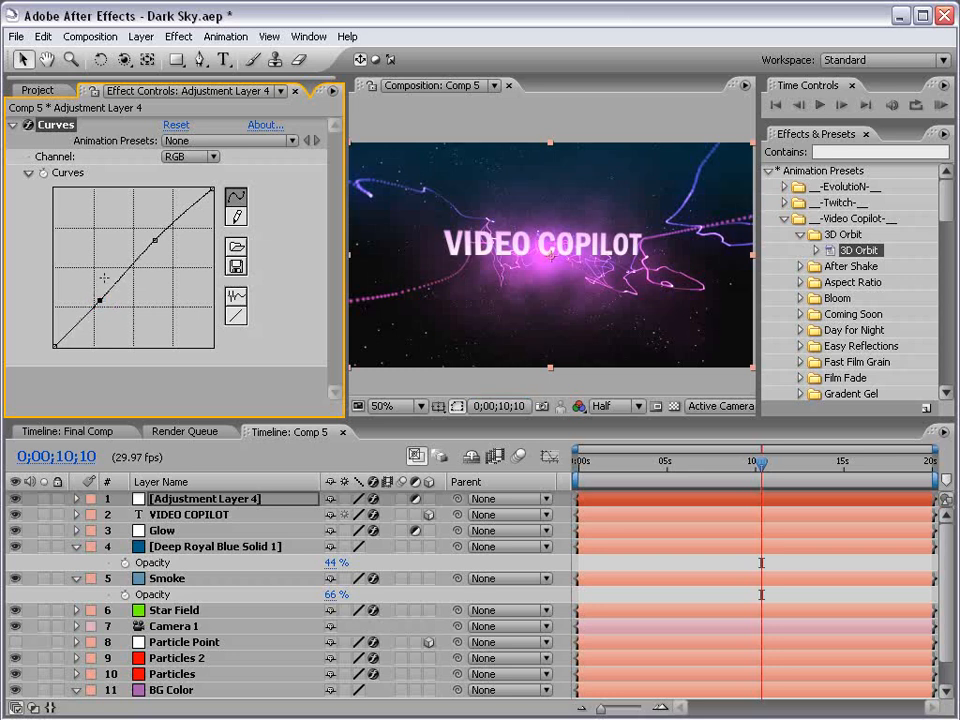
# - Raise the midtones of the Red channel curve slightly
pyautogui.click(185, 158)
pyautogui.click(189, 172)
pyautogui.moveTo(136, 270)
pyautogui.mouseDown()
pyautogui.moveTo(124, 255)
pyautogui.moveTo(132, 256)
pyautogui.mouseUp()
# - Raise the midtones and shadows of the Blue channel curve
pyautogui.click(208, 158)
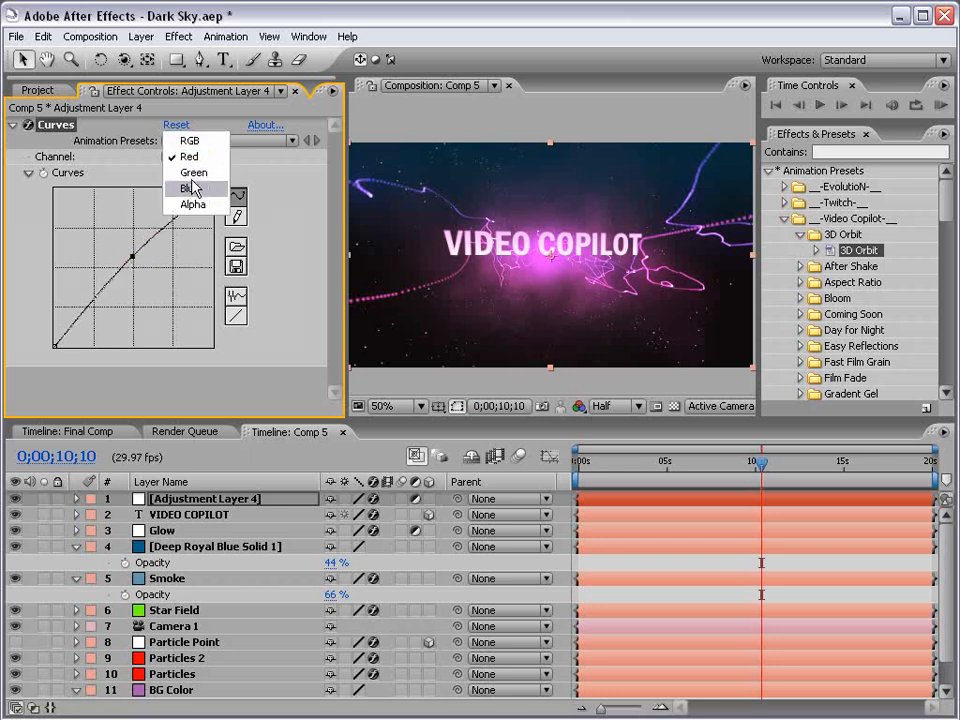
pyautogui.click(189, 189)
pyautogui.click(146, 268)
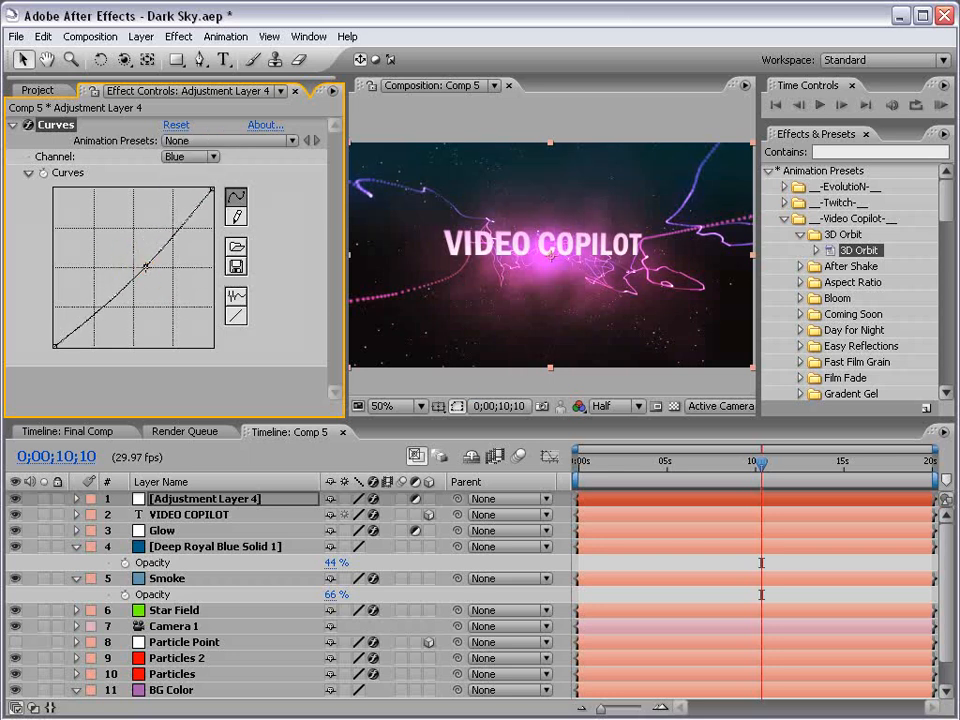
pyautogui.moveTo(146, 266)
pyautogui.mouseDown()
pyautogui.moveTo(124, 258)
pyautogui.moveTo(136, 257)
pyautogui.mouseUp()
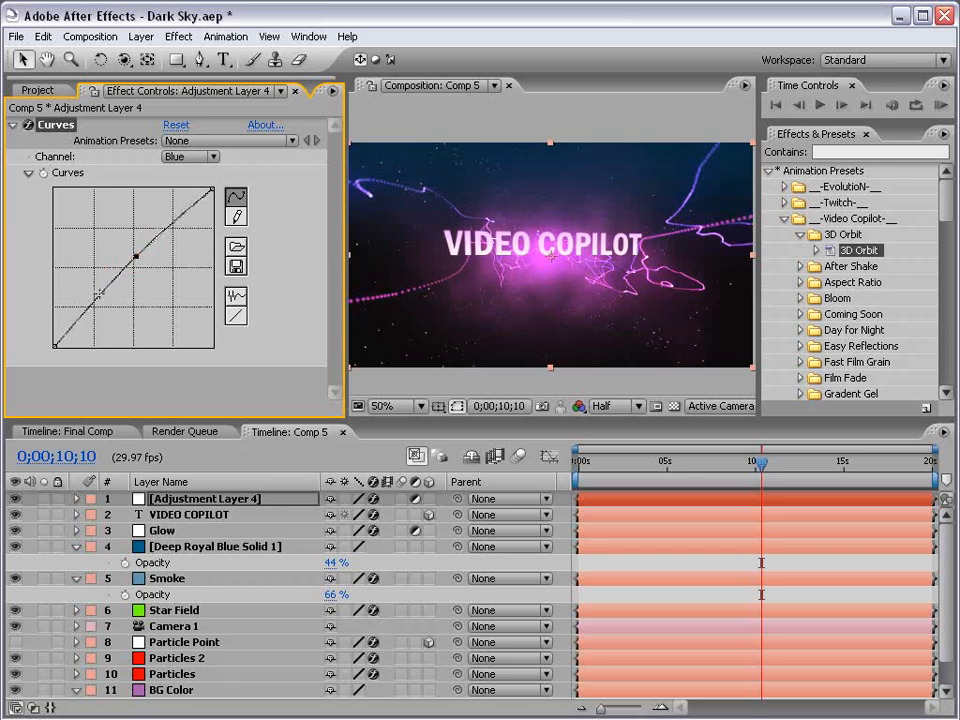
pyautogui.moveTo(68, 325); pyautogui.dragTo(76, 309)
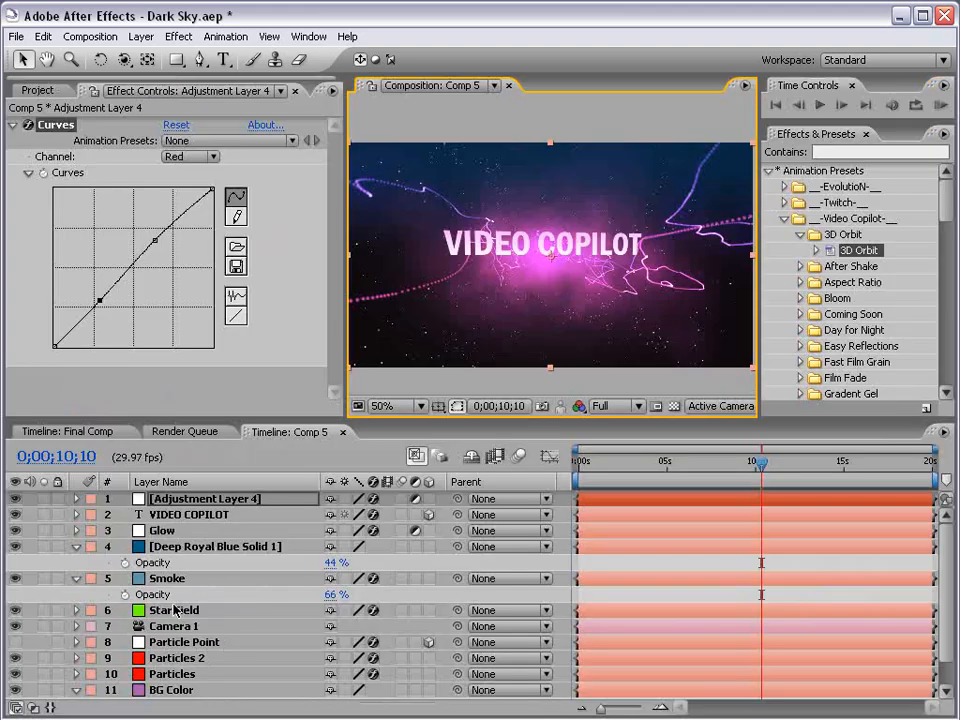
# - Set the Star Field layer's opacity to 50% and deselect the layer
pyautogui.click(175, 610)
pyautogui.press('t')
pyautogui.click(338, 626)
pyautogui.write('5')
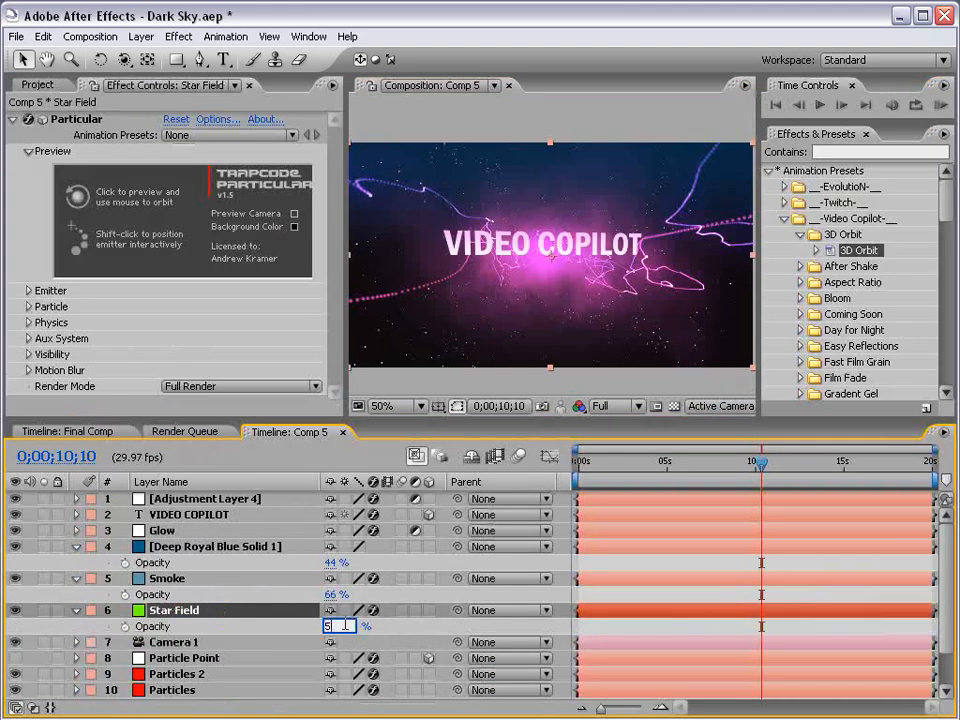
pyautogui.write('0')
pyautogui.press('Return')
pyautogui.click(635, 623)
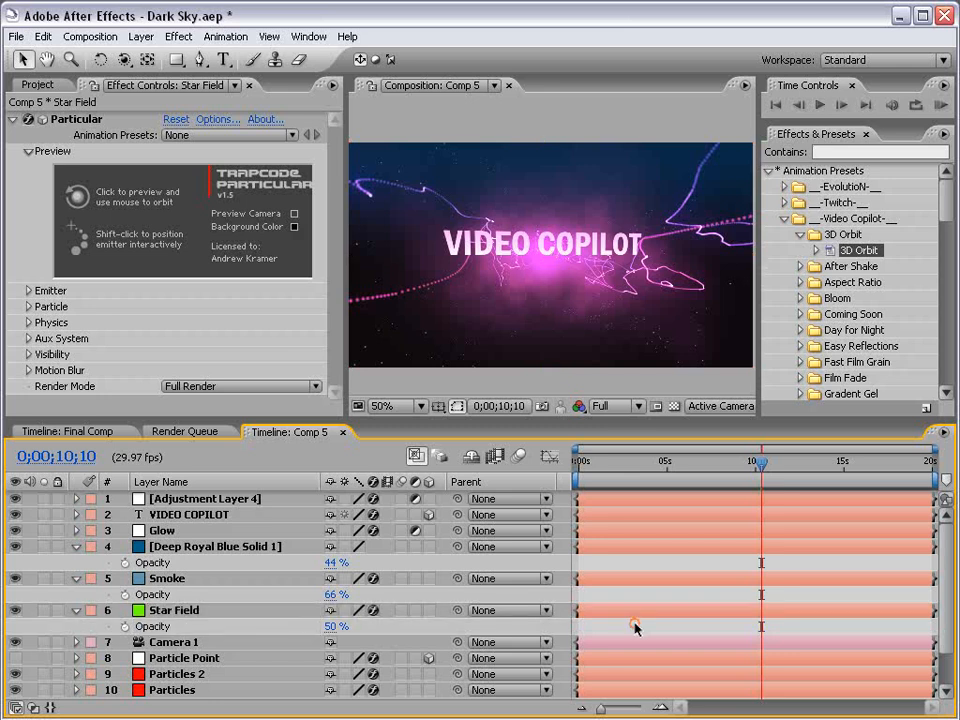
# - Inspect the graded Comp 5 frame in an enlarged view
pyautogui.press('`')
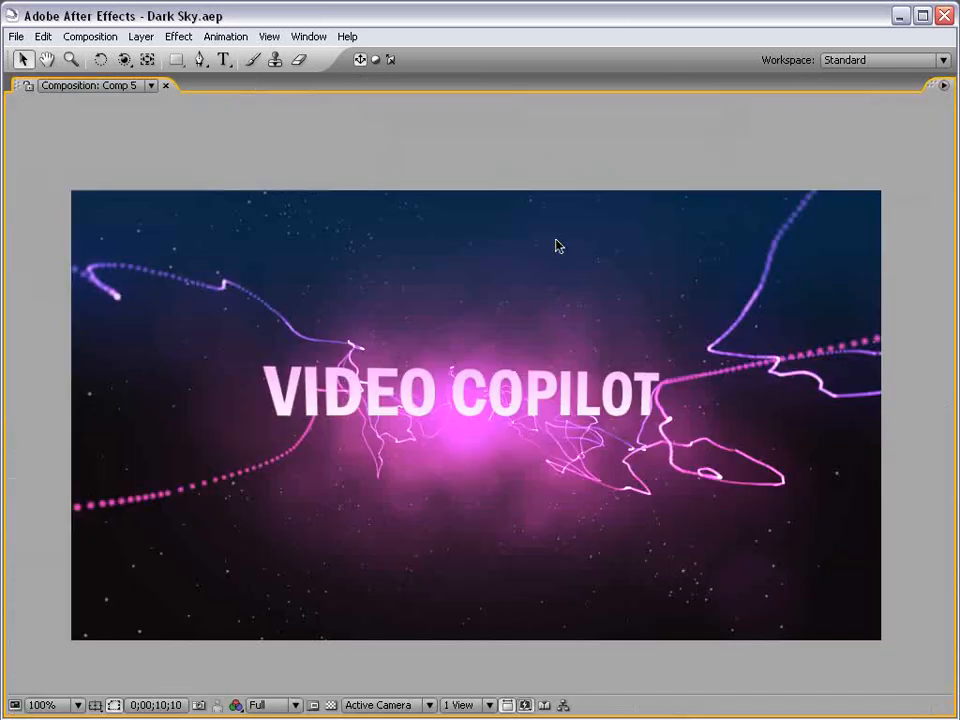
pyautogui.press(',')
pyautogui.press('`')
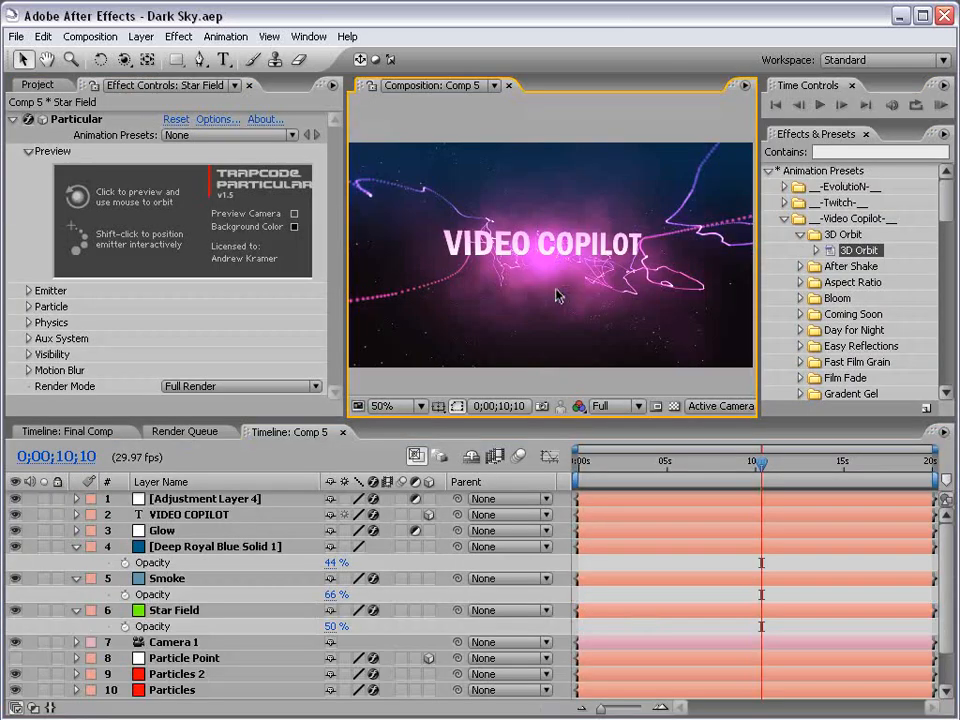
# - Open Final Comp, examine its title frame at 0;00;08;28 enlarged for comparison, and return to Comp 5
pyautogui.click(85, 430)
pyautogui.click(231, 393)
pyautogui.press('.')
pyautogui.press('h')
pyautogui.moveTo(455, 206); pyautogui.dragTo(600, 260)
pyautogui.click(697, 466)
pyautogui.moveTo(697, 466); pyautogui.dragTo(727, 464)
pyautogui.press('v')
pyautogui.press('`')
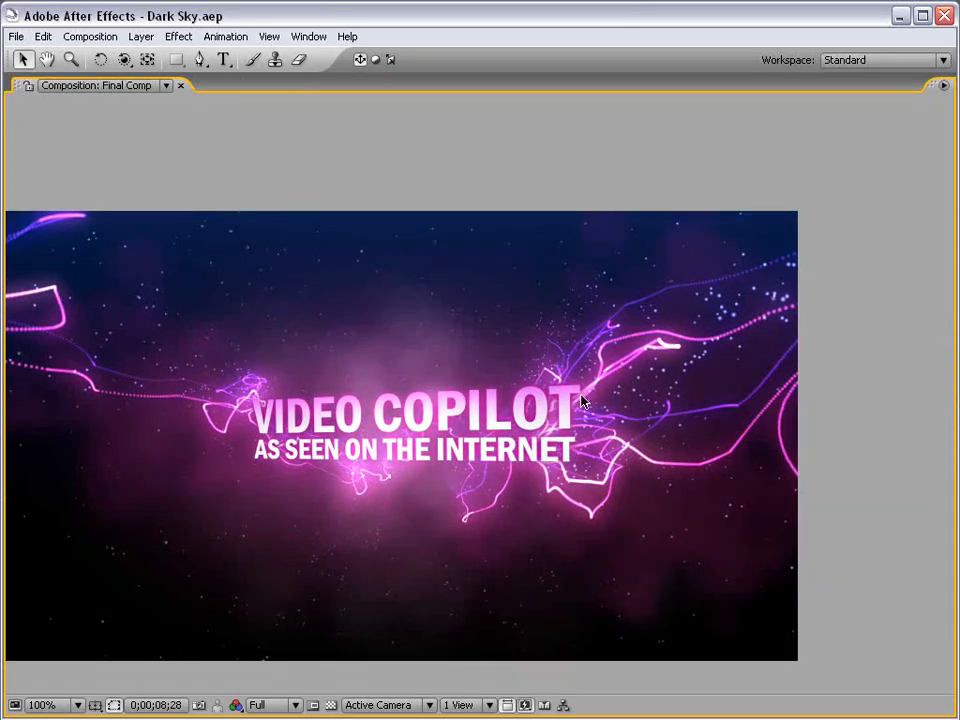
pyautogui.press('`')
pyautogui.click(273, 431)
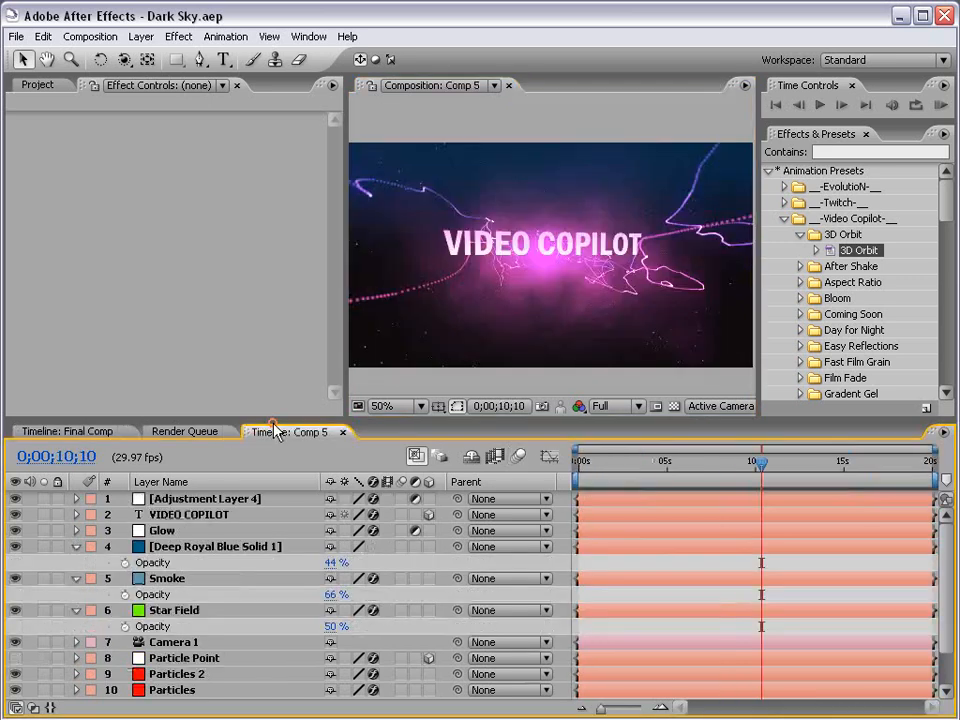
# - Collapse the properties of all layers and duplicate the Particles 2 layer
pyautogui.hotkey('ctrl', 'a')
pyautogui.press('u')
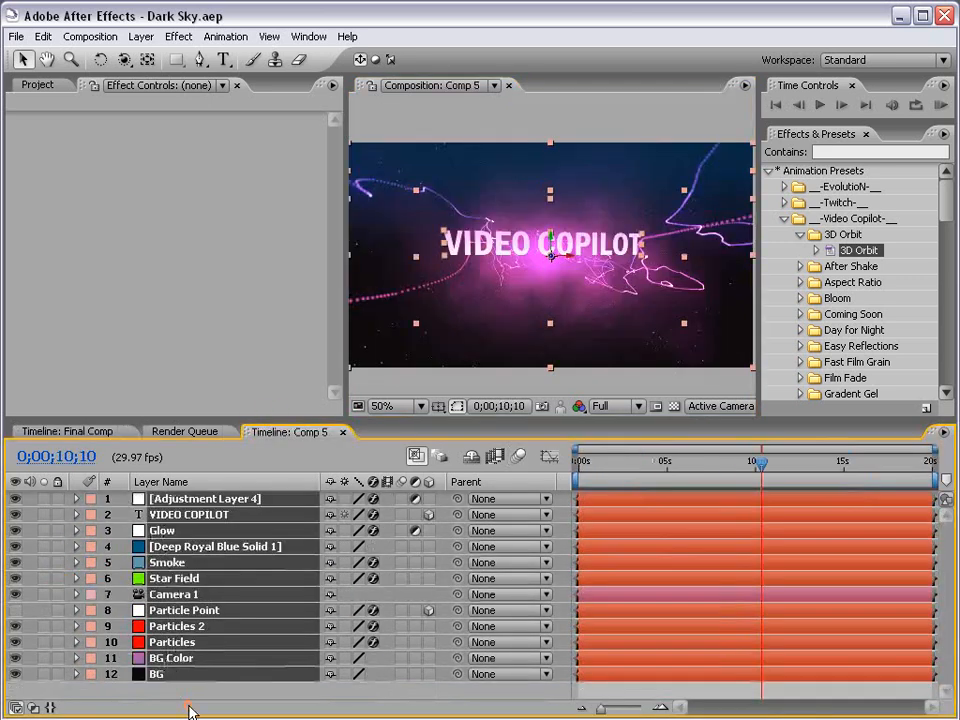
pyautogui.keyDown('ctrl'); pyautogui.click(182, 642); pyautogui.keyUp('ctrl')
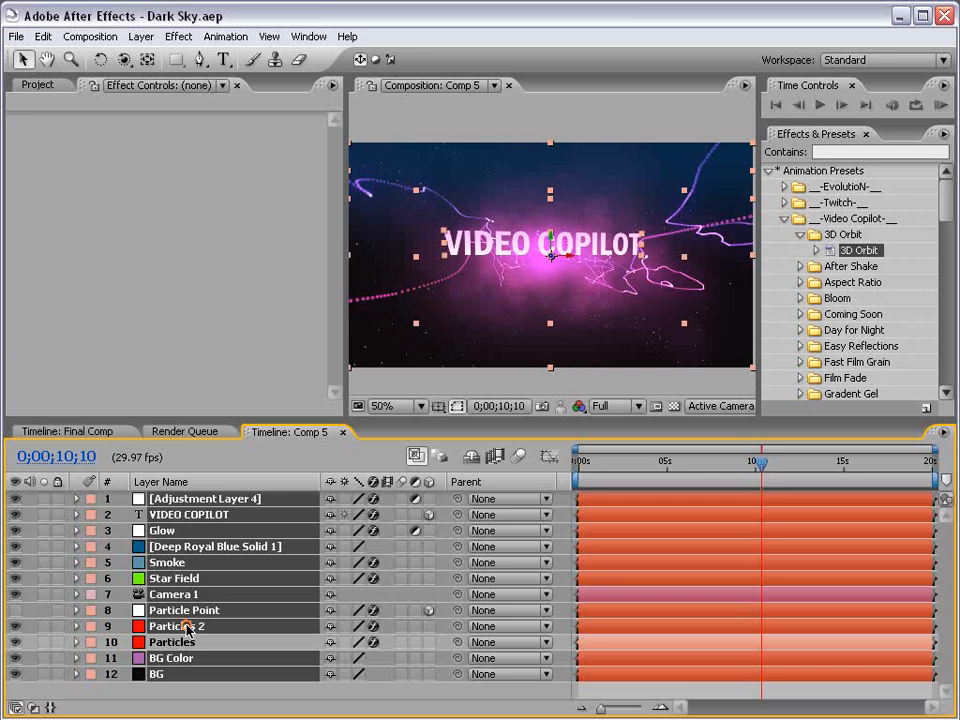
pyautogui.click(180, 626)
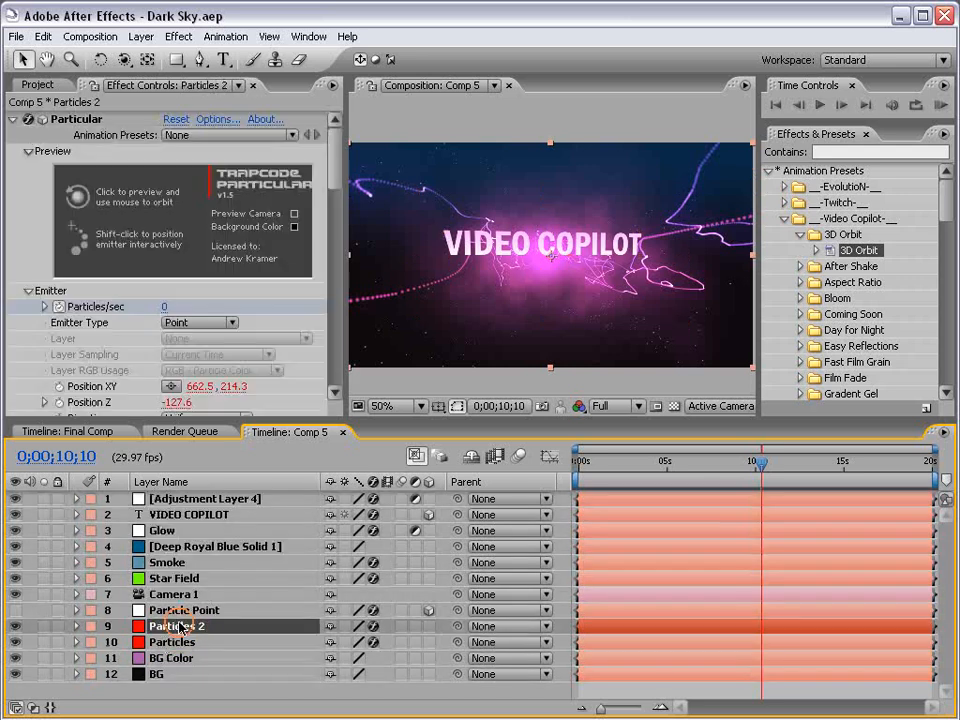
pyautogui.click(43, 36)
pyautogui.click(122, 199)
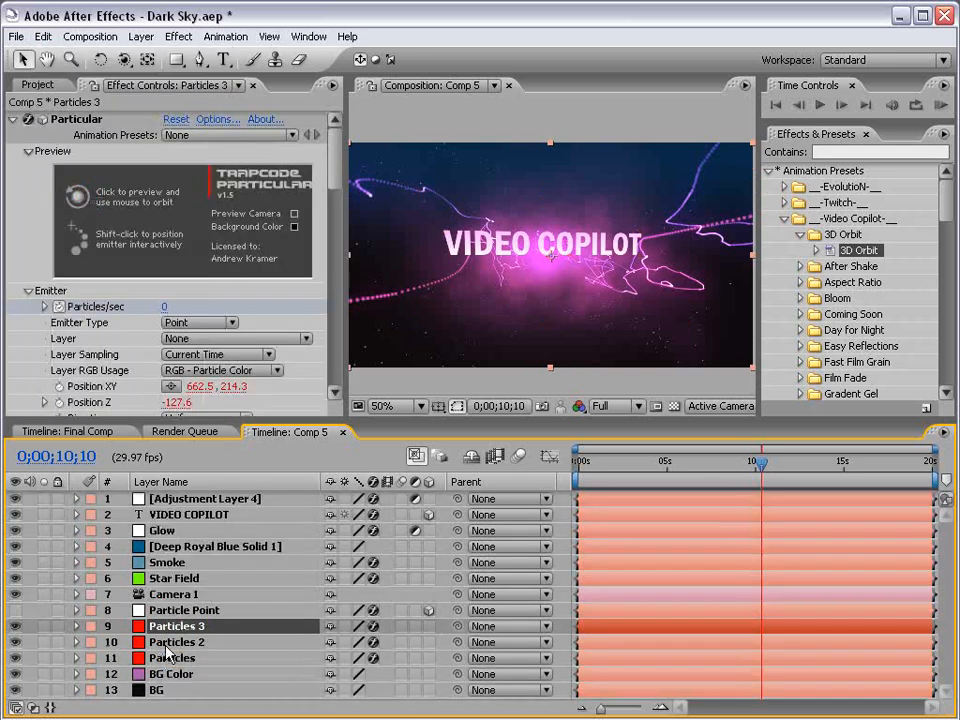
# - Change the last line of Particles 3's Position XY expression to [temp[0], temp[1]], removing the +30 vertical offset
pyautogui.press('u')
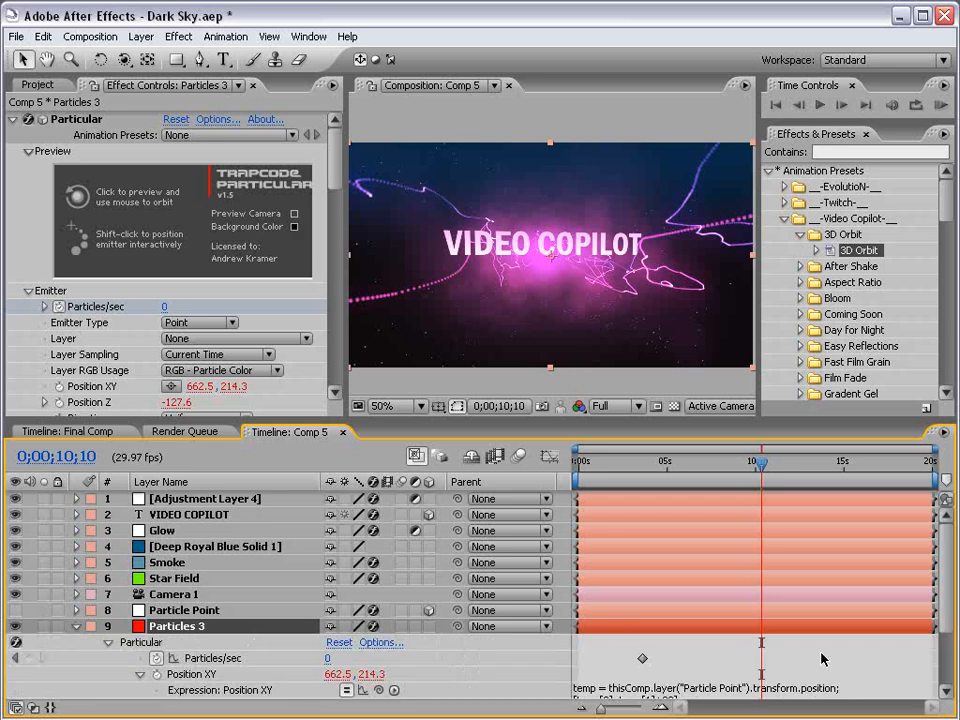
pyautogui.scroll(-3, 930, 658)
pyautogui.click(697, 610)
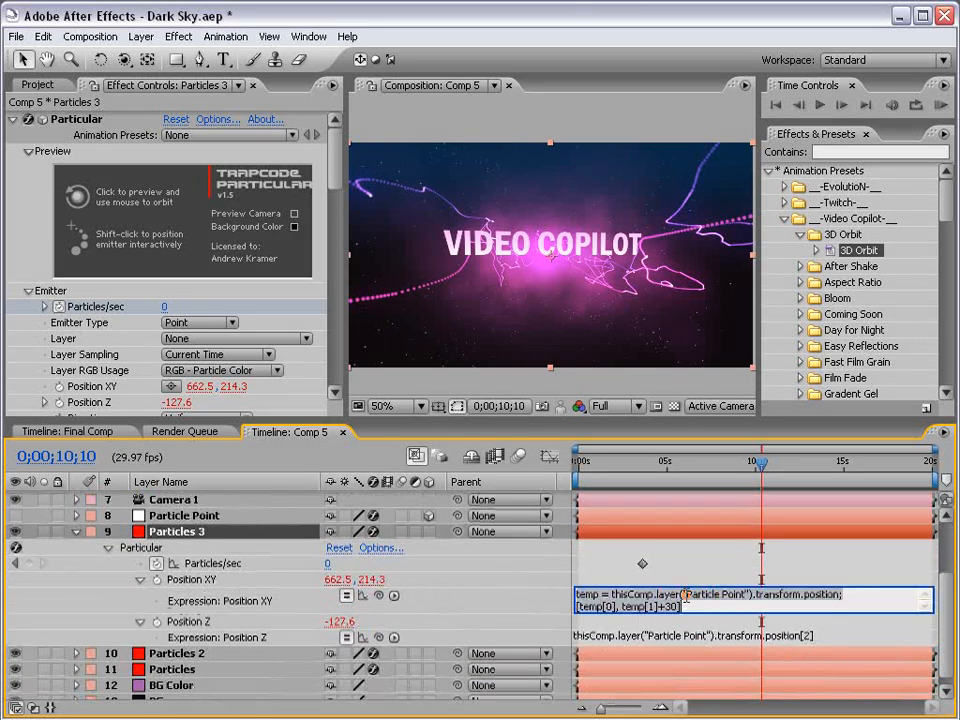
pyautogui.press('BackSpace')
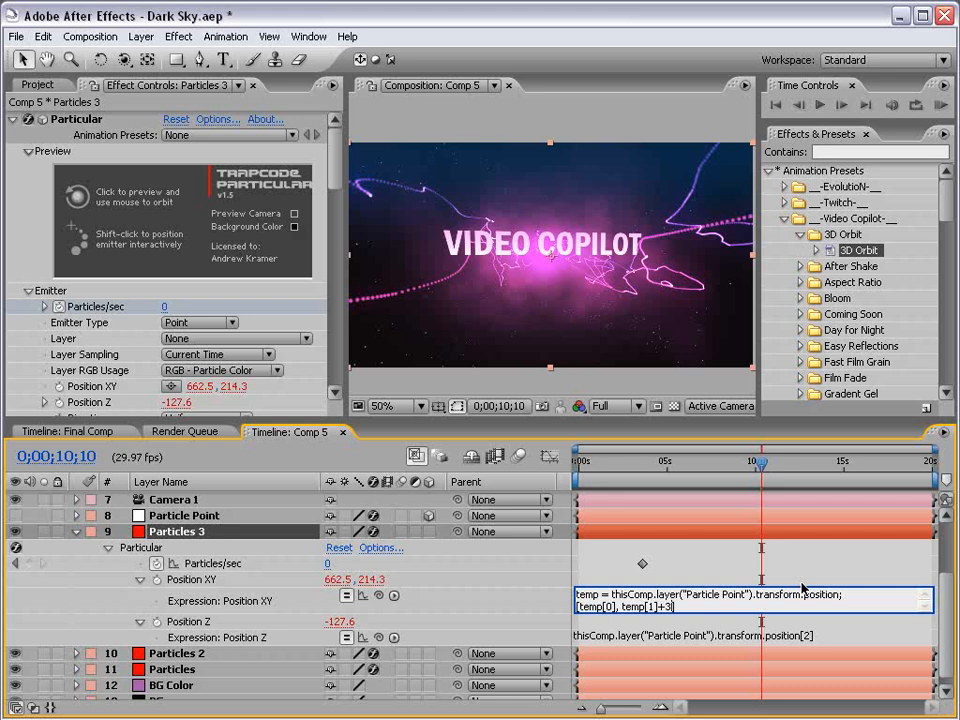
pyautogui.click(803, 583)
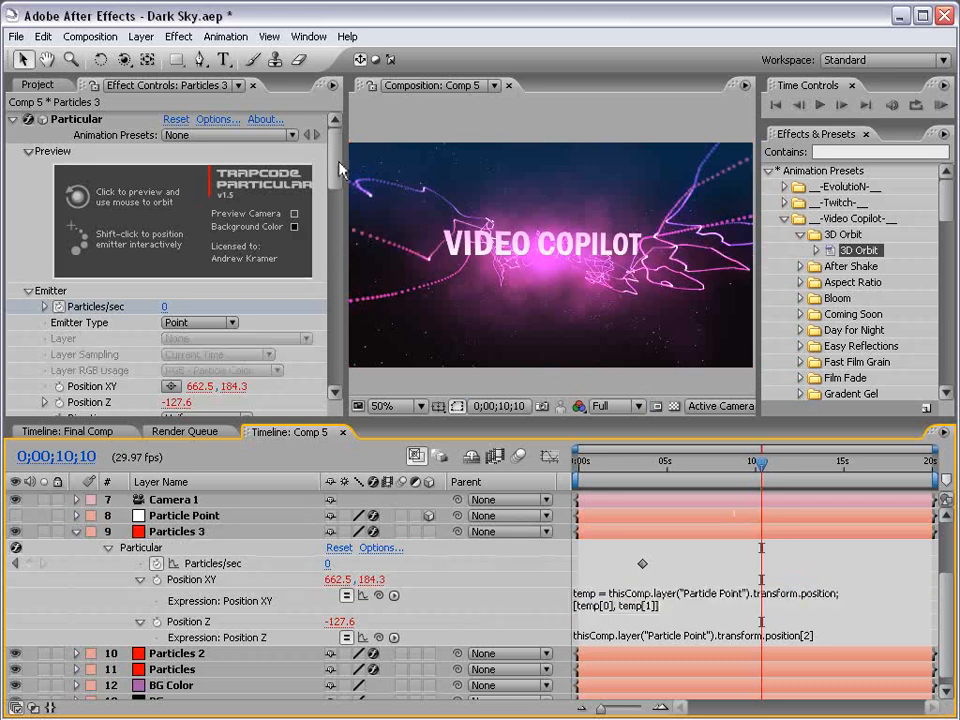
# - Set Particles 3's Turbulence Field evolution speed to 0
pyautogui.moveTo(340, 170); pyautogui.dragTo(337, 339)
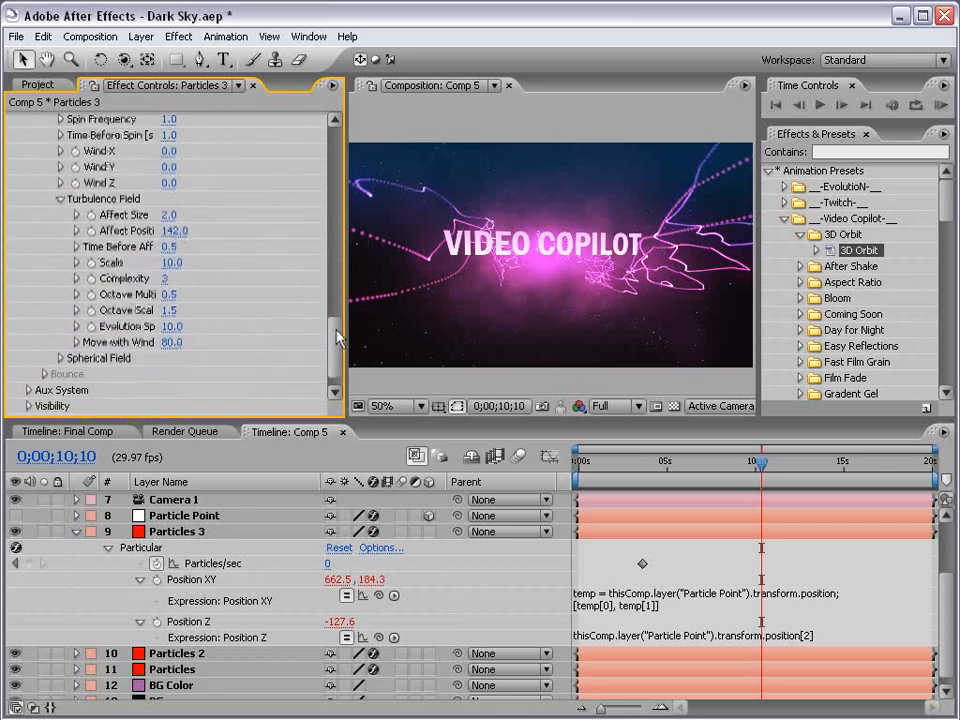
pyautogui.click(166, 327)
pyautogui.write('0')
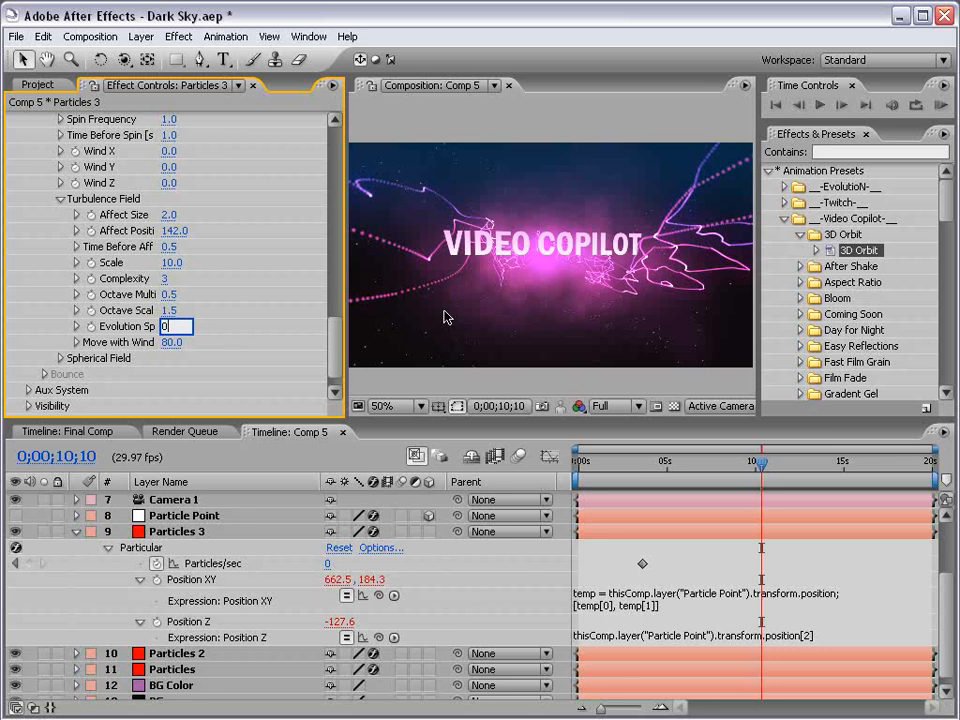
pyautogui.press('Return')
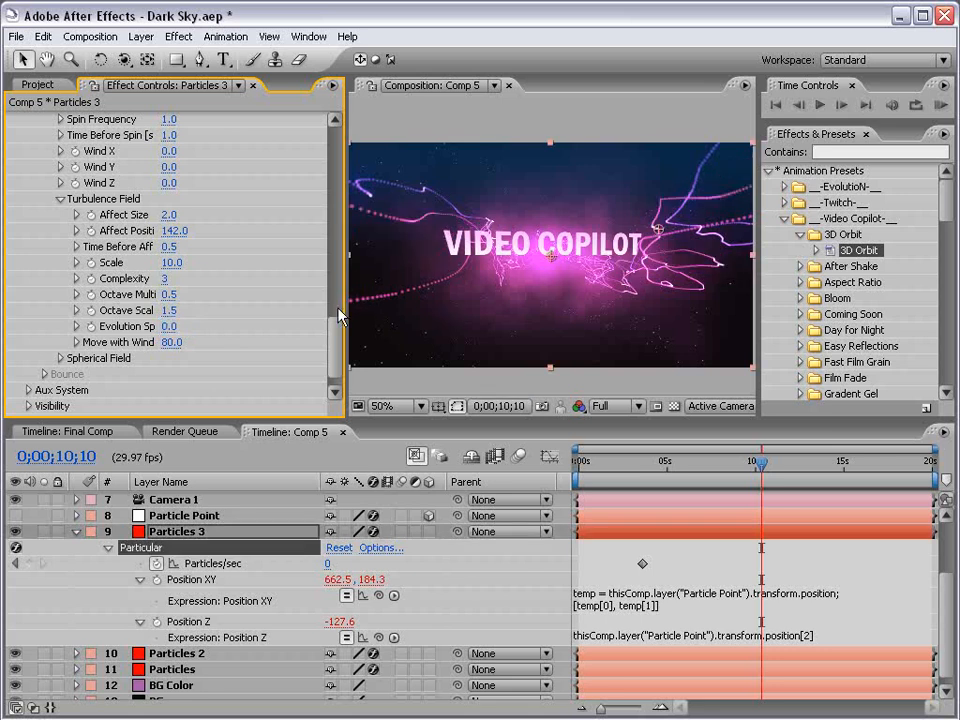
# - Set Particles 3's Spin Amplitude to 36, with Time Before Spin and Spin Frequency at 0, and check the frame at 0;00;12;20
pyautogui.scroll(4, 339, 316)
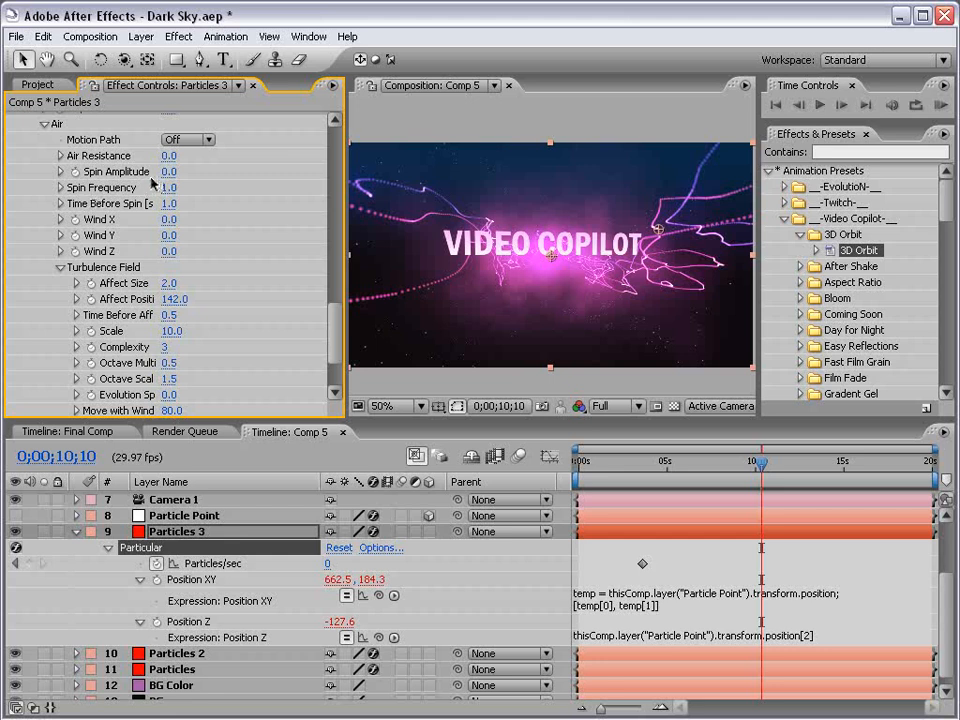
pyautogui.moveTo(167, 172); pyautogui.dragTo(196, 172)
pyautogui.click(169, 203)
pyautogui.write('1')
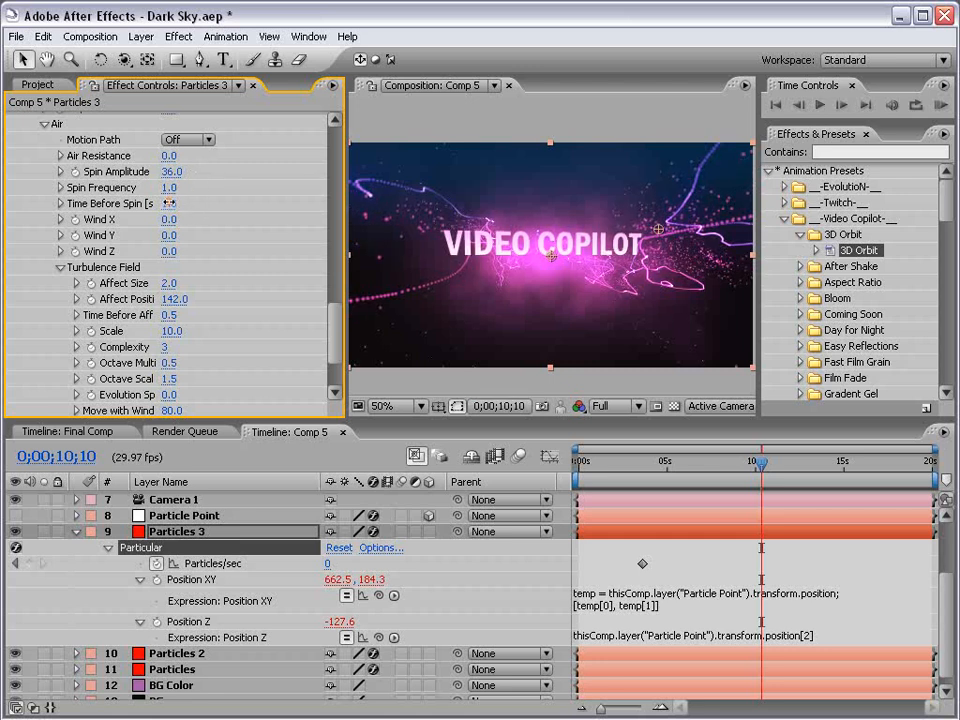
pyautogui.press('Return')
pyautogui.click(168, 188)
pyautogui.write('0')
pyautogui.press('Return')
pyautogui.moveTo(763, 463); pyautogui.dragTo(804, 463)
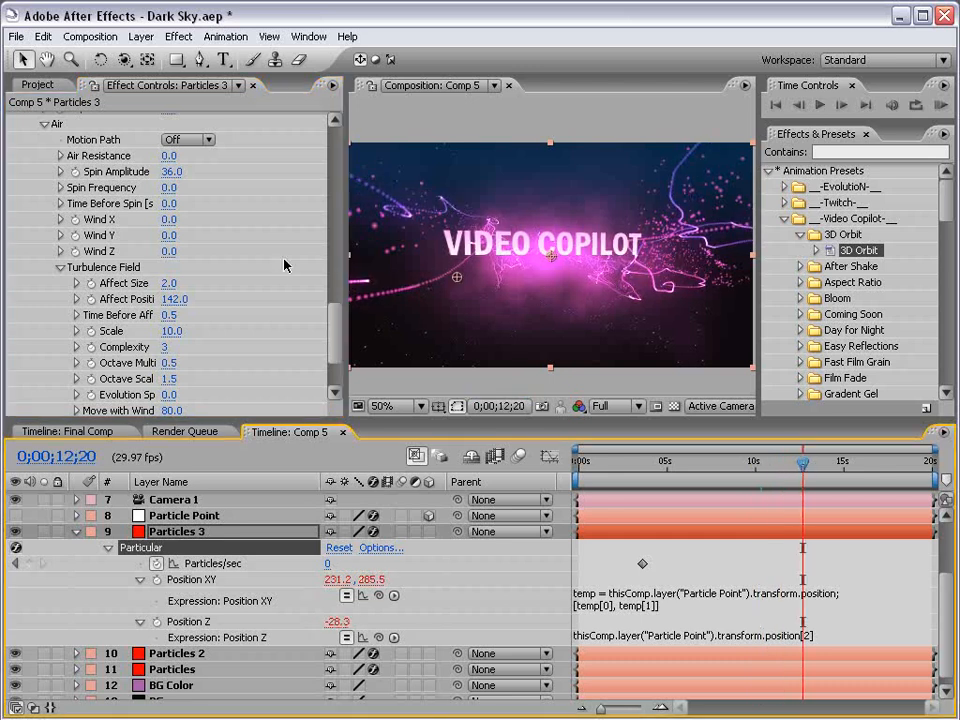
# - Change the particle color of Particles 3 to light blue
pyautogui.moveTo(343, 306); pyautogui.dragTo(318, 262)
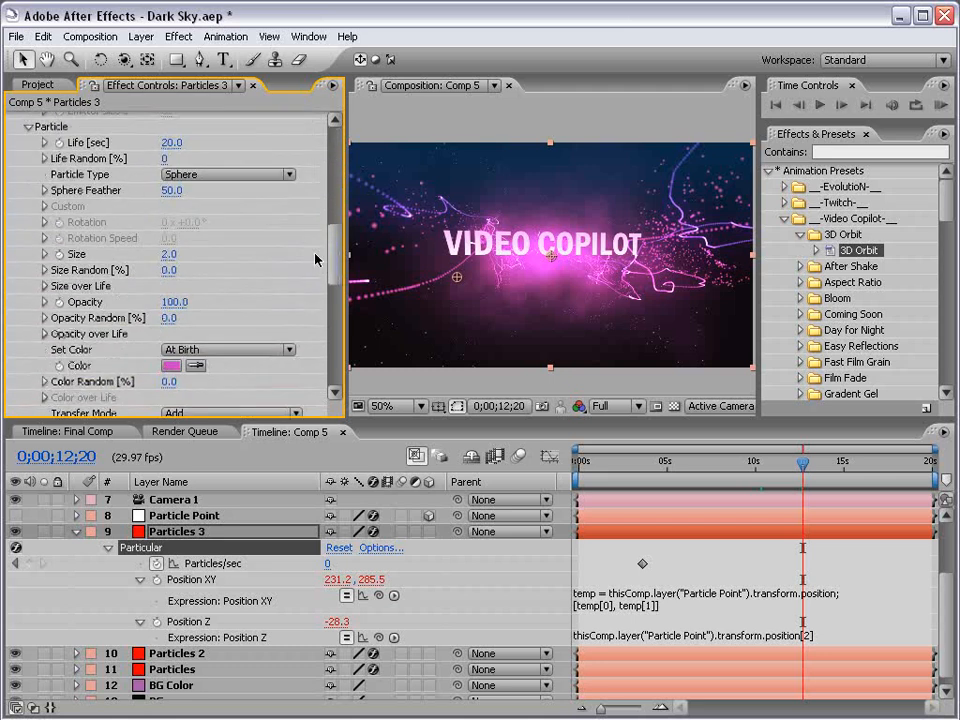
pyautogui.click(171, 366)
pyautogui.moveTo(452, 335); pyautogui.dragTo(452, 406)
pyautogui.moveTo(300, 298); pyautogui.dragTo(293, 292)
pyautogui.click(606, 282)
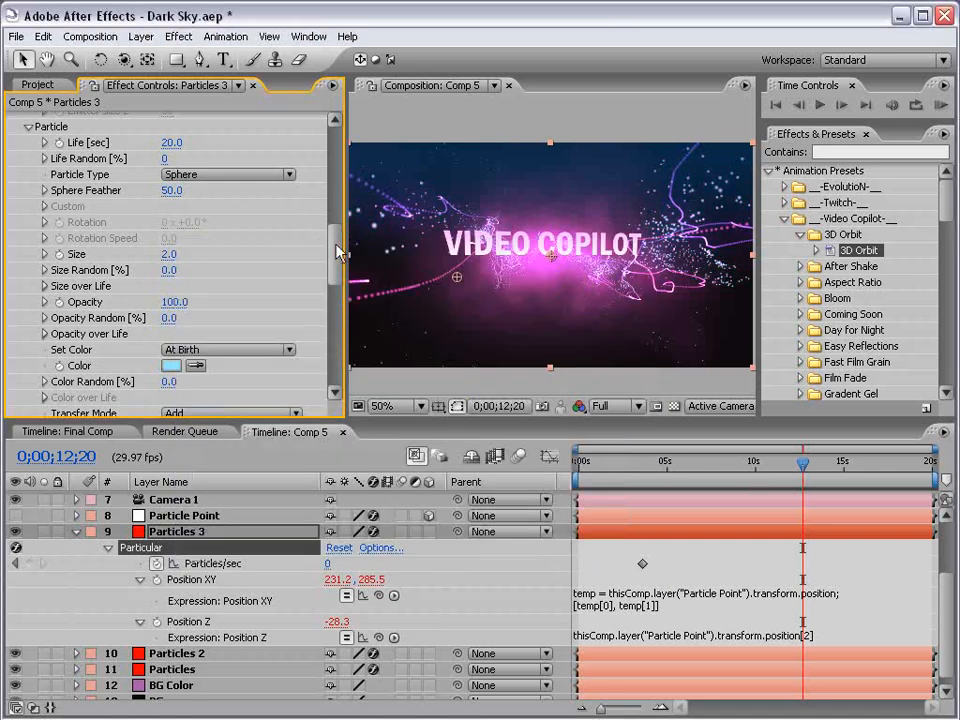
# - Set Particles 3's Particles/sec keyframe at 0;00;03;18 to 500 and deselect the layer
pyautogui.moveTo(338, 253); pyautogui.dragTo(334, 160)
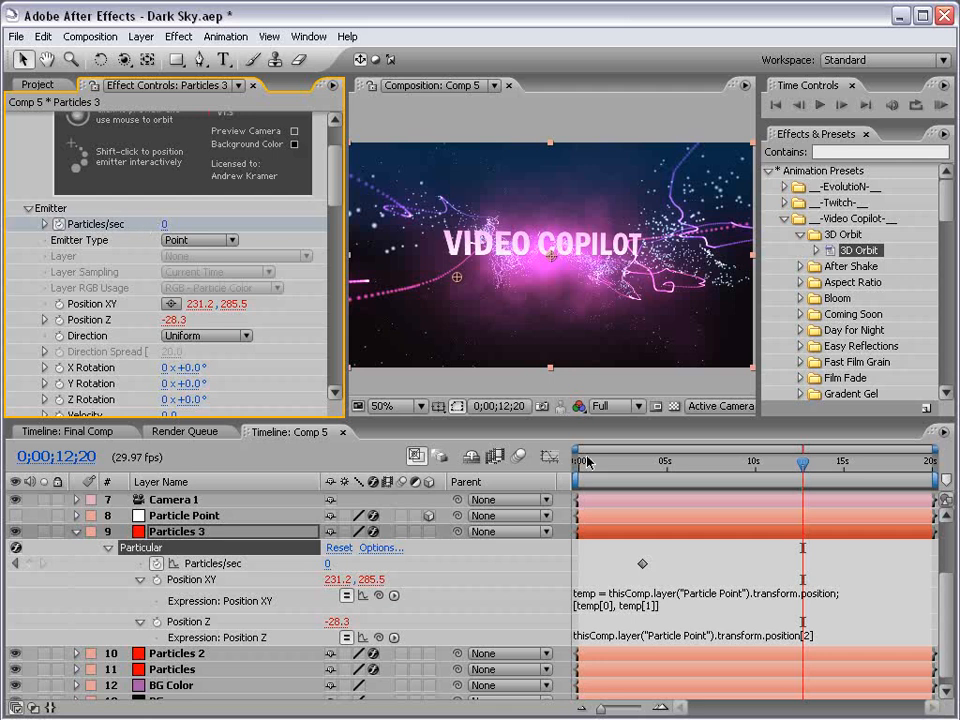
pyautogui.press('u')
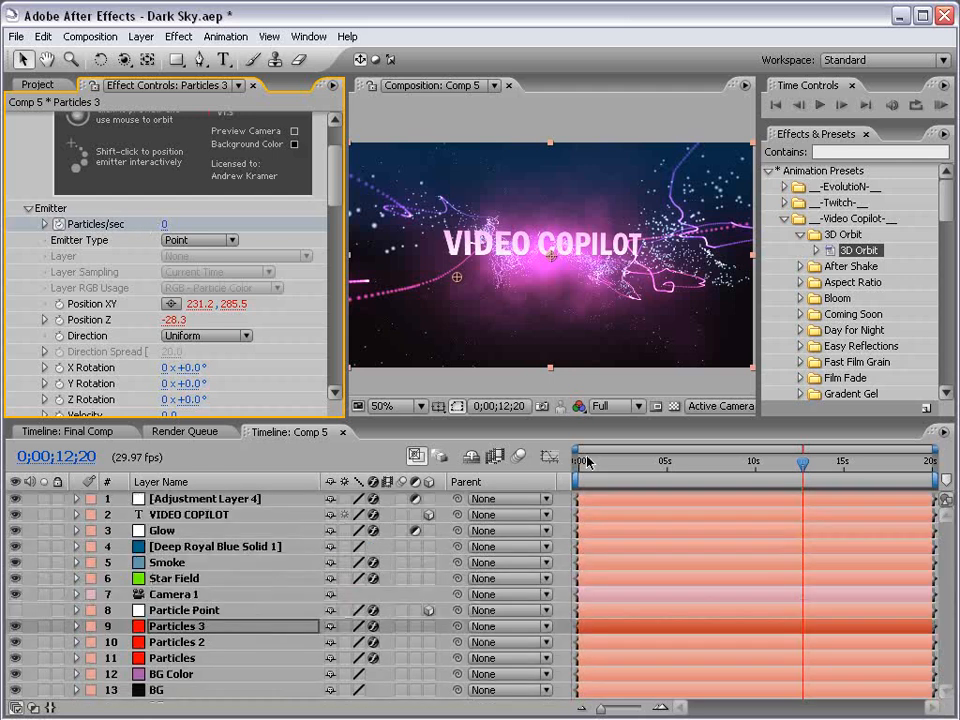
pyautogui.press('u')
pyautogui.press('=')
pyautogui.press('=')
pyautogui.press('space')
pyautogui.moveTo(656, 617); pyautogui.dragTo(817, 586)
pyautogui.click(698, 462)
pyautogui.press('=')
pyautogui.press('=')
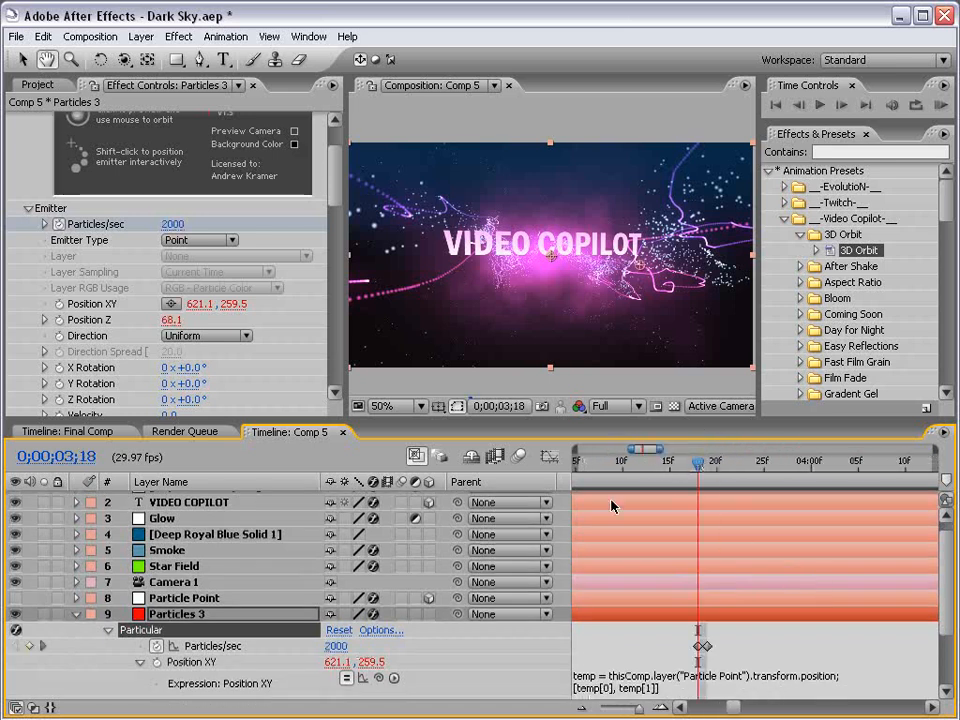
pyautogui.click(175, 224)
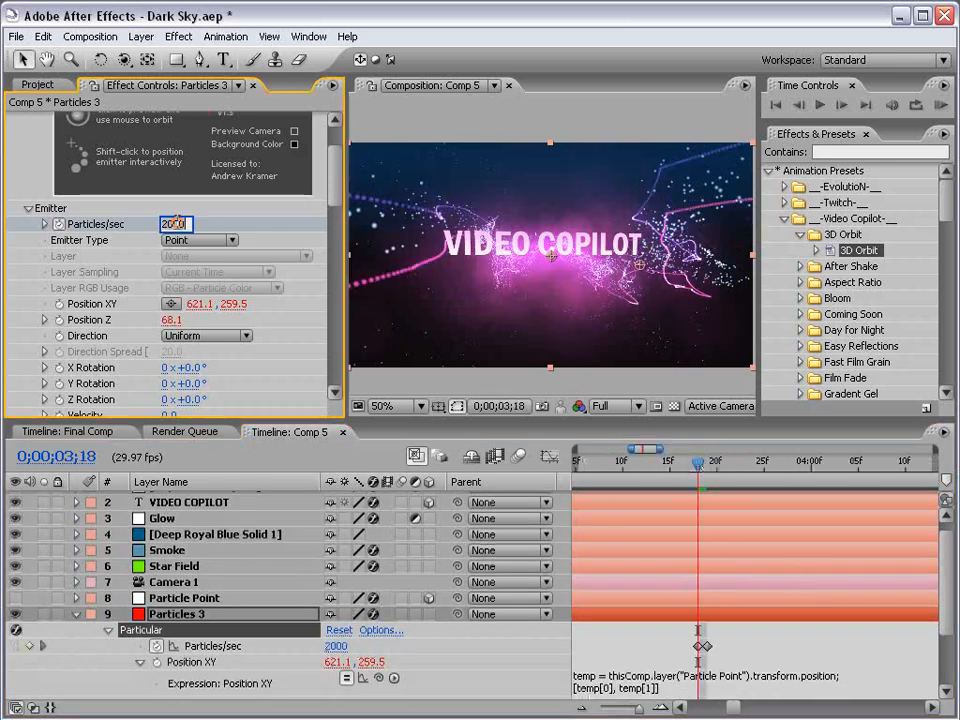
pyautogui.write('500')
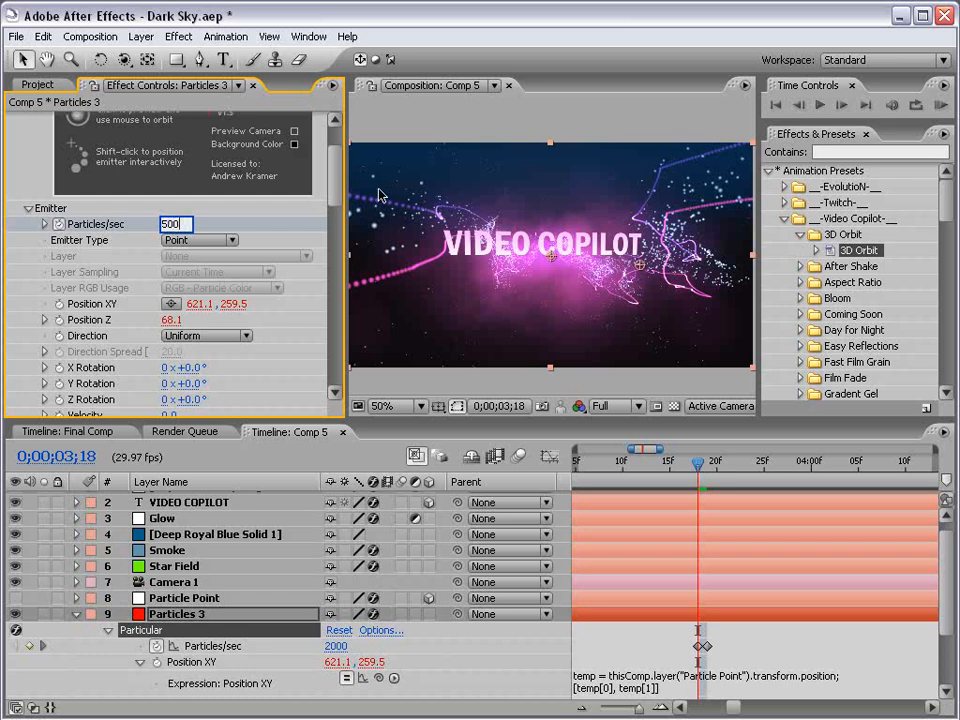
pyautogui.press('Return')
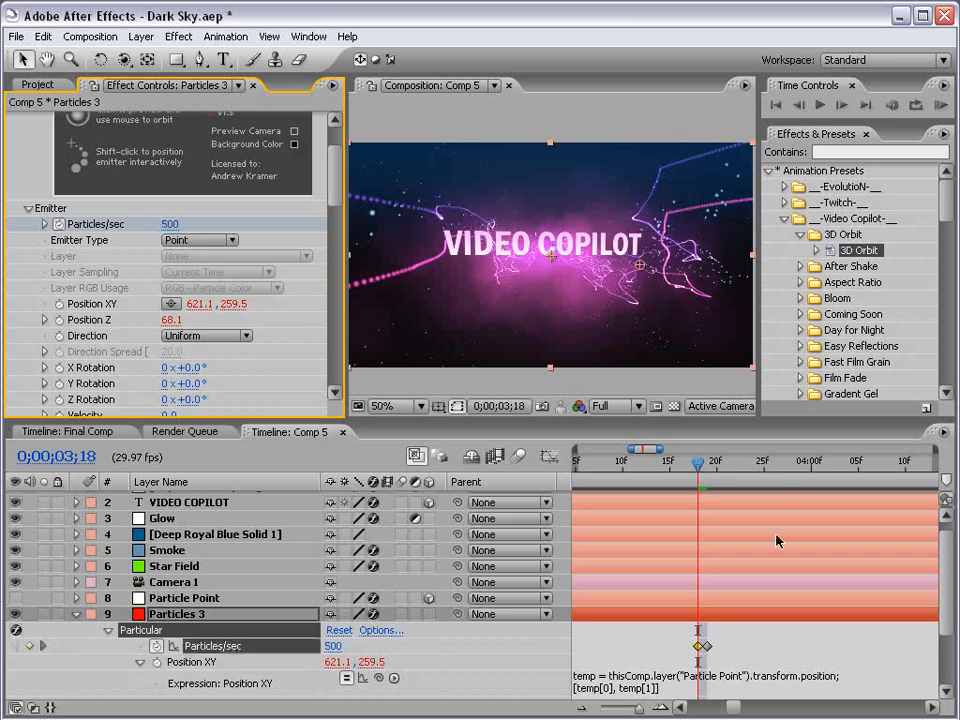
pyautogui.click(777, 541)
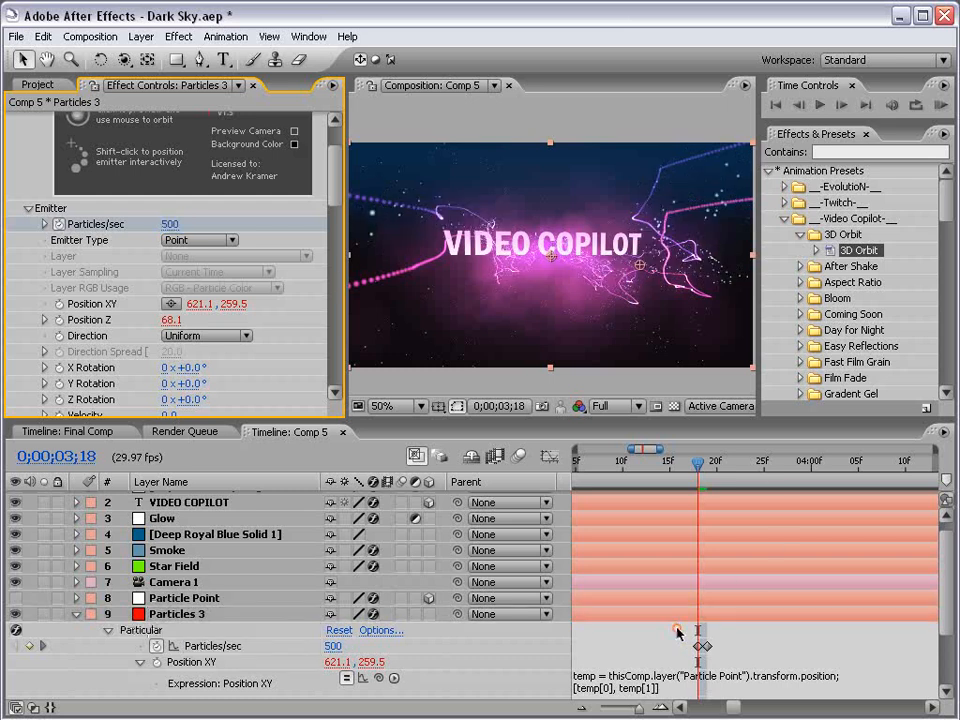
# - Raise Particles 3's Particles/sec keyframe at 0;00;03;18 to 750 and deselect the layer
pyautogui.click(170, 224)
pyautogui.write('750')
pyautogui.press('Return')
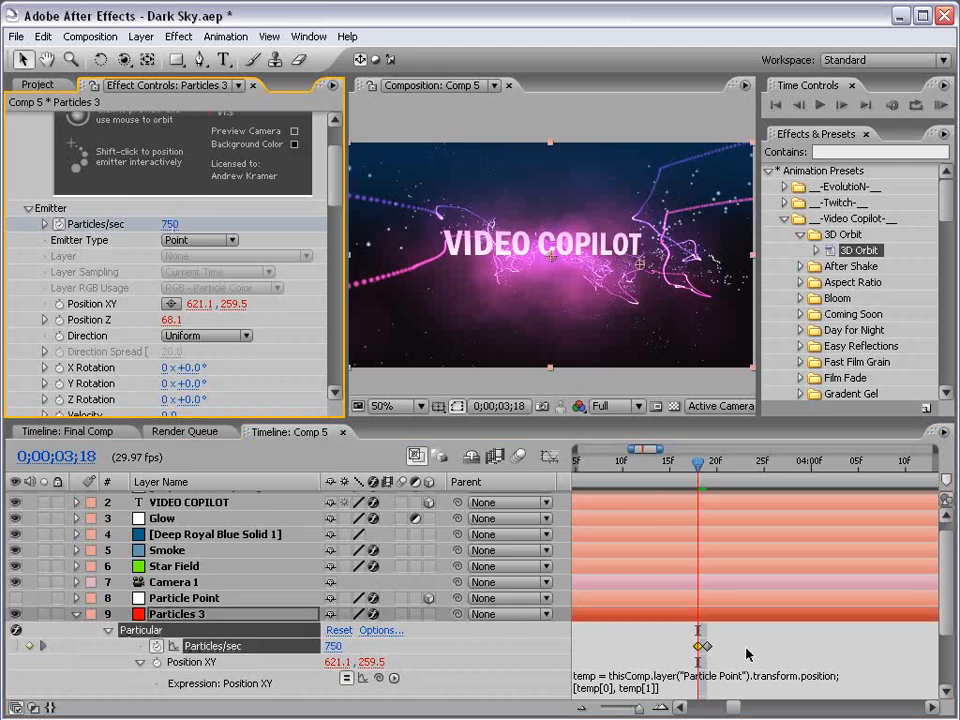
pyautogui.click(736, 633)
# - Show the full Comp 5 time range and set the work area start at 0;00;06;05
pyautogui.press('-')
pyautogui.press('-')
pyautogui.press('-')
pyautogui.moveTo(729, 579); pyautogui.dragTo(639, 574)
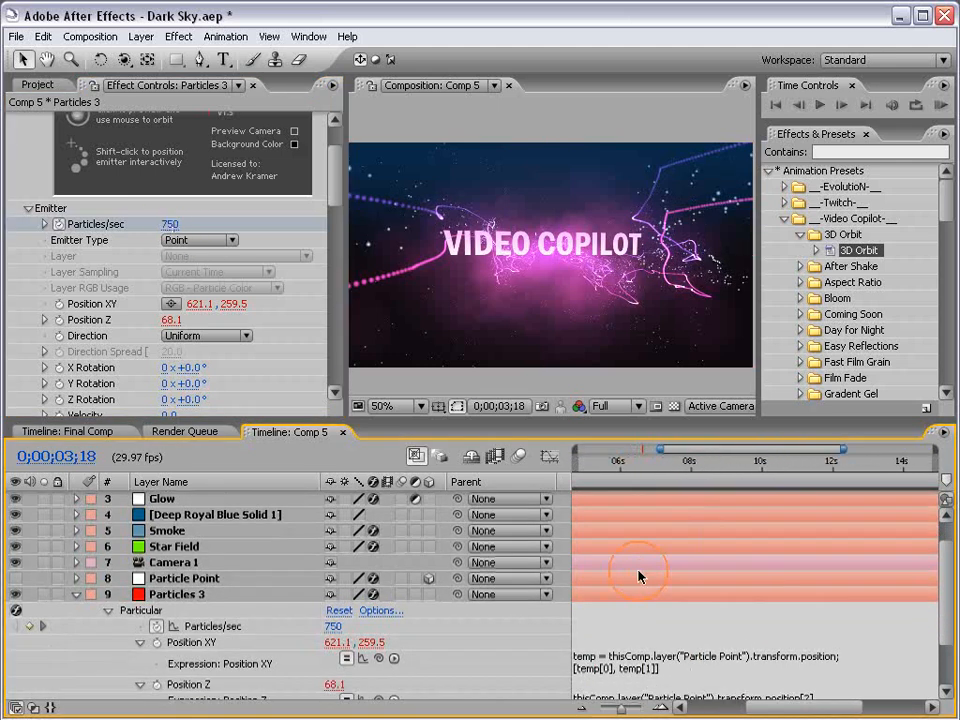
pyautogui.press('-')
pyautogui.moveTo(647, 463); pyautogui.dragTo(701, 476)
pyautogui.moveTo(713, 476); pyautogui.dragTo(688, 462)
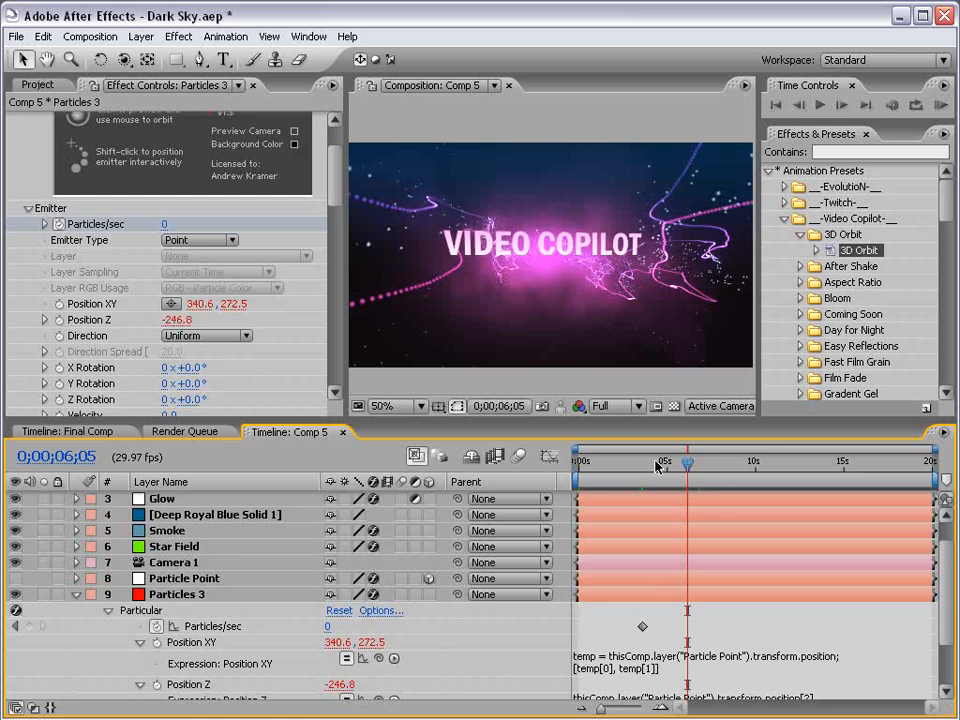
pyautogui.press('b')
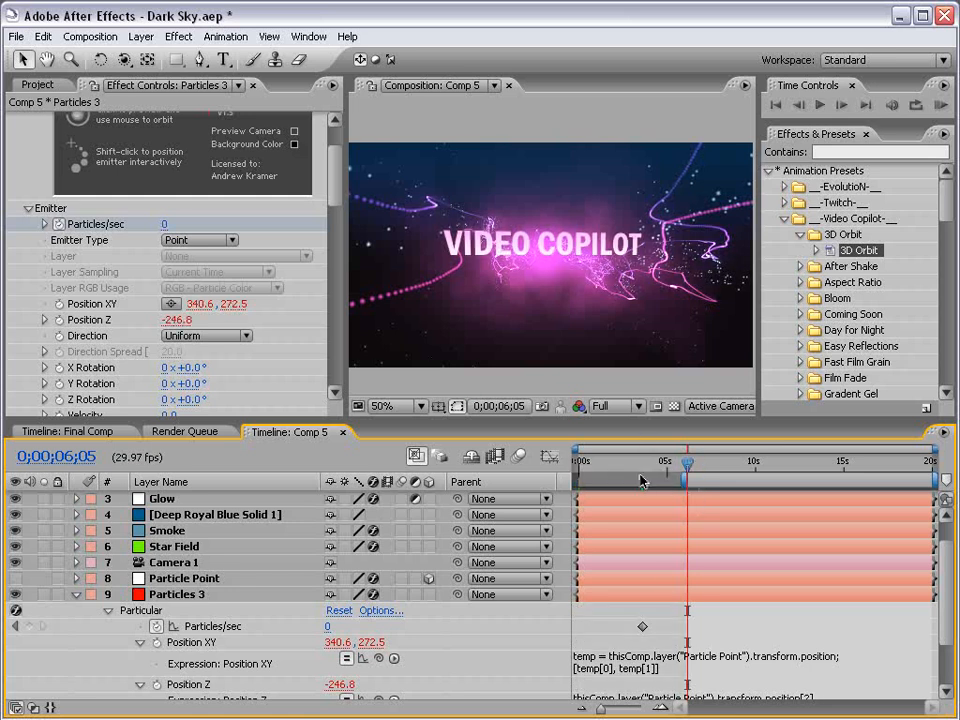
# - Move to 0;00;08;26, collapse the Particles 3 layer and add a new null object to Comp 5
pyautogui.moveTo(688, 464); pyautogui.dragTo(735, 466)
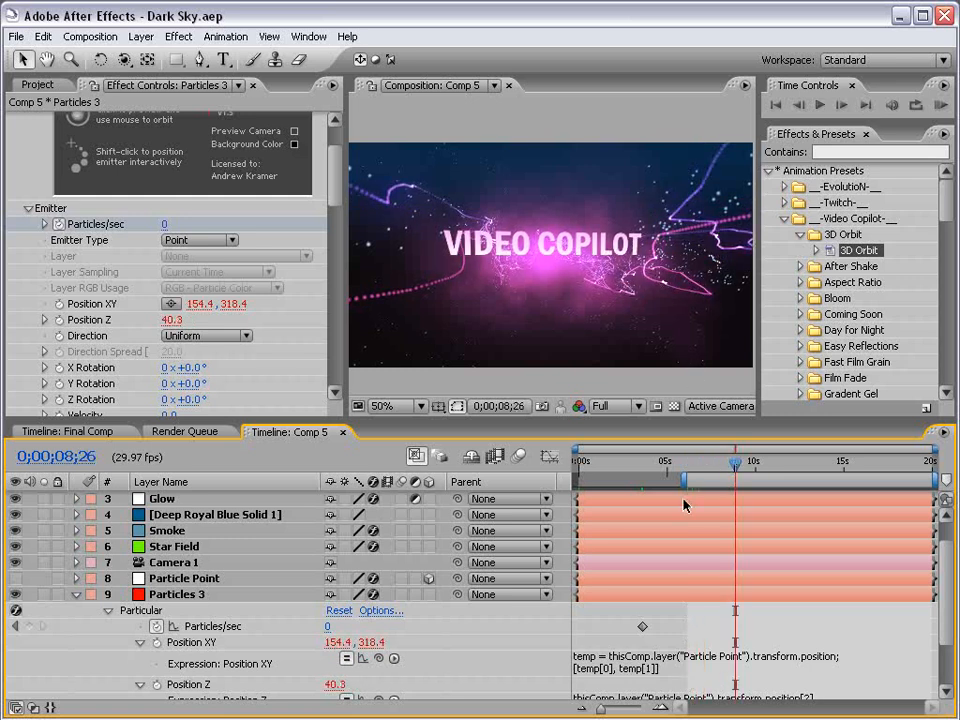
pyautogui.click(75, 595)
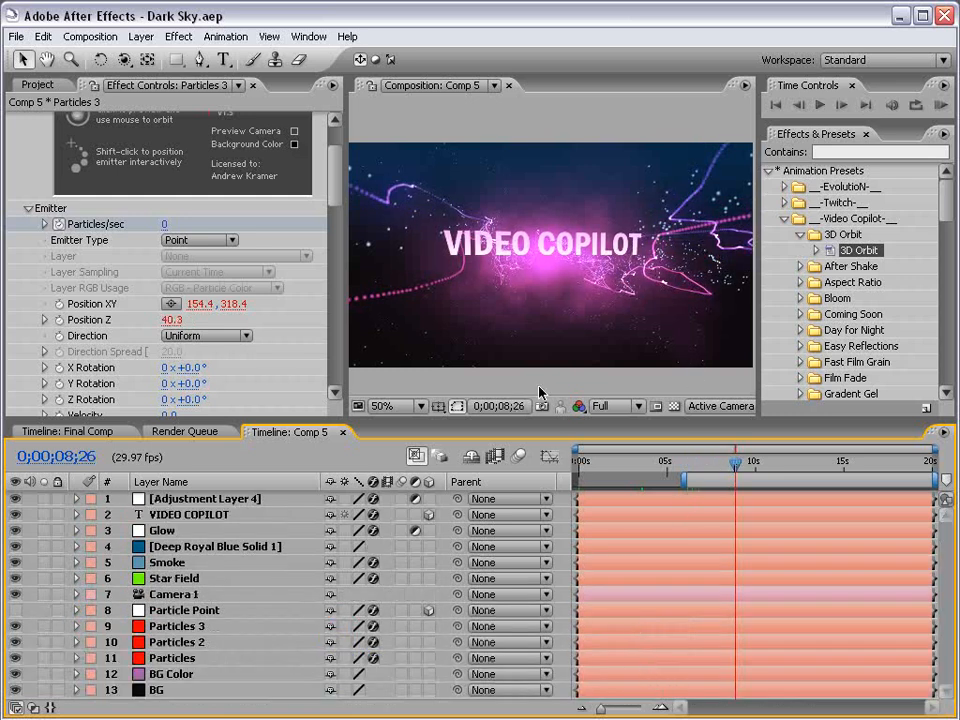
pyautogui.click(140, 36)
pyautogui.moveTo(200, 56)
pyautogui.click(412, 120)
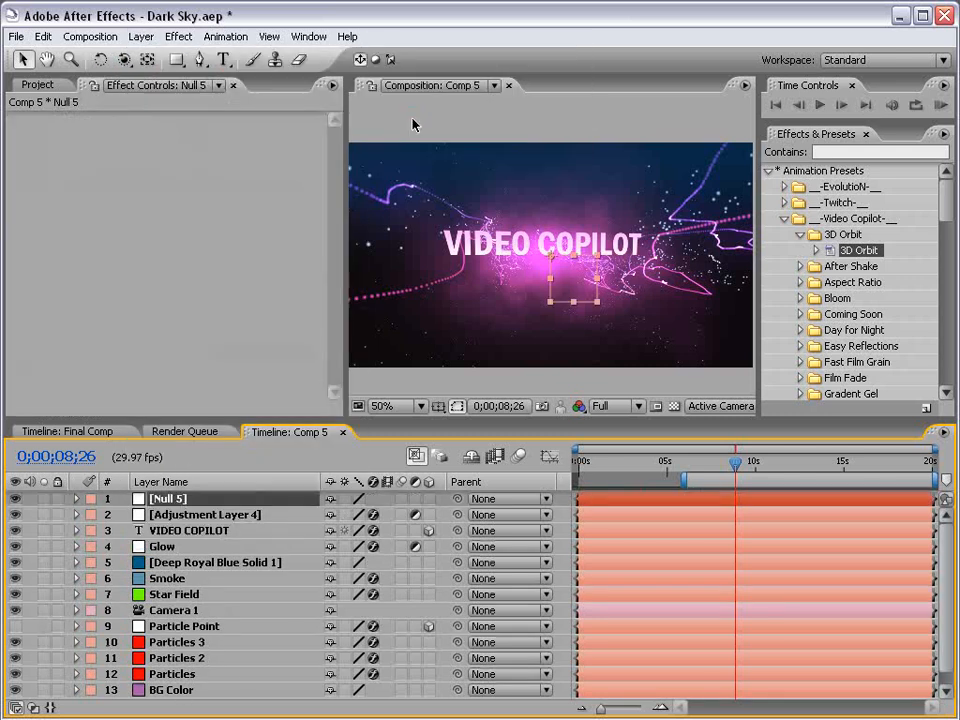
# - Make the new null a 3D layer and parent Camera 1 to it
pyautogui.click(429, 499)
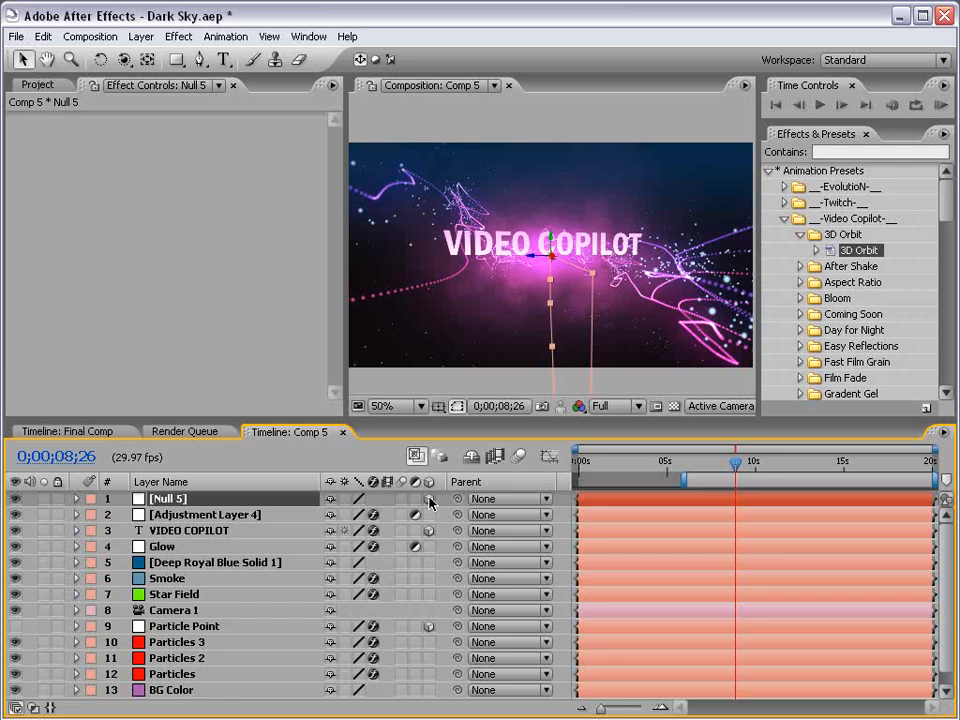
pyautogui.click(166, 610)
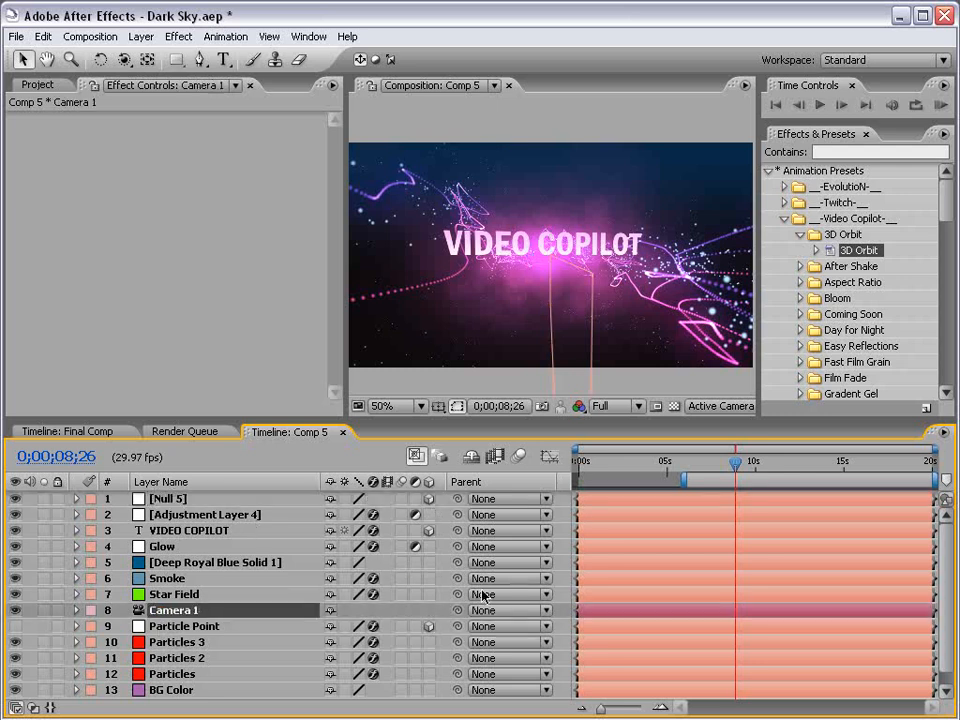
pyautogui.moveTo(457, 612); pyautogui.dragTo(183, 505)
# - Set Null 5's Y Rotation to 78° and keyframe it at 0;00;08;26
pyautogui.click(180, 498)
pyautogui.press('r')
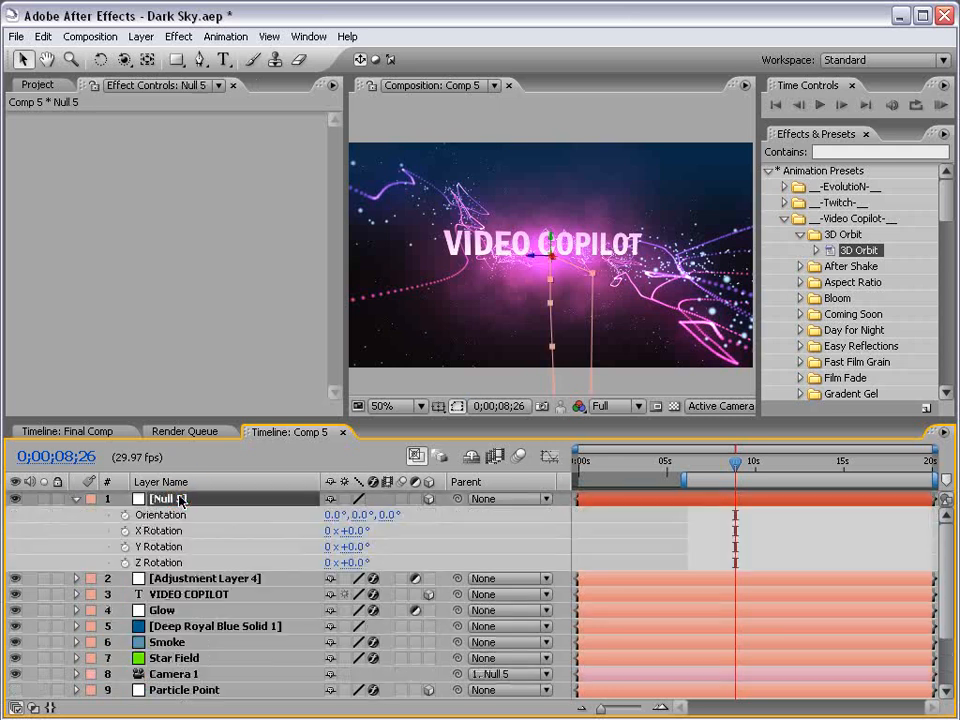
pyautogui.moveTo(356, 547); pyautogui.dragTo(418, 538)
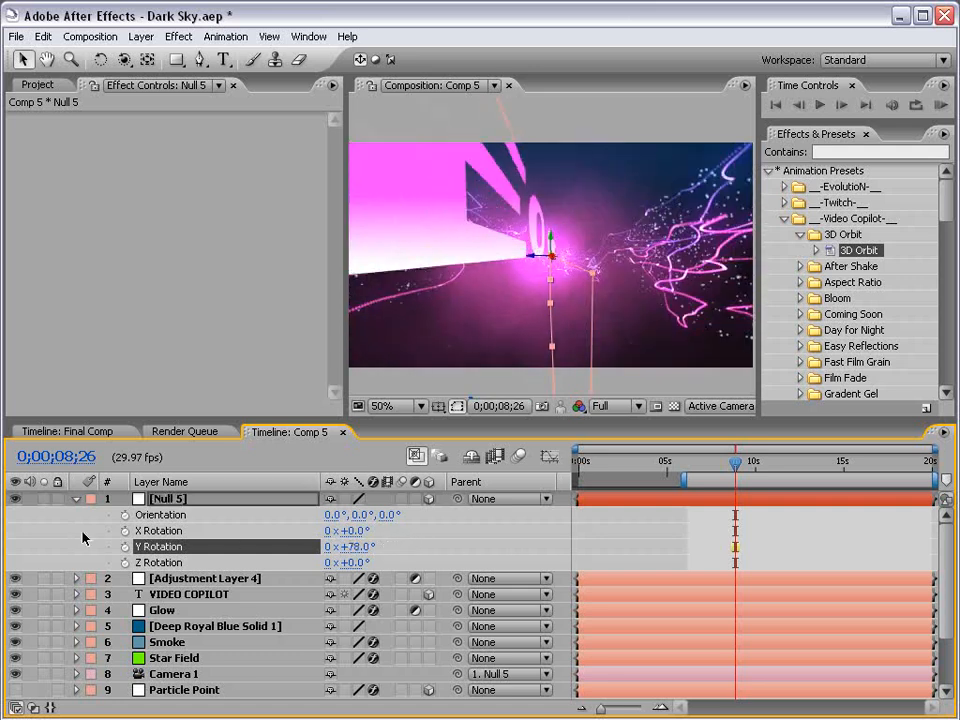
# - Switch the composition view to Half resolution and set Null 5's Y Rotation to 0° at 0;00;10;01
pyautogui.click(742, 463)
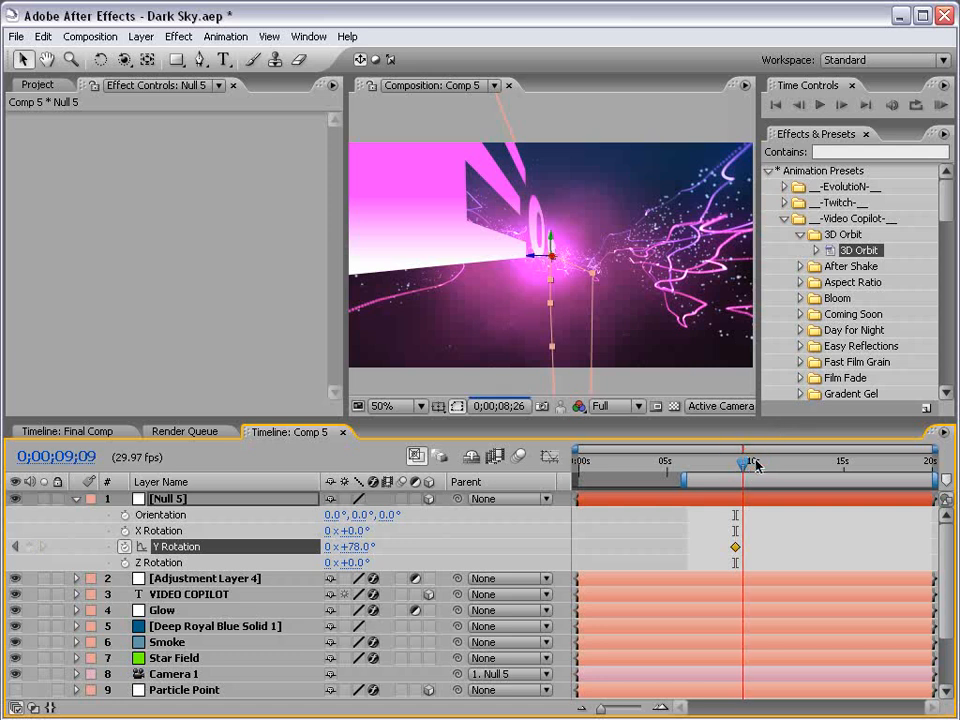
pyautogui.click(756, 463)
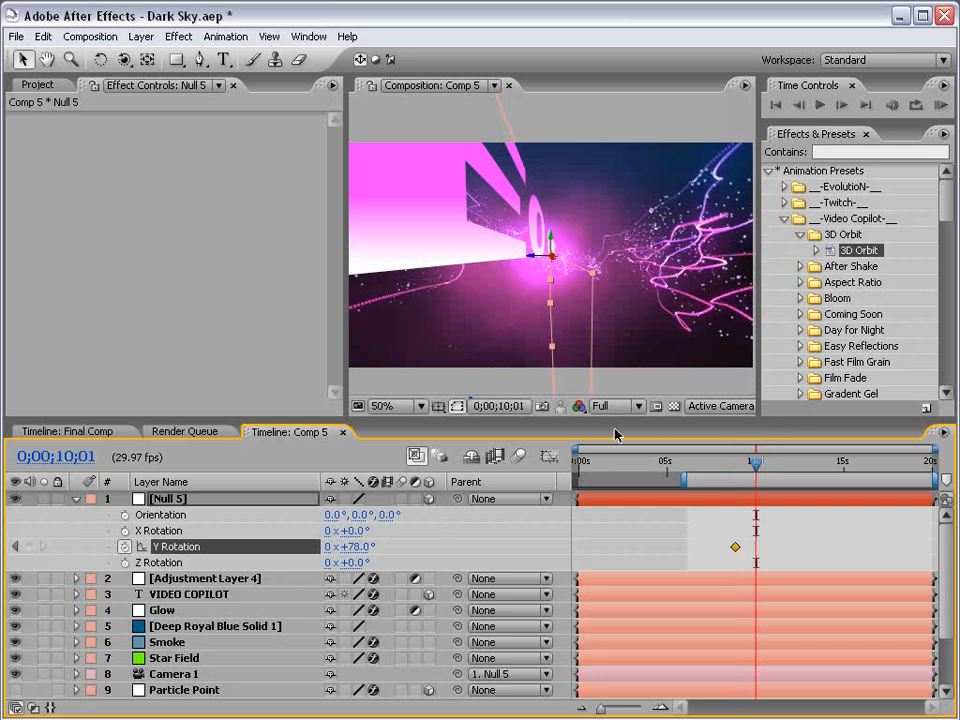
pyautogui.click(612, 406)
pyautogui.click(615, 440)
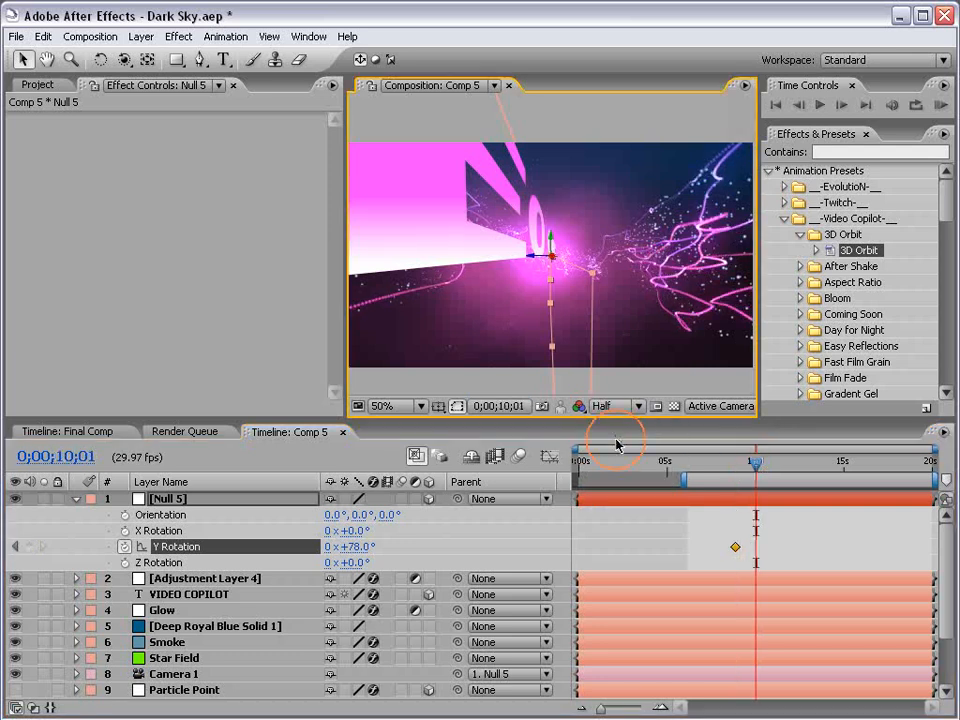
pyautogui.click(355, 547)
pyautogui.write('0')
pyautogui.press('Return')
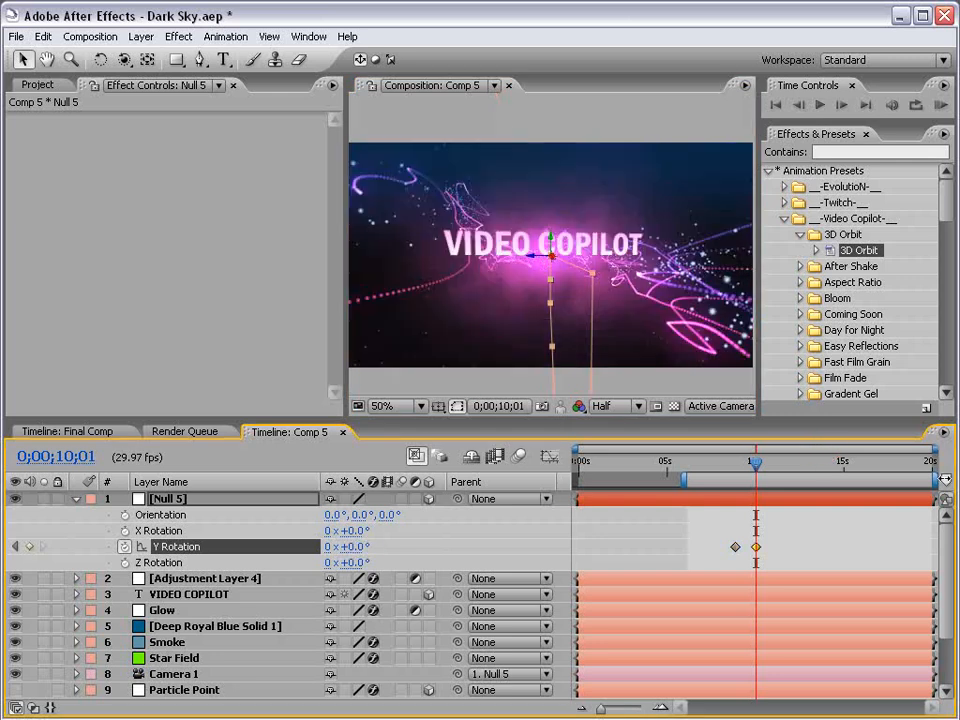
# - Apply Easy Ease to both of Null 5's Y Rotation keyframes
pyautogui.press('F9')
pyautogui.click(736, 549)
pyautogui.press('F9')
# - Set the work area start at 0;00;08;27 and enable motion blur for the VIDEO COPILOT title and Comp 5
pyautogui.moveTo(729, 463); pyautogui.dragTo(737, 463)
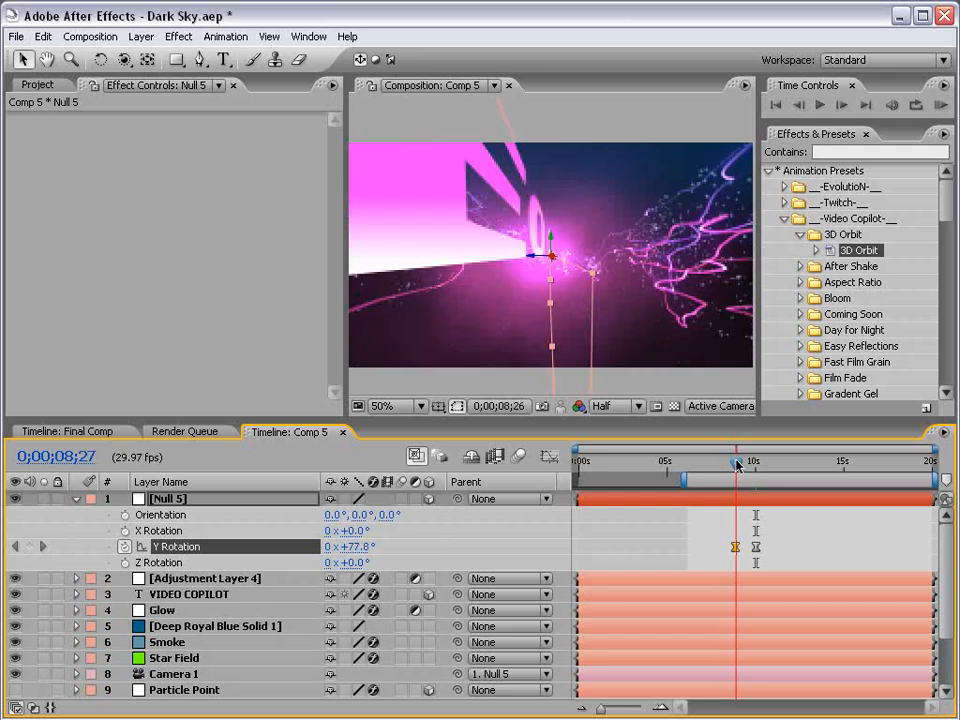
pyautogui.press('b')
pyautogui.click(199, 596)
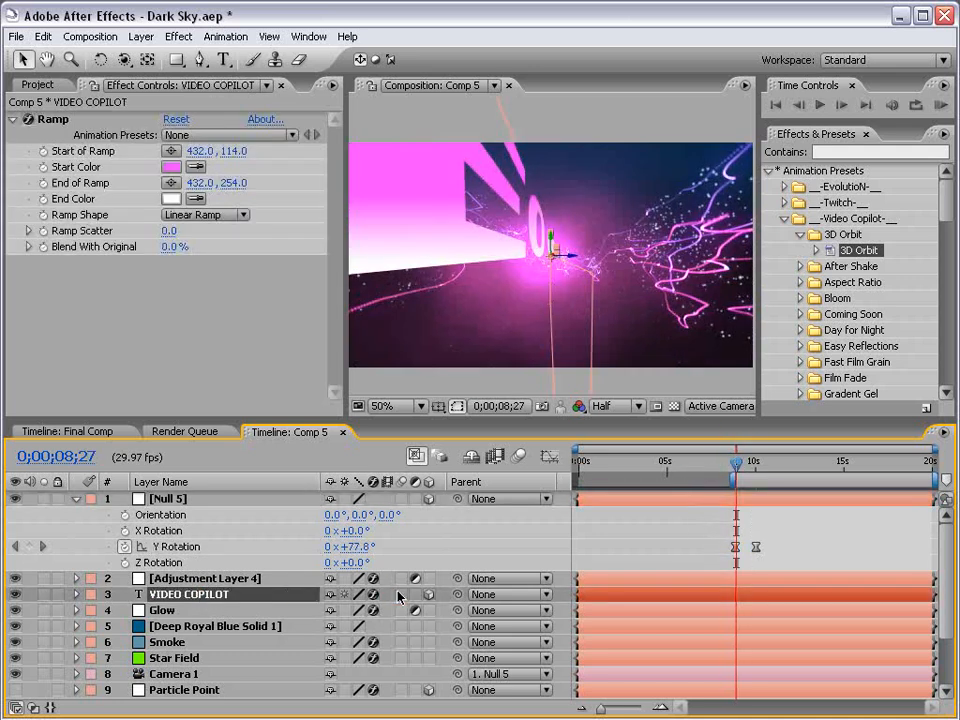
pyautogui.click(519, 455)
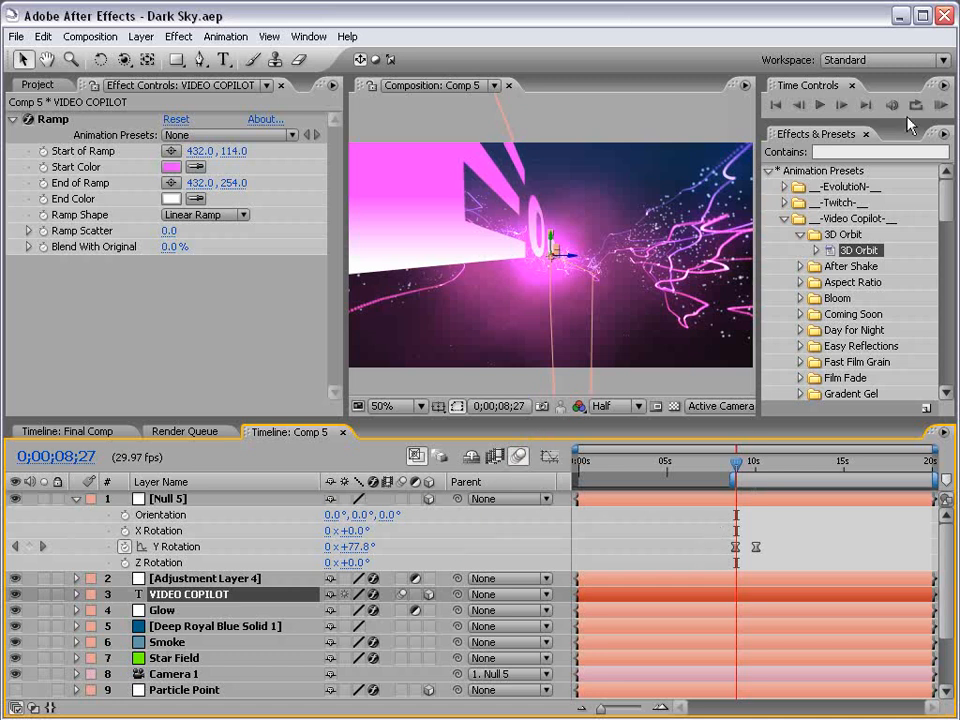
# - Set the RAM preview resolution to Half and preview the camera rotation
pyautogui.moveTo(900, 121); pyautogui.dragTo(900, 207)
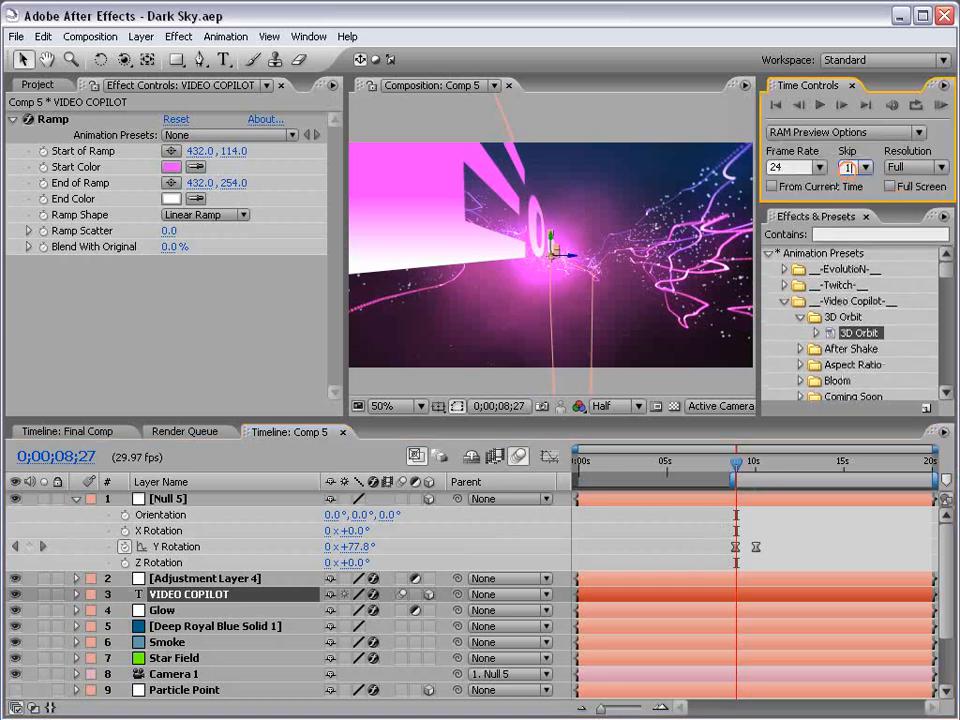
pyautogui.click(915, 167)
pyautogui.click(908, 230)
pyautogui.click(780, 514)
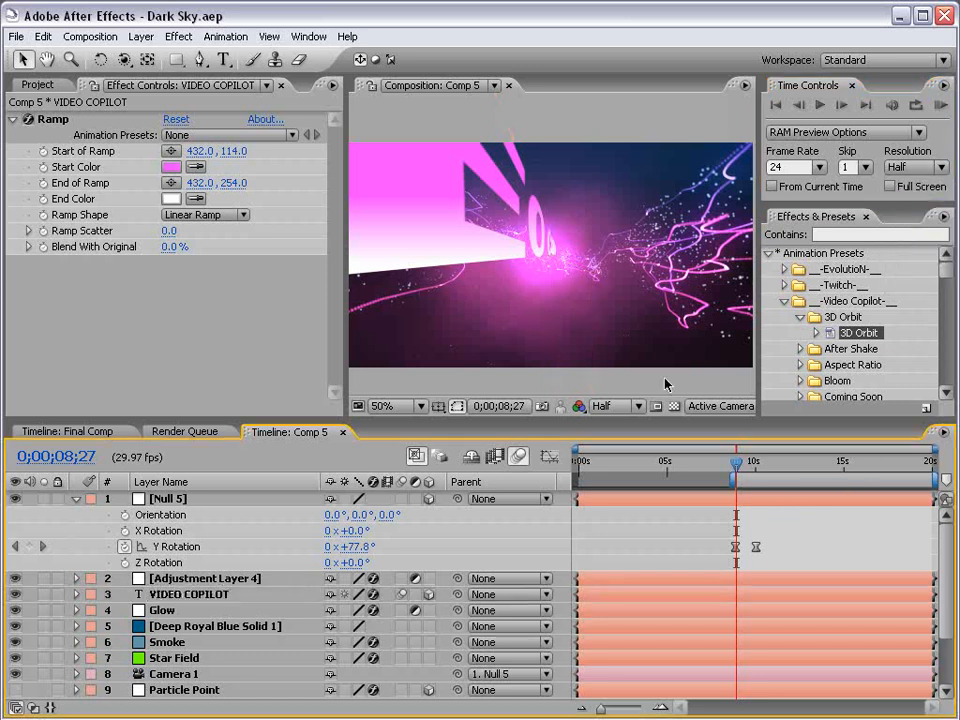
pyautogui.press('KP_0')
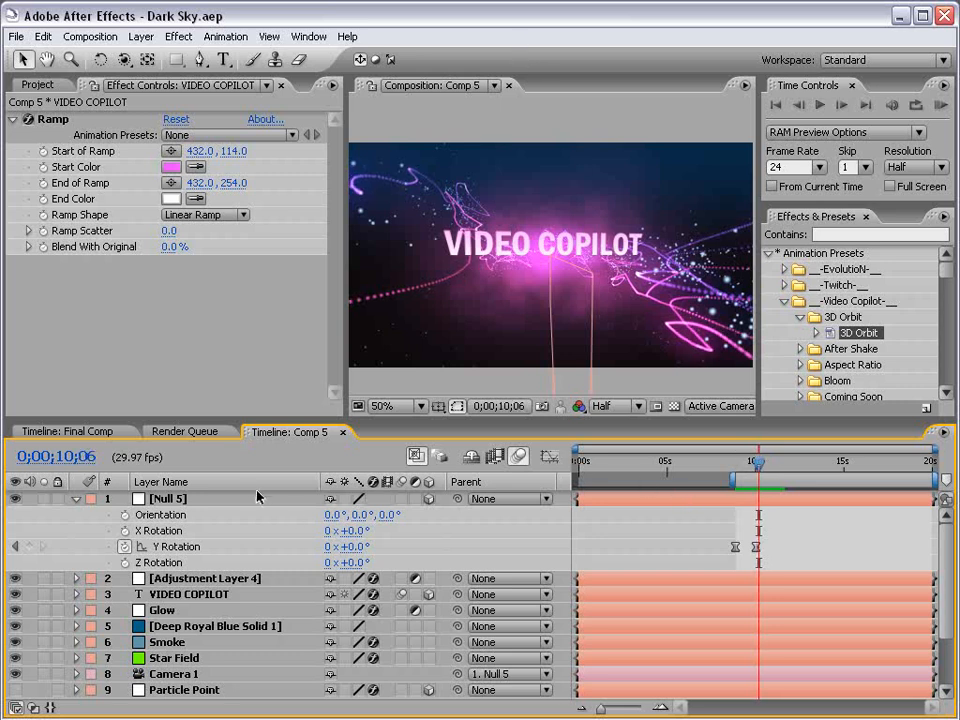
# - Show source names in the timeline and reveal Null 5's Position together with its keyframed Y Rotation
pyautogui.click(226, 482)
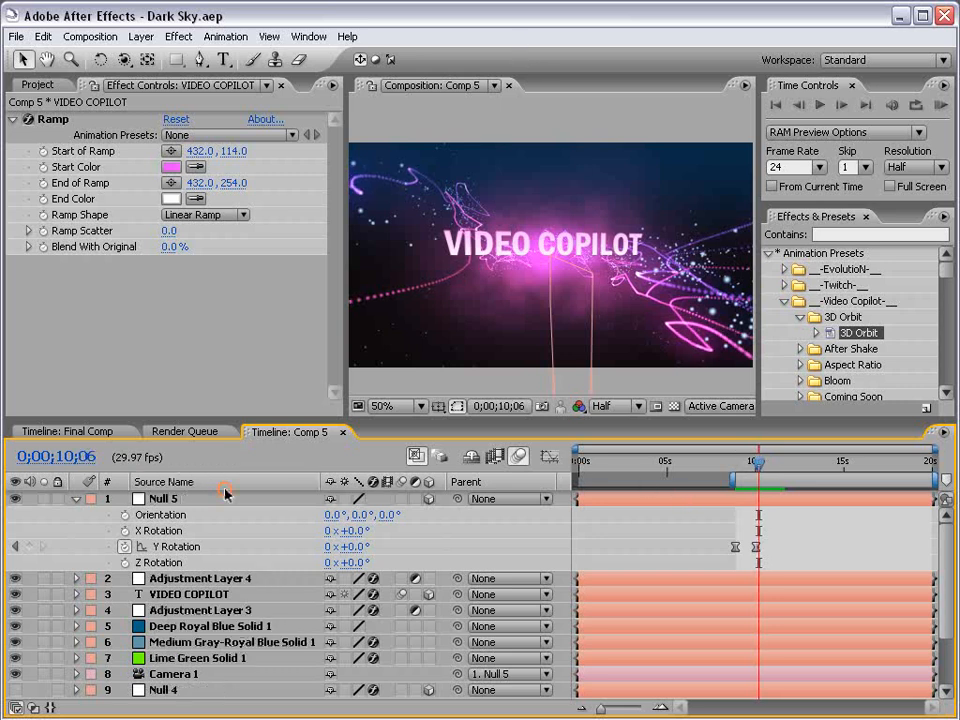
pyautogui.click(164, 498)
pyautogui.press('p')
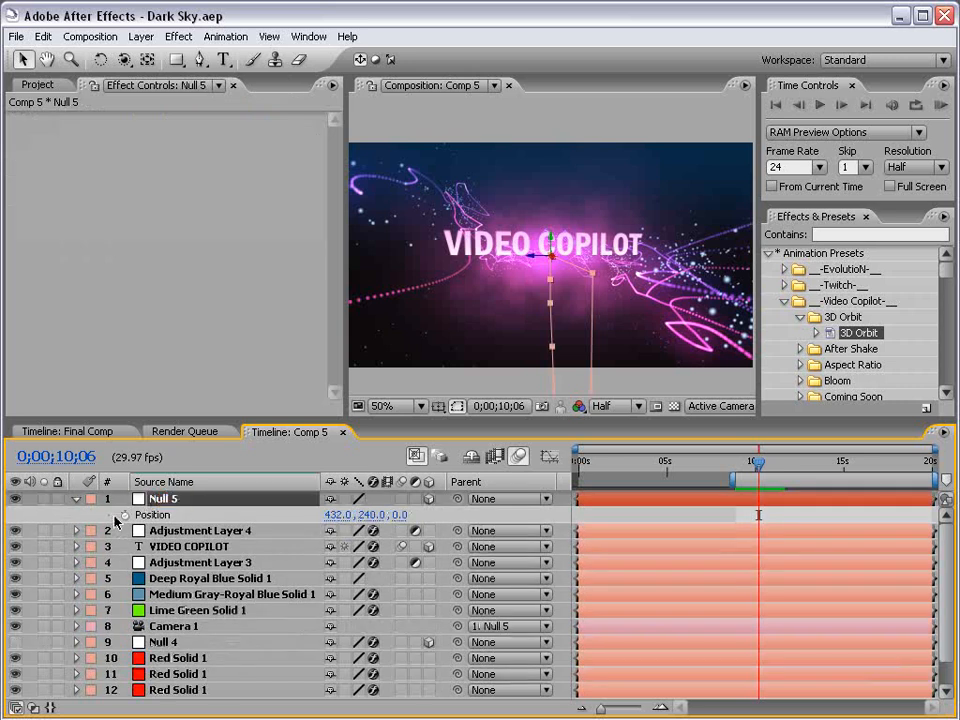
pyautogui.press('u')
pyautogui.hotkey('shift', 'p')
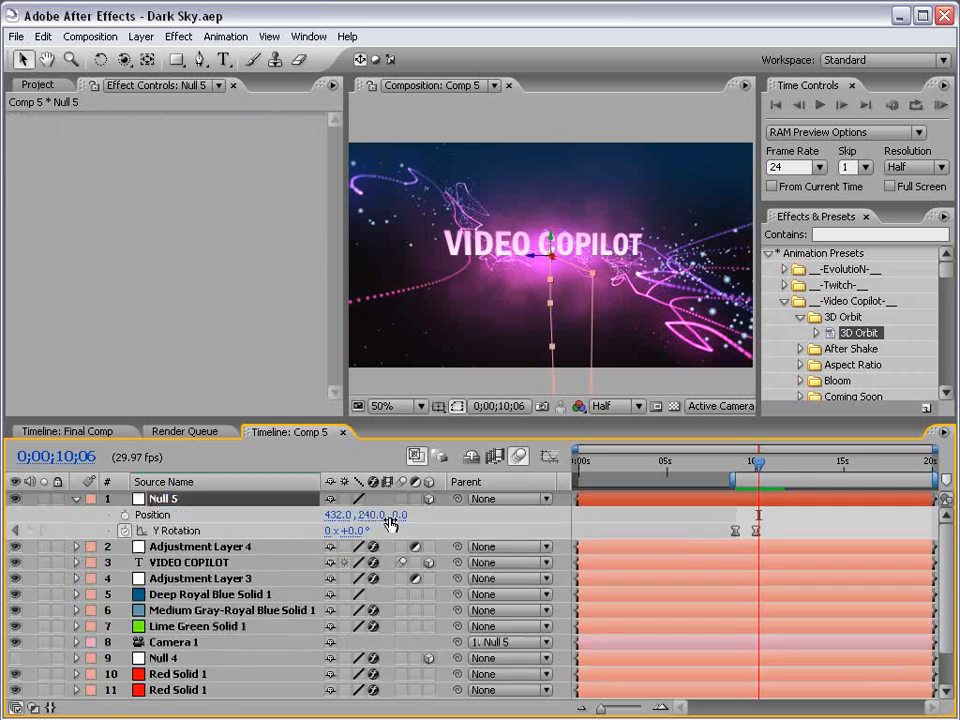
# - Keyframe Null 5's Position at 0;00;10;06 and raise the null to 432, -150, 0 at 0;00;11;03
pyautogui.click(125, 515)
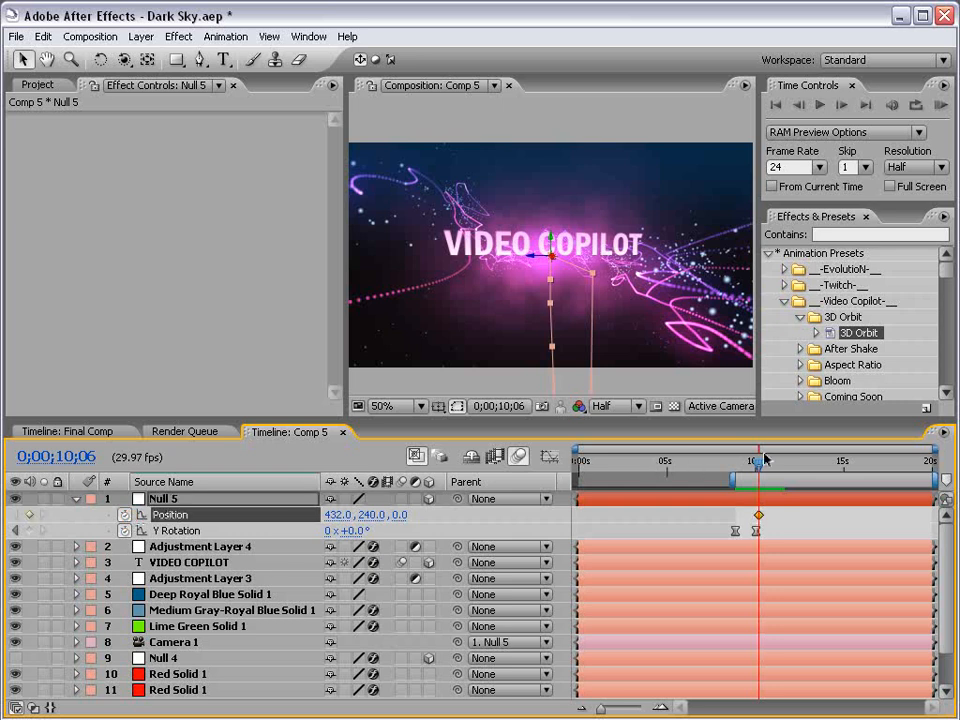
pyautogui.moveTo(759, 462); pyautogui.dragTo(773, 463)
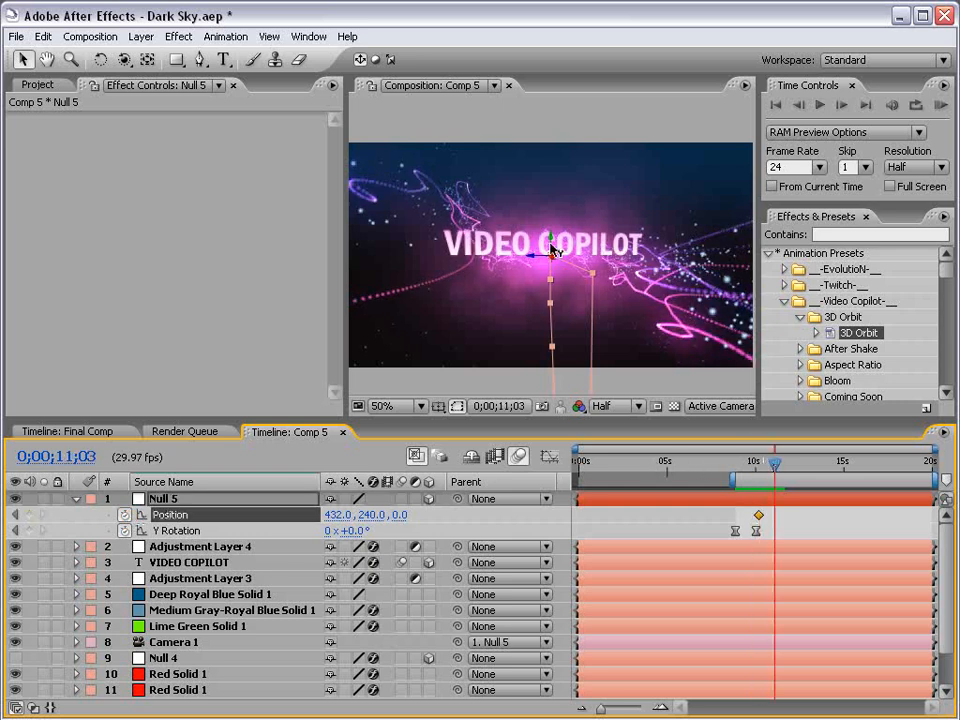
pyautogui.moveTo(553, 242); pyautogui.dragTo(578, 60)
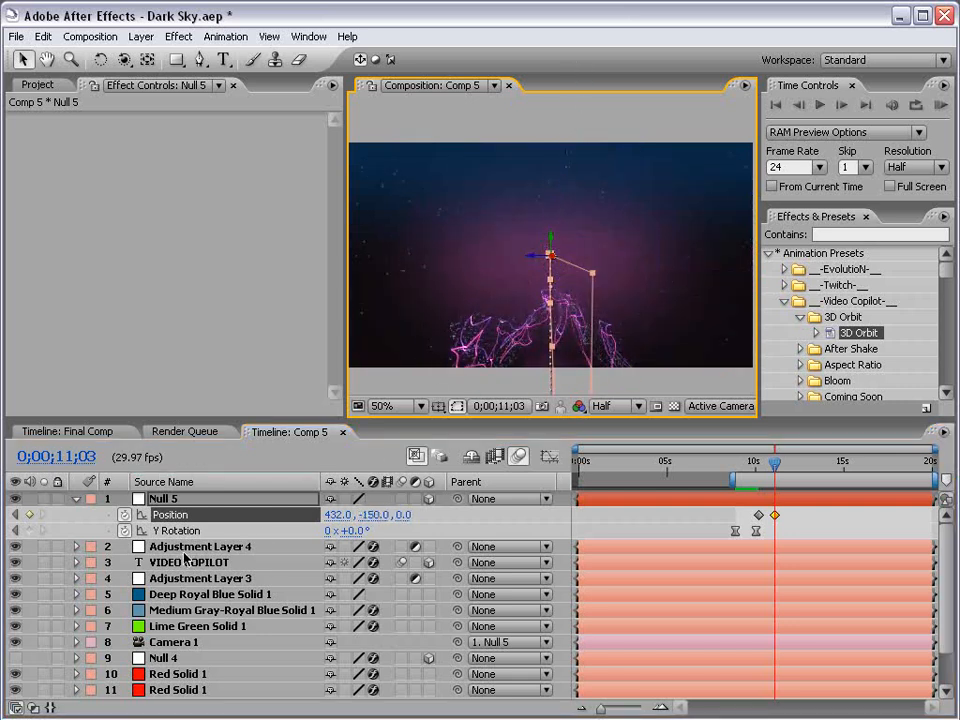
# - Duplicate the VIDEO COPILOT title and move the copy up so it sits mid-frame at 0;00;11;06
pyautogui.click(240, 562)
pyautogui.hotkey('ctrl', 'd')
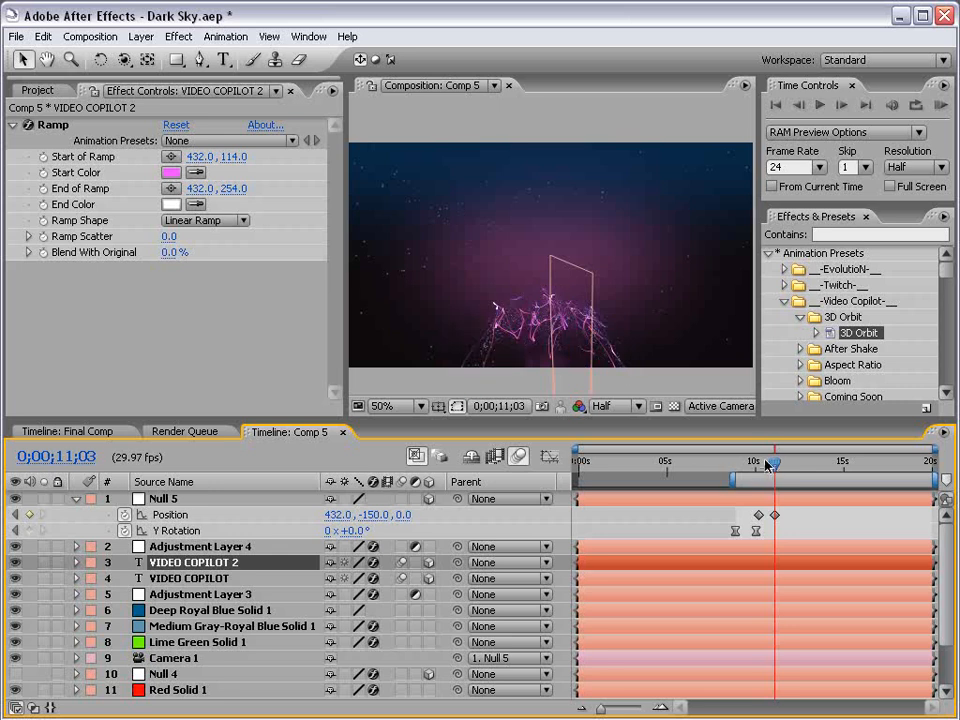
pyautogui.moveTo(775, 462)
pyautogui.mouseDown()
pyautogui.moveTo(754, 463)
pyautogui.moveTo(762, 465)
pyautogui.mouseUp()
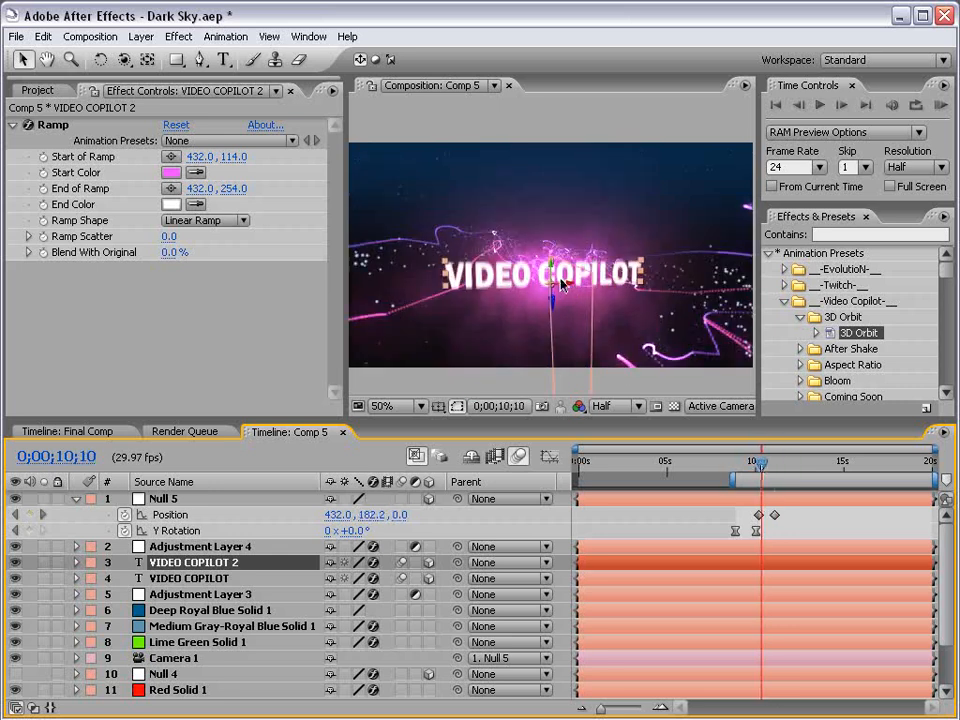
pyautogui.moveTo(550, 228); pyautogui.dragTo(550, 126)
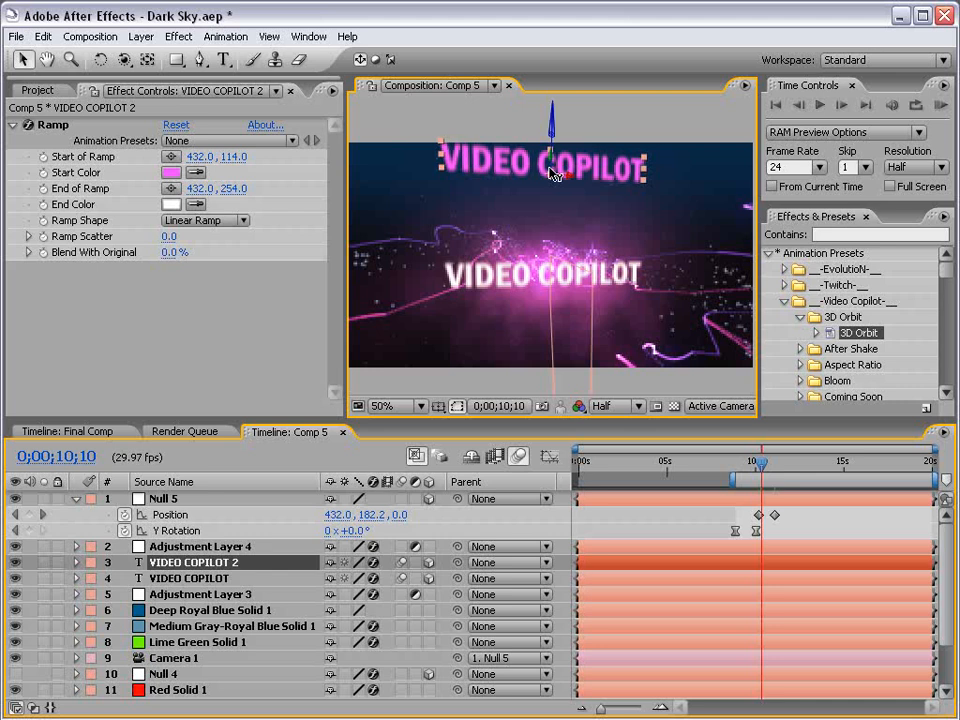
pyautogui.moveTo(766, 470); pyautogui.dragTo(780, 466)
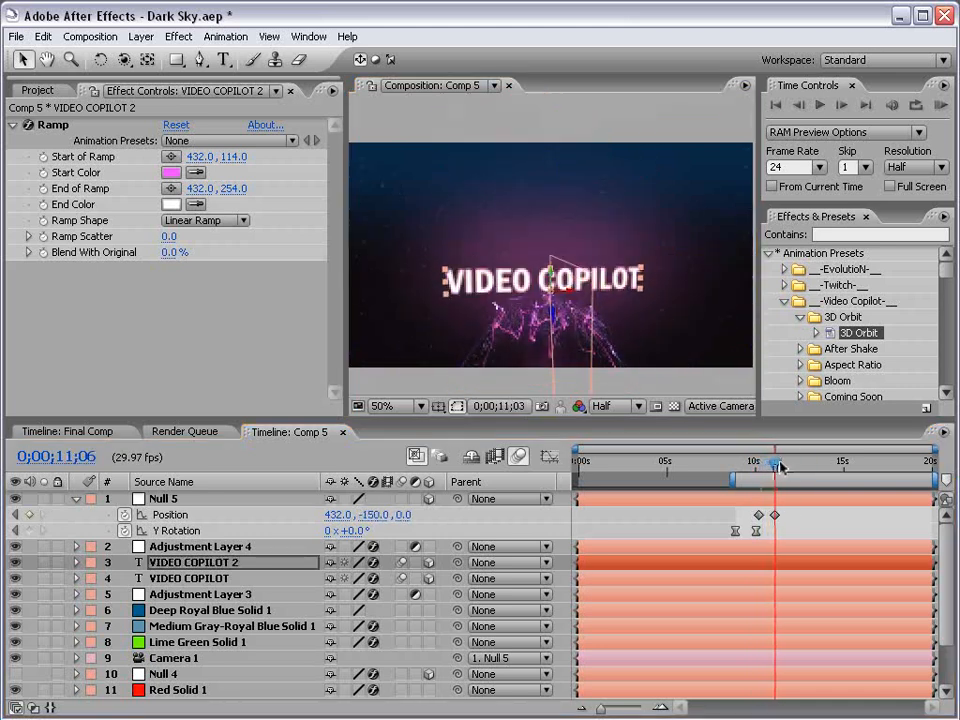
pyautogui.moveTo(555, 285); pyautogui.dragTo(555, 262)
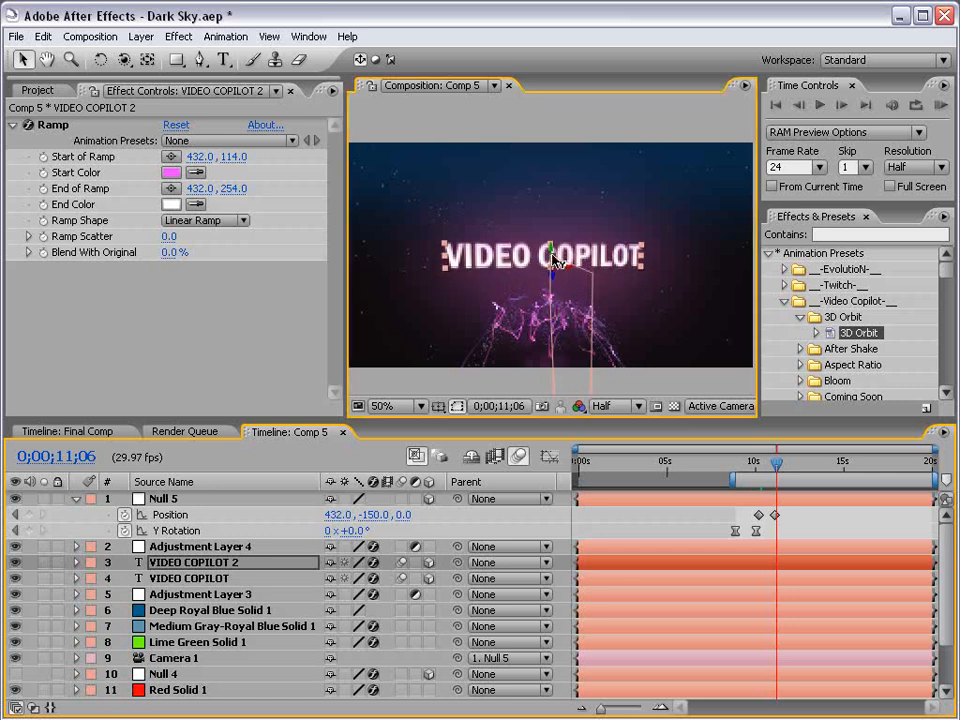
# - Apply Easy Ease to both of Null 5's Position keyframes and scrub through the upward camera move to 0;00;11;20
pyautogui.click(802, 523)
pyautogui.click(773, 514)
pyautogui.keyDown('shift'); pyautogui.click(758, 515); pyautogui.keyUp('shift')
pyautogui.press('F9')
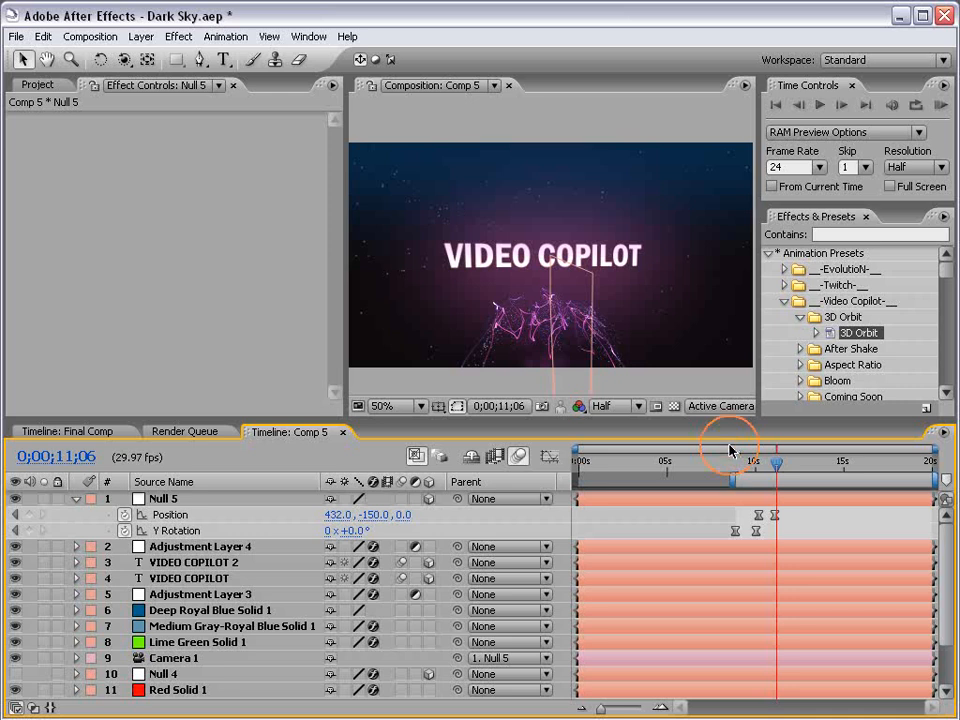
pyautogui.moveTo(739, 461); pyautogui.dragTo(785, 461)
# - Turn off the Ramp effect on the VIDEO COPILOT 2 title and scrub through the camera move
pyautogui.click(195, 498)
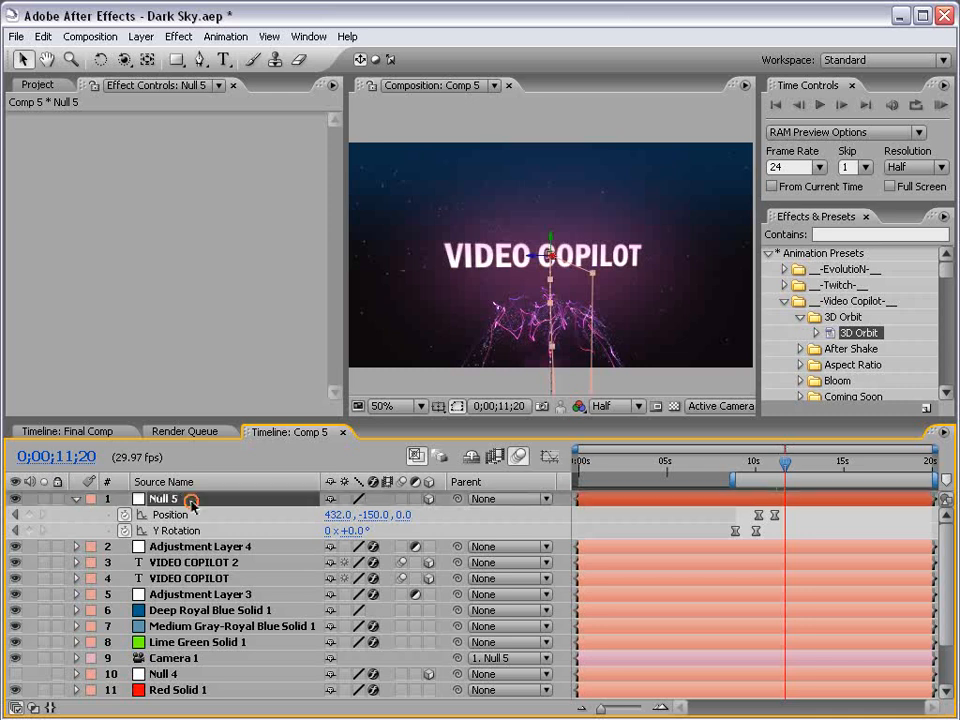
pyautogui.click(182, 562)
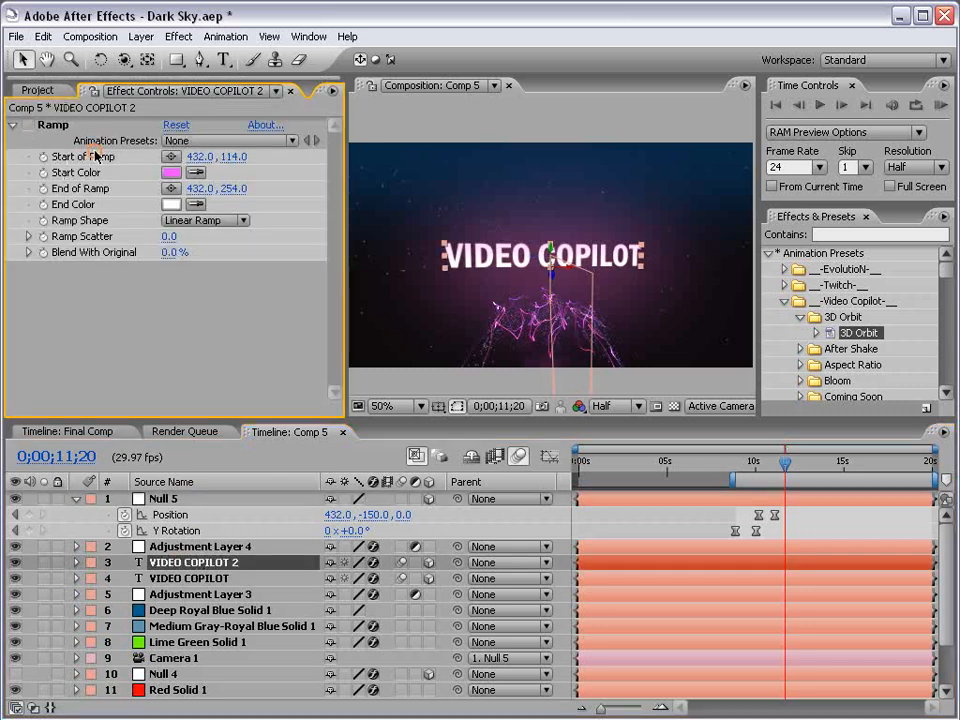
pyautogui.moveTo(743, 461); pyautogui.dragTo(783, 462)
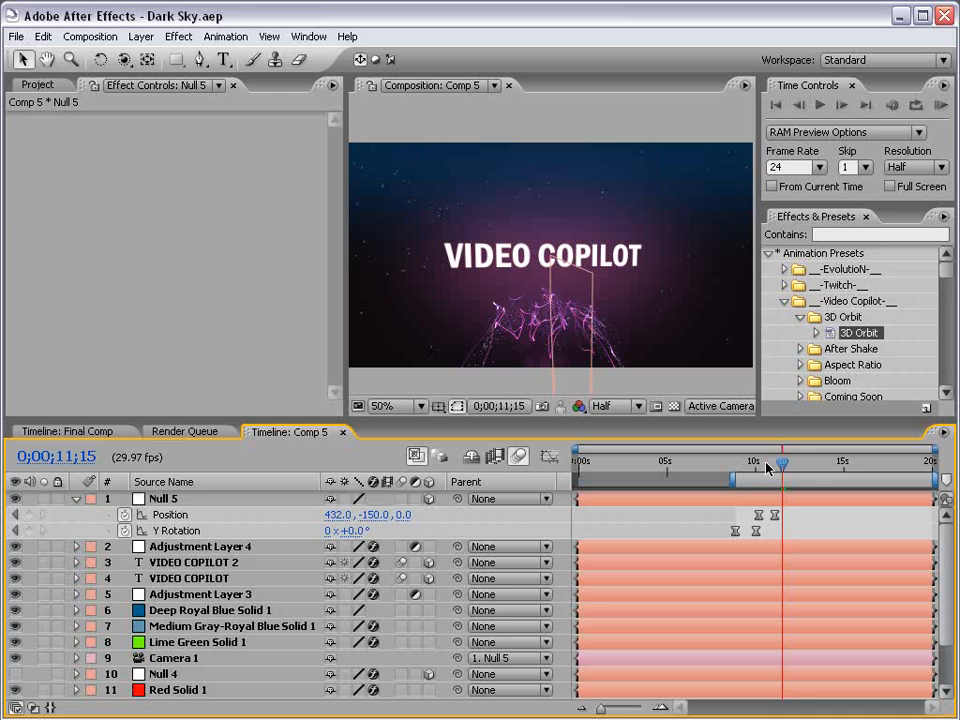
pyautogui.moveTo(762, 463)
pyautogui.mouseDown()
pyautogui.moveTo(748, 463)
pyautogui.moveTo(788, 463)
pyautogui.moveTo(757, 463)
pyautogui.mouseUp()
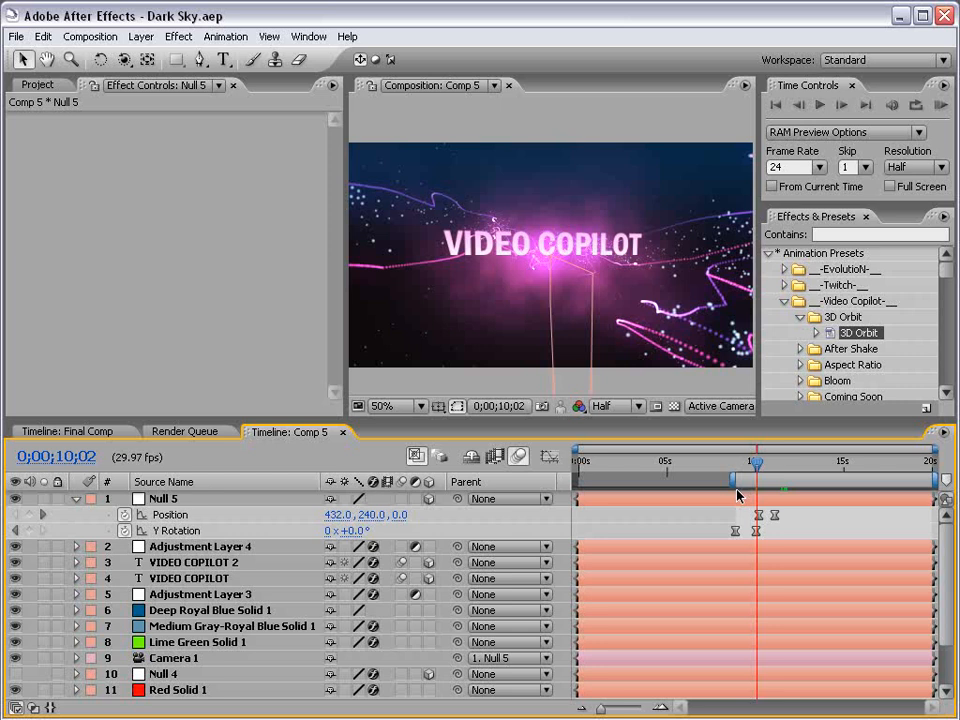
# - Switch to Firefox and look through the Video Copilot tutorials page
pyautogui.hotkey('alt', 'Tab')
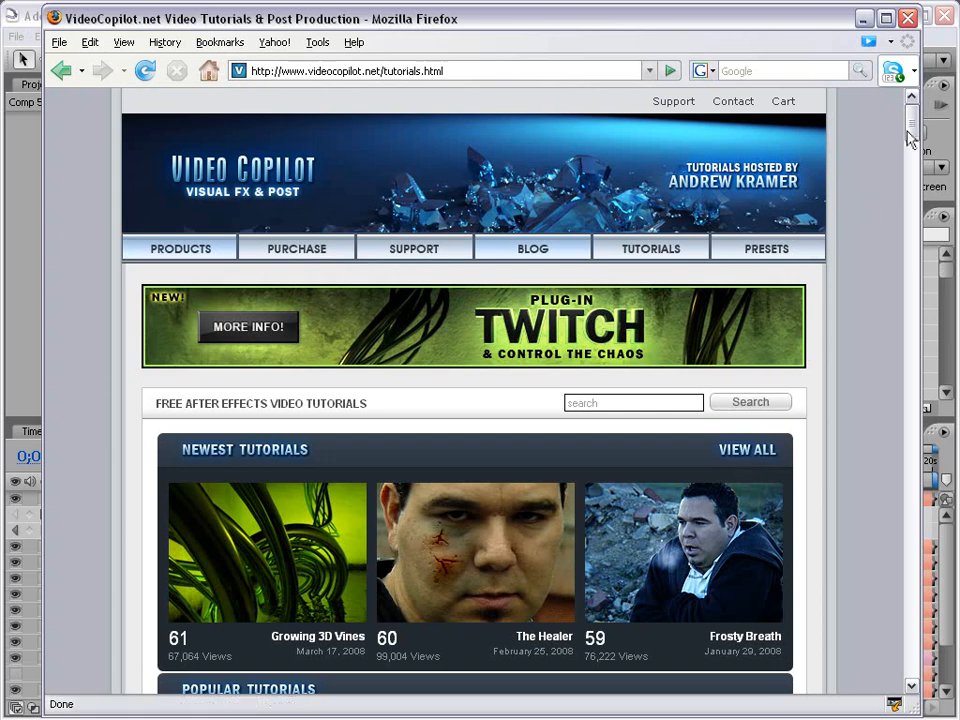
pyautogui.moveTo(911, 128); pyautogui.dragTo(909, 205)
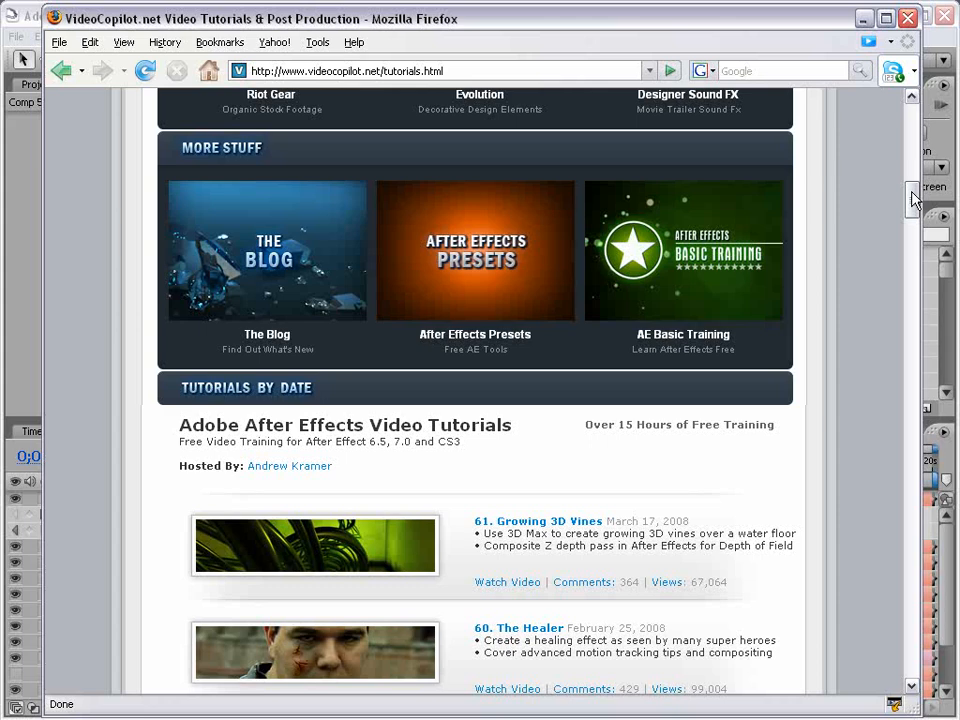
pyautogui.moveTo(913, 200); pyautogui.dragTo(818, 570)
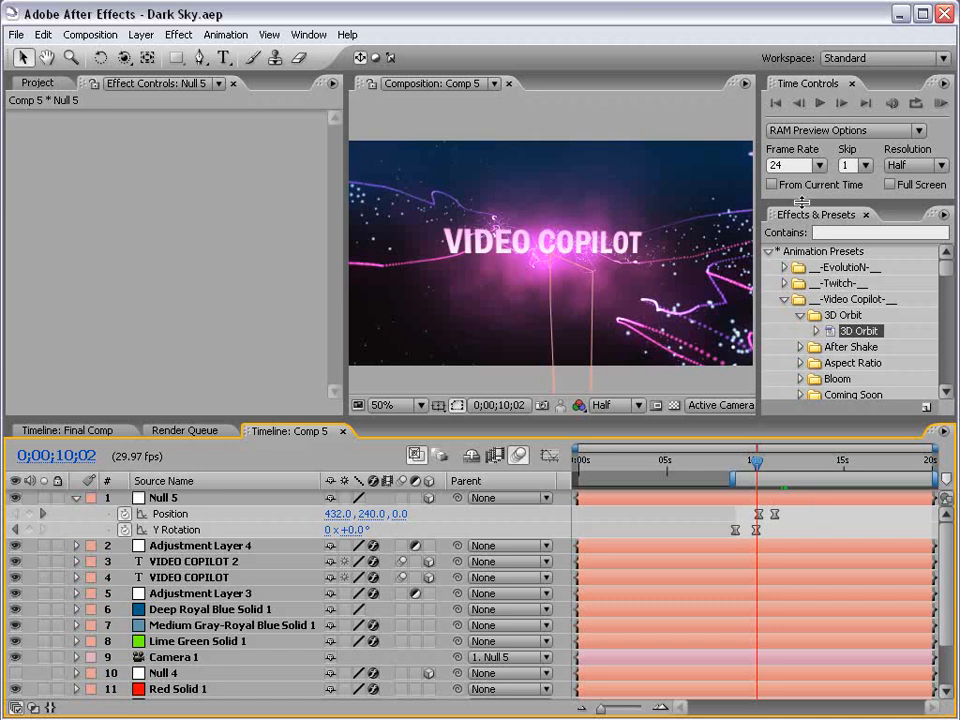
# - Return to Firefox and look through the Video Copilot products page, going back to its beginning
pyautogui.hotkey('alt', 'Tab')
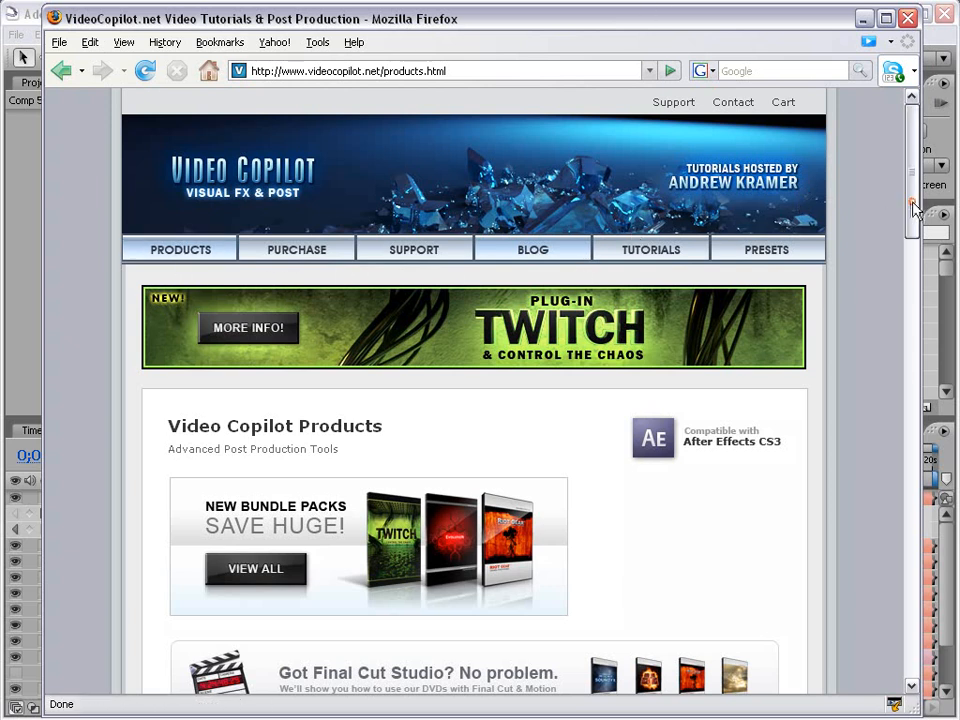
pyautogui.moveTo(907, 205); pyautogui.dragTo(907, 305)
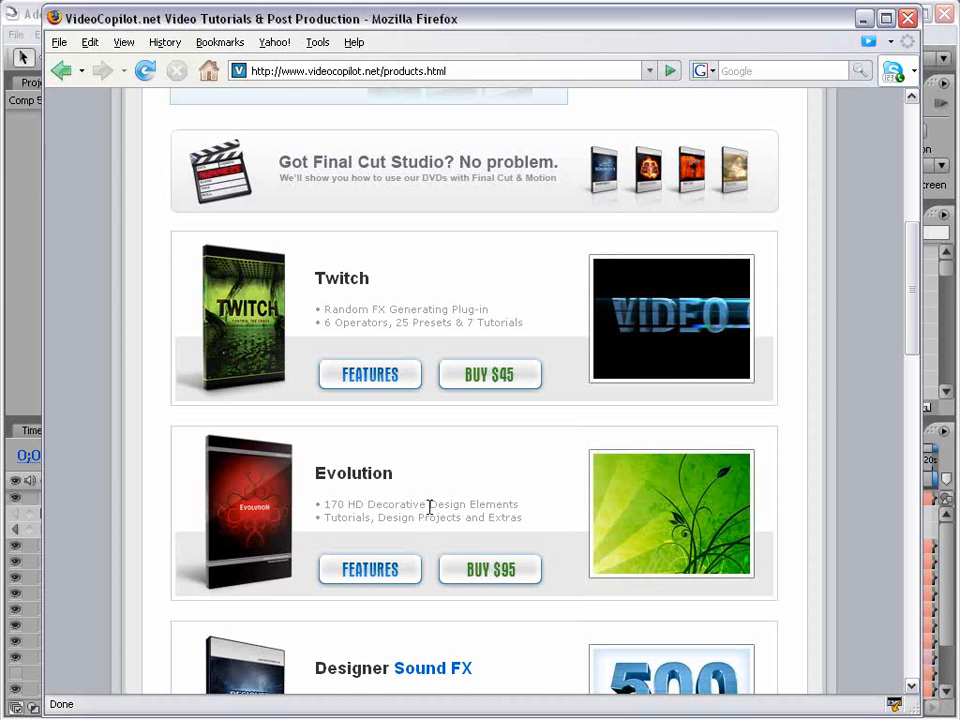
pyautogui.scroll(-5, 480, 480)
pyautogui.scroll(-3, 520, 420)
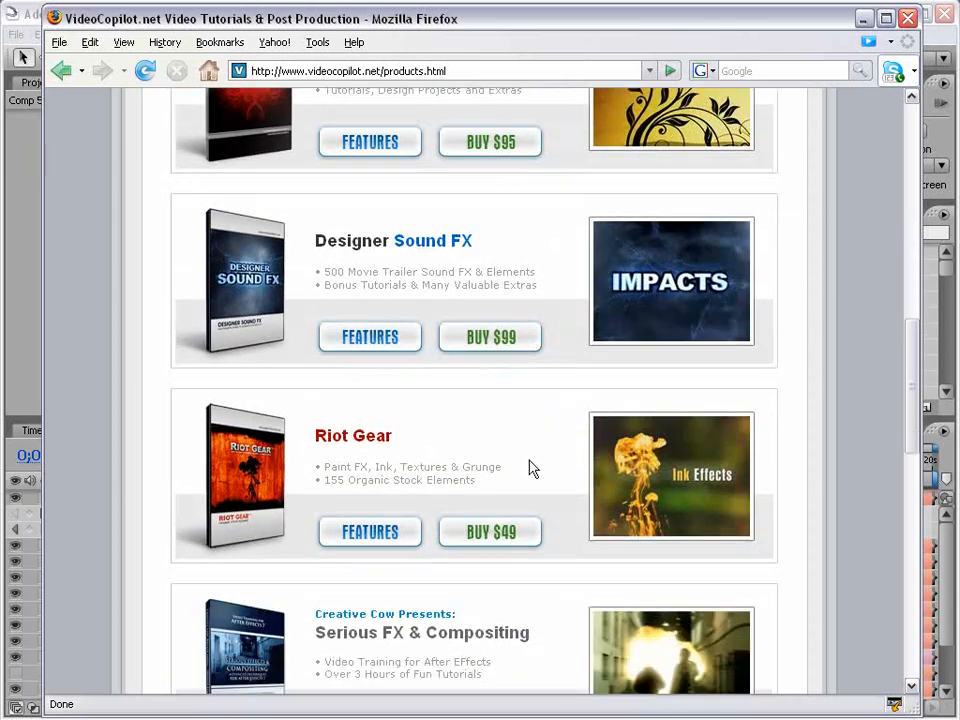
pyautogui.moveTo(911, 386); pyautogui.dragTo(849, 150)
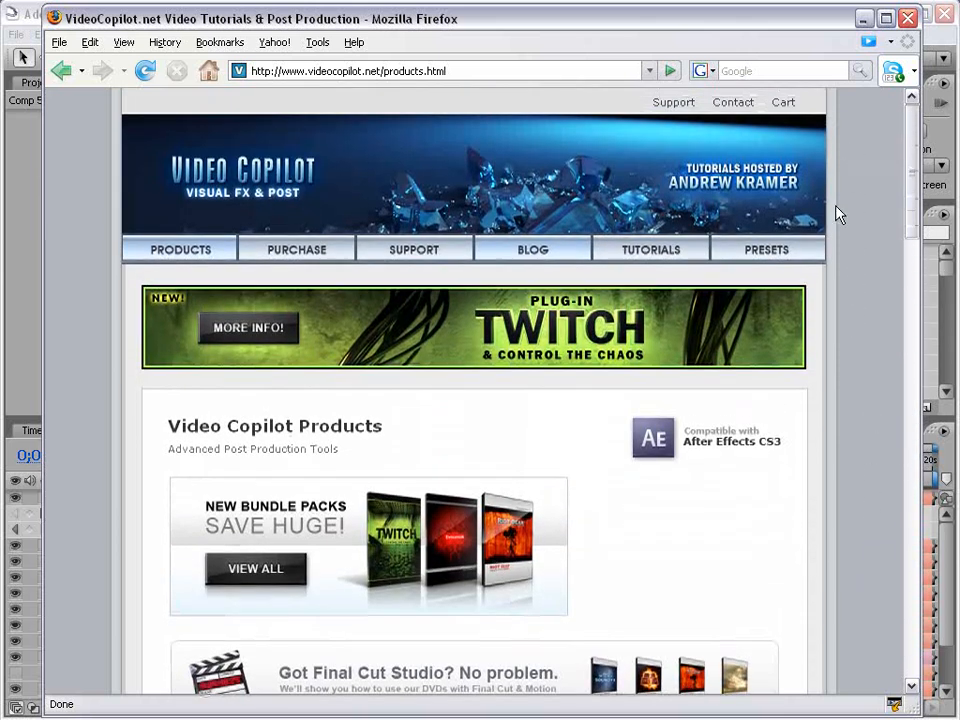